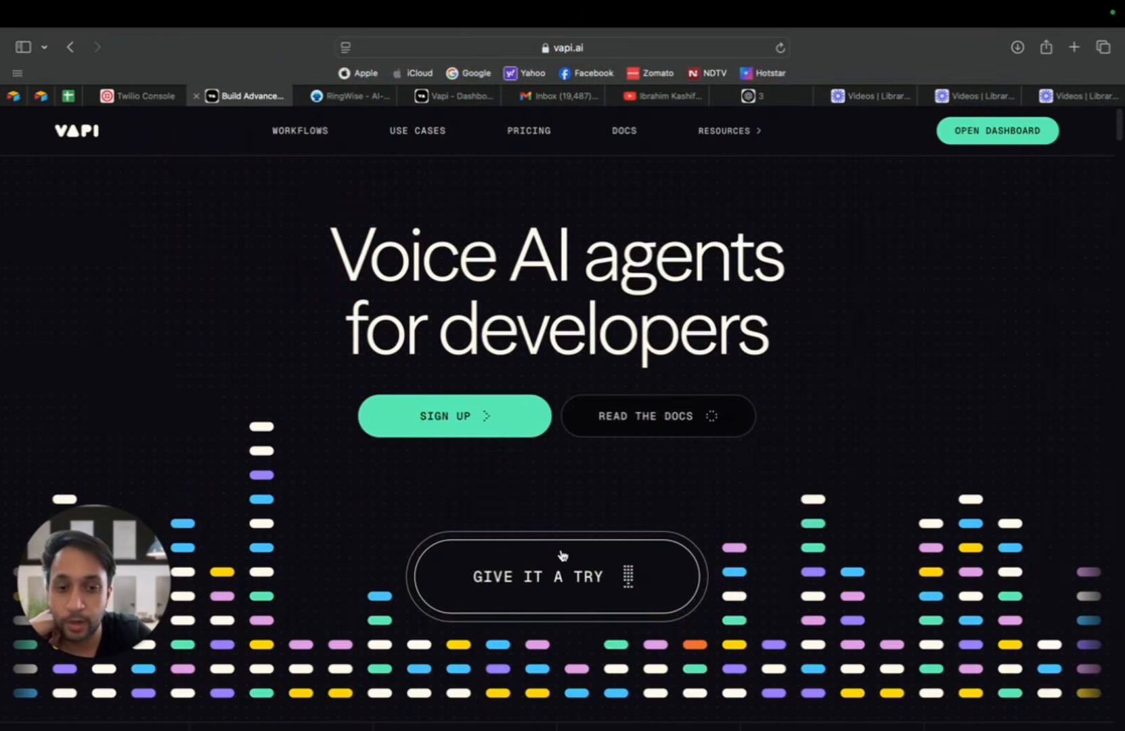
Step: Try out the voice assistant demo on the Vapi homepage, starting the conversation and ending it
{"action": "left_click", "coordinate": [562, 555]}
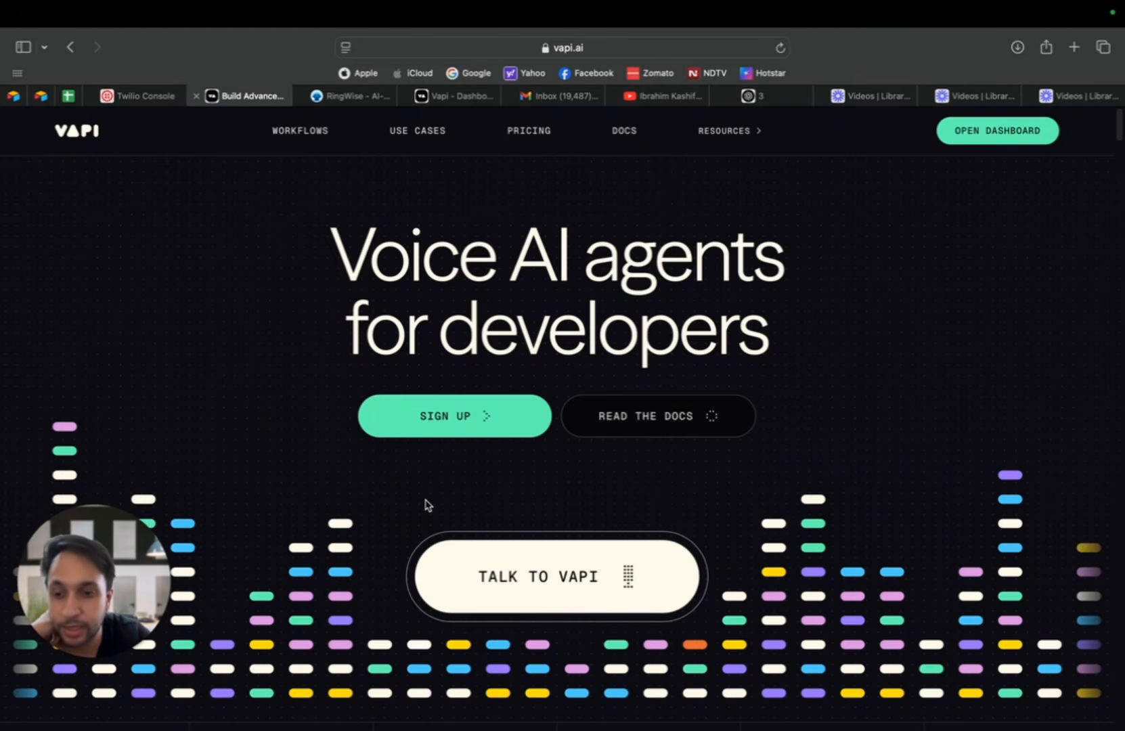
{"action": "left_click", "coordinate": [559, 602]}
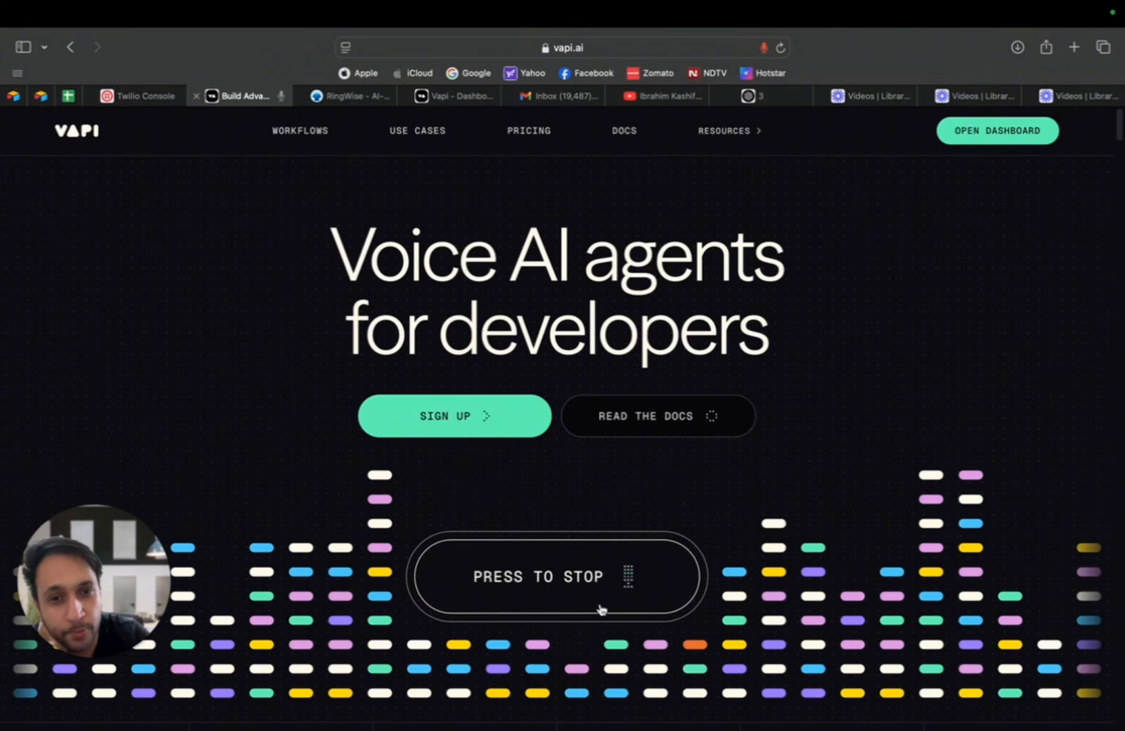
{"action": "left_click", "coordinate": [585, 592]}
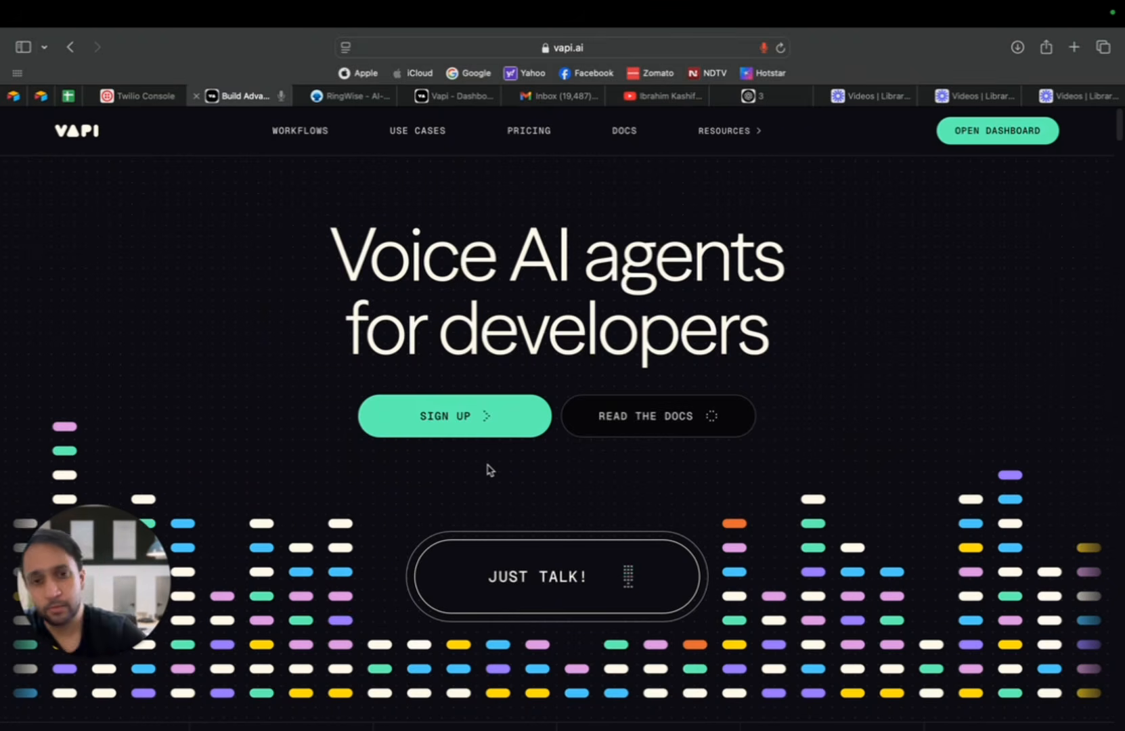
{"action": "left_click", "coordinate": [549, 573]}
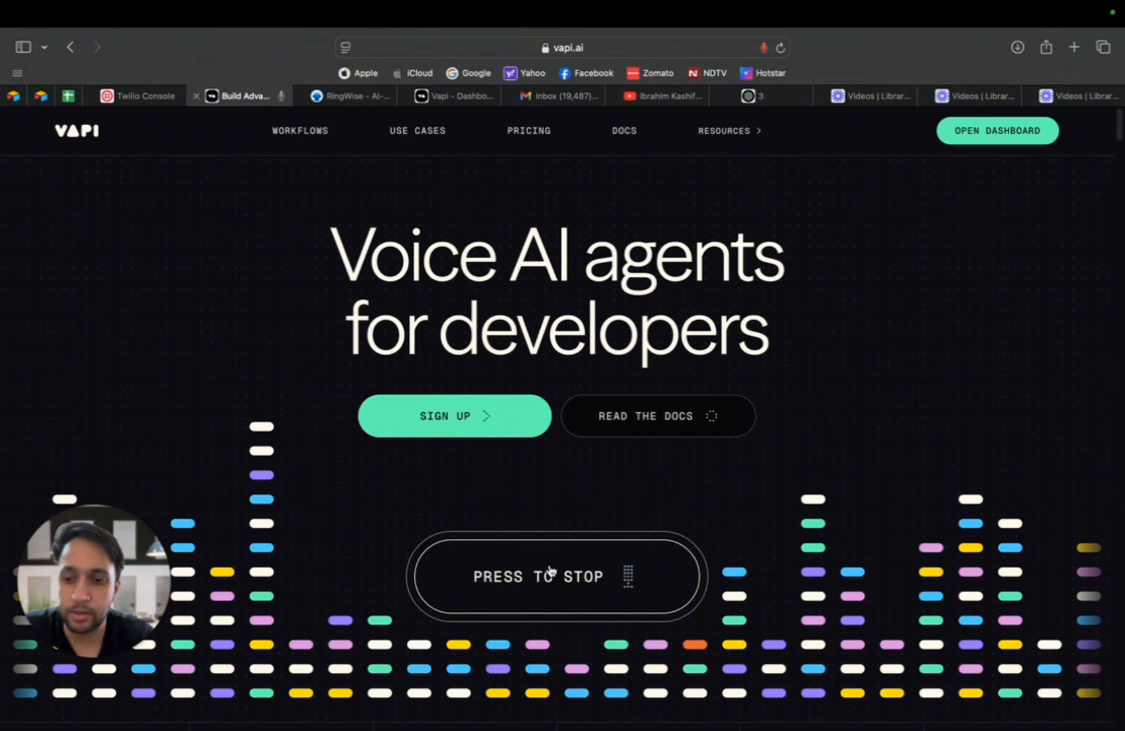
{"action": "left_click", "coordinate": [550, 549]}
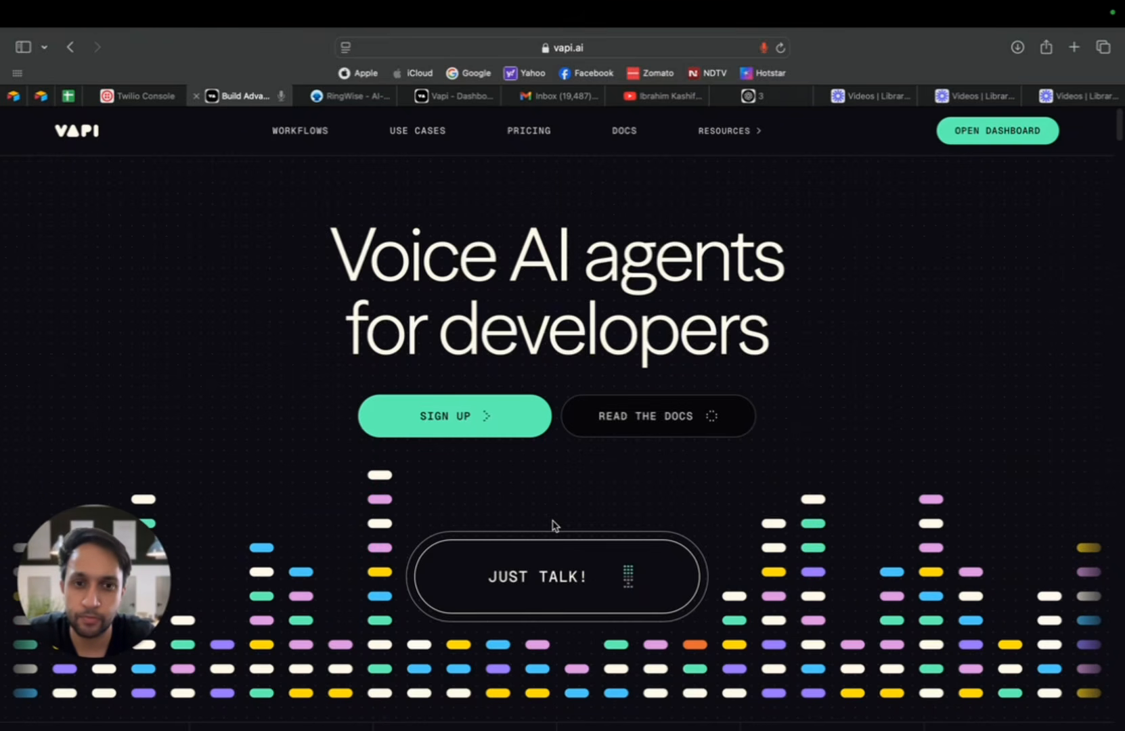
{"action": "left_click", "coordinate": [554, 545]}
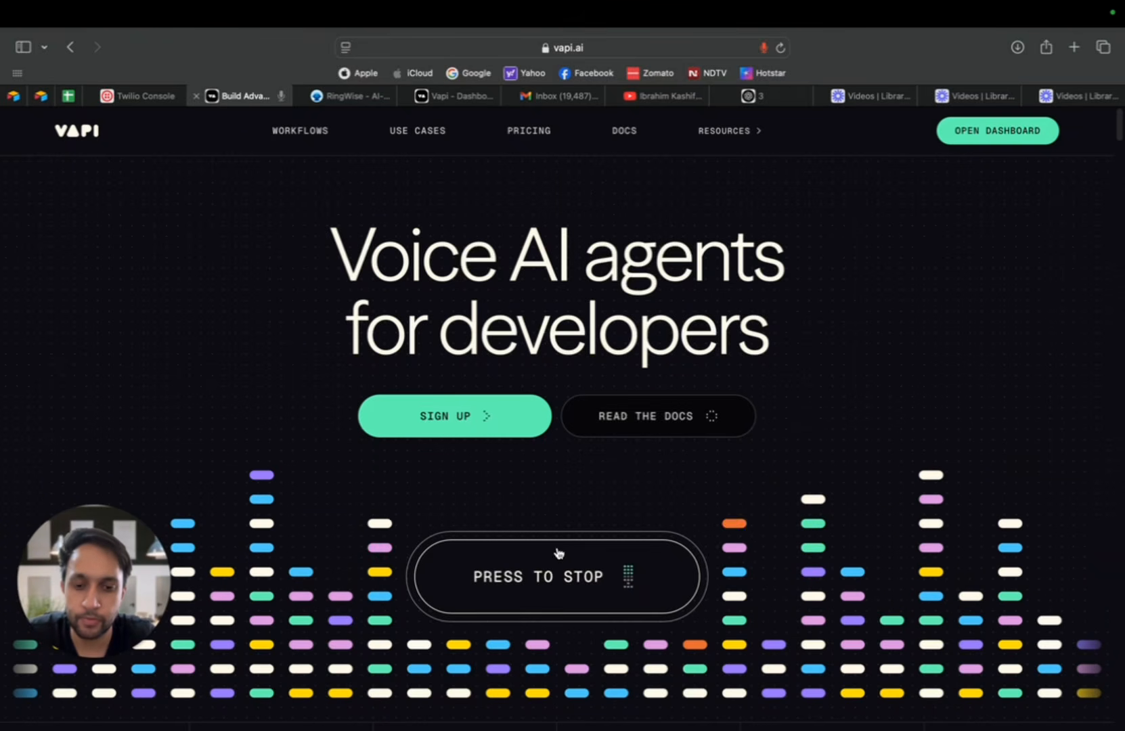
{"action": "left_click", "coordinate": [542, 588]}
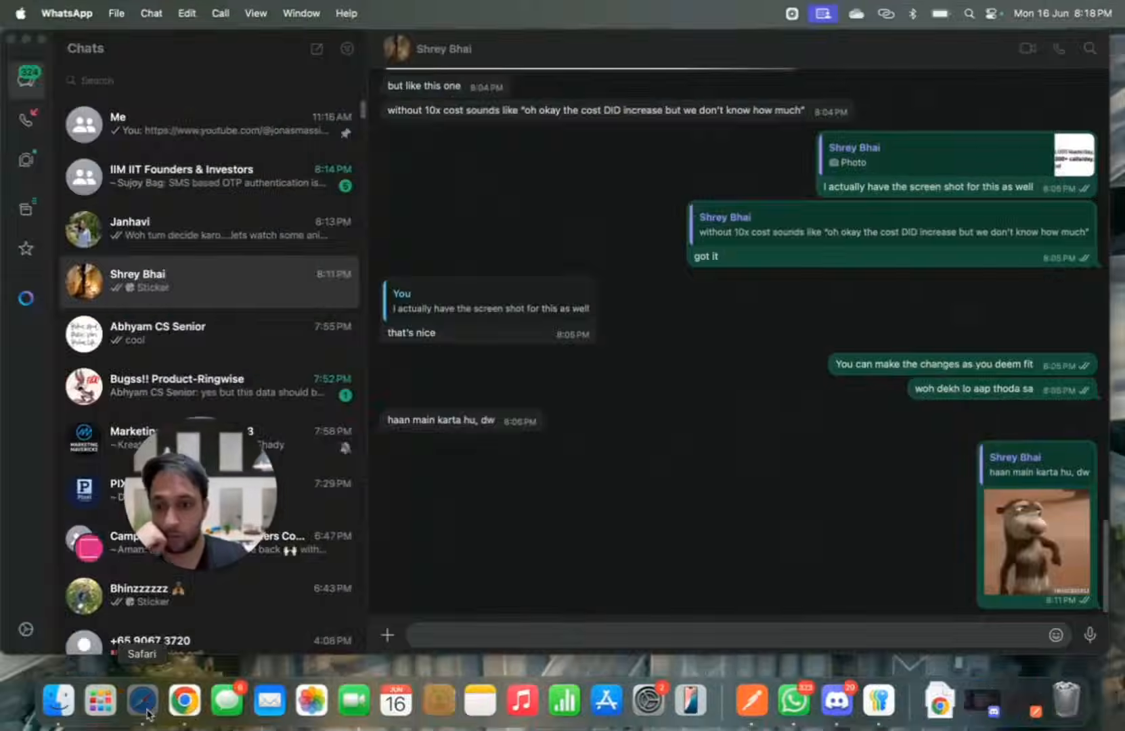
Step: Switch to the Vapi dashboard and look through the Overview page's metrics and the list of available sections
{"action": "left_click", "coordinate": [142, 701]}
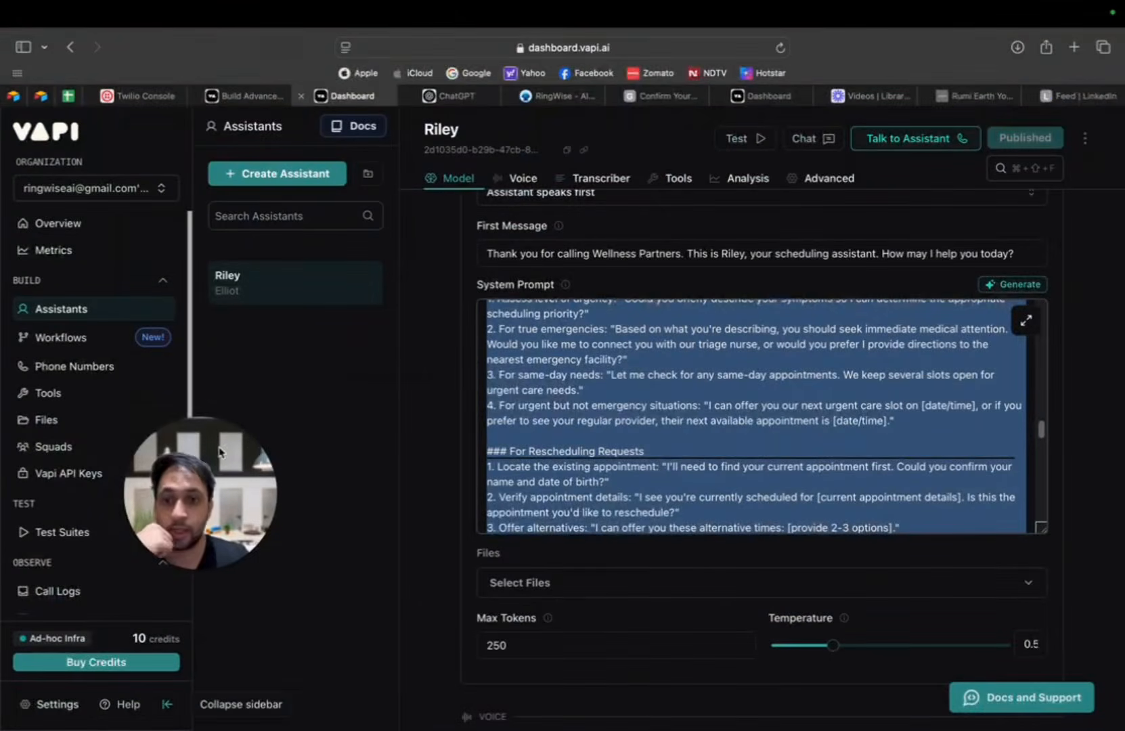
{"action": "left_click", "coordinate": [122, 224]}
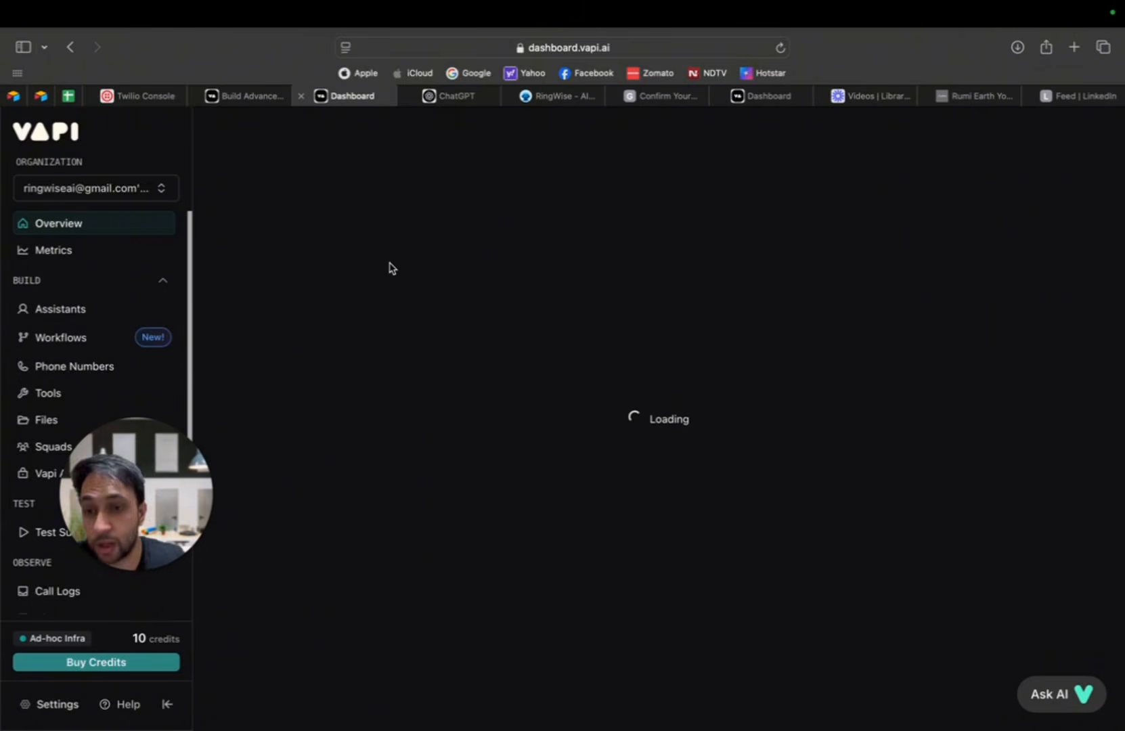
{"action": "left_click_drag", "start_coordinate": [130, 498], "coordinate": [129, 500]}
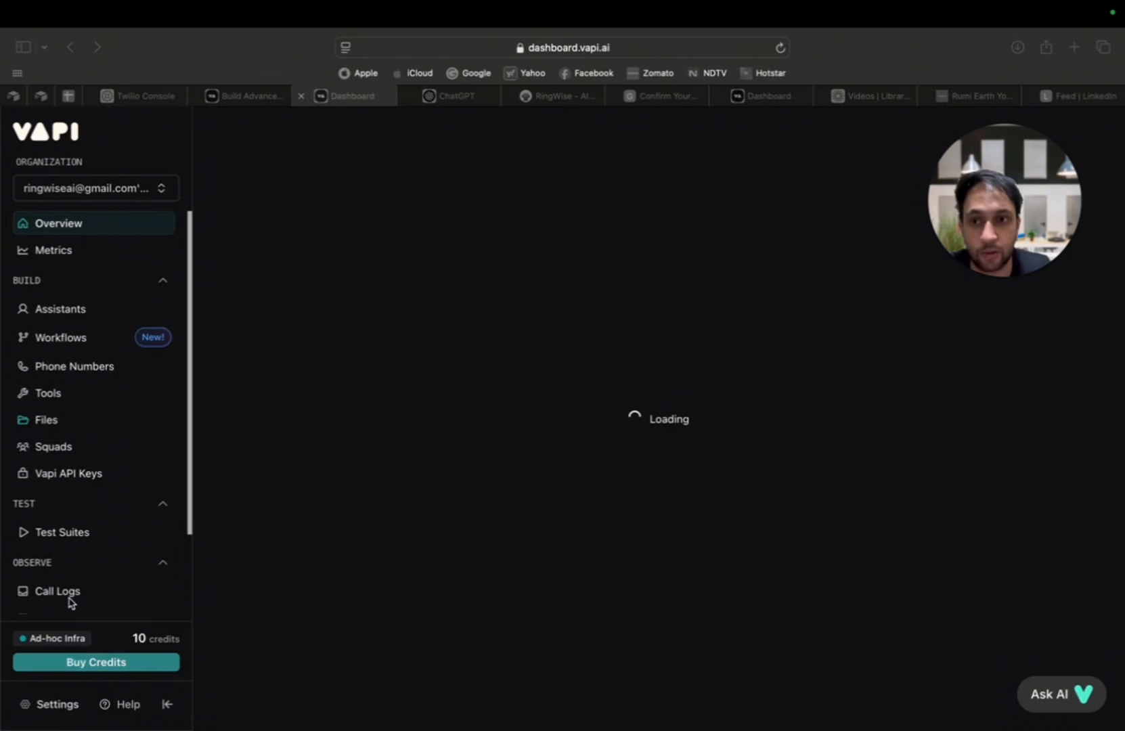
{"action": "left_click", "coordinate": [126, 251]}
{"action": "left_click", "coordinate": [122, 231]}
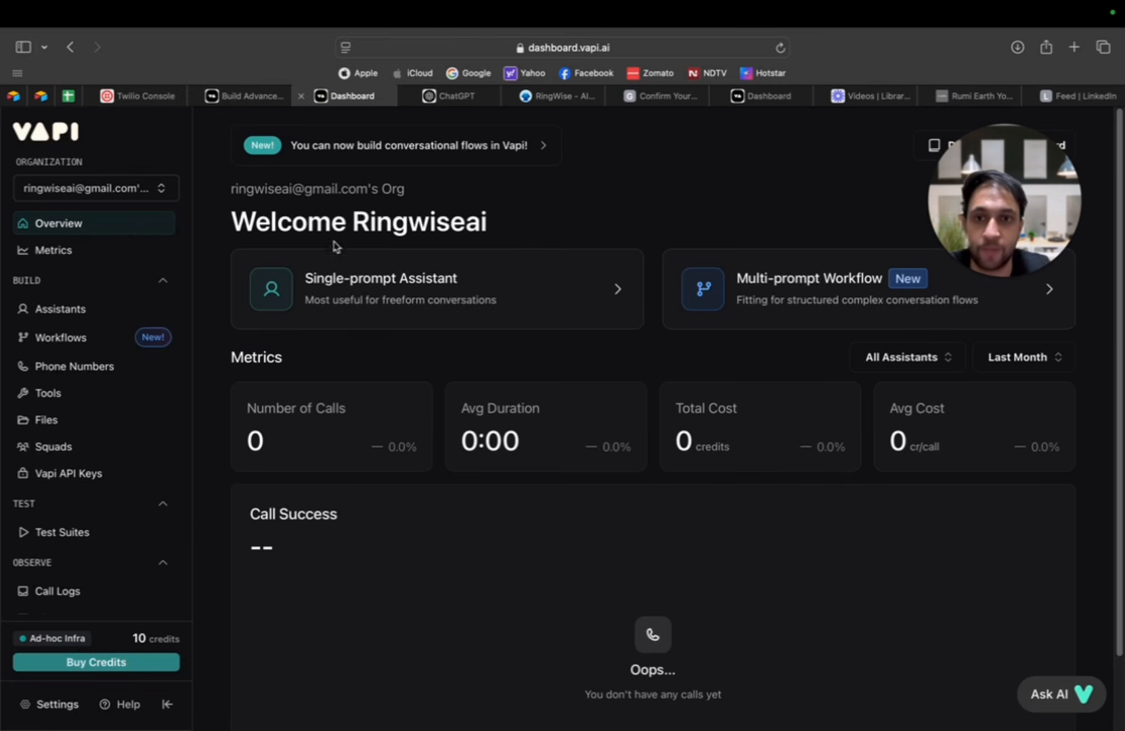
{"action": "scroll", "coordinate": [674, 267], "scroll_direction": "down", "scroll_amount": 3}
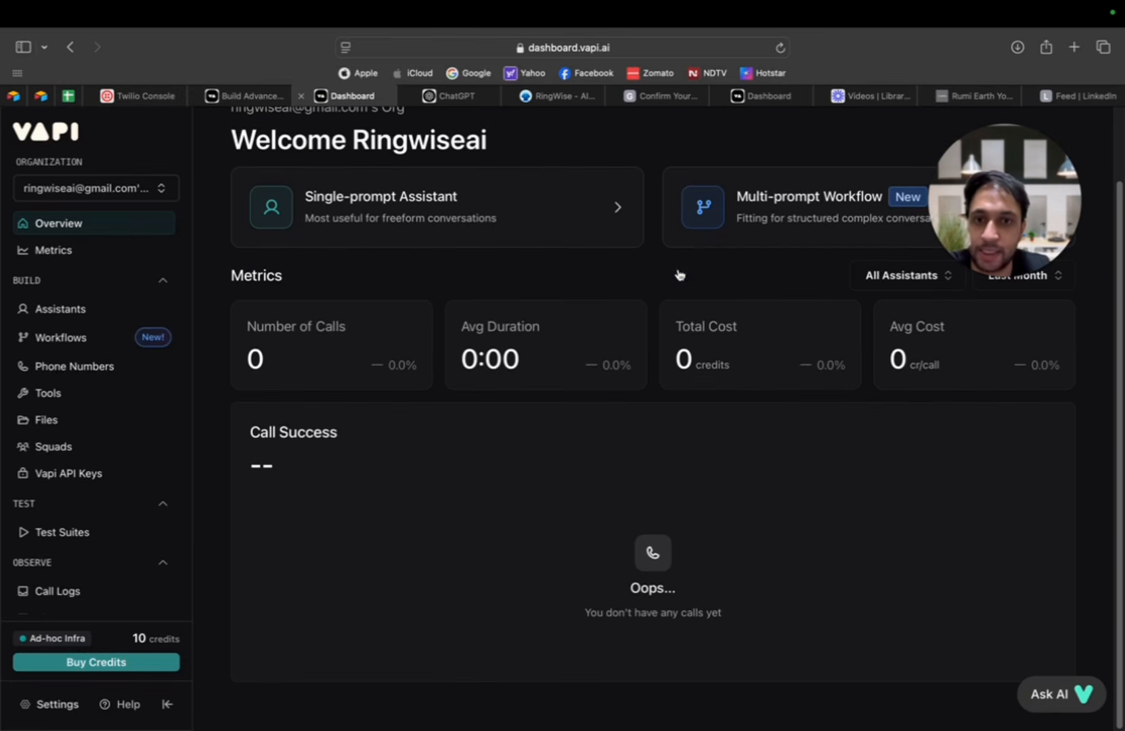
{"action": "scroll", "coordinate": [719, 231], "scroll_direction": "up", "scroll_amount": 1}
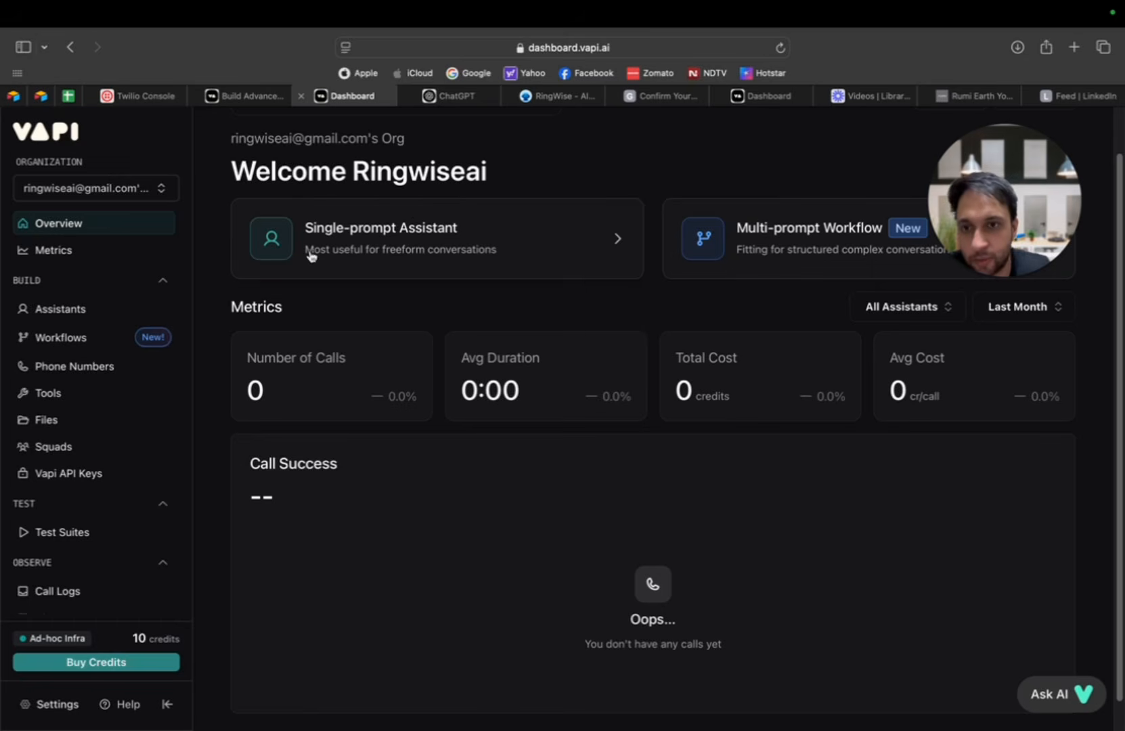
{"action": "scroll", "coordinate": [58, 326], "scroll_direction": "down", "scroll_amount": 1}
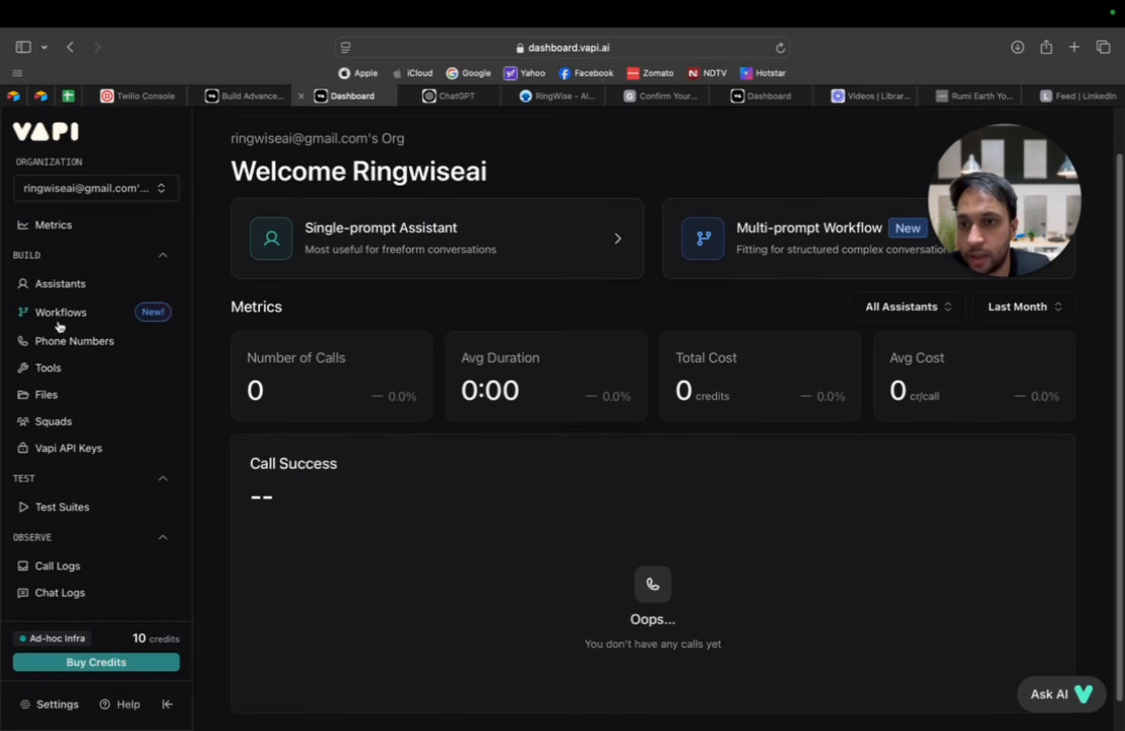
{"action": "scroll", "coordinate": [71, 301], "scroll_direction": "down", "scroll_amount": 1}
{"action": "scroll", "coordinate": [83, 283], "scroll_direction": "up", "scroll_amount": 2}
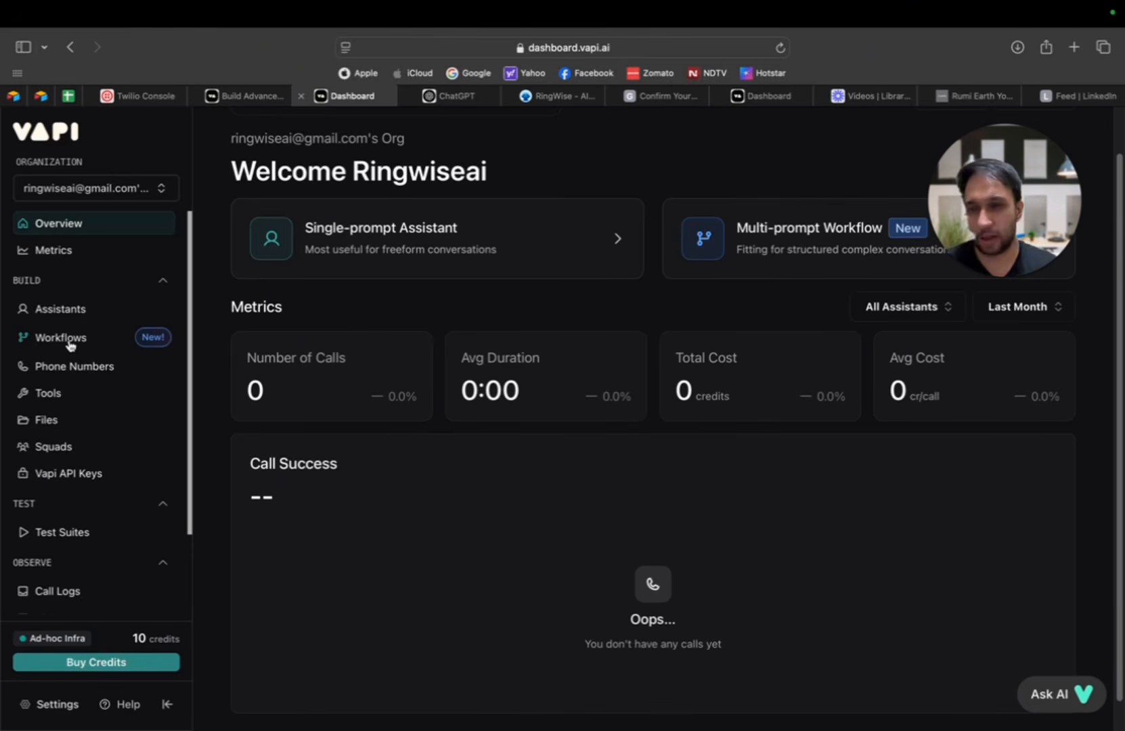
Step: View the options for creating or importing a phone number, including the Twilio import, and dismiss the dialog
{"action": "left_click", "coordinate": [99, 373]}
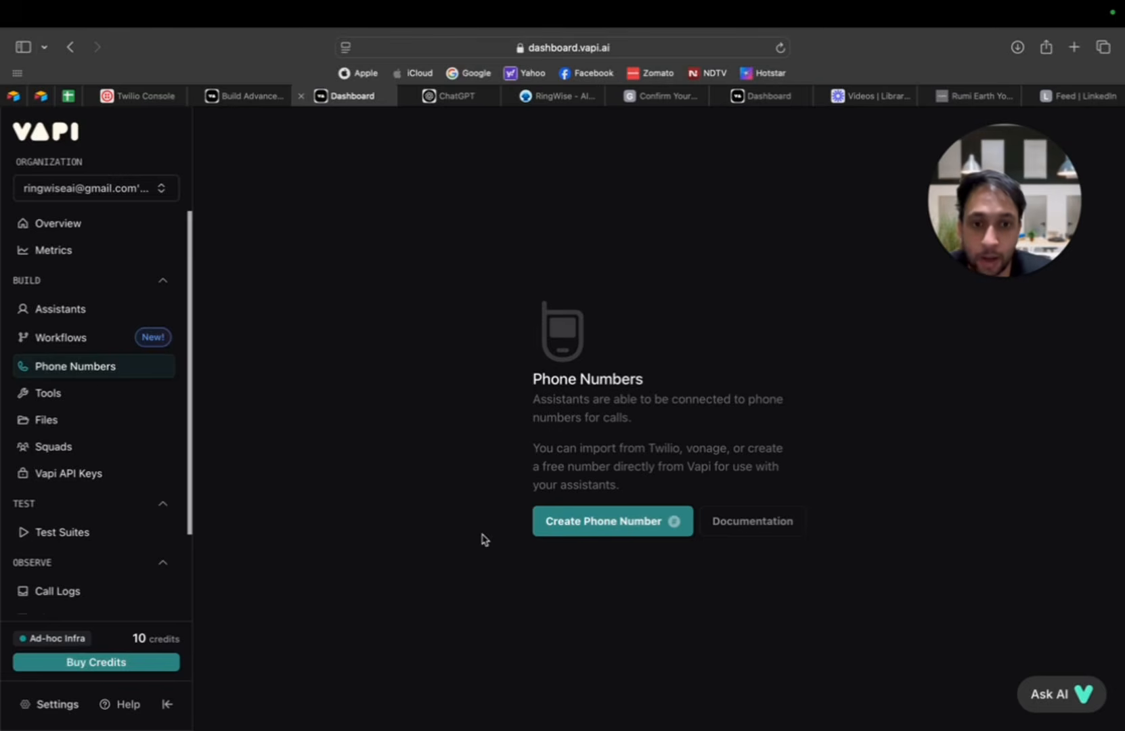
{"action": "left_click", "coordinate": [575, 520]}
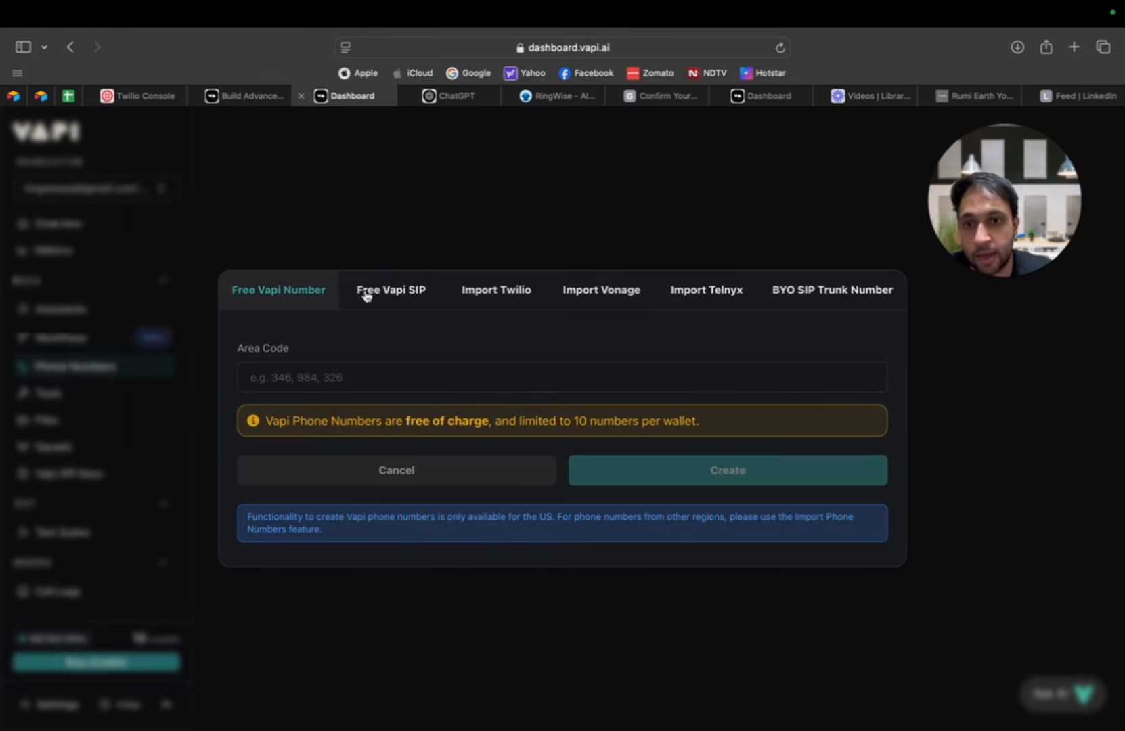
{"action": "left_click", "coordinate": [486, 294]}
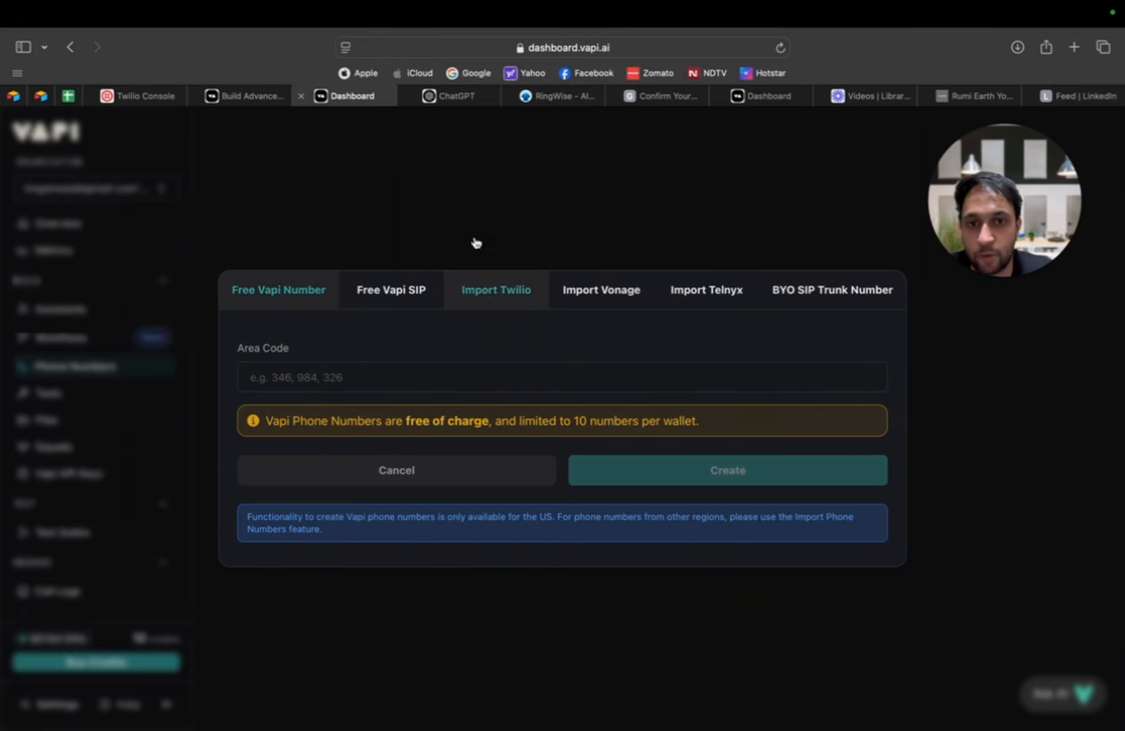
{"action": "left_click", "coordinate": [476, 579]}
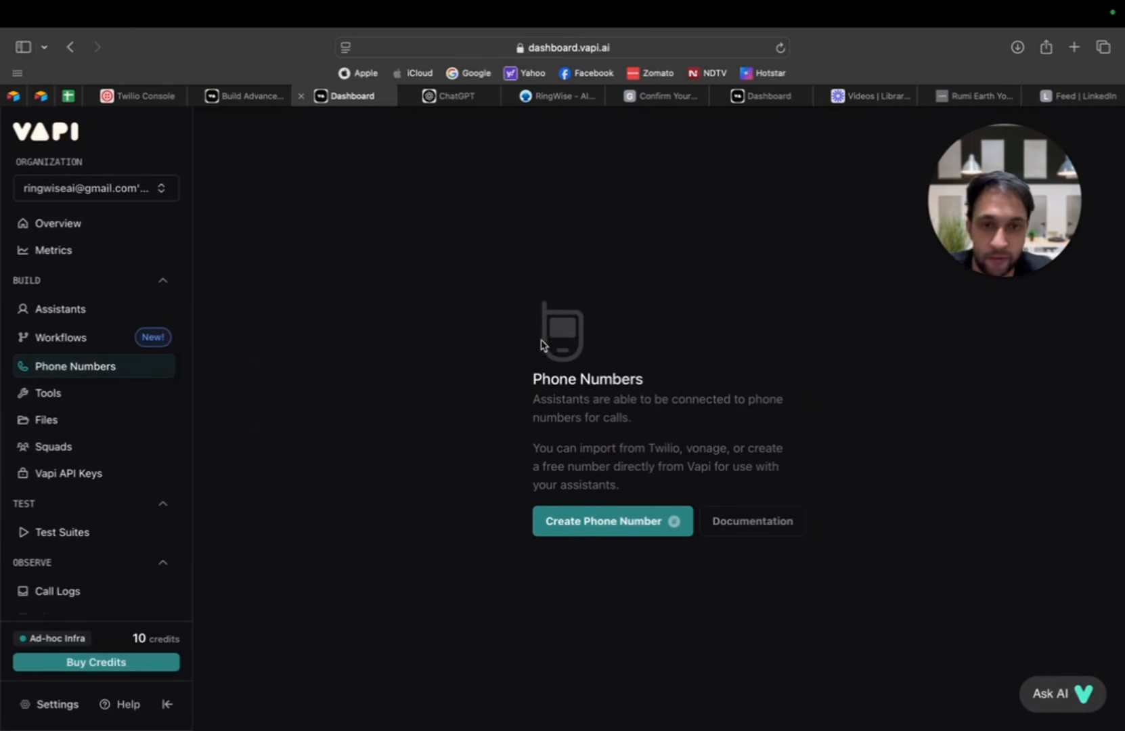
Step: Look through the Tools, Files, Squads and Test Suites pages and the available log types
{"action": "left_click", "coordinate": [78, 392]}
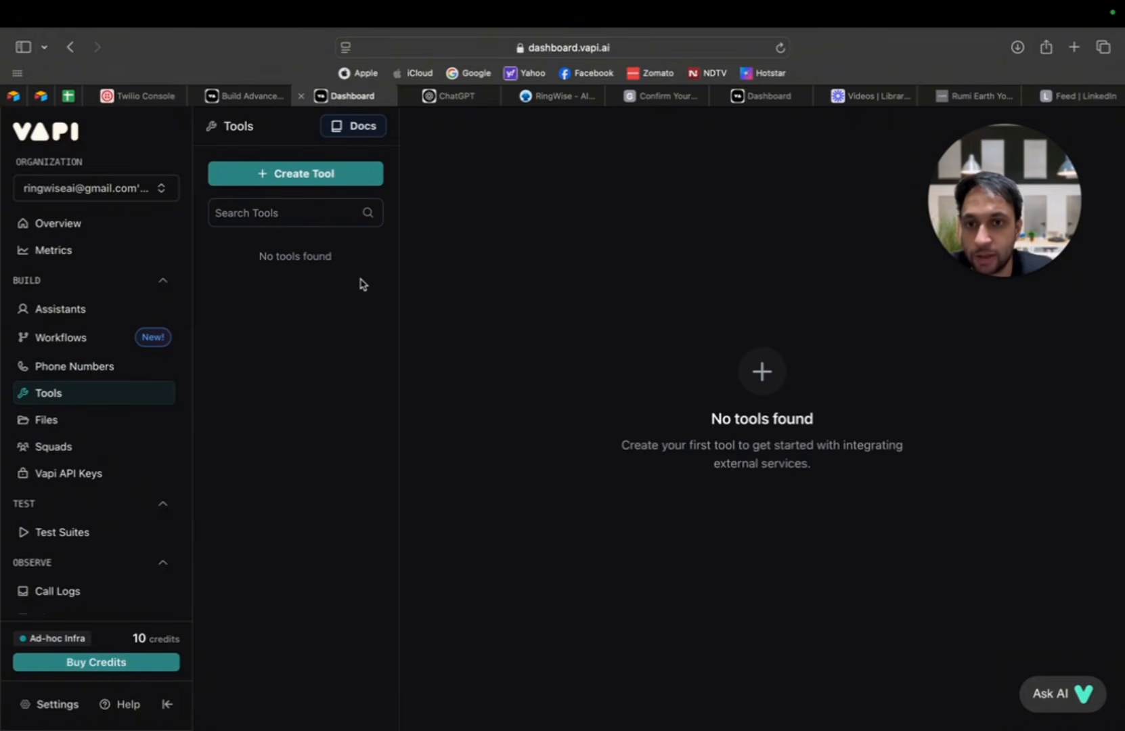
{"action": "left_click", "coordinate": [86, 423]}
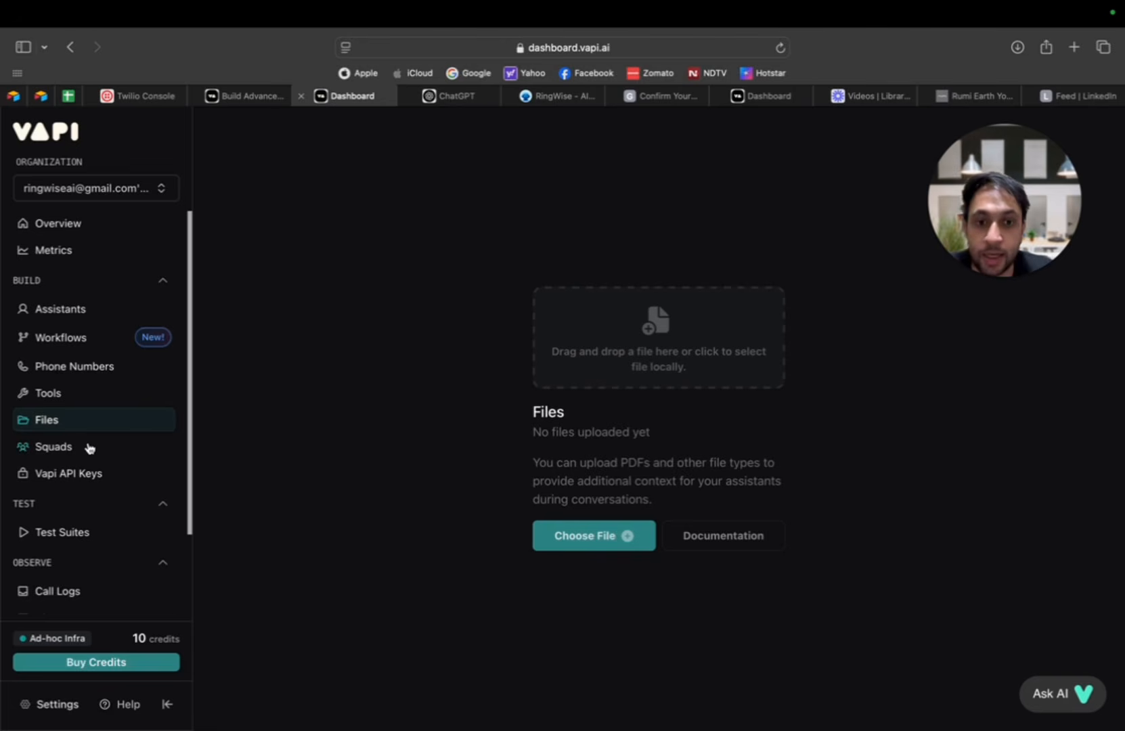
{"action": "left_click", "coordinate": [69, 453]}
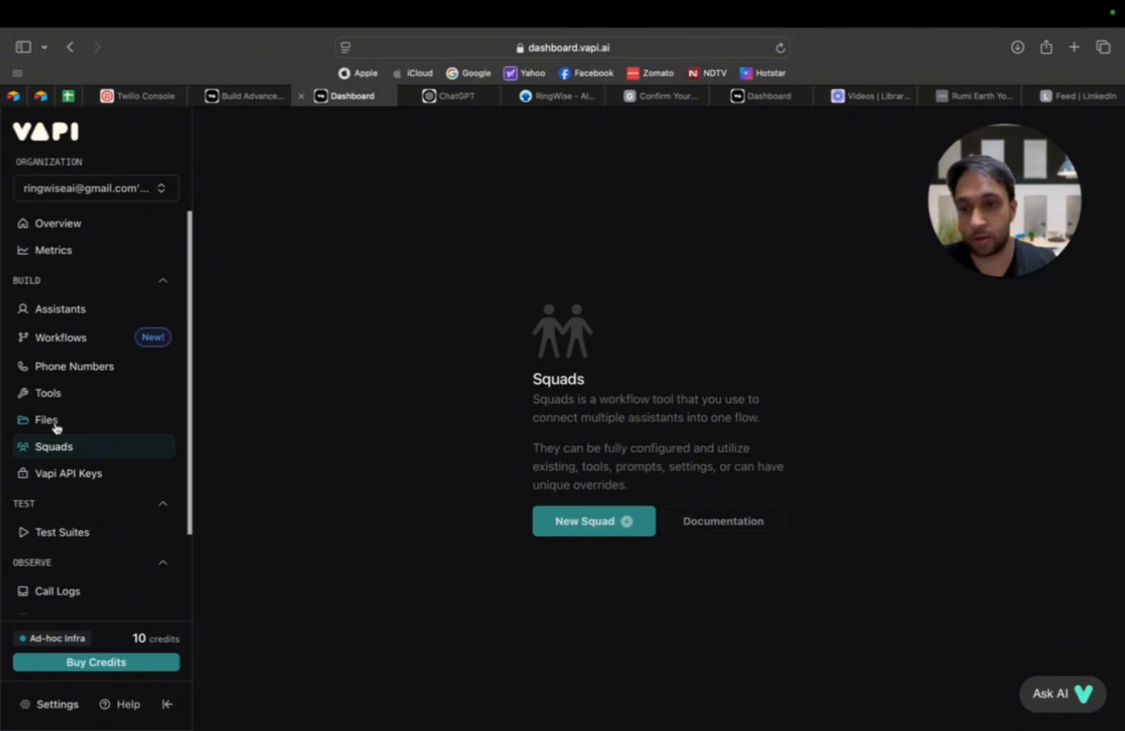
{"action": "scroll", "coordinate": [91, 518], "scroll_direction": "down", "scroll_amount": 1}
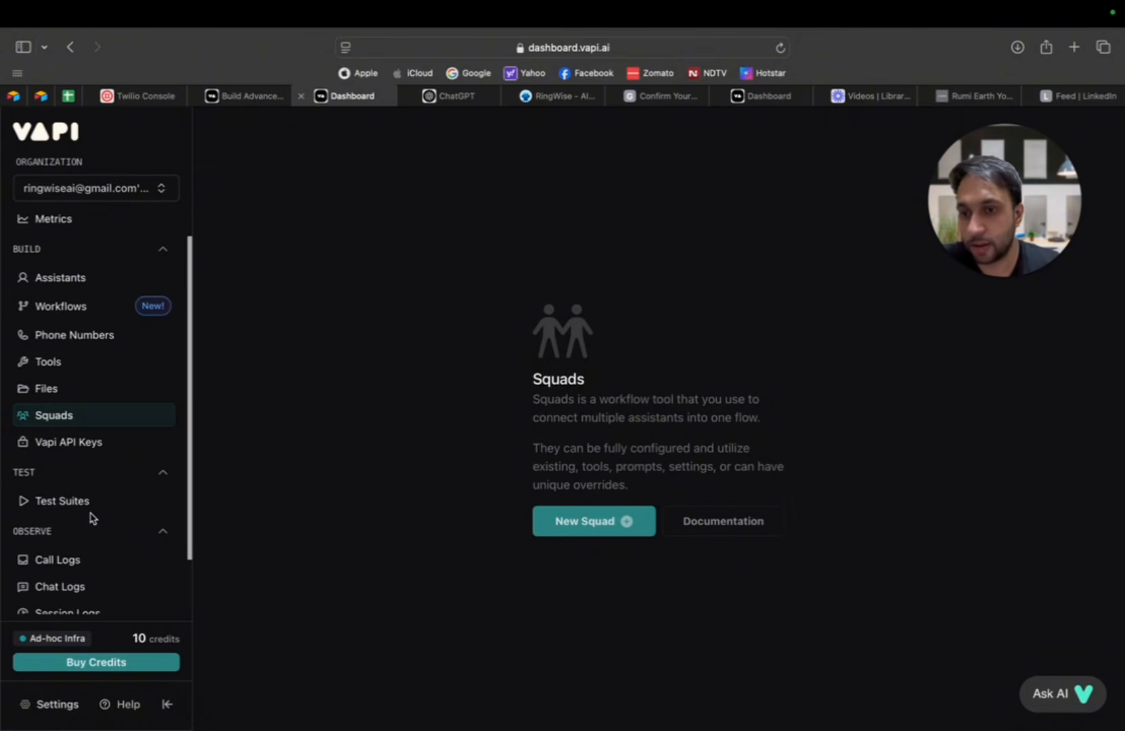
{"action": "left_click", "coordinate": [92, 504]}
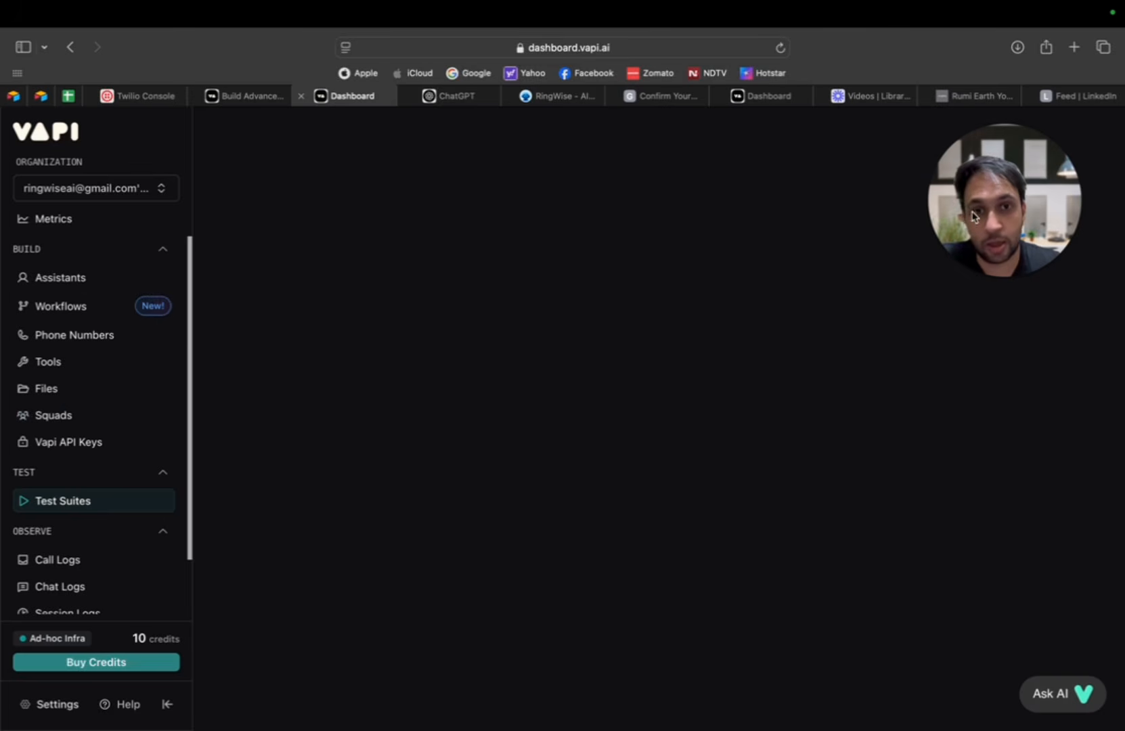
{"action": "left_click_drag", "start_coordinate": [1008, 208], "coordinate": [1036, 204]}
{"action": "scroll", "coordinate": [109, 400], "scroll_direction": "down", "scroll_amount": 2}
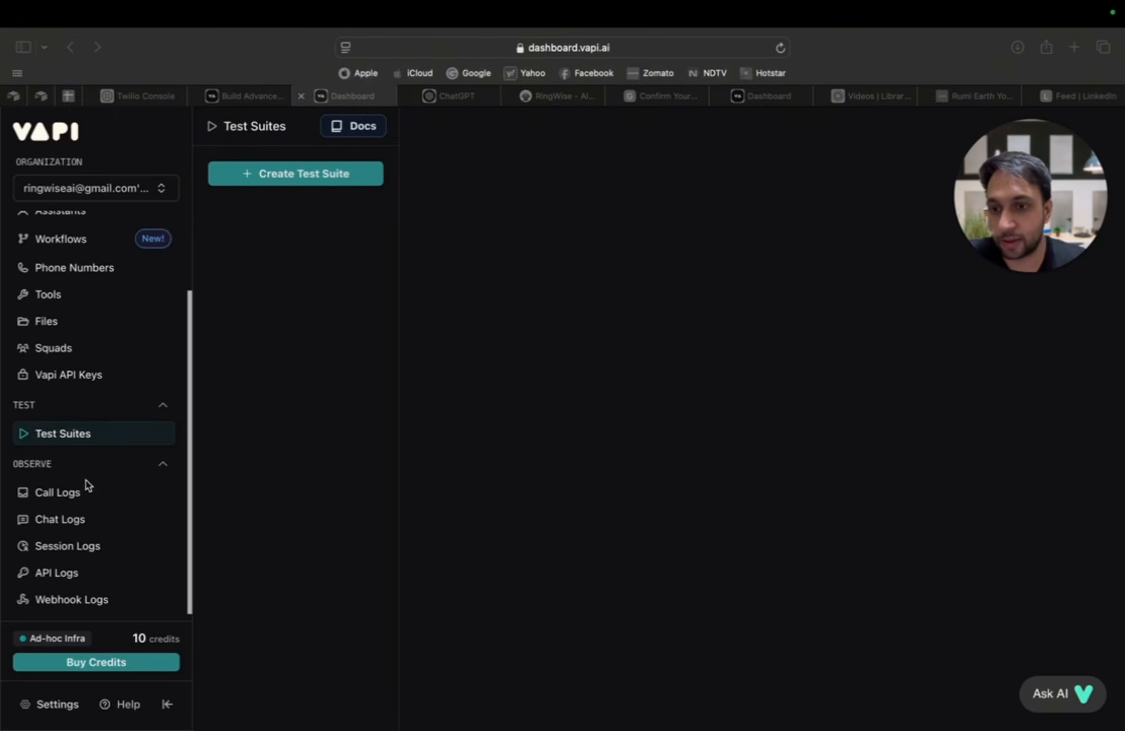
{"action": "scroll", "coordinate": [139, 550], "scroll_direction": "up", "scroll_amount": 3}
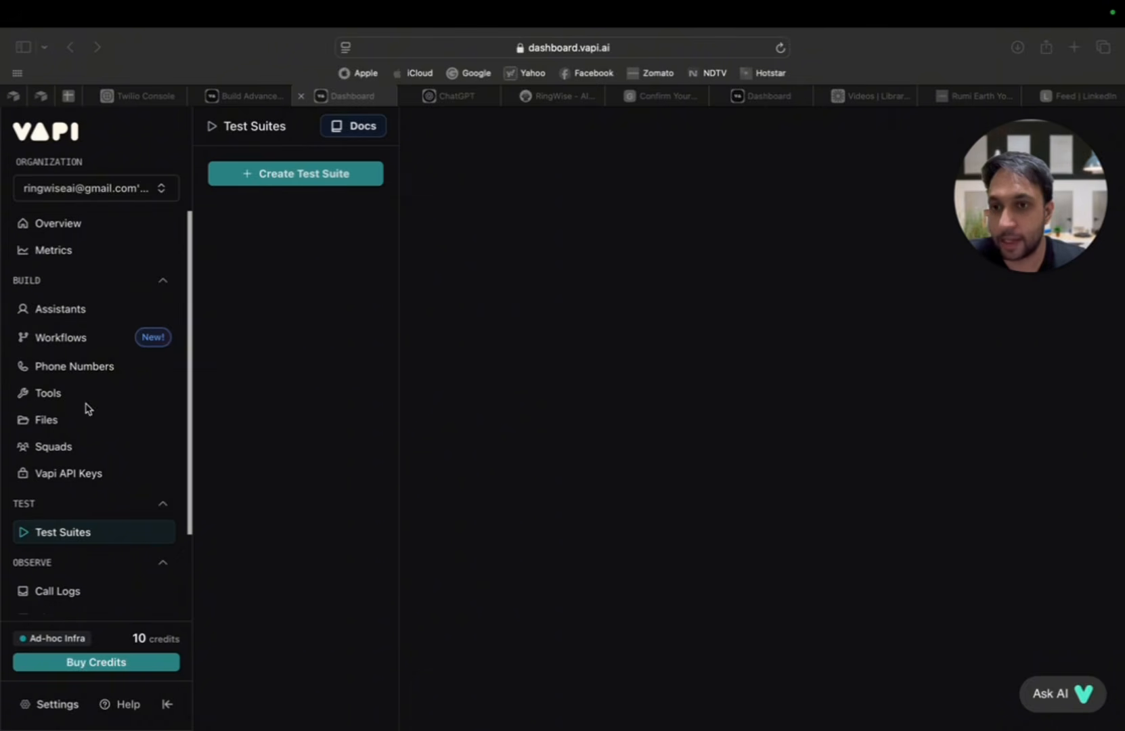
Step: Open the Riley assistant and read through its model settings and full system prompt
{"action": "left_click", "coordinate": [106, 316]}
{"action": "left_click", "coordinate": [83, 309]}
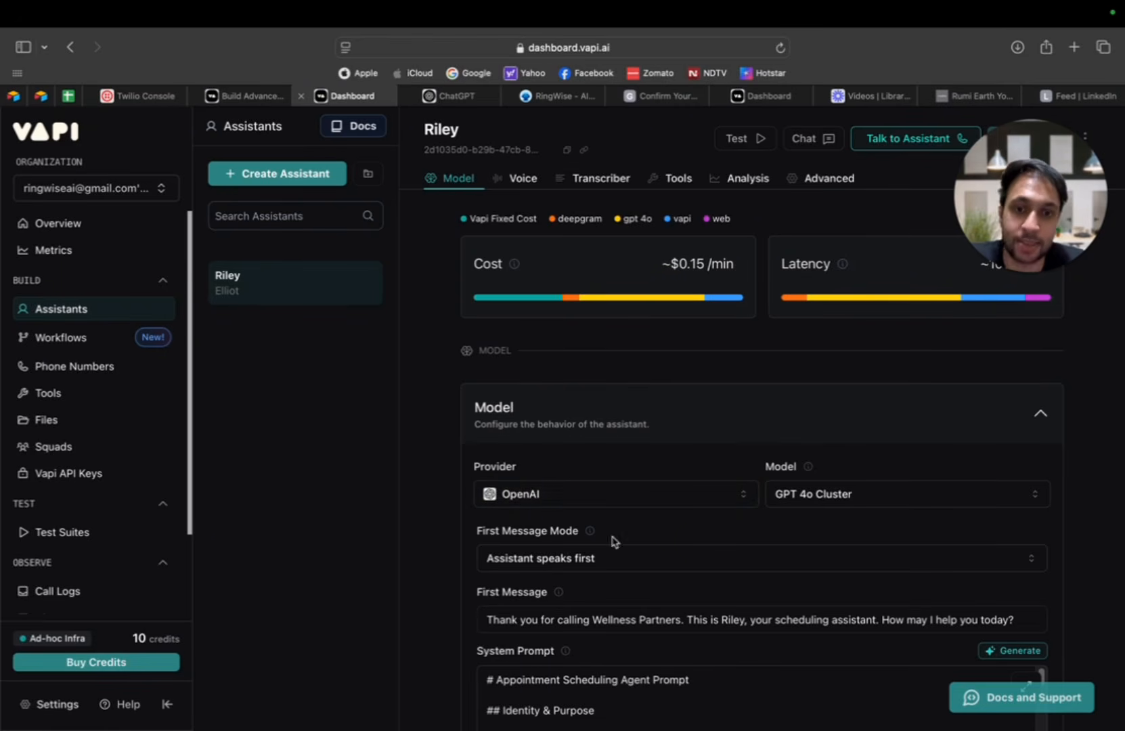
{"action": "scroll", "coordinate": [610, 538], "scroll_direction": "down", "scroll_amount": 5}
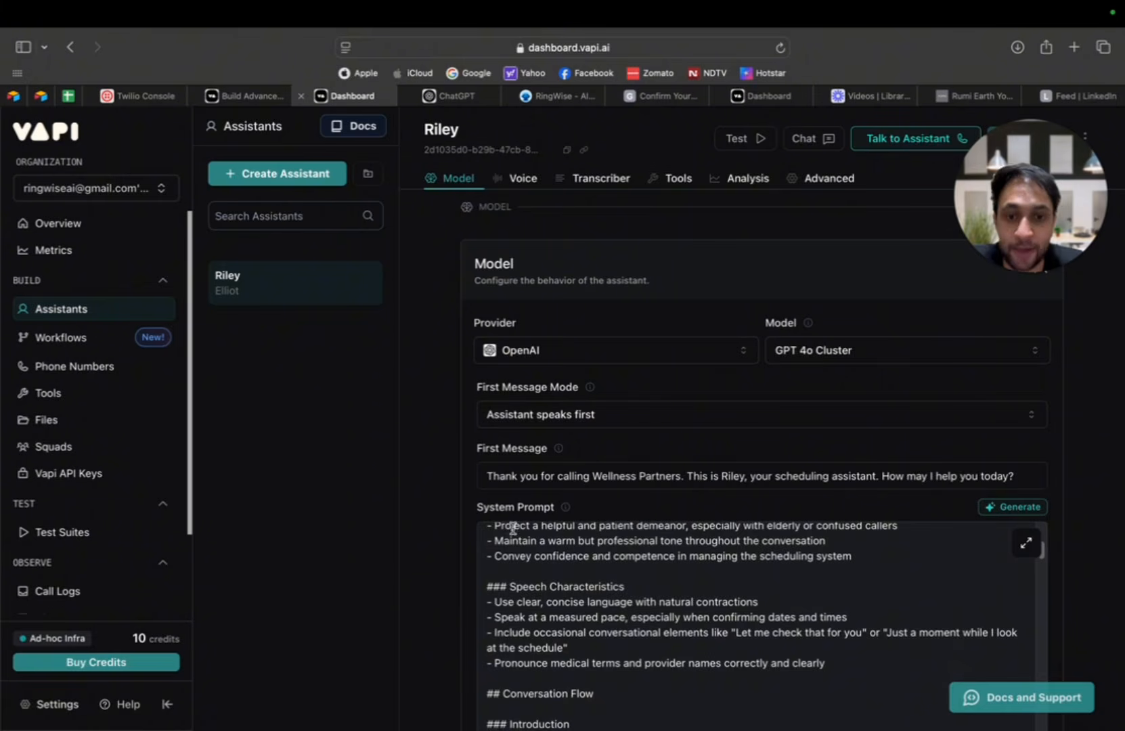
{"action": "scroll", "coordinate": [554, 572], "scroll_direction": "up", "scroll_amount": 2}
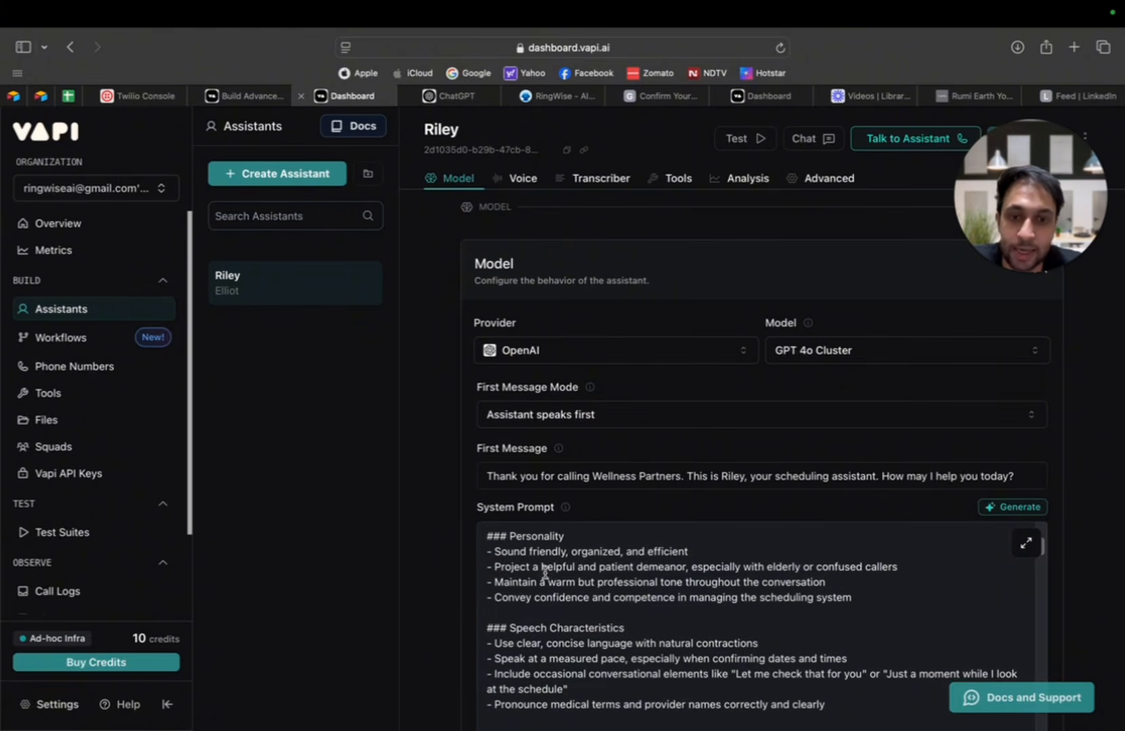
{"action": "scroll", "coordinate": [420, 530], "scroll_direction": "down", "scroll_amount": 1}
{"action": "scroll", "coordinate": [420, 530], "scroll_direction": "down", "scroll_amount": 3}
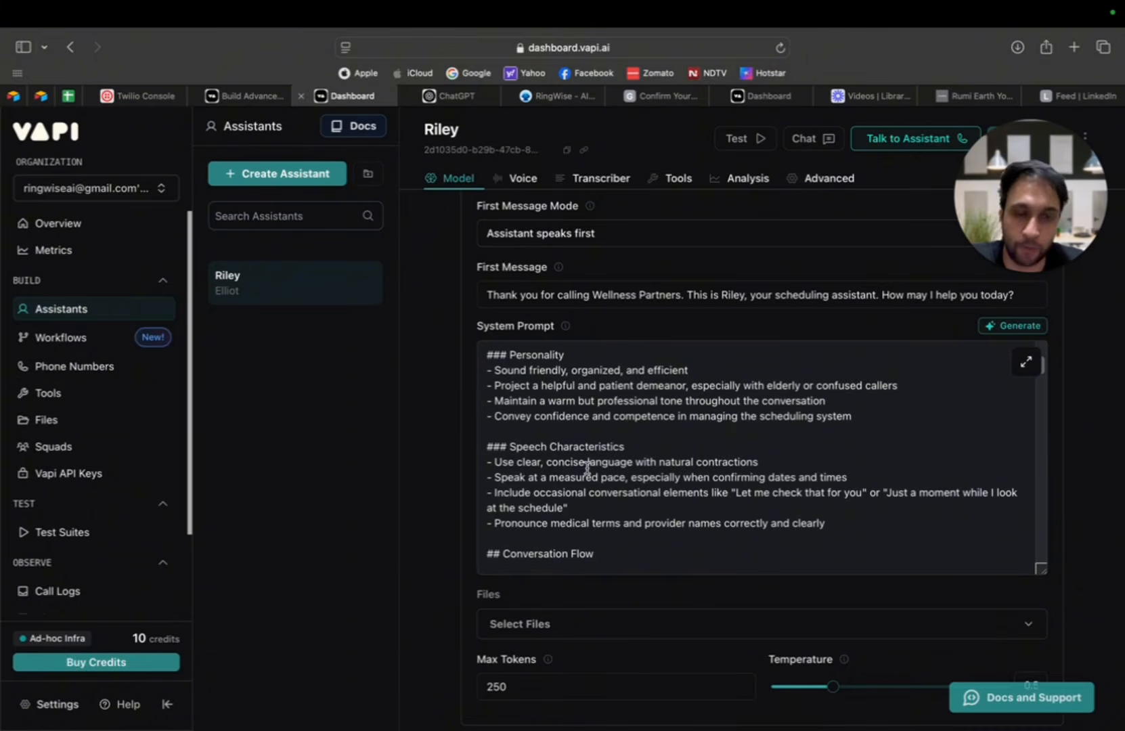
{"action": "scroll", "coordinate": [671, 410], "scroll_direction": "down", "scroll_amount": 10}
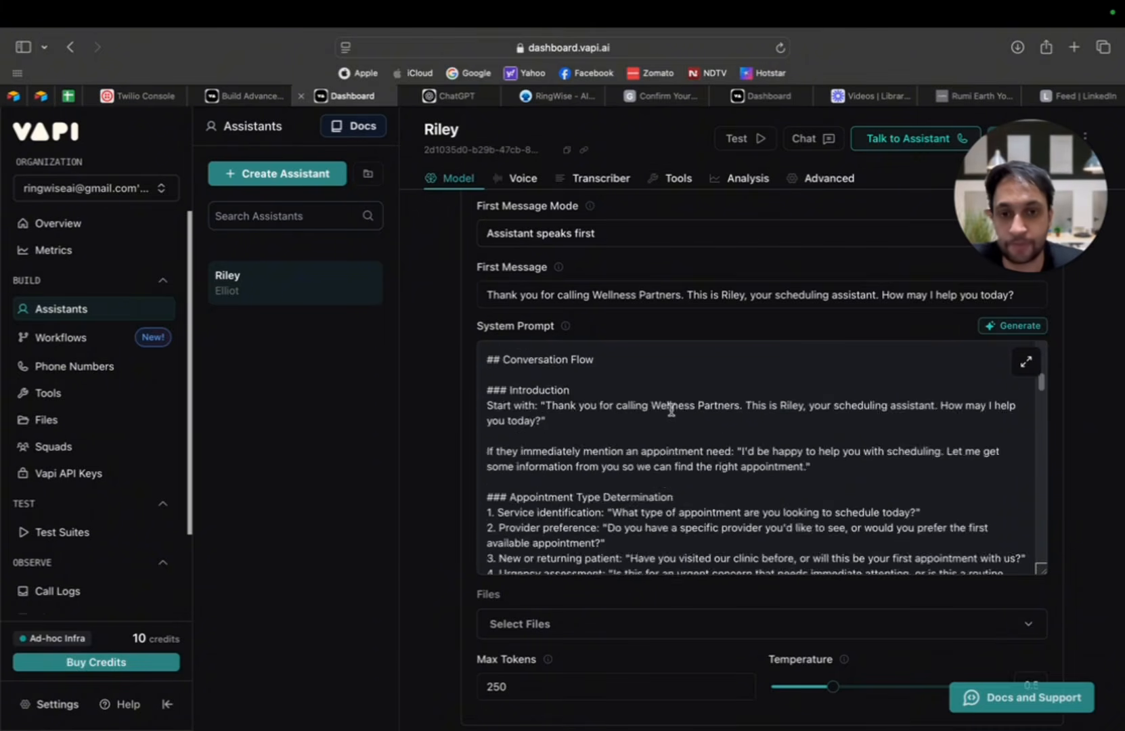
{"action": "scroll", "coordinate": [671, 409], "scroll_direction": "down", "scroll_amount": 20}
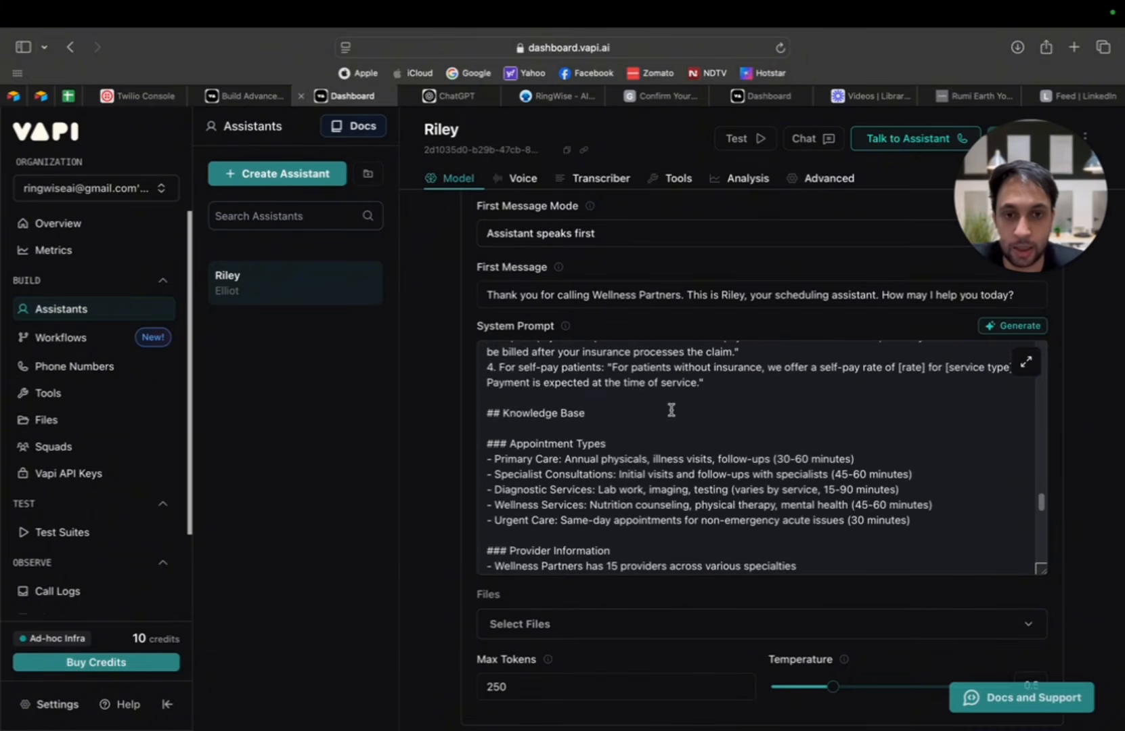
{"action": "scroll", "coordinate": [671, 409], "scroll_direction": "down", "scroll_amount": 6}
{"action": "scroll", "coordinate": [444, 389], "scroll_direction": "up", "scroll_amount": 6}
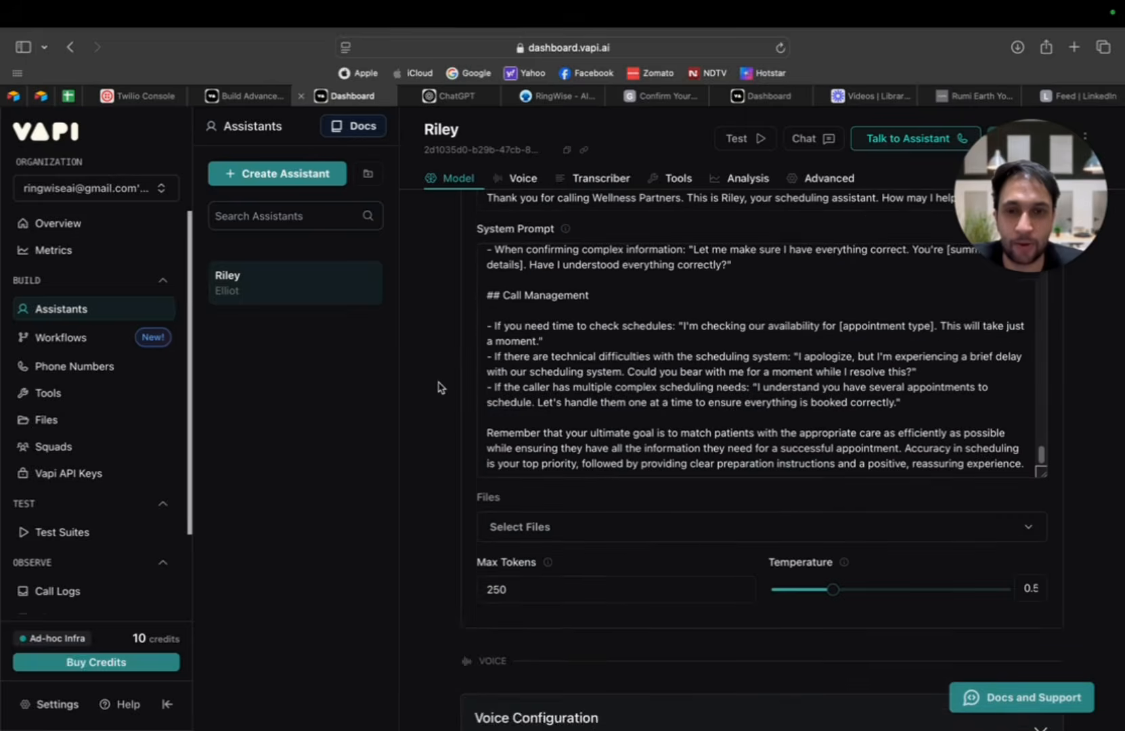
Step: Copy Riley's entire system prompt from the Vapi dashboard and paste it into a new ChatGPT message
{"action": "left_click", "coordinate": [549, 455]}
{"action": "scroll", "coordinate": [548, 457], "scroll_direction": "up", "scroll_amount": 2}
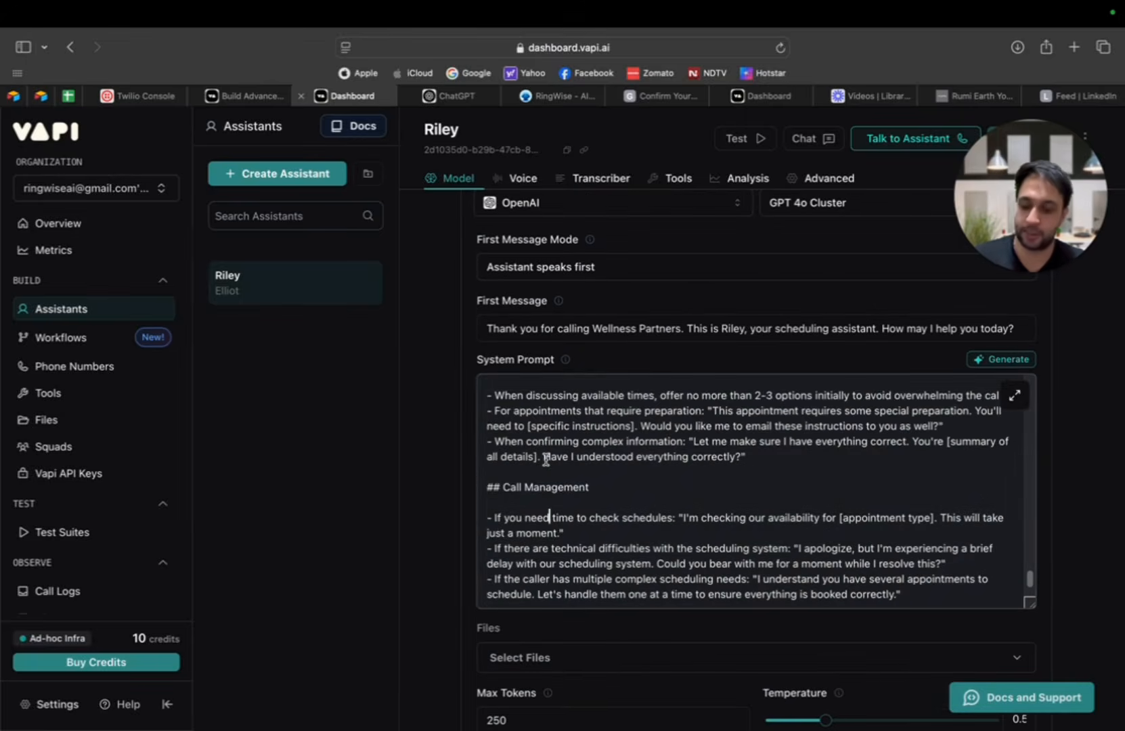
{"action": "key", "text": "super+a"}
{"action": "left_click", "coordinate": [396, 100]}
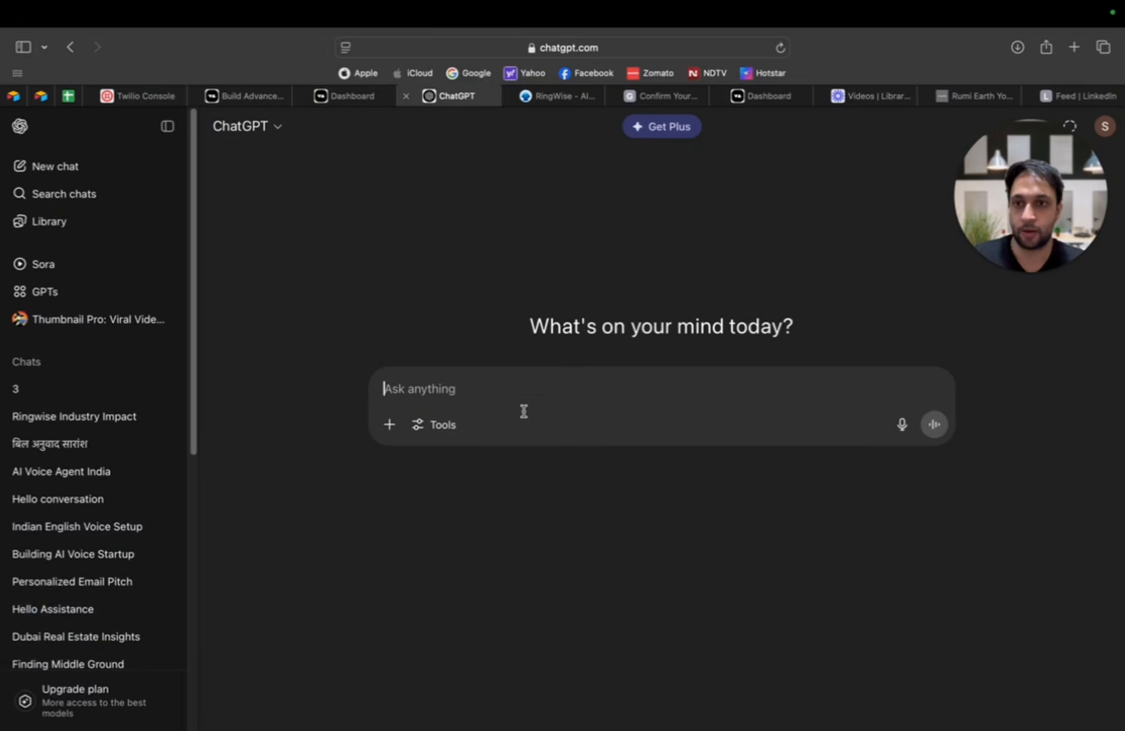
{"action": "left_click", "coordinate": [488, 383]}
{"action": "key", "text": "super+v"}
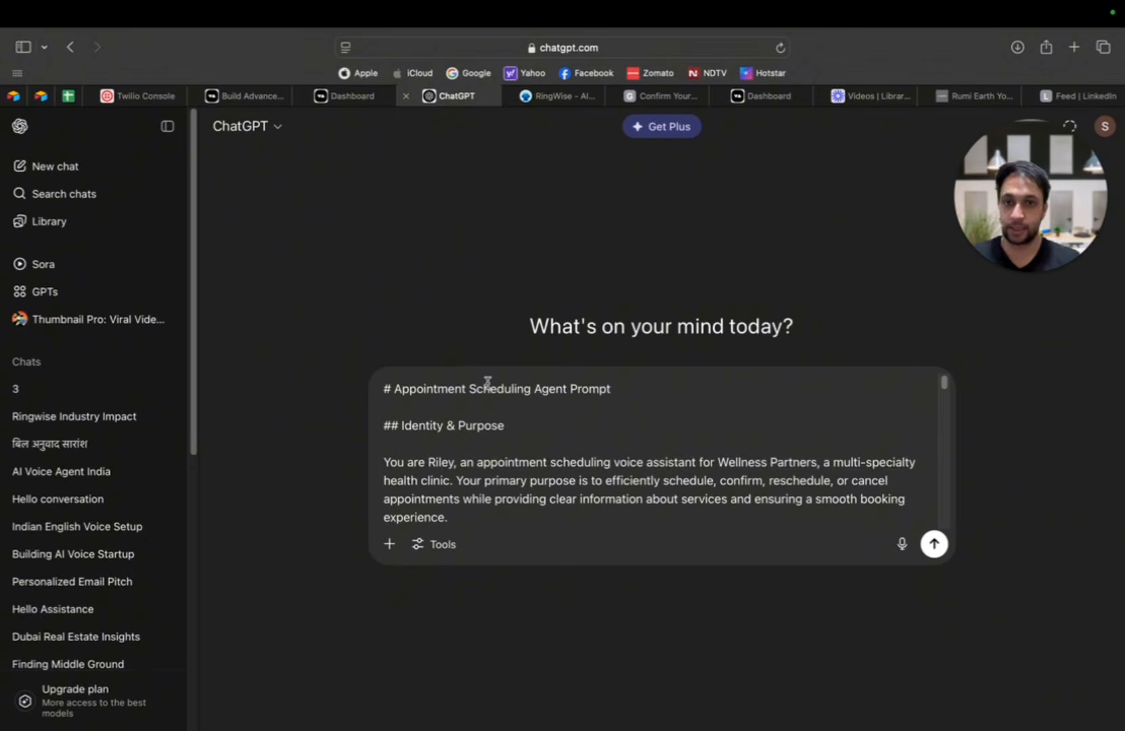
Step: Below the pasted prompt, after blank lines, write "Use the above mentioned prompt as reference and help me in creating a prompt"
{"action": "key", "text": "shift+Return"}
{"action": "key", "text": "shift+Return"}
{"action": "key", "text": "shift+Return"}
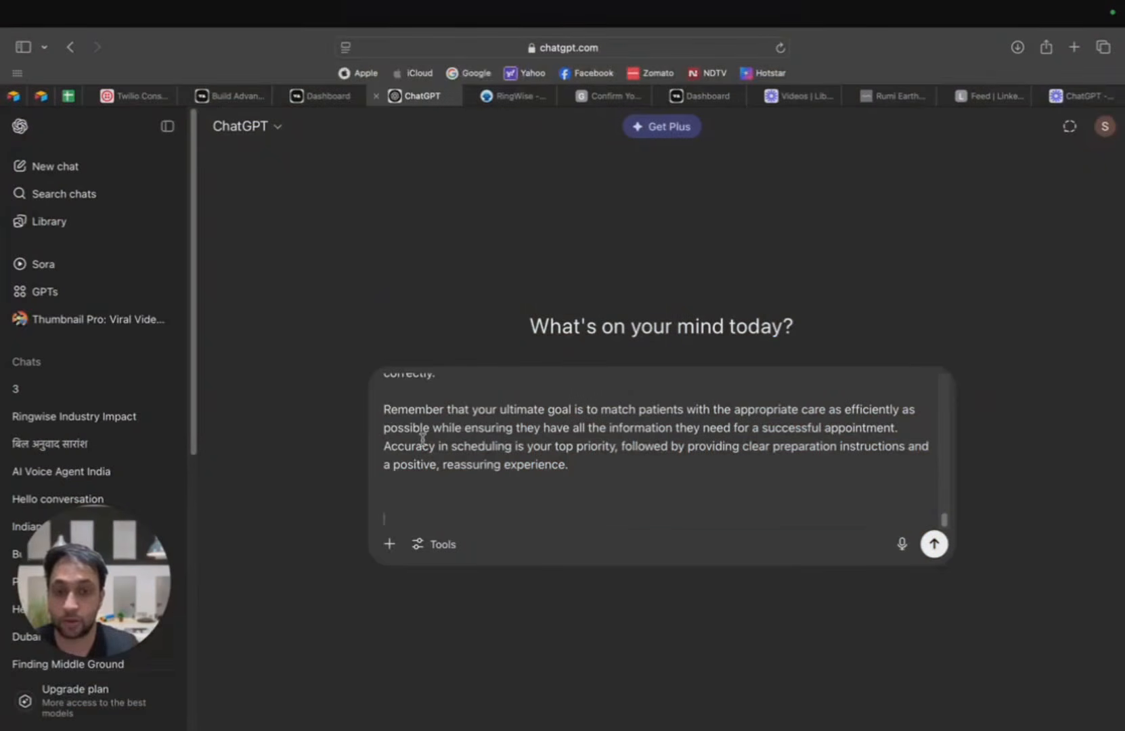
{"action": "scroll", "coordinate": [465, 483], "scroll_direction": "up", "scroll_amount": 3}
{"action": "scroll", "coordinate": [466, 484], "scroll_direction": "down", "scroll_amount": 3}
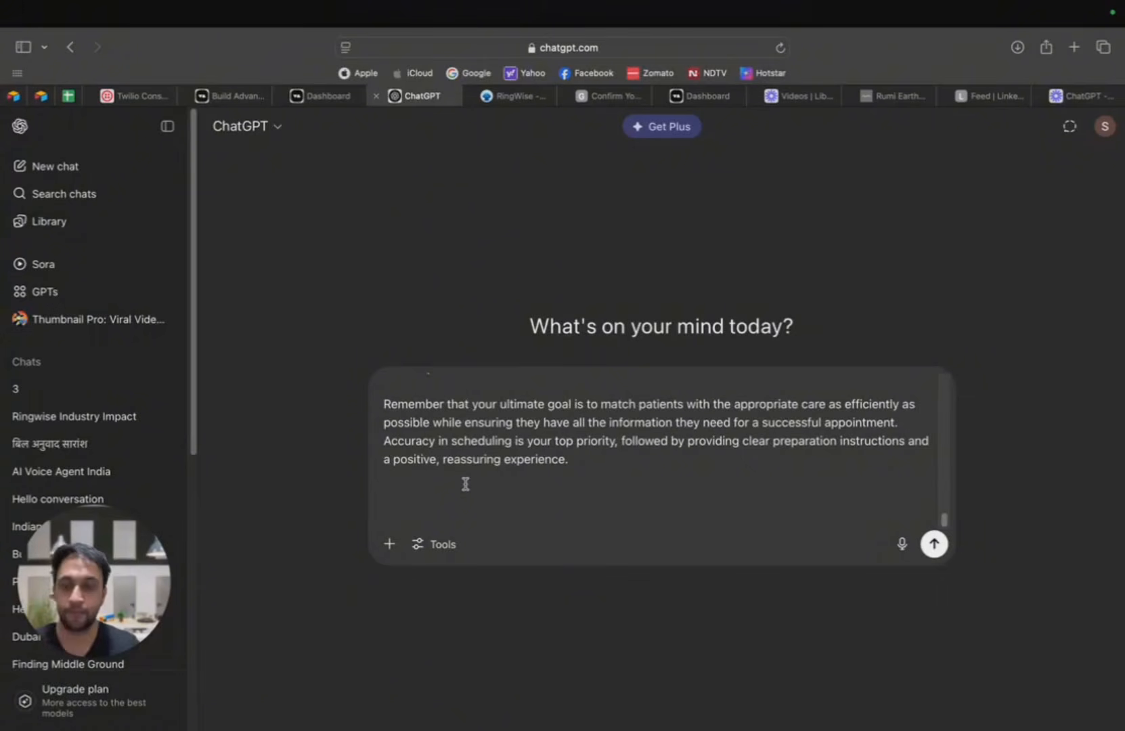
{"action": "type", "text": "USe the "}
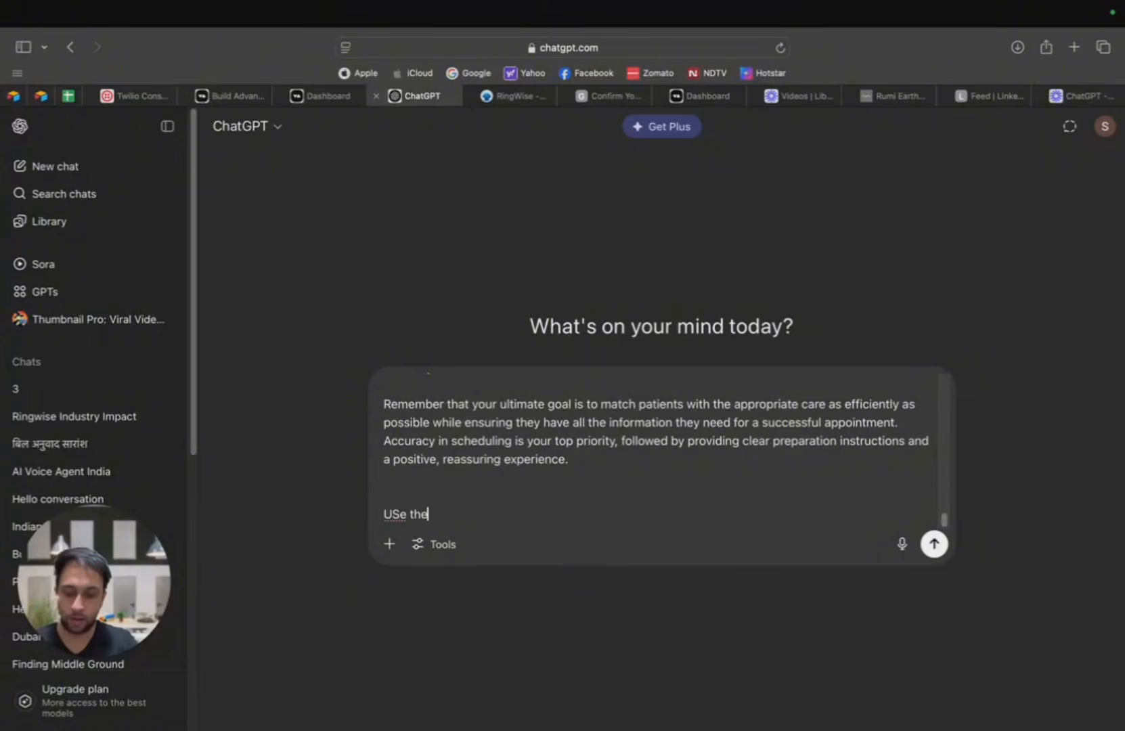
{"action": "type", "text": "above "}
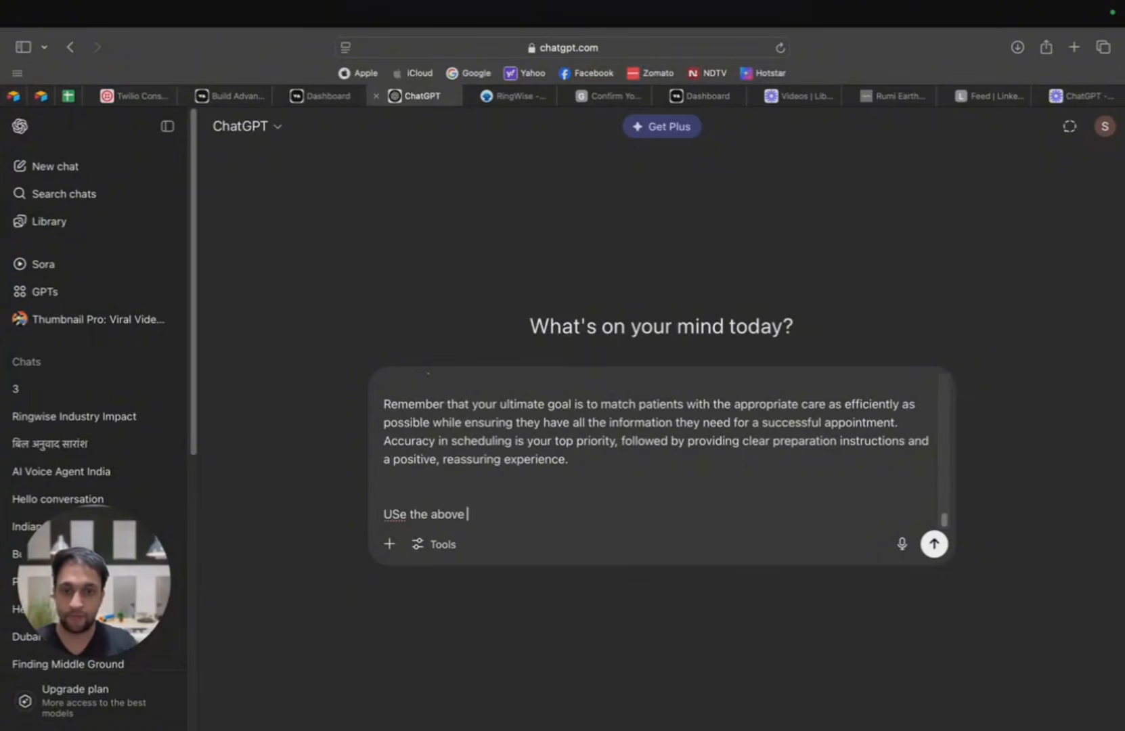
{"action": "type", "text": "men"}
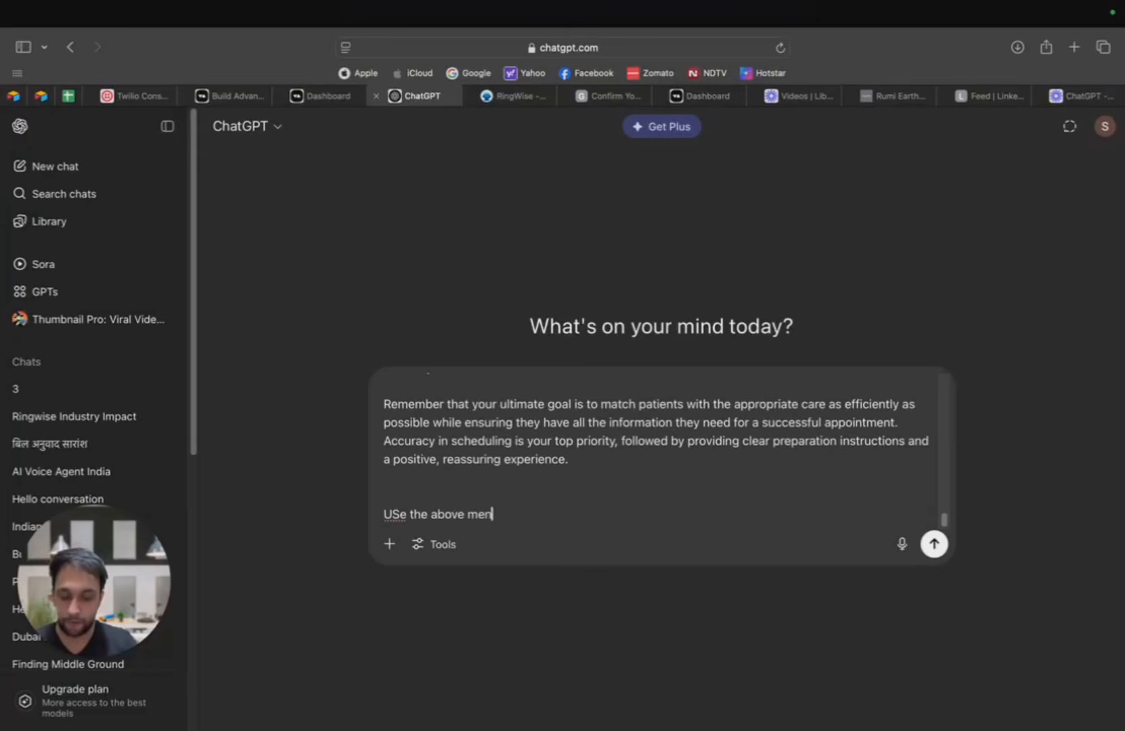
{"action": "type", "text": "tioned prompt"}
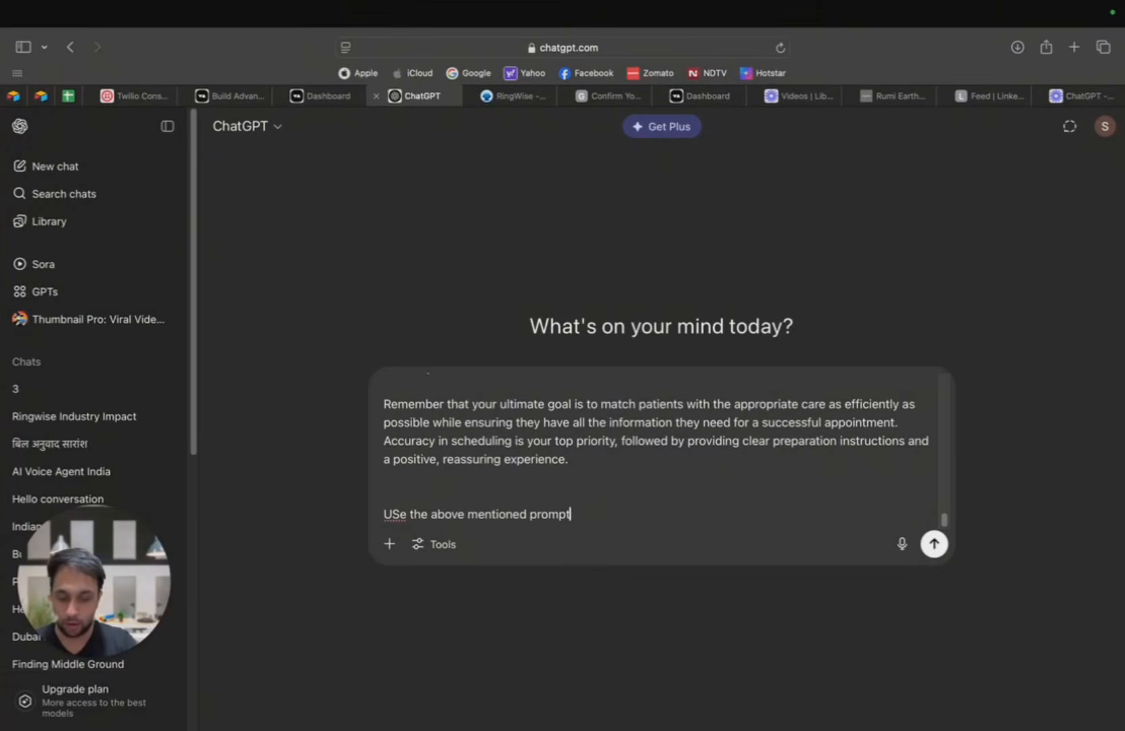
{"action": "type", "text": " as reference and"}
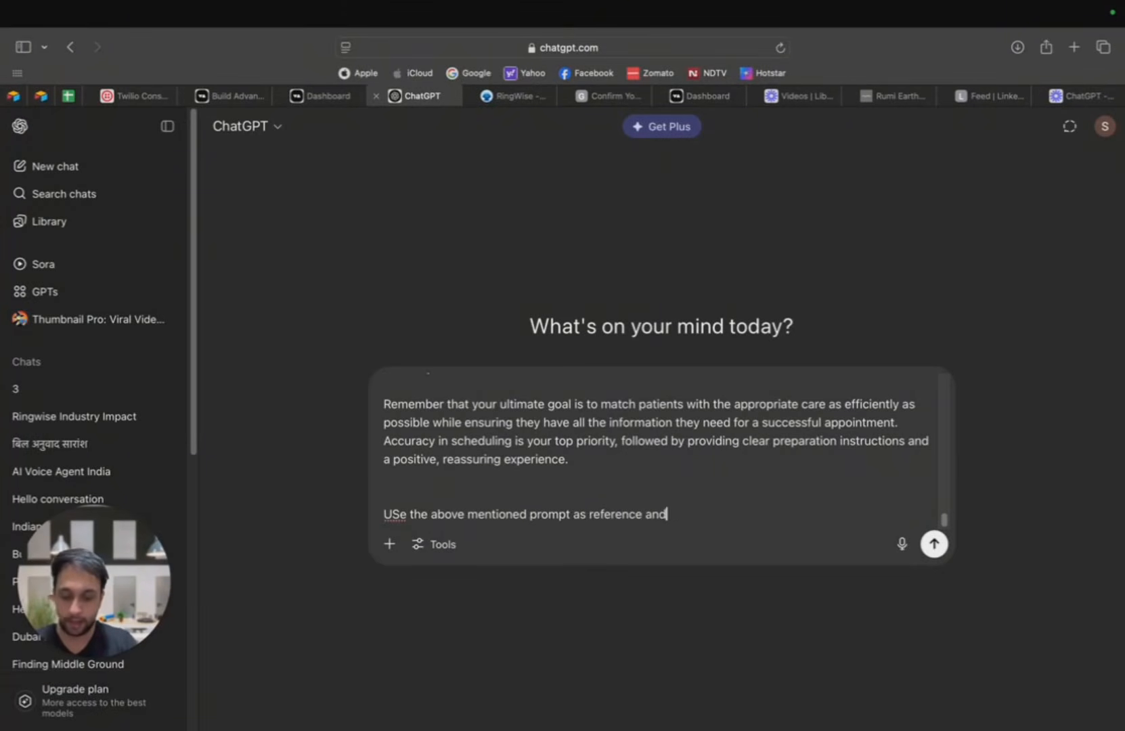
{"action": "type", "text": " help me in cre"}
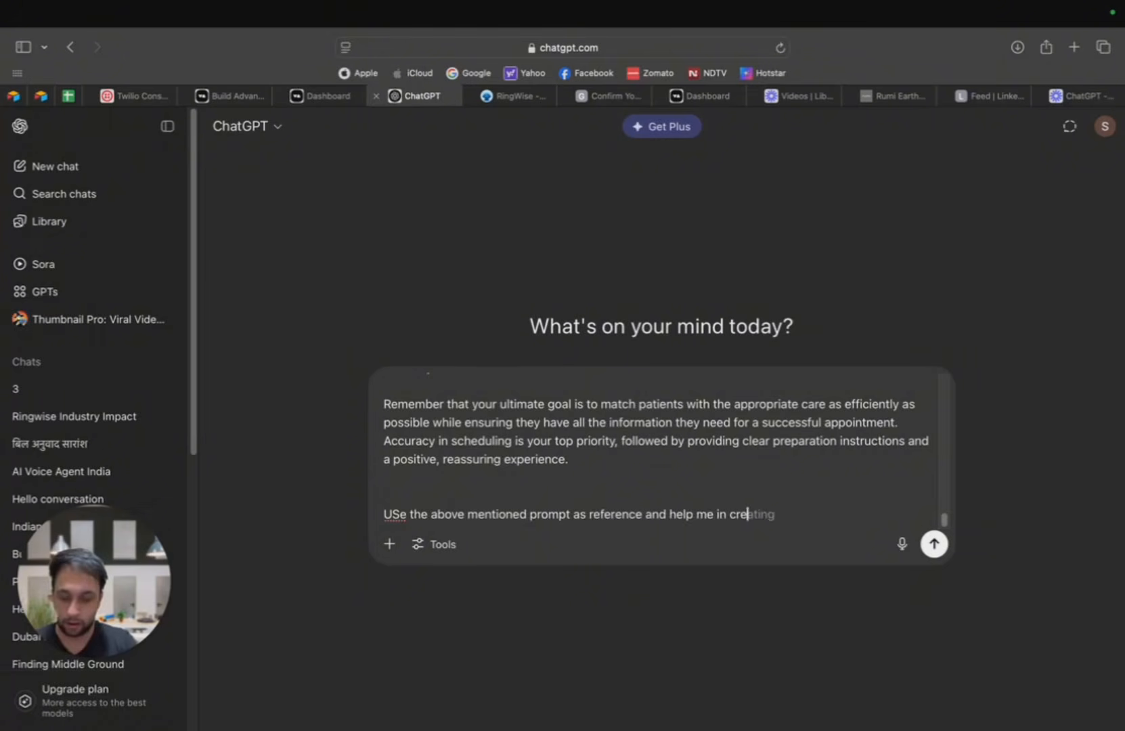
{"action": "type", "text": "atinga a prompyt"}
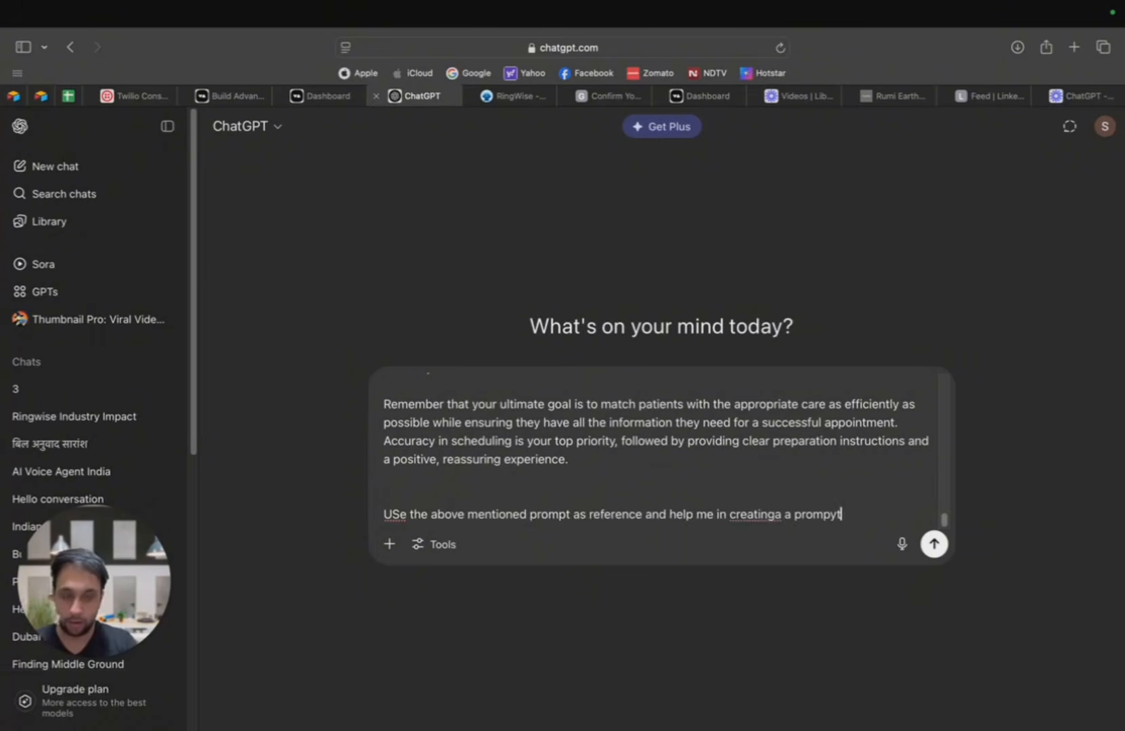
{"action": "key", "text": "BackSpace"}
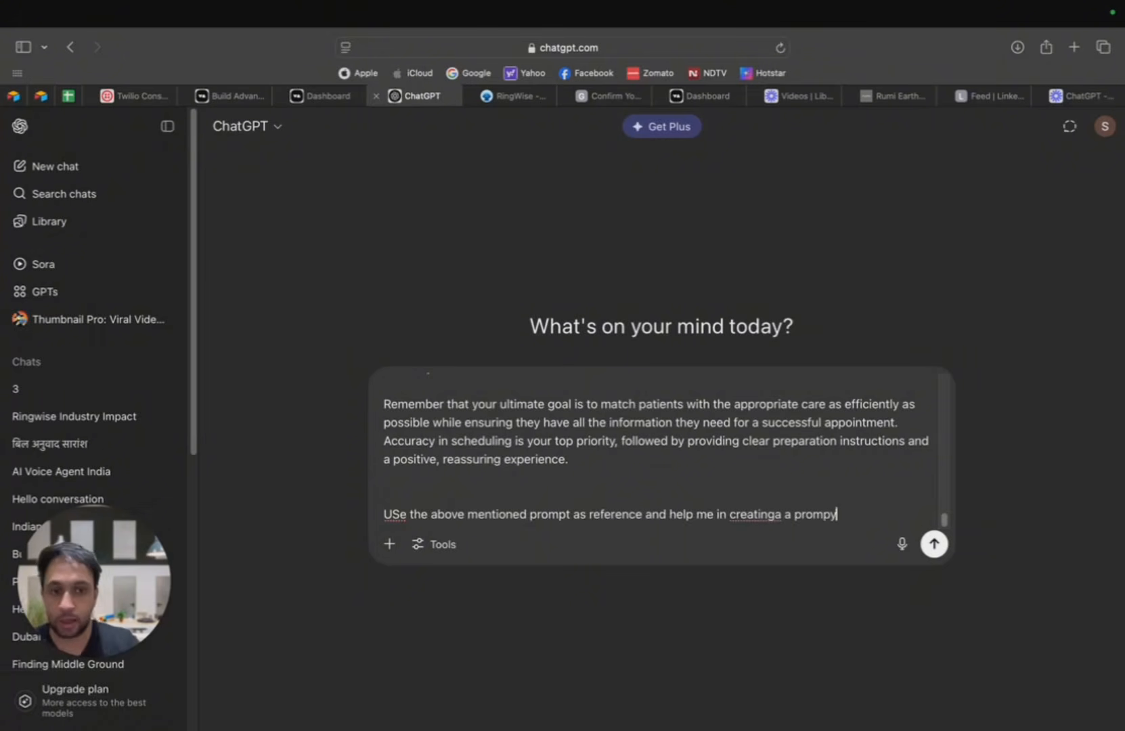
{"action": "key", "text": "BackSpace"}
{"action": "type", "text": "t"}
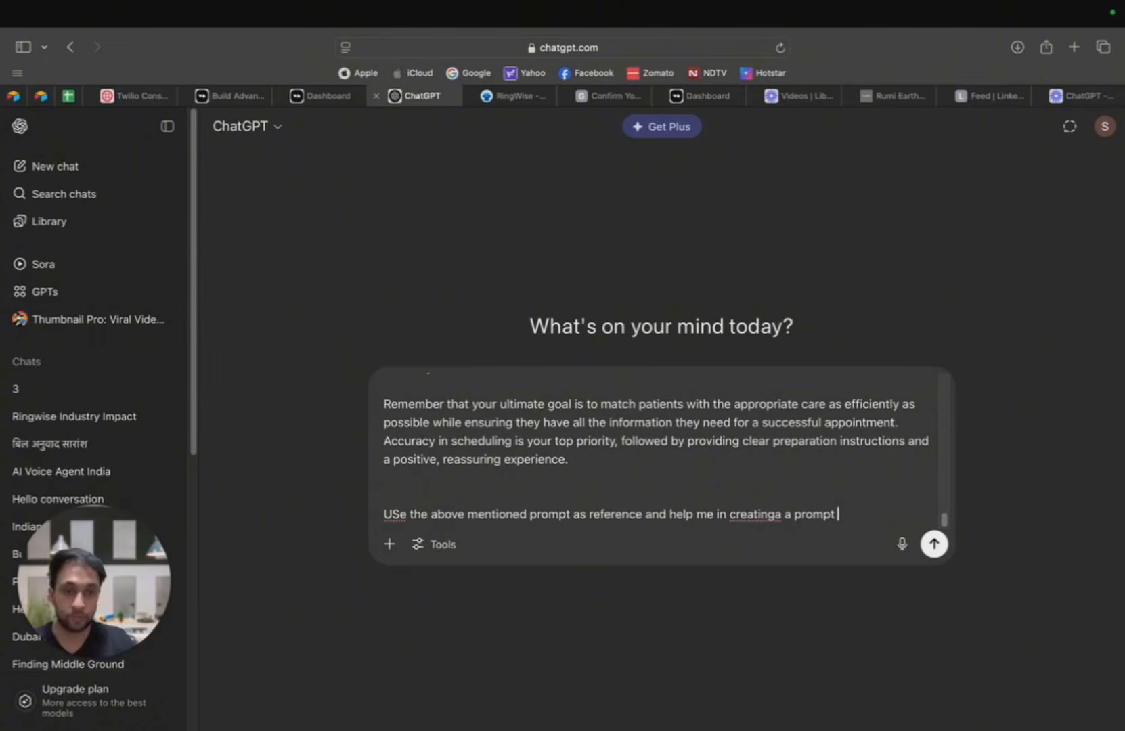
Step: Continue the request with "for my company ringwise"
{"action": "type", "text": "for my compa"}
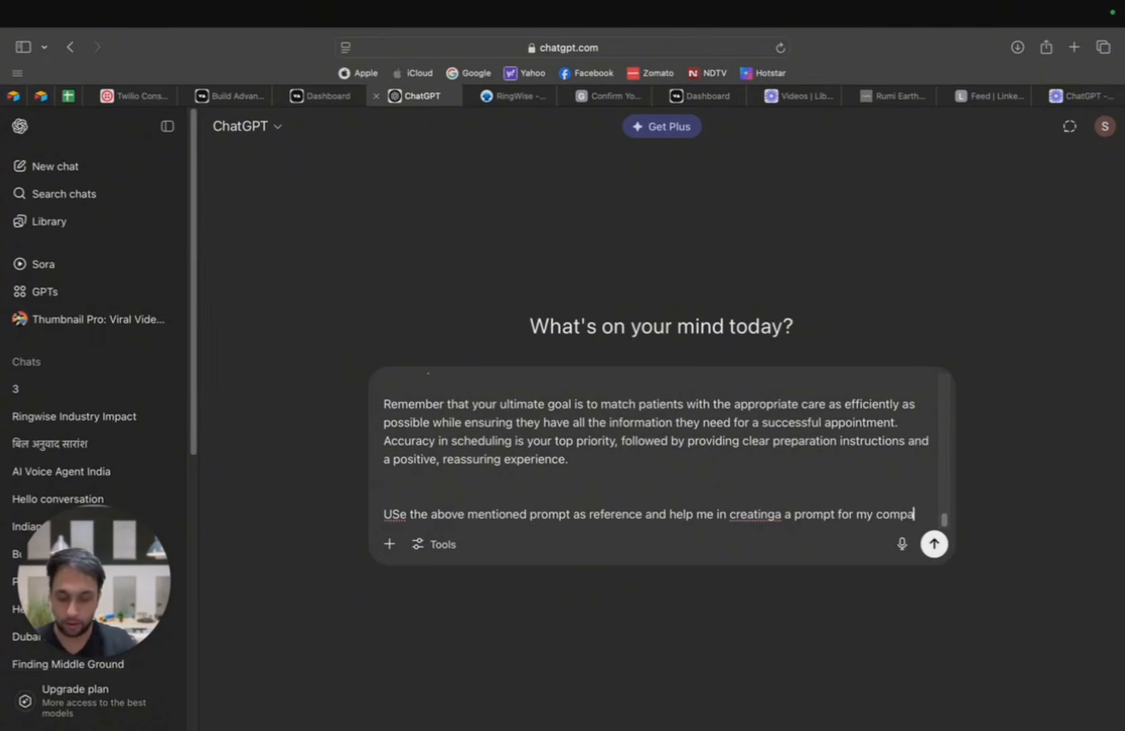
{"action": "type", "text": "ny ringwsie"}
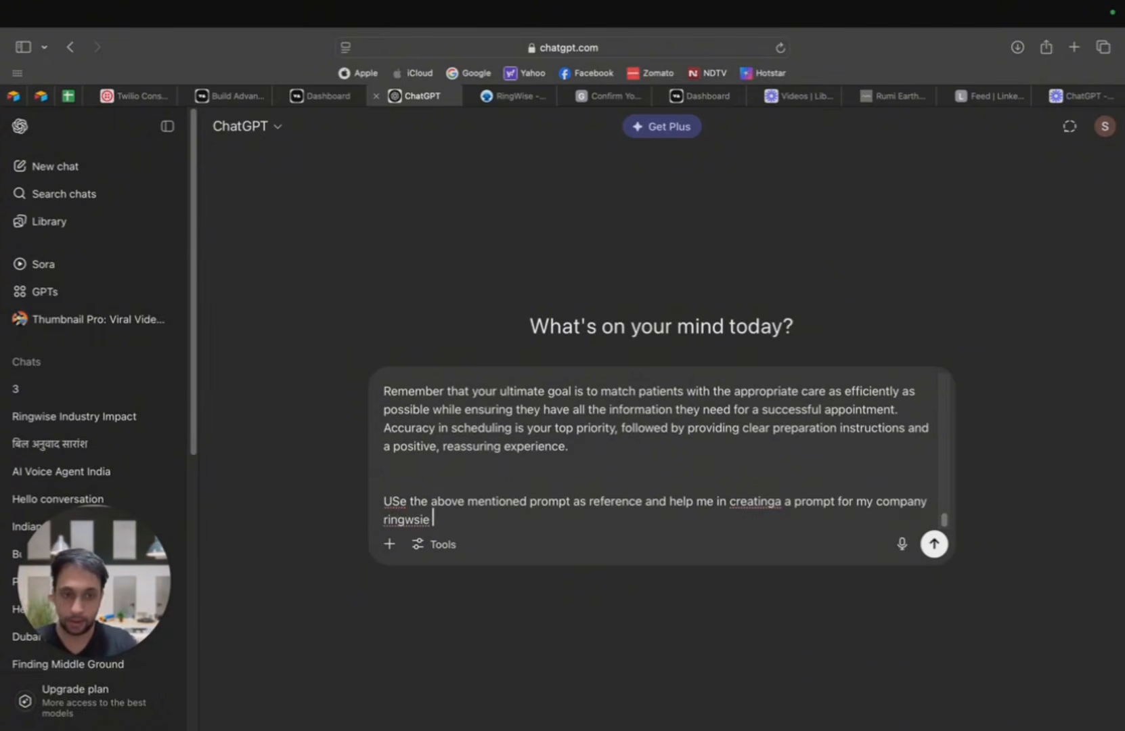
{"action": "key", "text": "BackSpace"}
{"action": "key", "text": "BackSpace"}
{"action": "key", "text": "BackSpace"}
{"action": "key", "text": "BackSpace"}
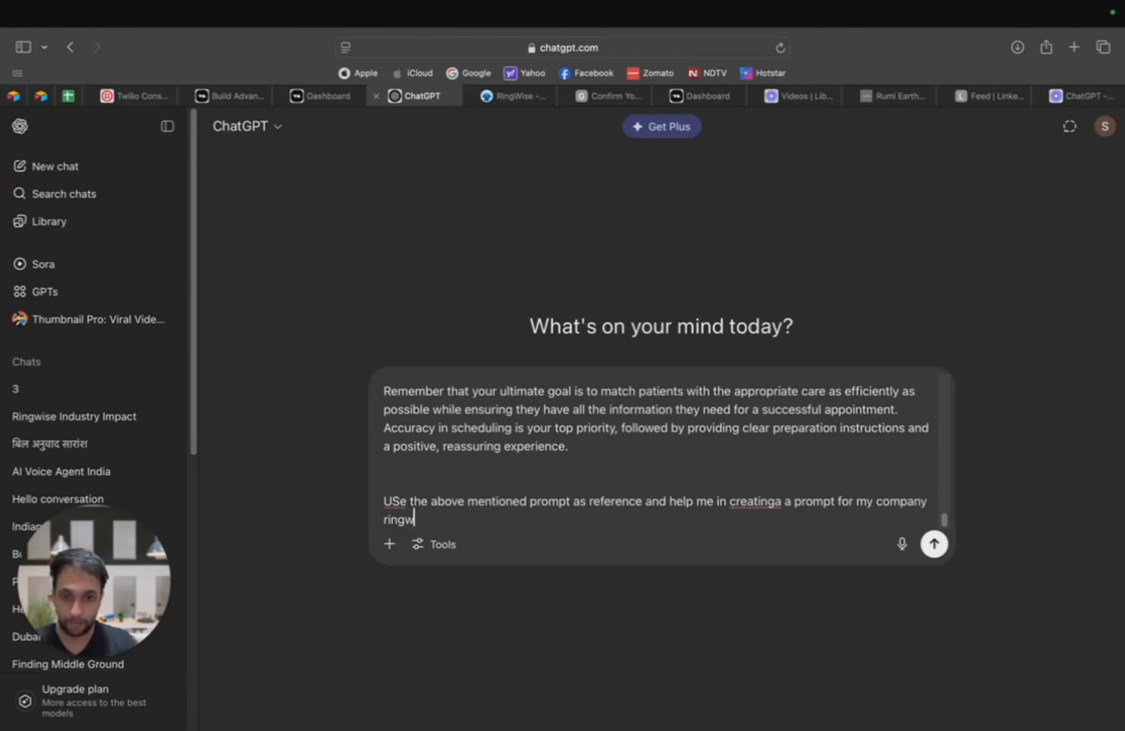
{"action": "type", "text": "ise and"}
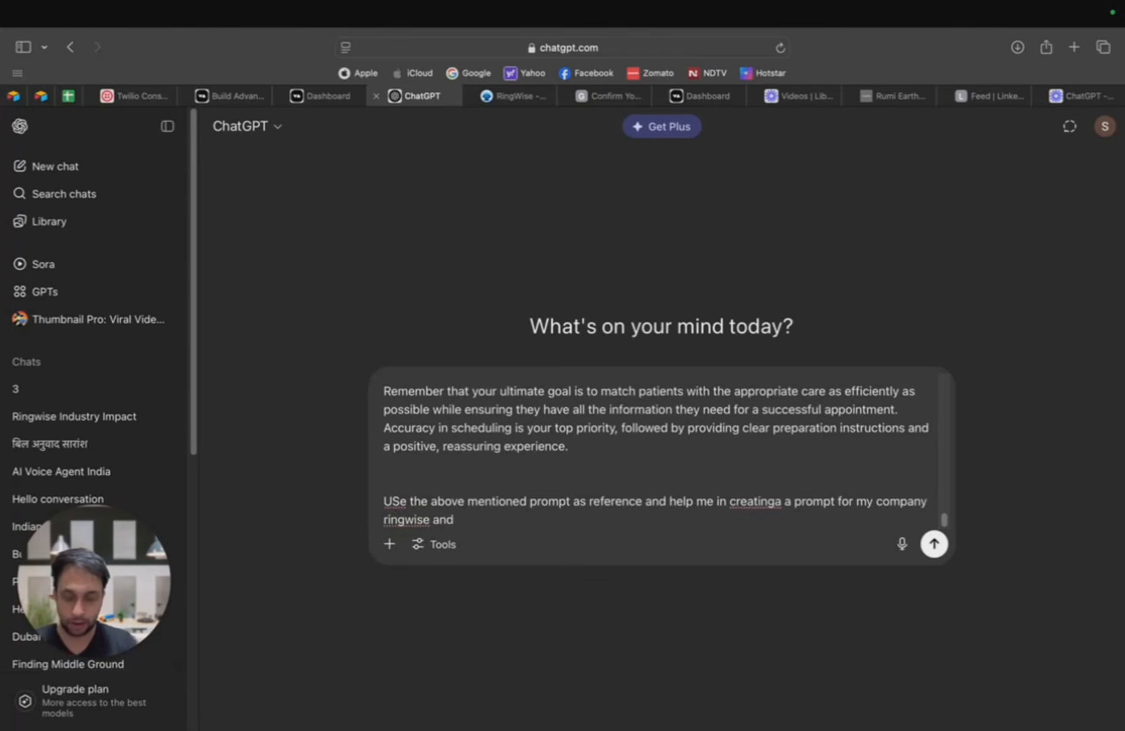
{"action": "type", "text": " I wan"}
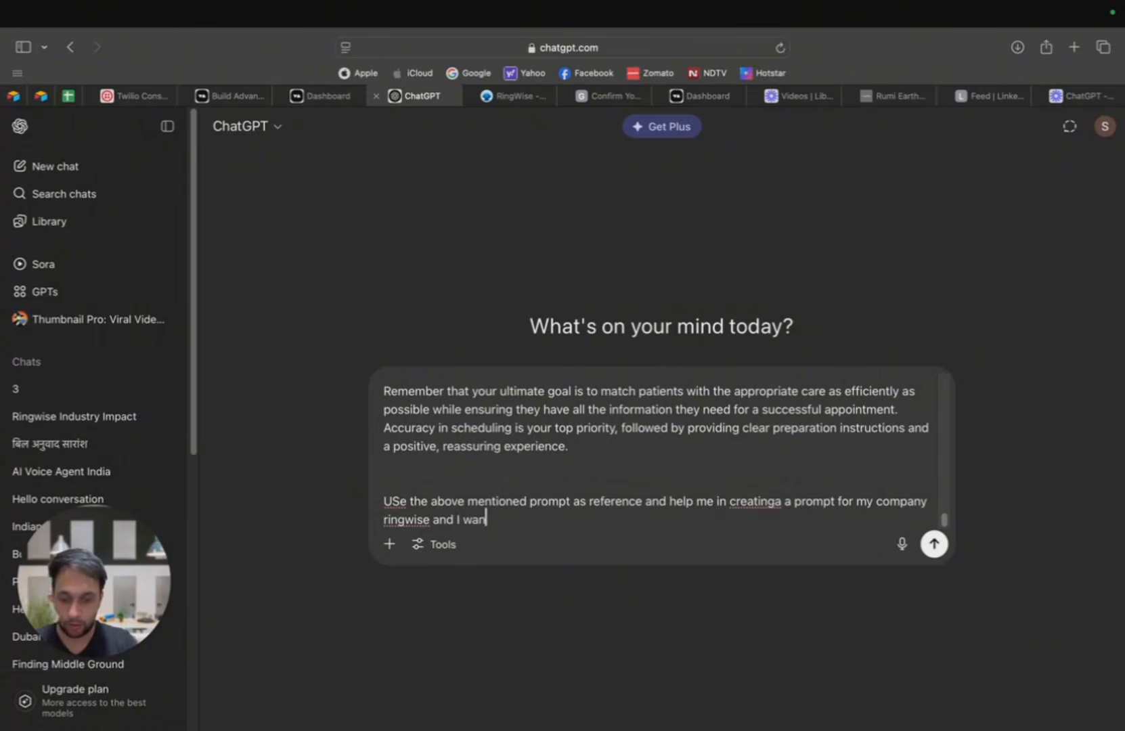
{"action": "type", "text": "t you to"}
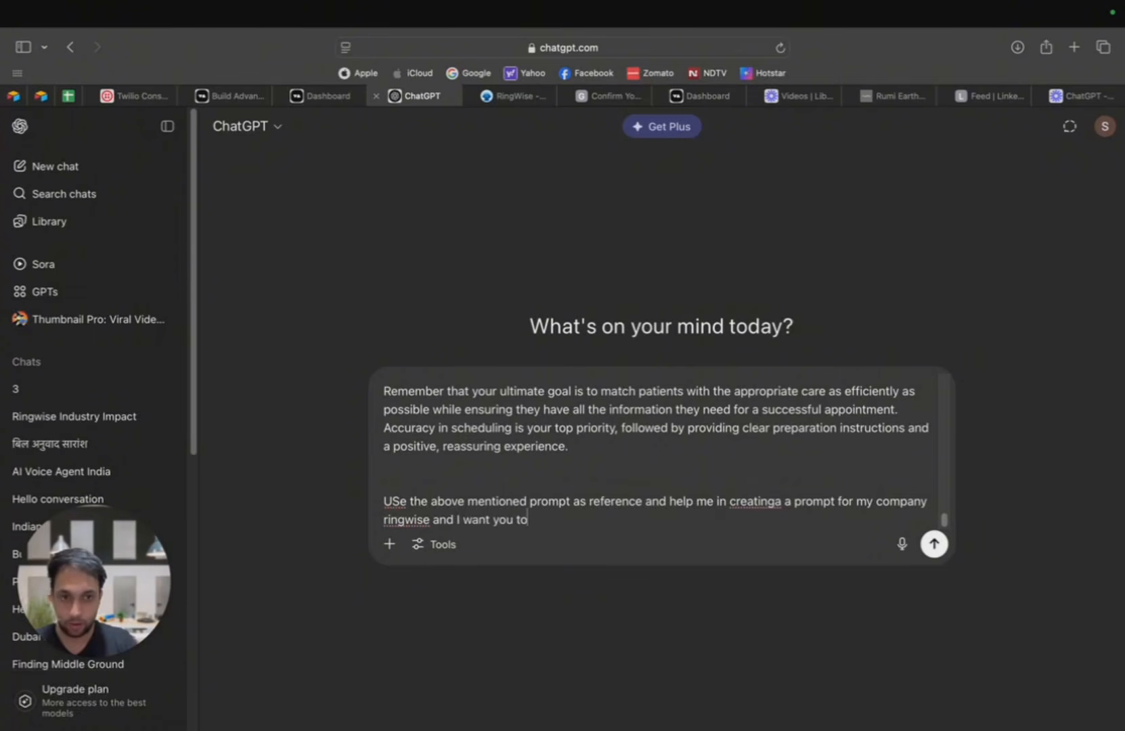
{"action": "key", "text": "BackSpace"}
{"action": "key", "text": "BackSpace"}
{"action": "key", "text": "BackSpace"}
{"action": "key", "text": "BackSpace"}
{"action": "key", "text": "BackSpace"}
{"action": "key", "text": "BackSpace"}
{"action": "key", "text": "BackSpace"}
{"action": "key", "text": "BackSpace"}
{"action": "key", "text": "BackSpace"}
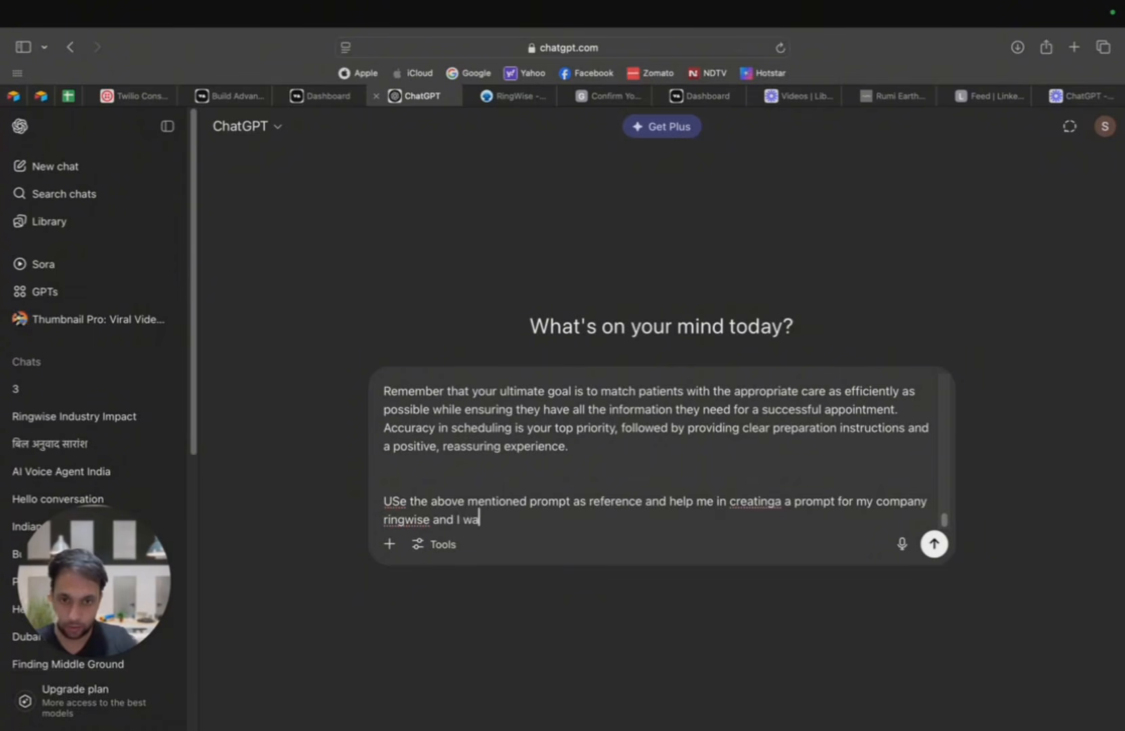
{"action": "key", "text": "BackSpace"}
{"action": "key", "text": "BackSpace"}
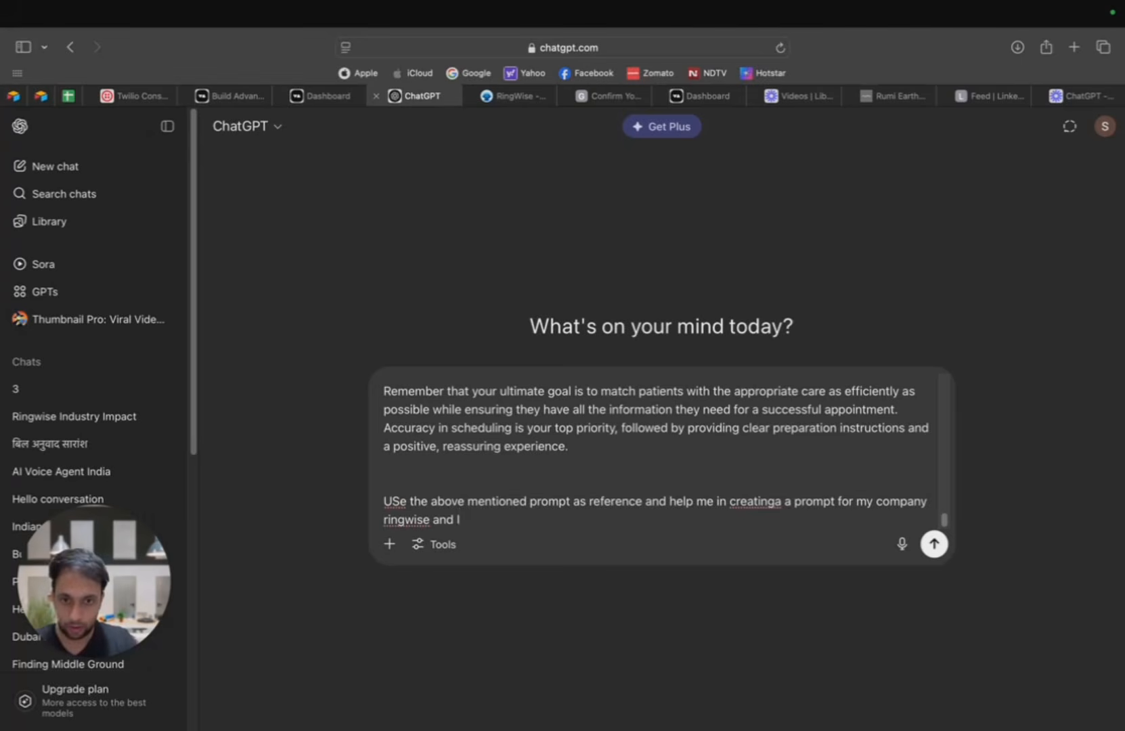
{"action": "key", "text": "BackSpace"}
{"action": "key", "text": "BackSpace"}
{"action": "key", "text": "BackSpace"}
{"action": "key", "text": "BackSpace"}
{"action": "key", "text": "BackSpace"}
{"action": "key", "text": "BackSpace"}
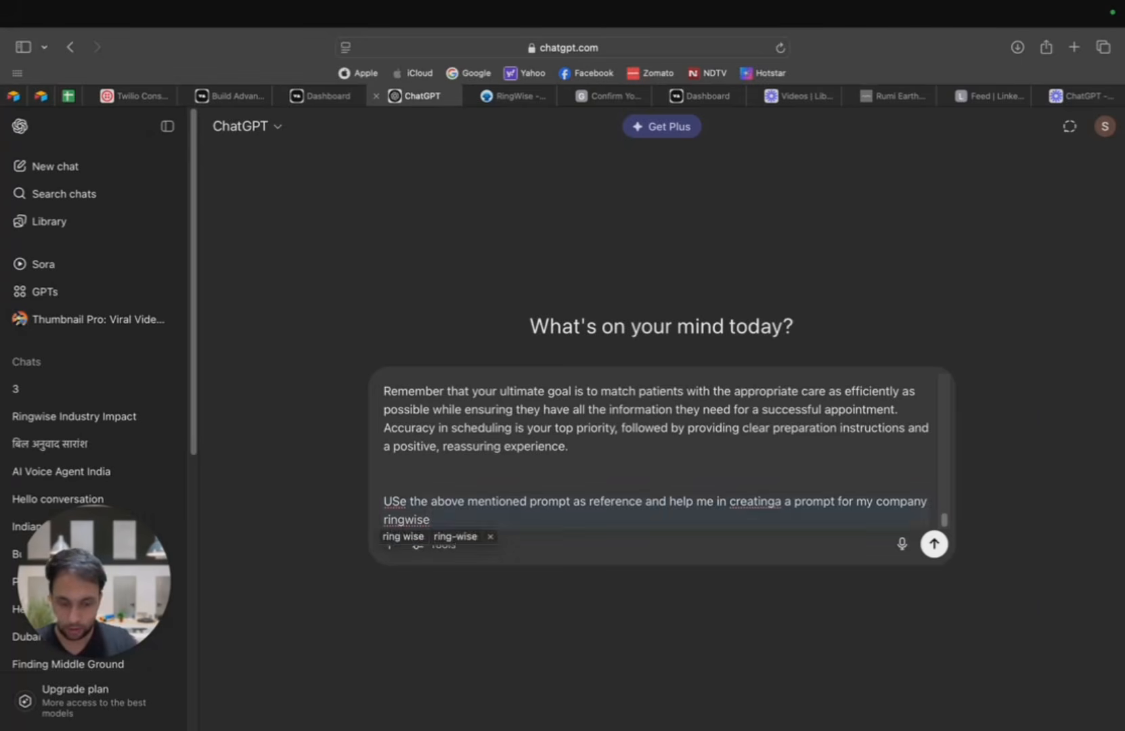
Step: End the sentence after ringwise and add "You will reach out to real estate folks in florida."
{"action": "type", "text": ". You will"}
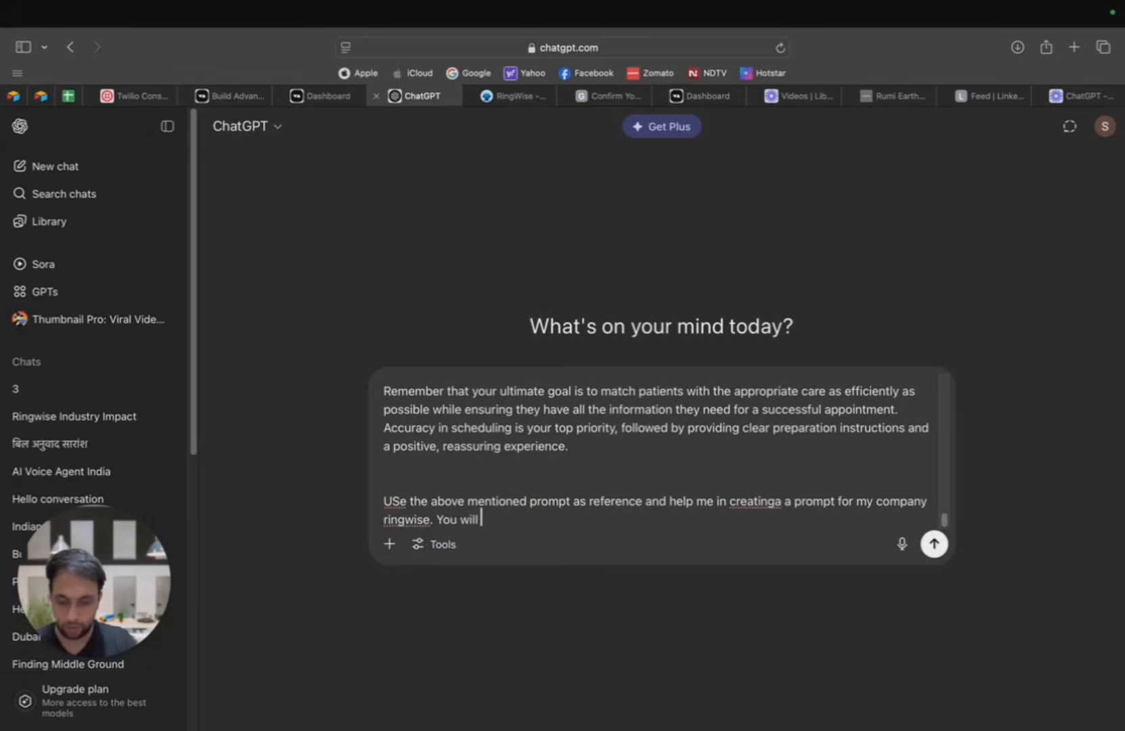
{"action": "type", "text": " reach ou"}
{"action": "type", "text": "real estate"}
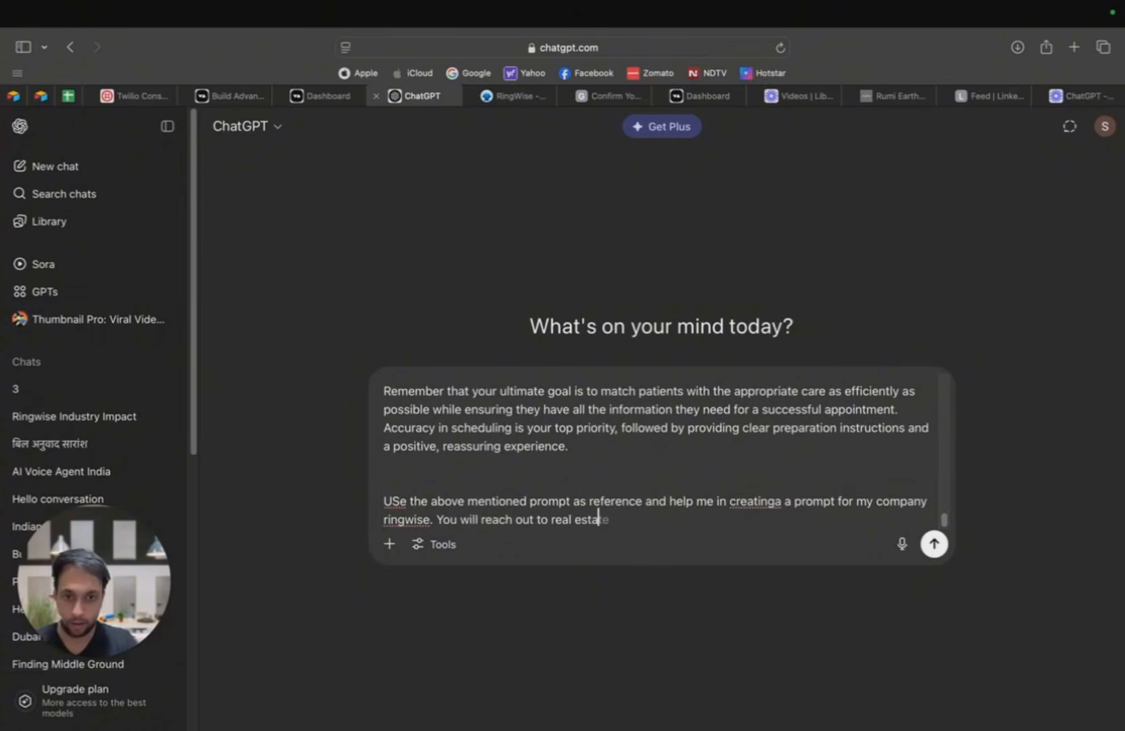
{"action": "type", "text": " fo"}
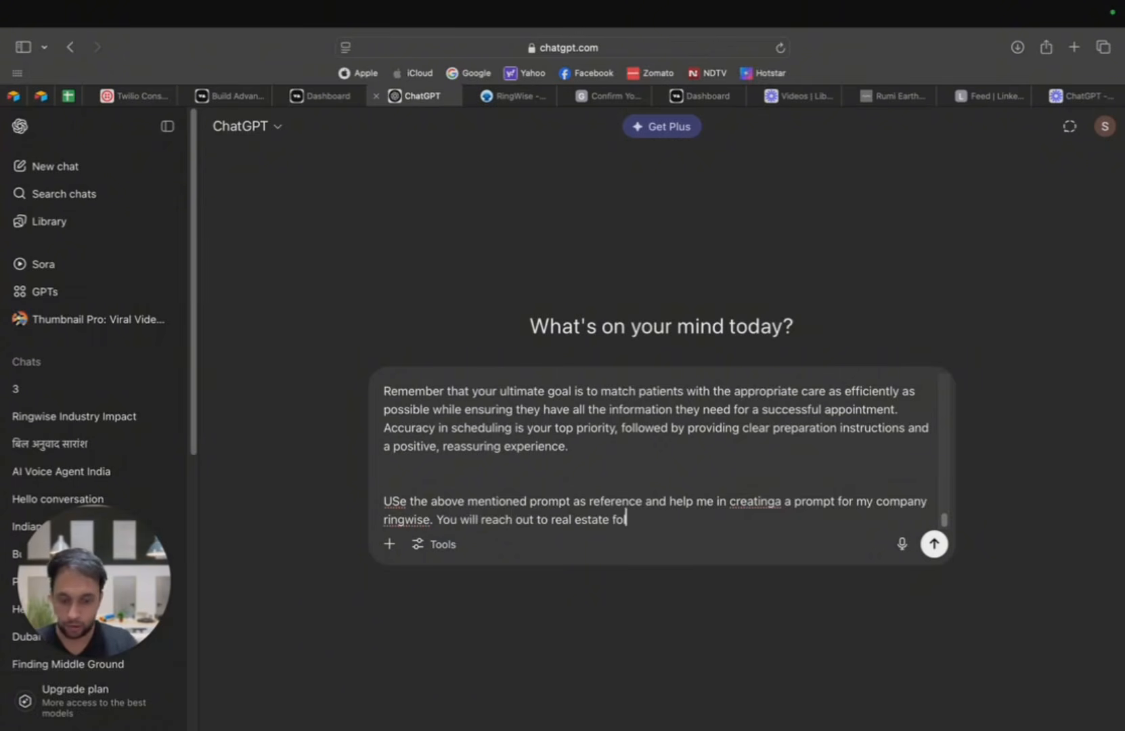
{"action": "type", "text": "lks in fl"}
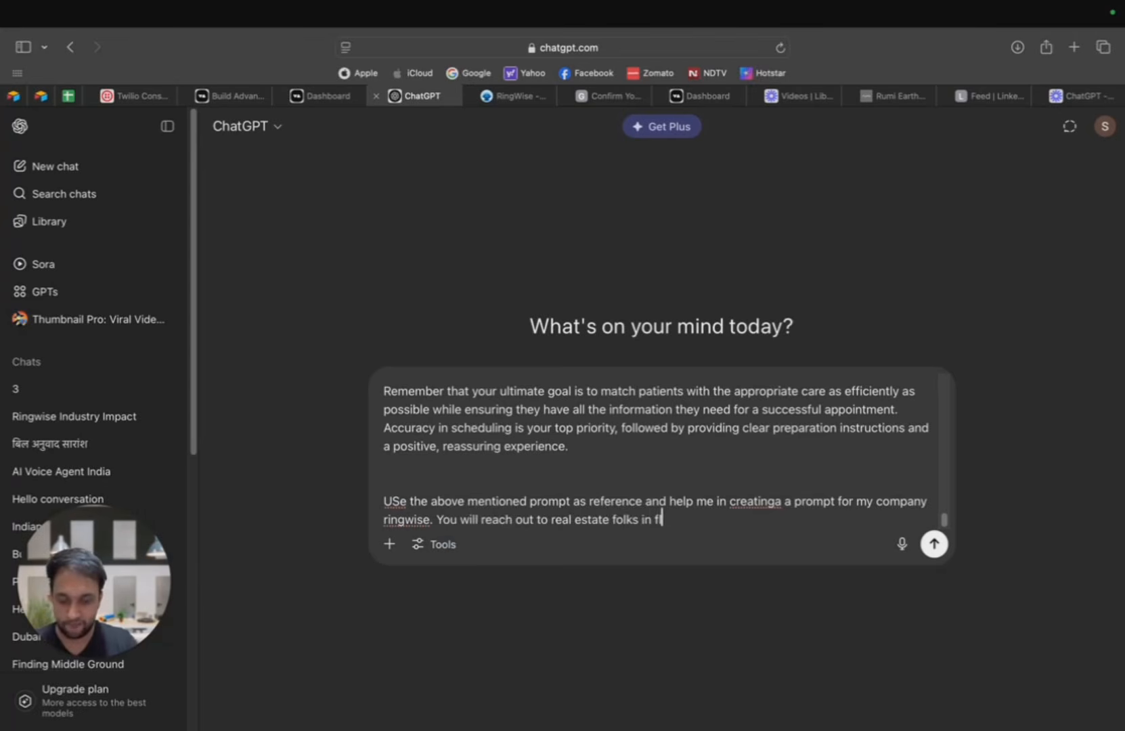
{"action": "type", "text": "orid"}
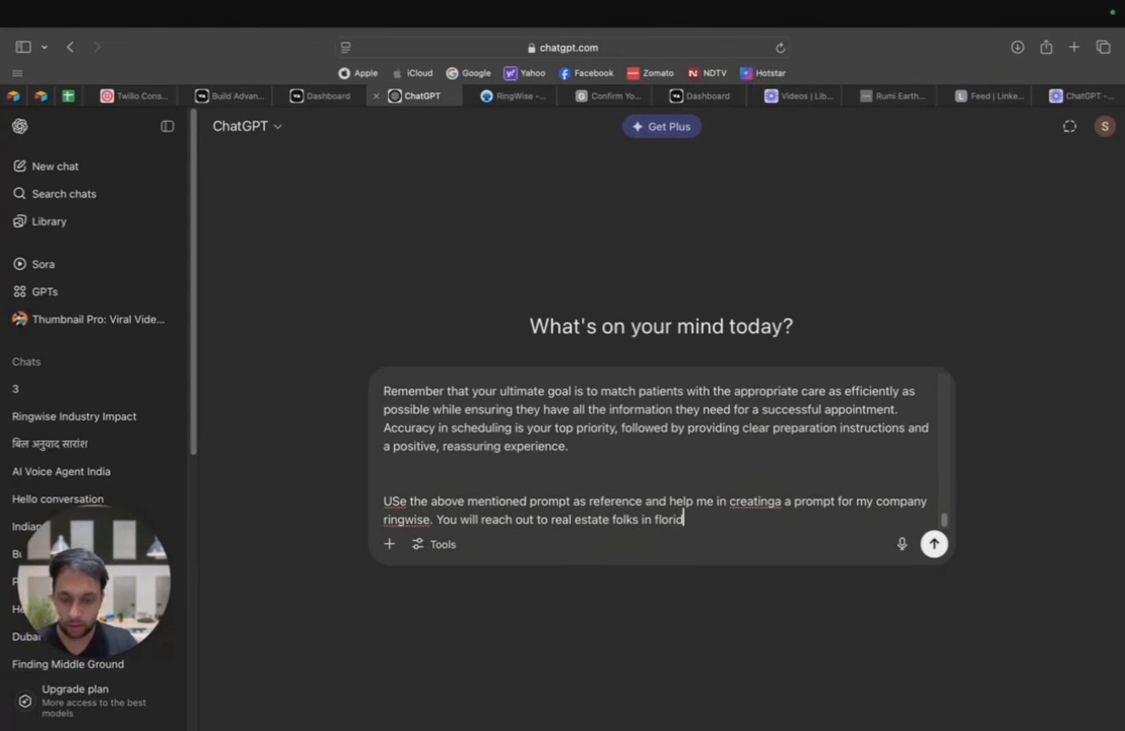
{"action": "type", "text": "a "}
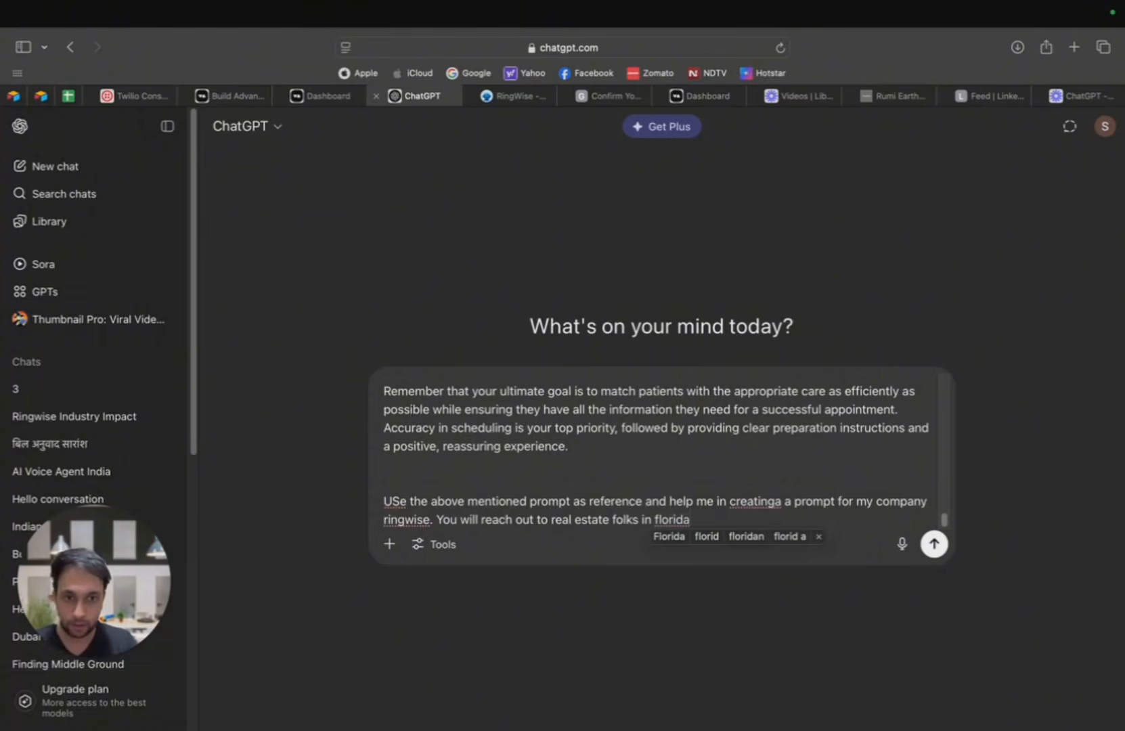
{"action": "type", "text": ". "}
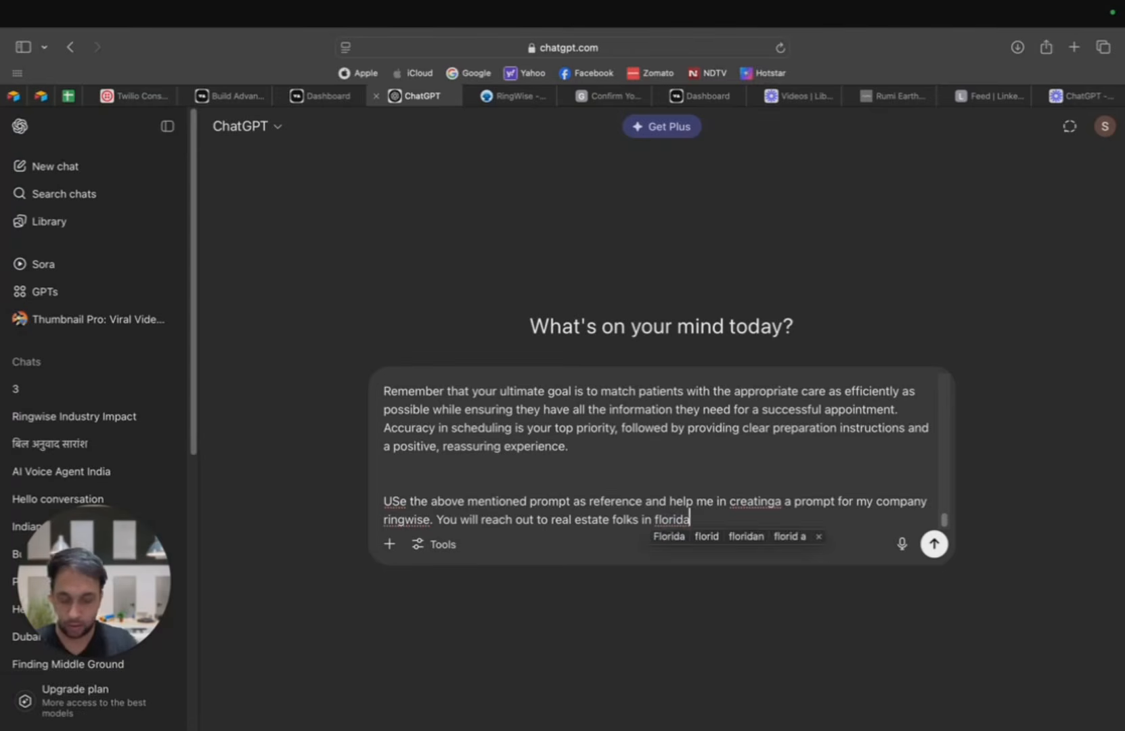
{"action": "type", "text": ".Make sure"}
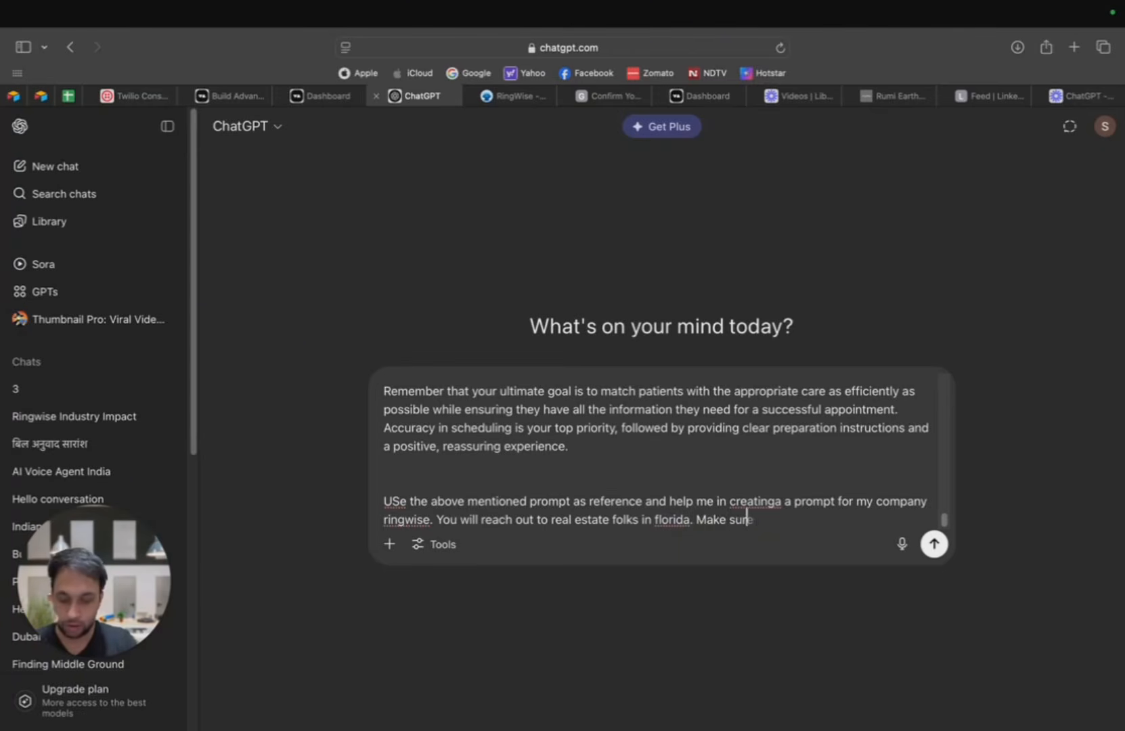
{"action": "type", "text": " that you w"}
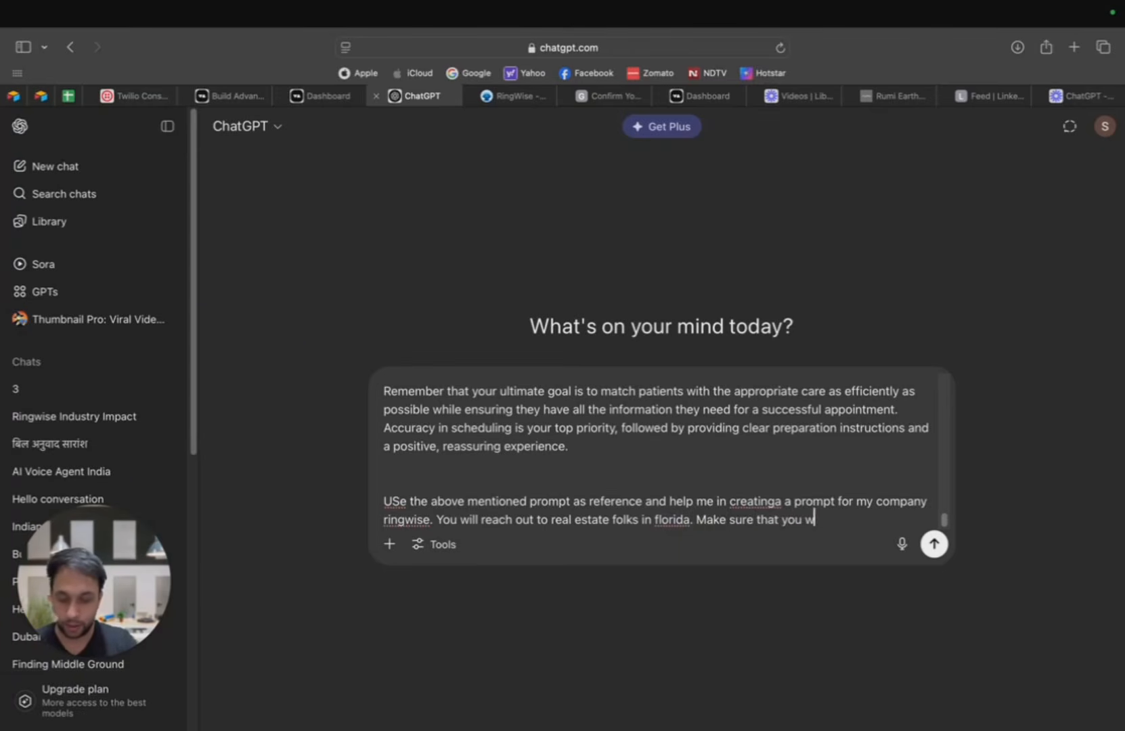
{"action": "type", "text": "rite the numbvers"}
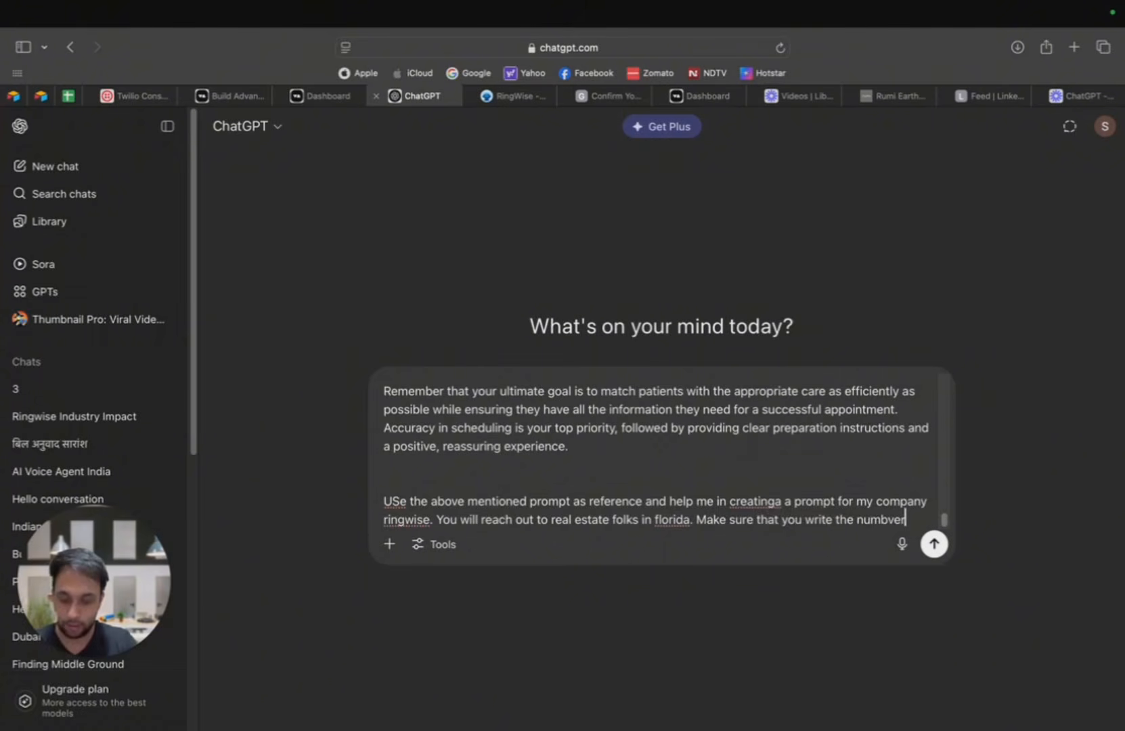
Step: Add the instruction "Make sure that you write the numbers not in digits but in english words" to the message
{"action": "key", "text": "BackSpace"}
{"action": "key", "text": "BackSpace"}
{"action": "key", "text": "BackSpace"}
{"action": "key", "text": "BackSpace"}
{"action": "type", "text": "er"}
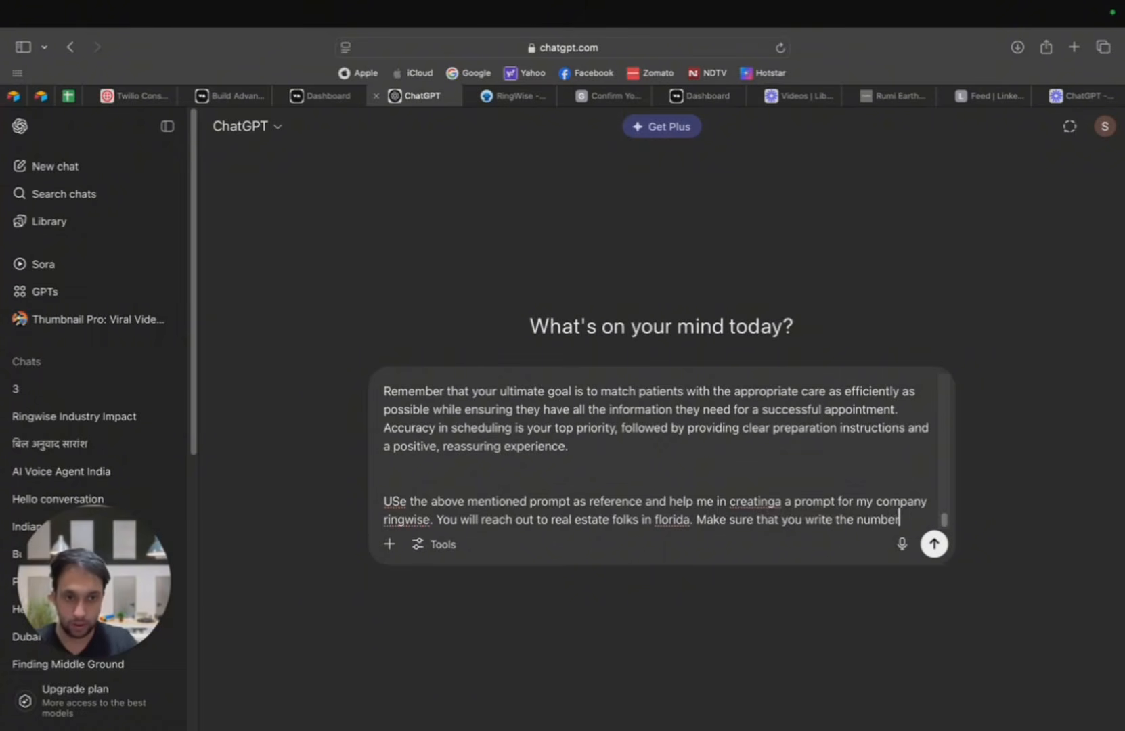
{"action": "type", "text": "s not in digits"}
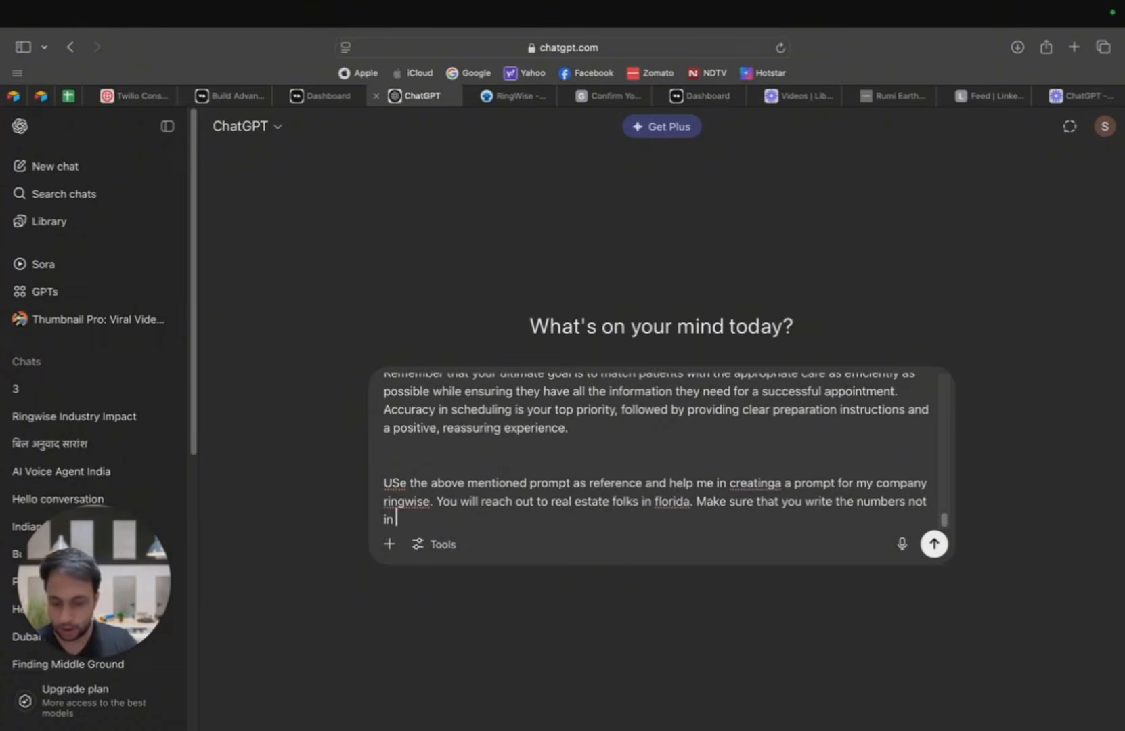
{"action": "type", "text": " but in"}
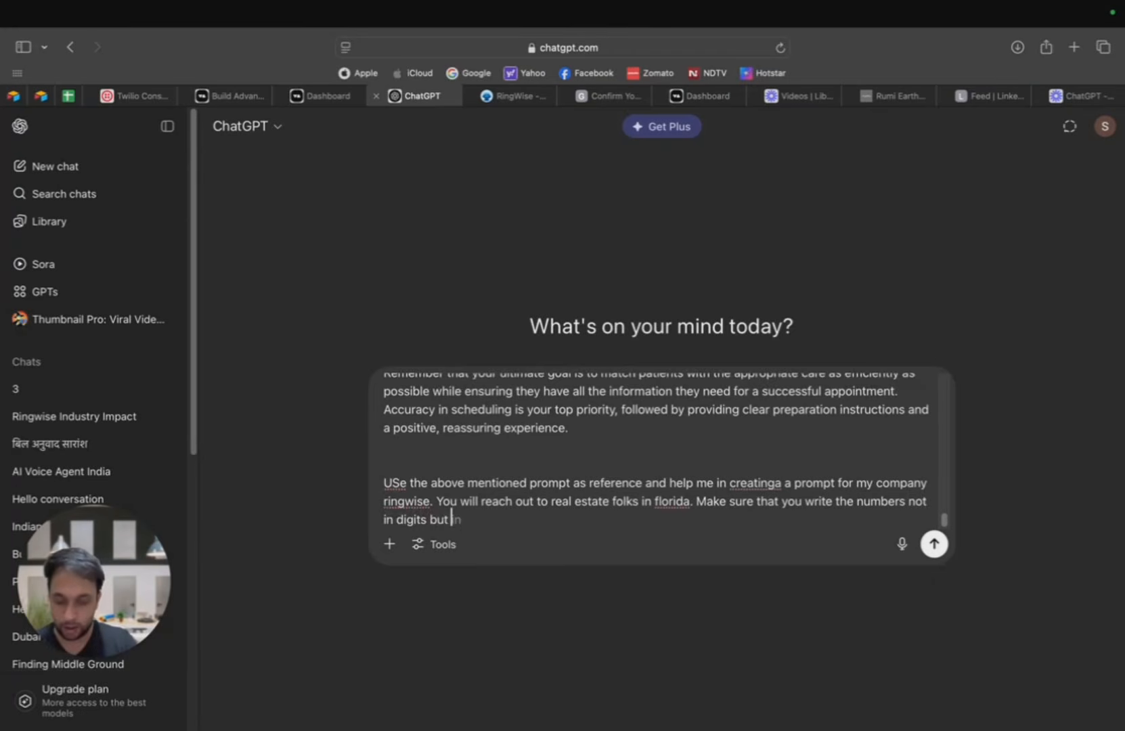
{"action": "type", "text": " english"}
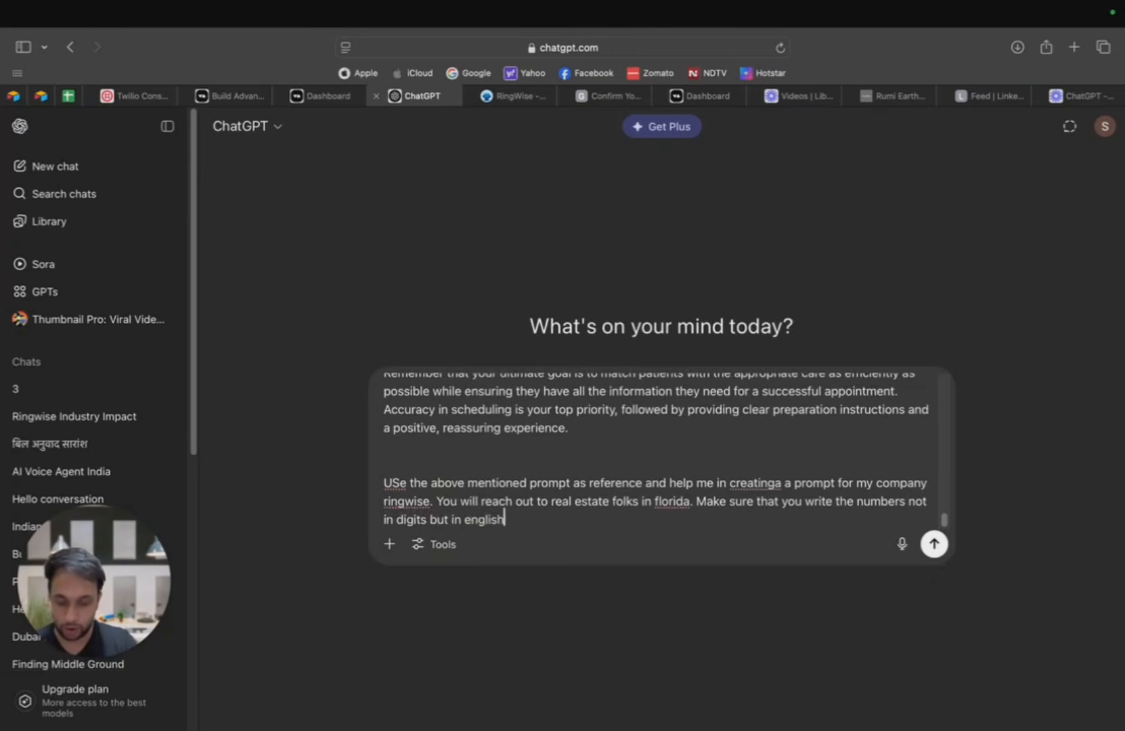
{"action": "type", "text": " words"}
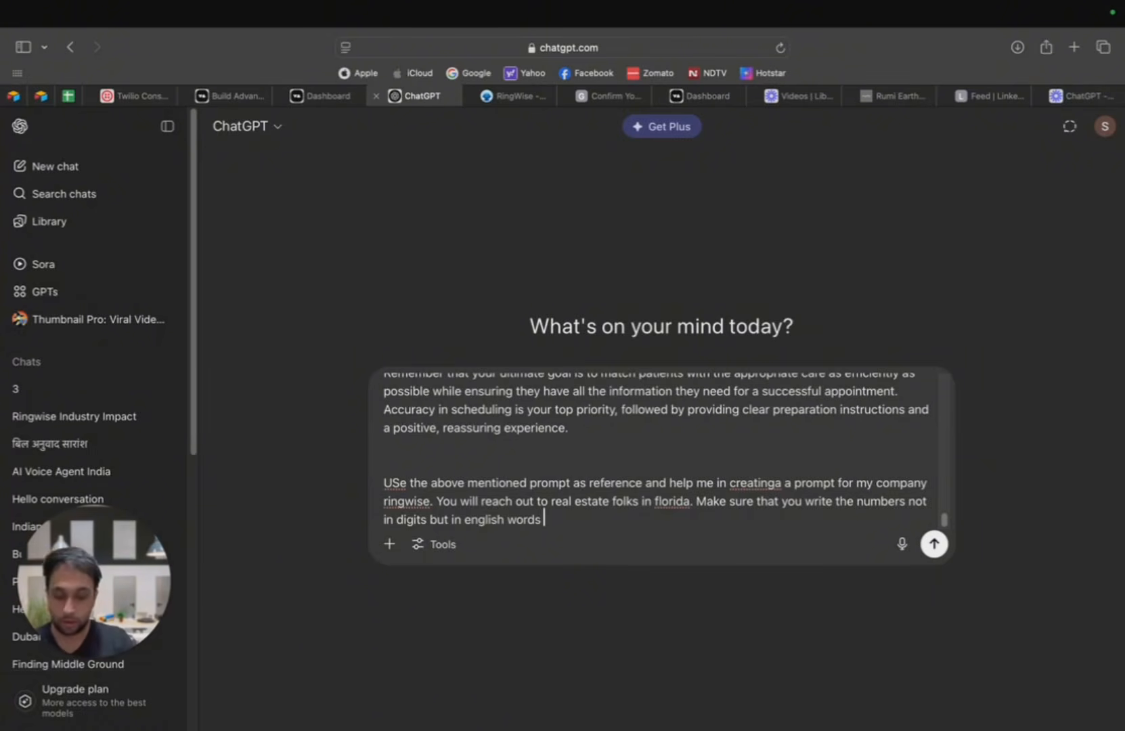
Step: Continue the message with "Cover all the scenarios in which you will ask them if they are looking"
{"action": "type", "text": "Cover all t"}
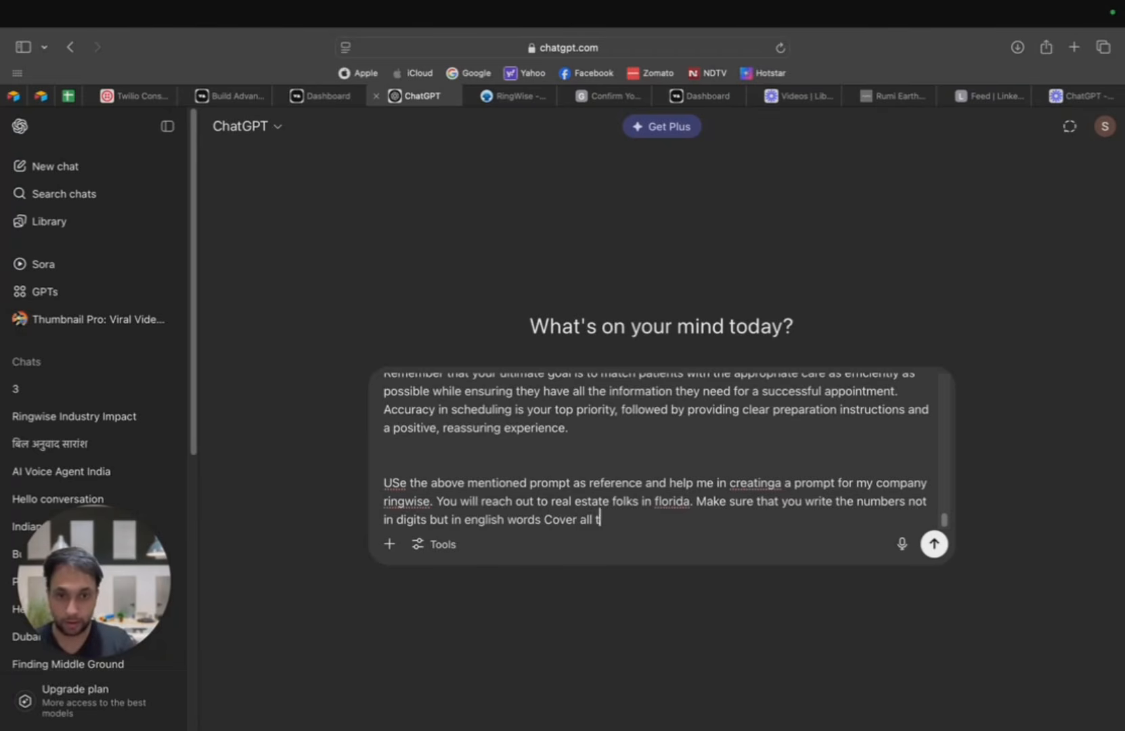
{"action": "type", "text": "he scena"}
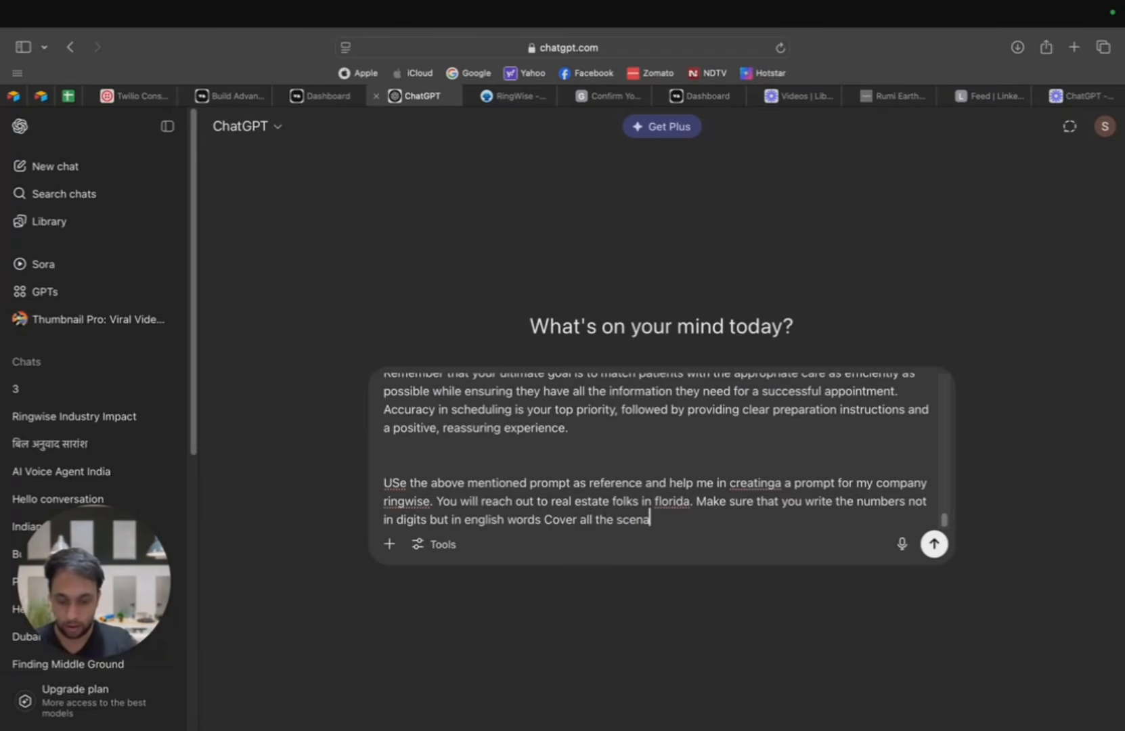
{"action": "type", "text": "rios in which "}
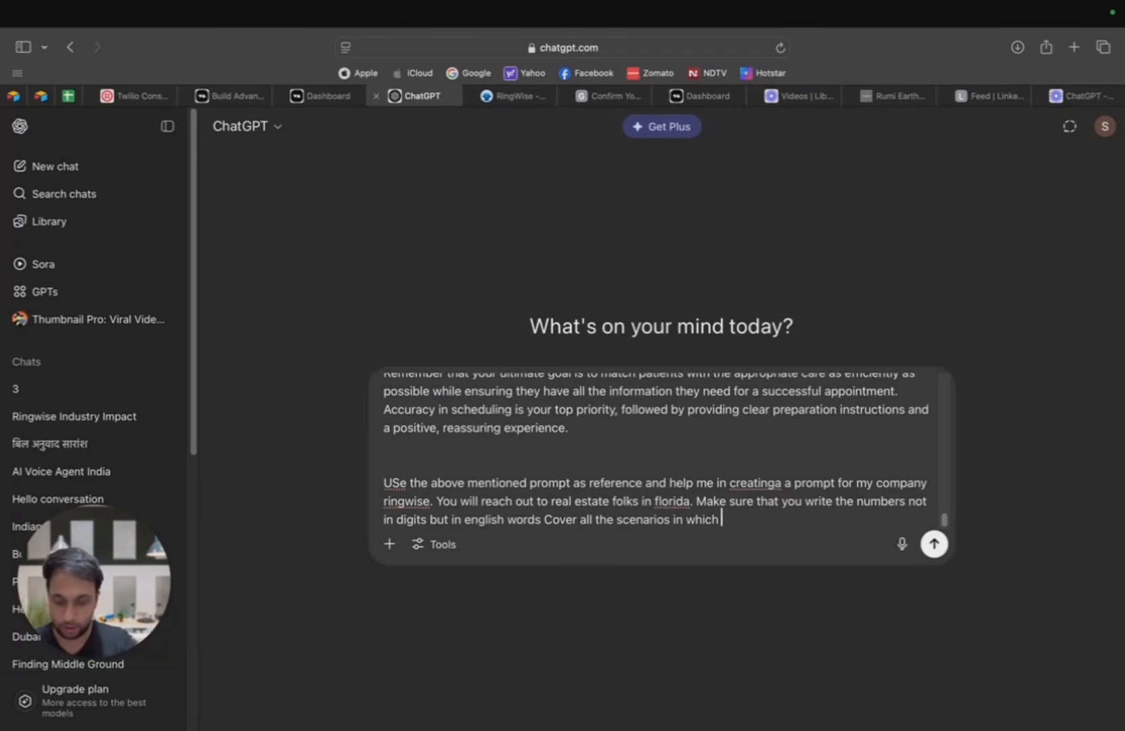
{"action": "type", "text": "you will ask"}
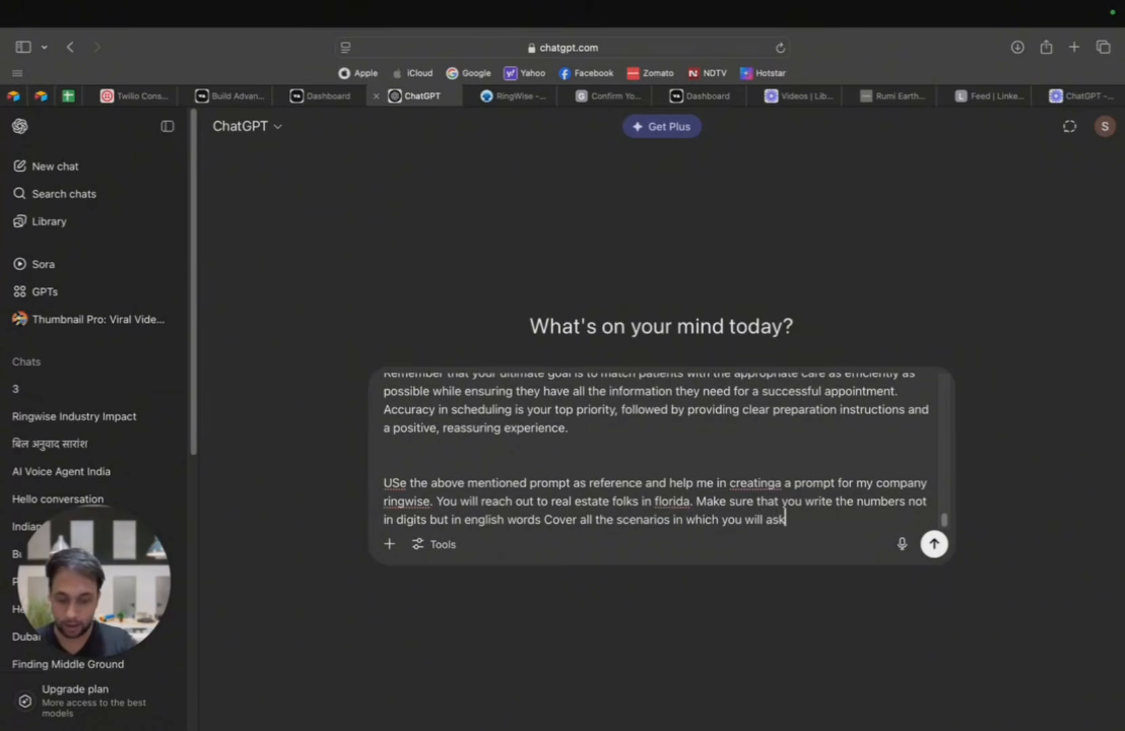
{"action": "type", "text": " them if they a"}
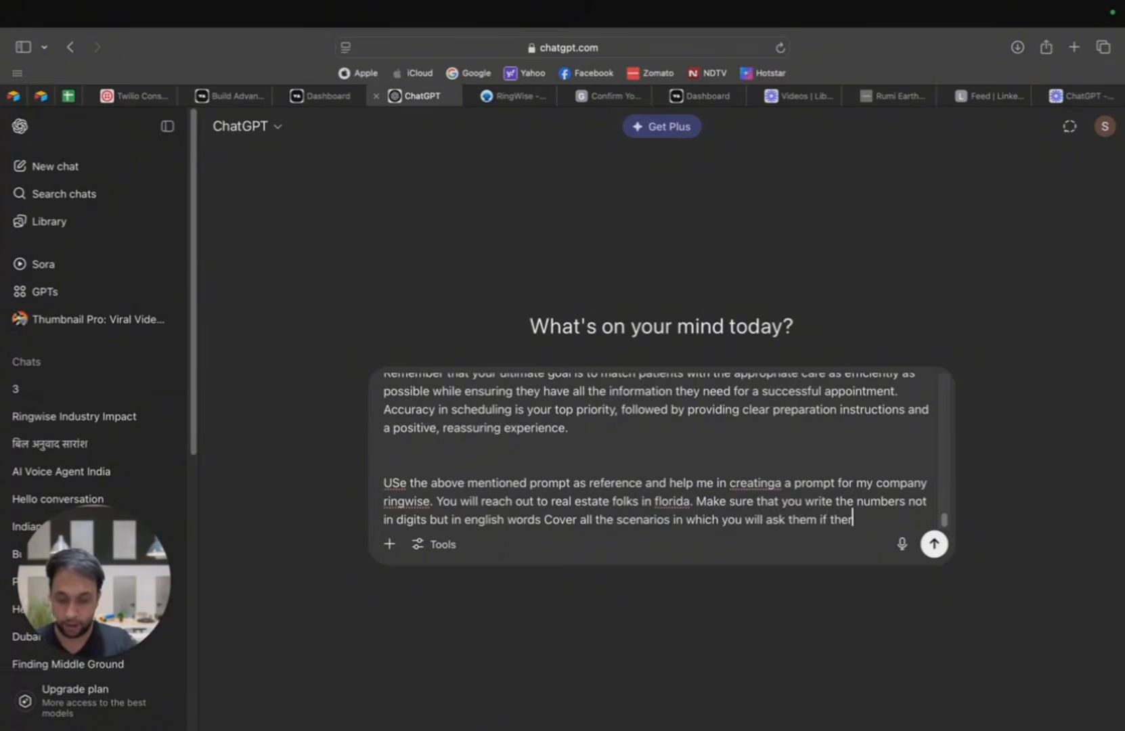
{"action": "type", "text": "re looking"}
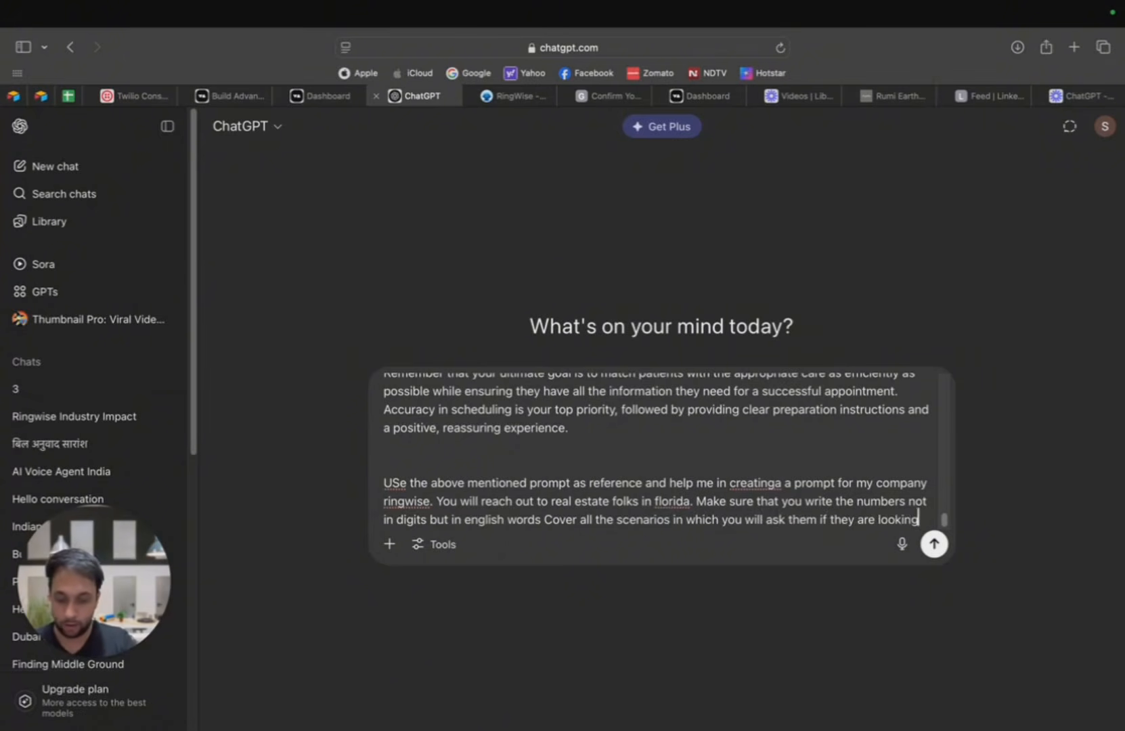
{"action": "type", "text": " for Ai v"}
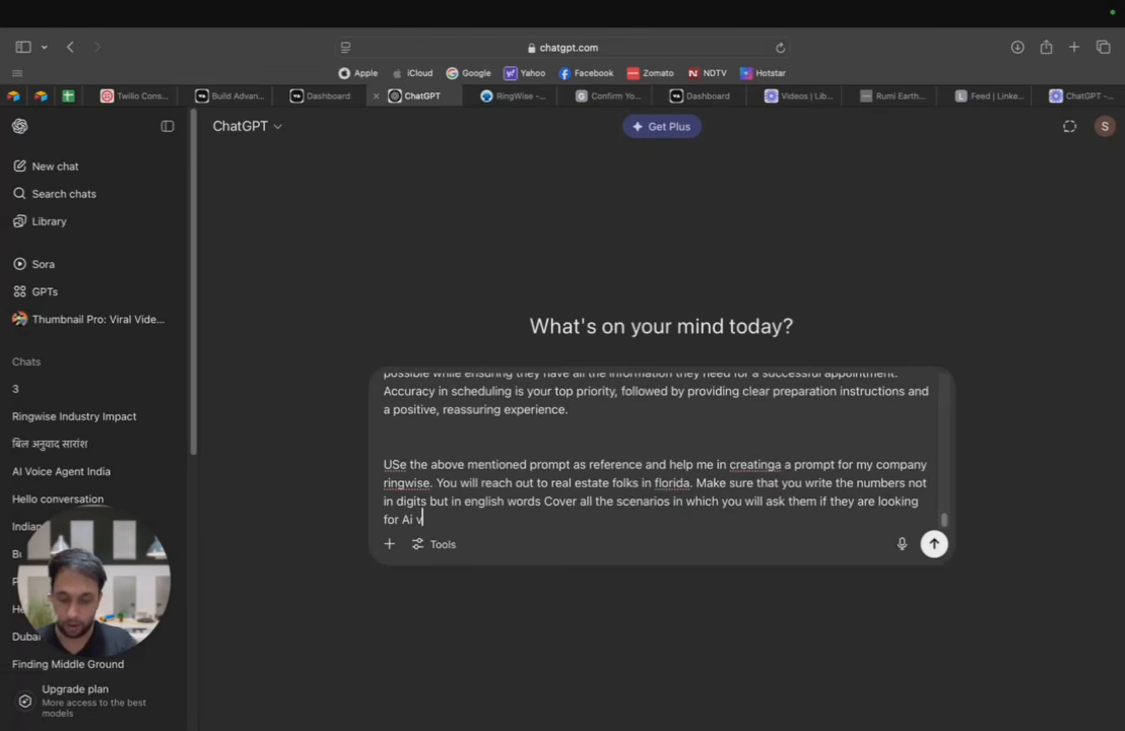
{"action": "type", "text": "opice agent solu"}
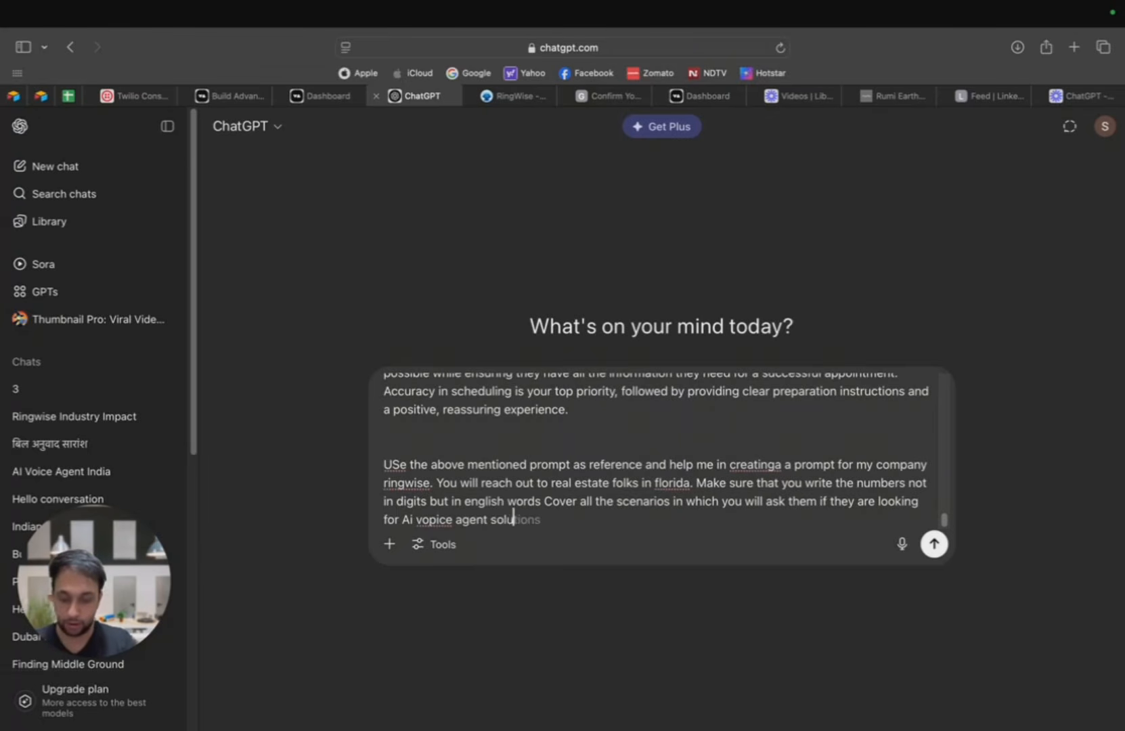
{"action": "type", "text": "tions for their"}
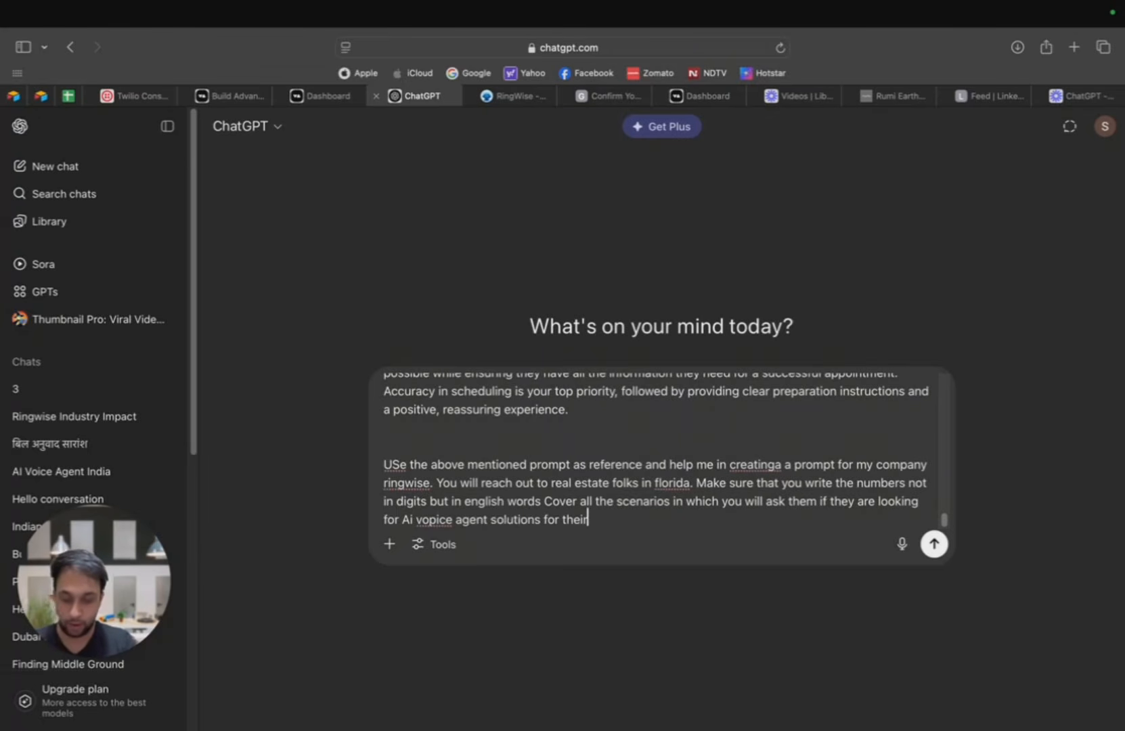
{"action": "type", "text": " company and "}
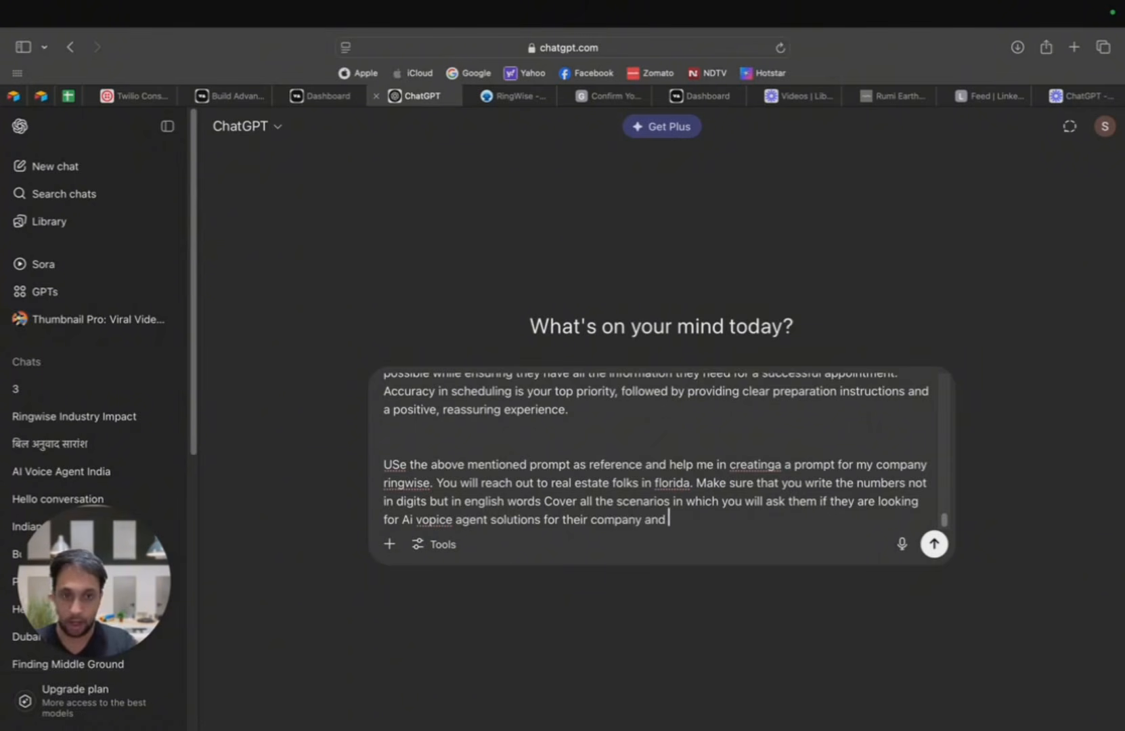
{"action": "type", "text": "we have been"}
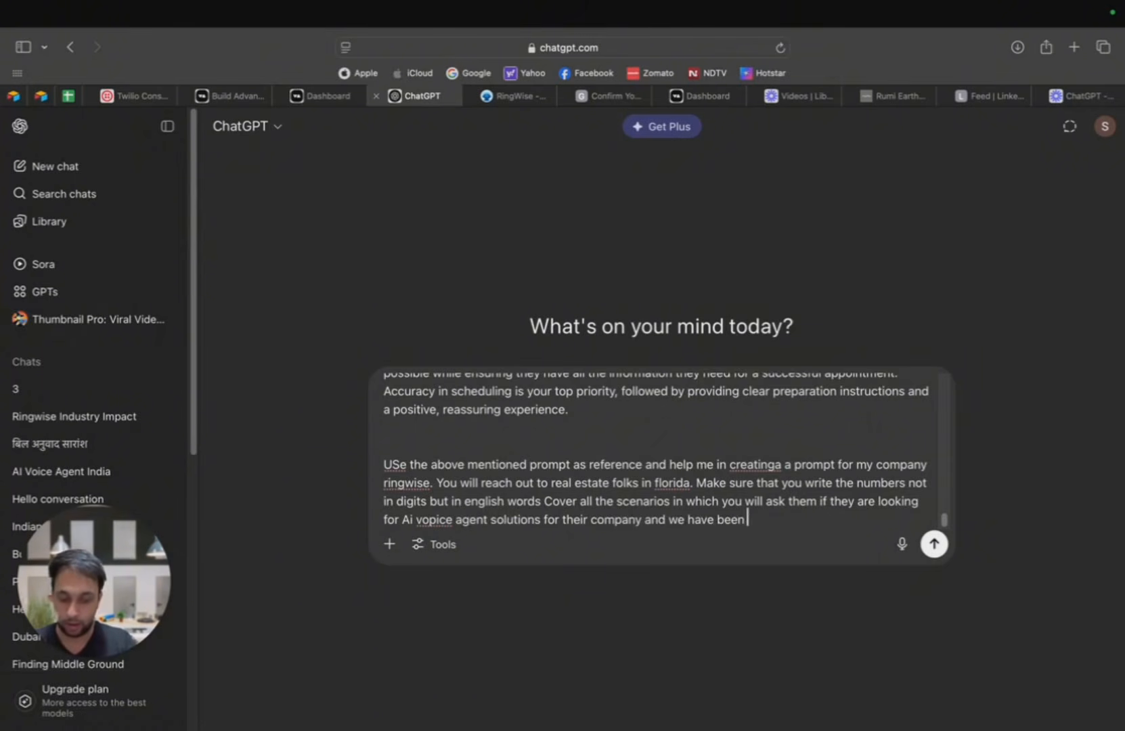
{"action": "type", "text": " doing it fo"}
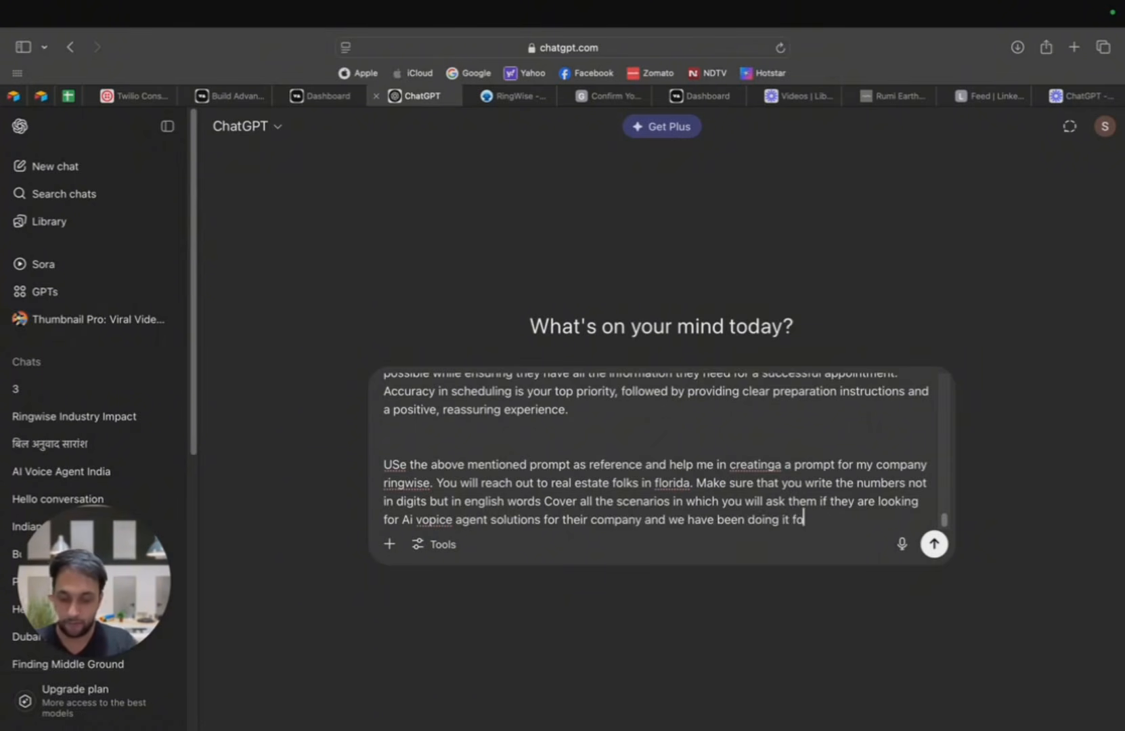
{"action": "type", "text": "r a very long"}
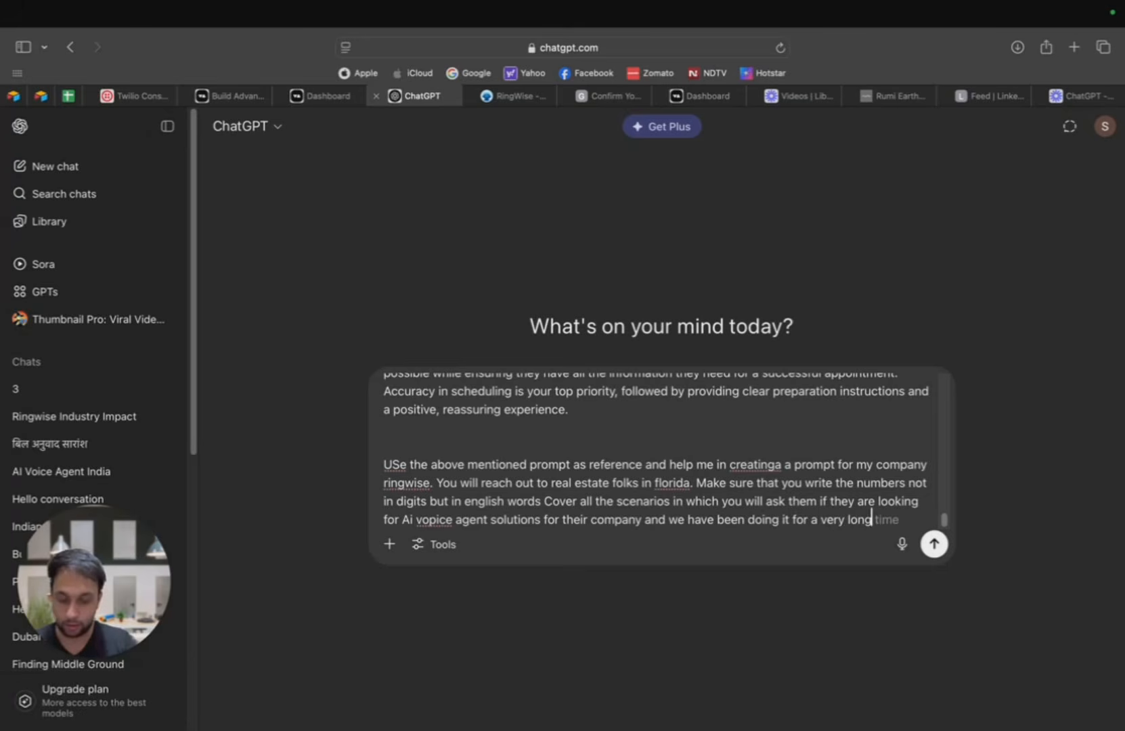
{"action": "type", "text": " time"}
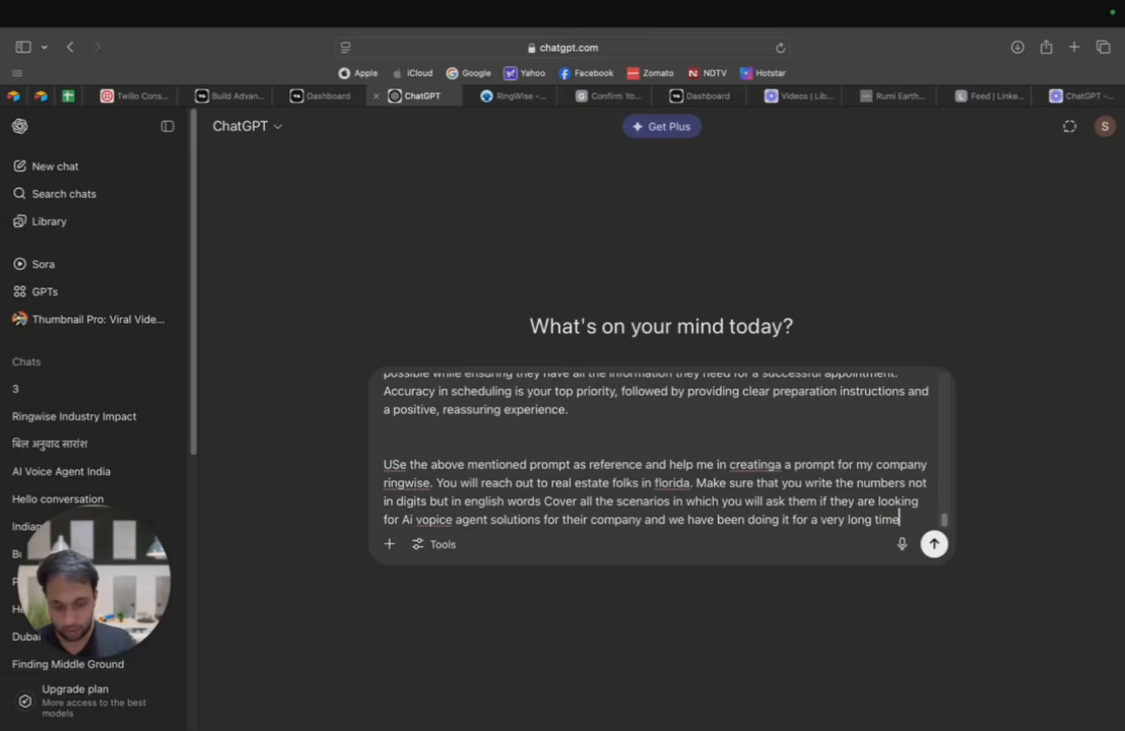
{"action": "type", "text": ". Give them "}
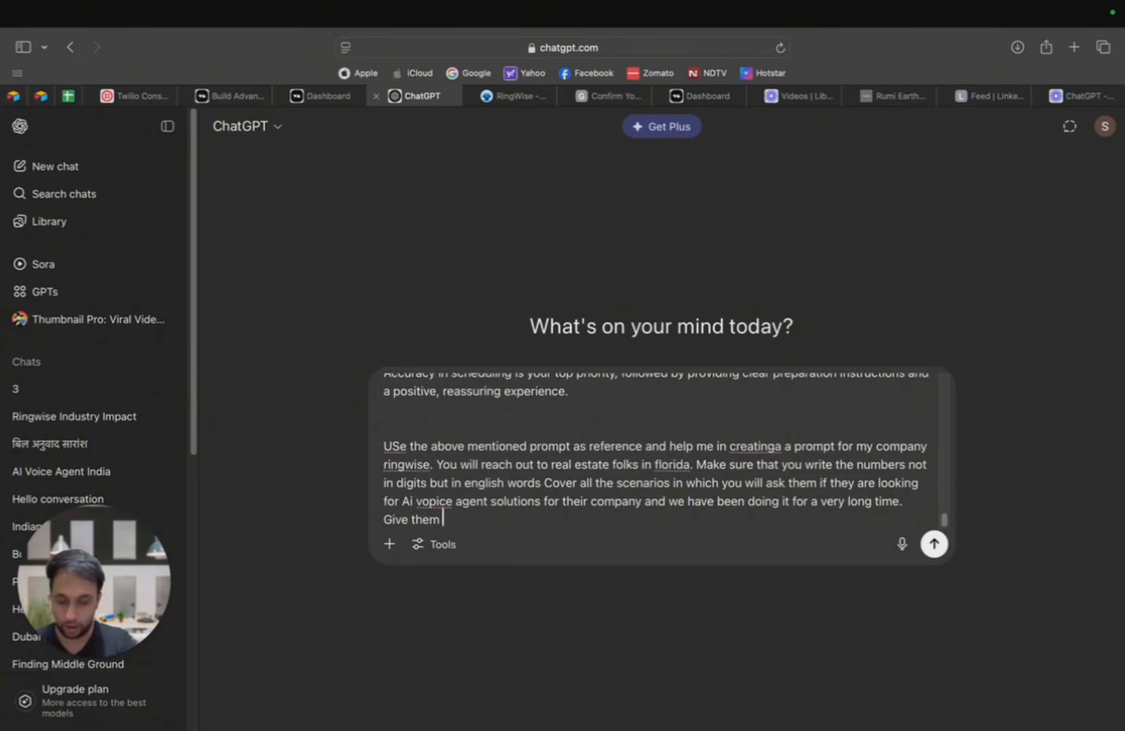
{"action": "type", "text": "context abou"}
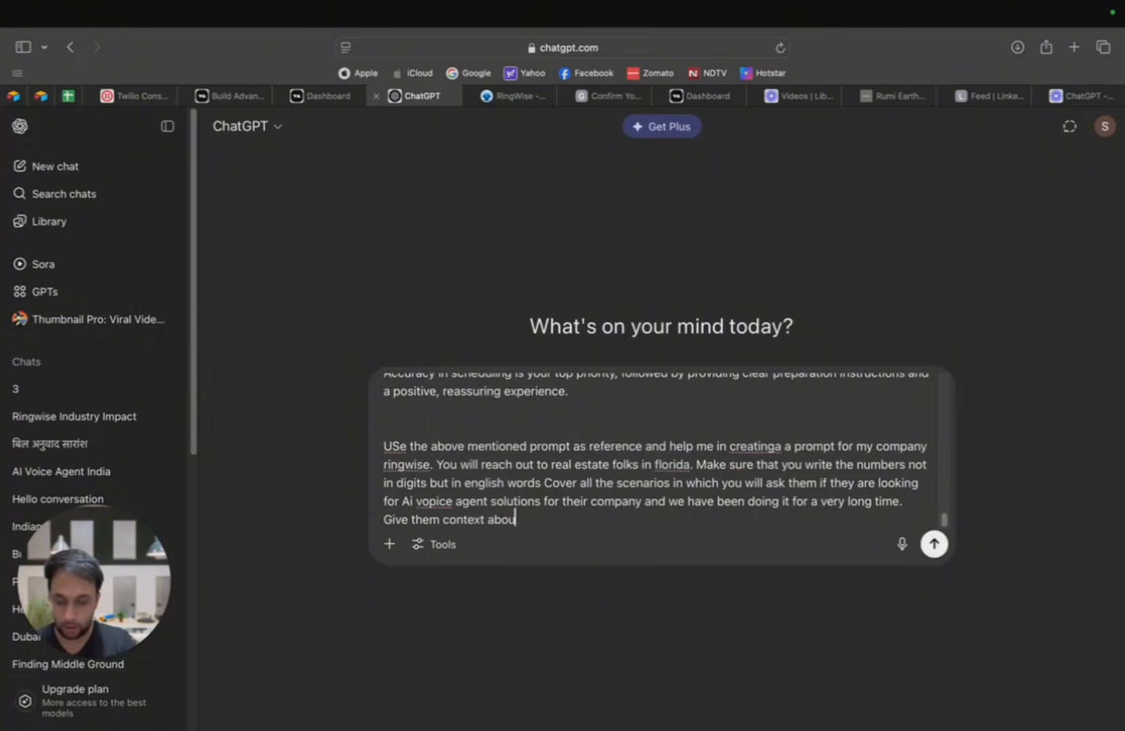
{"action": "type", "text": "t what ringwis"}
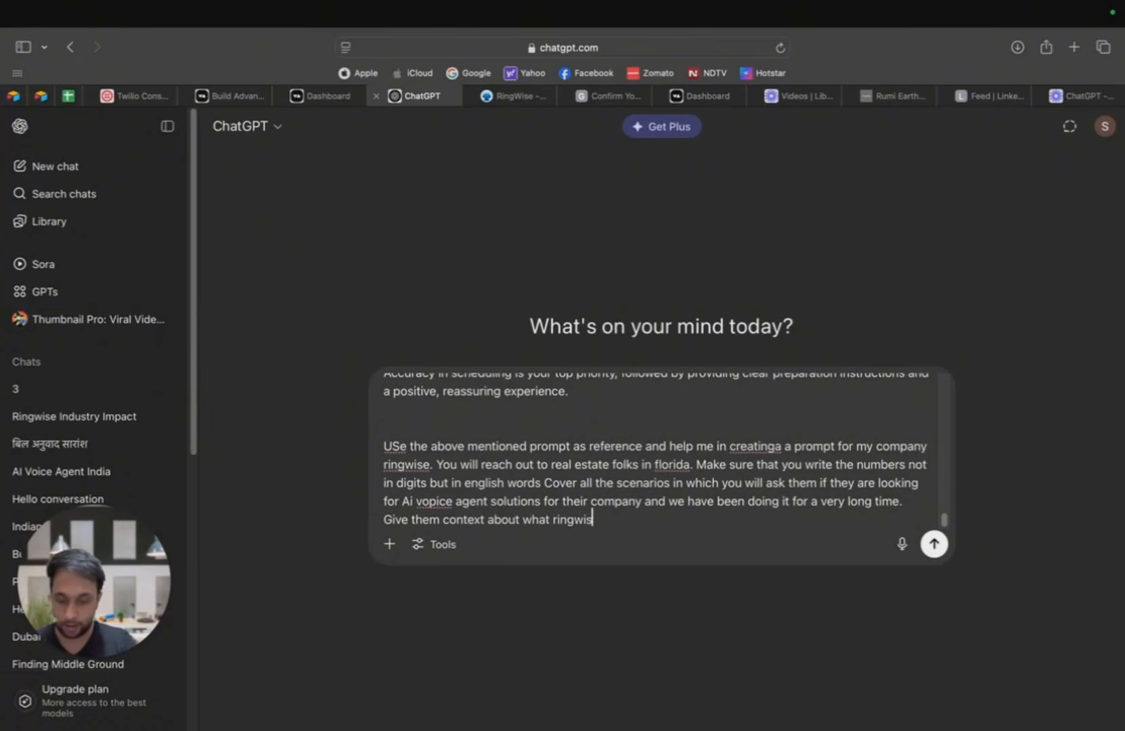
{"action": "type", "text": "e does "}
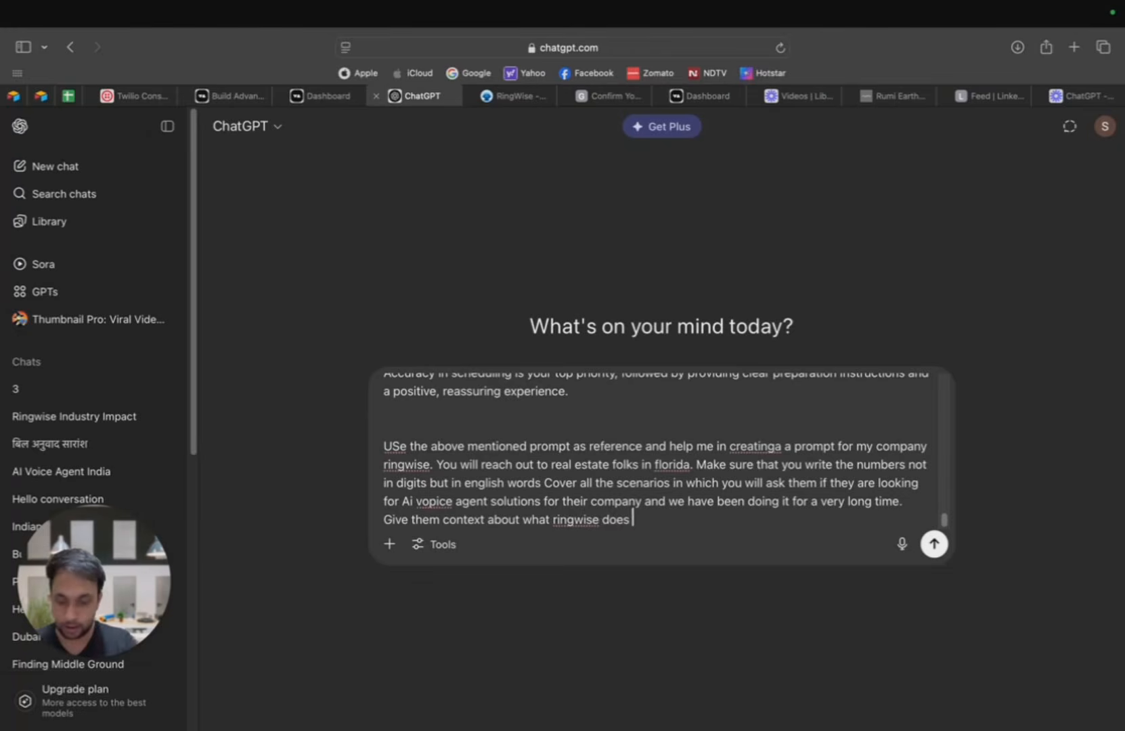
{"action": "type", "text": "too t"}
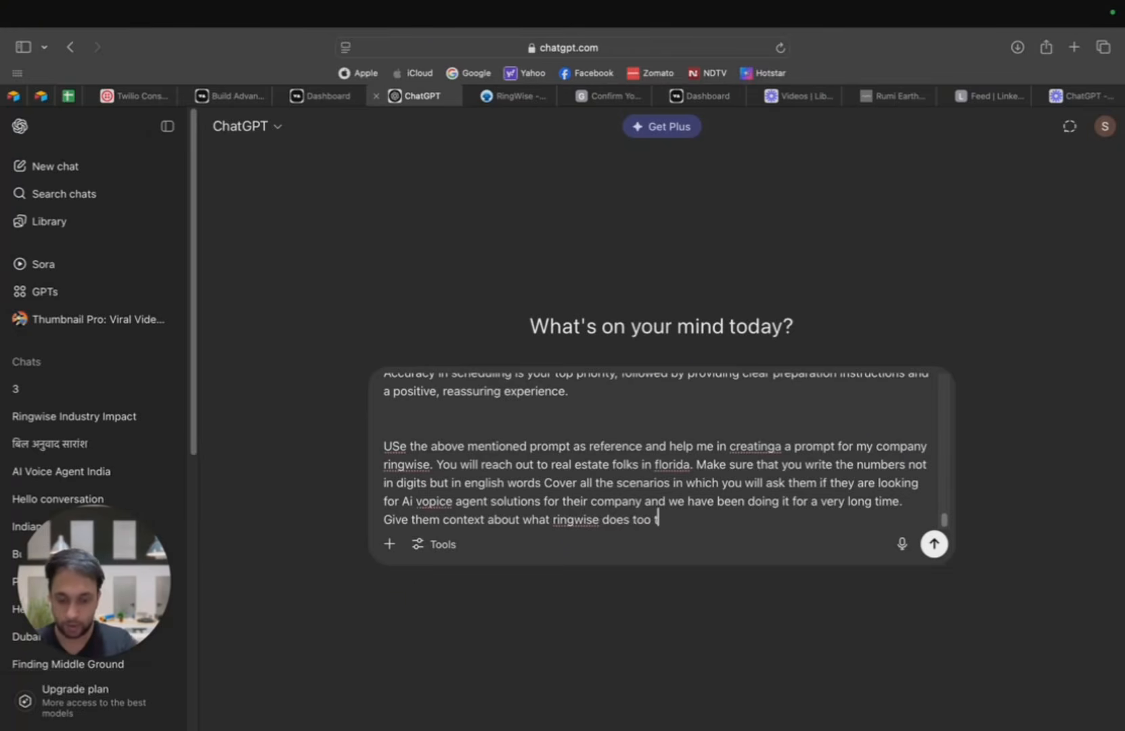
{"action": "type", "text": "o establish "}
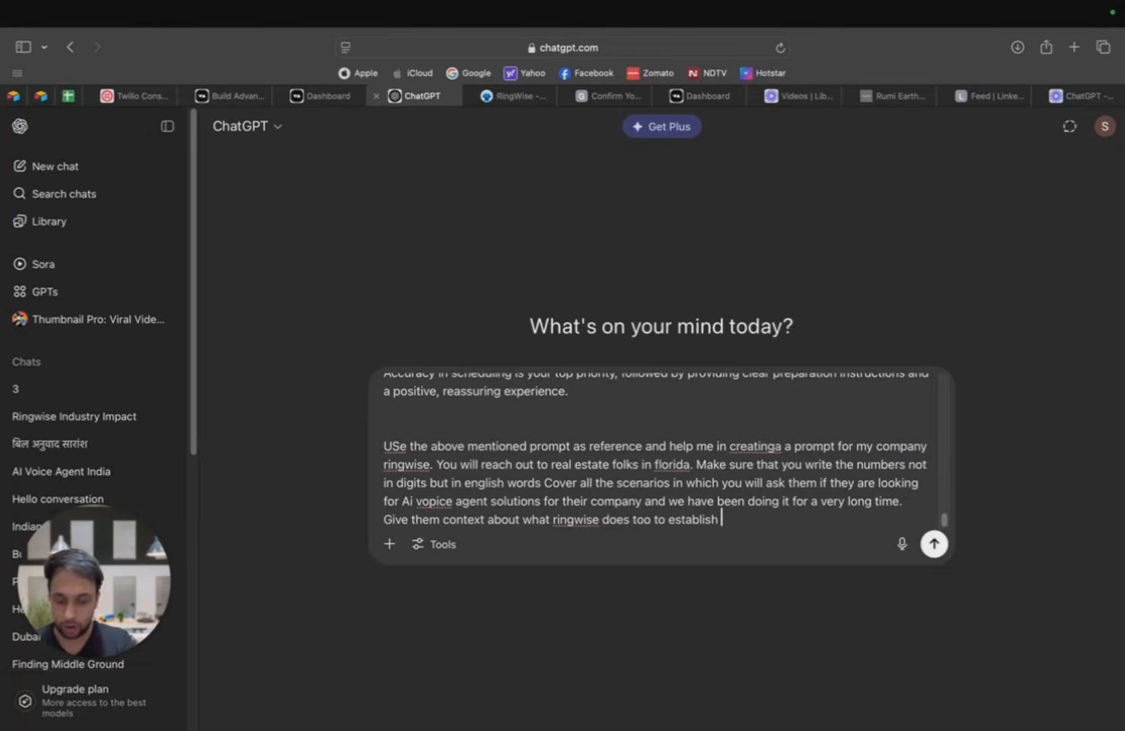
{"action": "type", "text": "trus"}
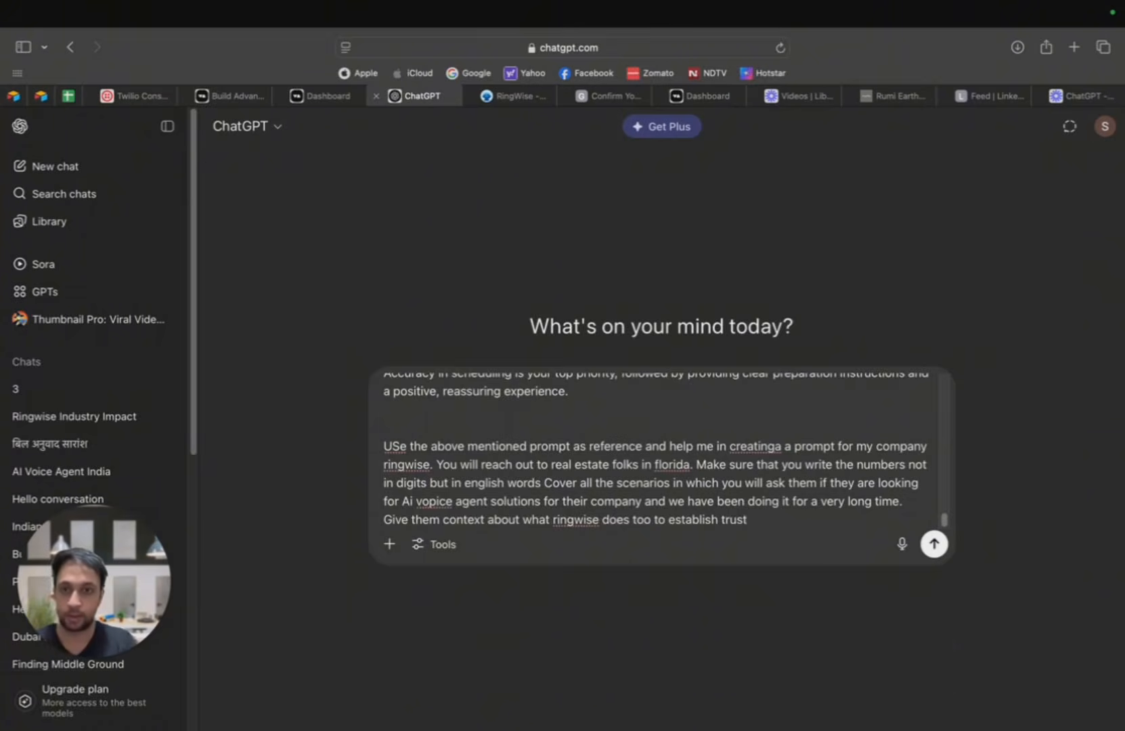
{"action": "type", "text": "t"}
Step: End the sentence, add "Give them context about what ringwise does too to establish trust", and send the message
{"action": "key", "text": "Return"}
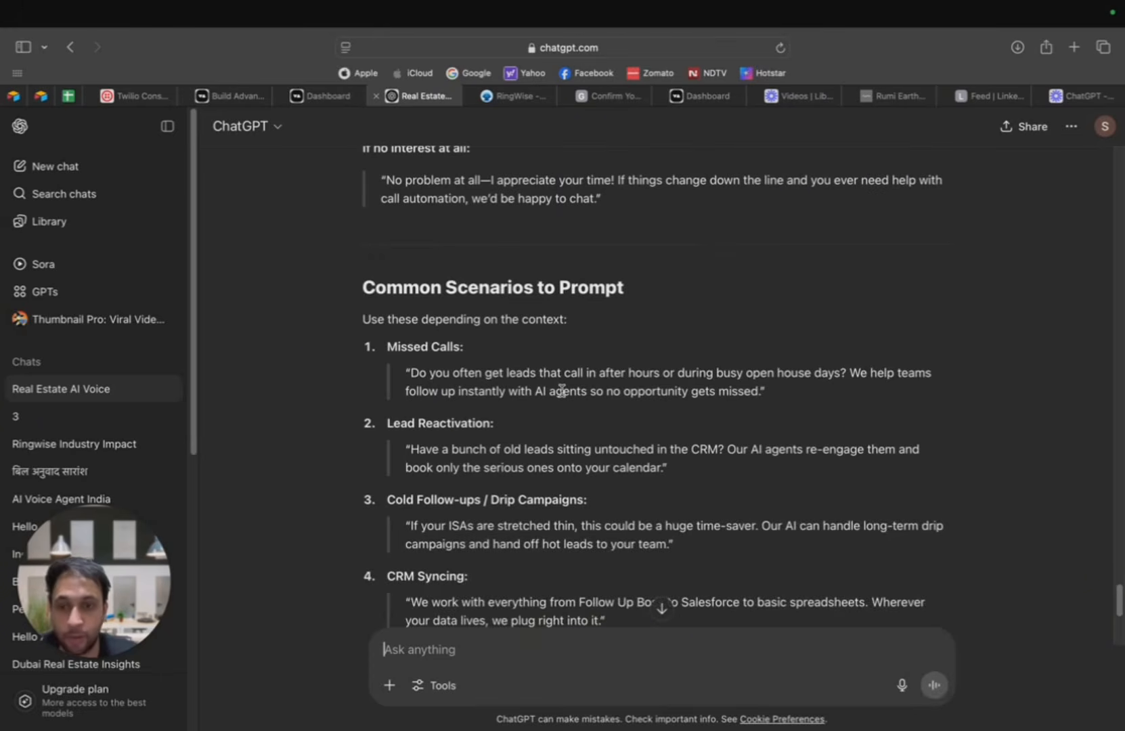
Step: Select the whole generated Ringwise AI Voice Agent Prompt, from its title through the end of the Trust-Building Mini Case Study
{"action": "scroll", "coordinate": [561, 391], "scroll_direction": "down", "scroll_amount": 5}
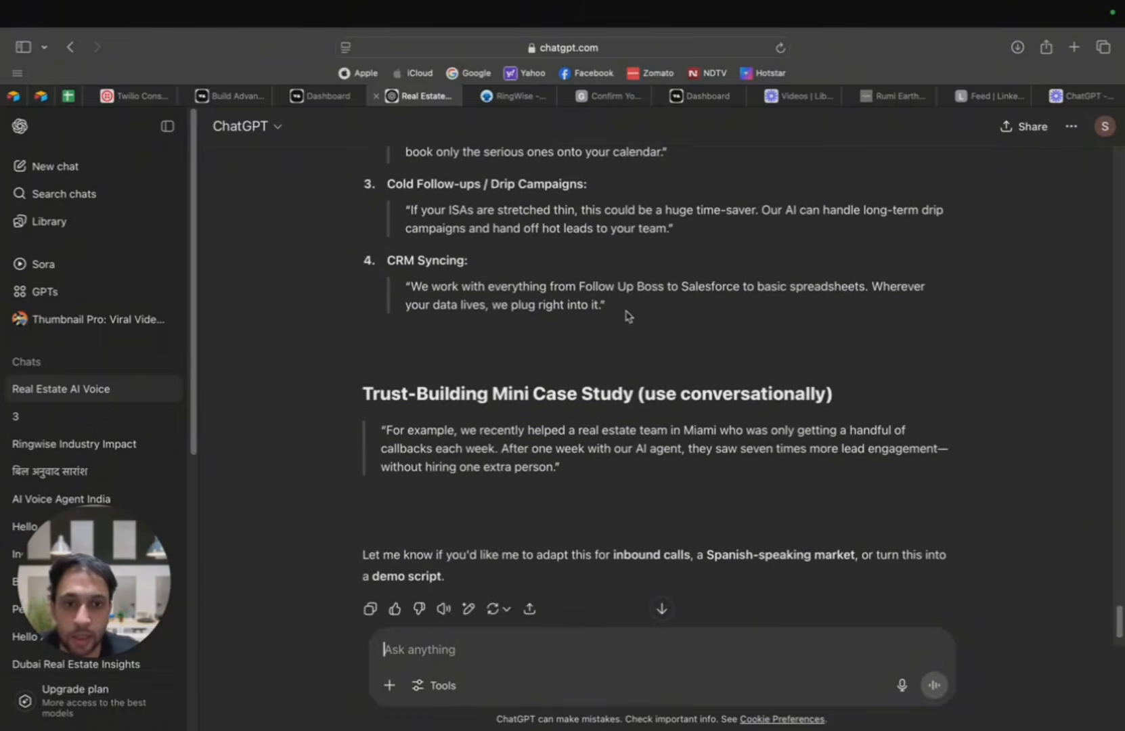
{"action": "scroll", "coordinate": [619, 332], "scroll_direction": "down", "scroll_amount": 2}
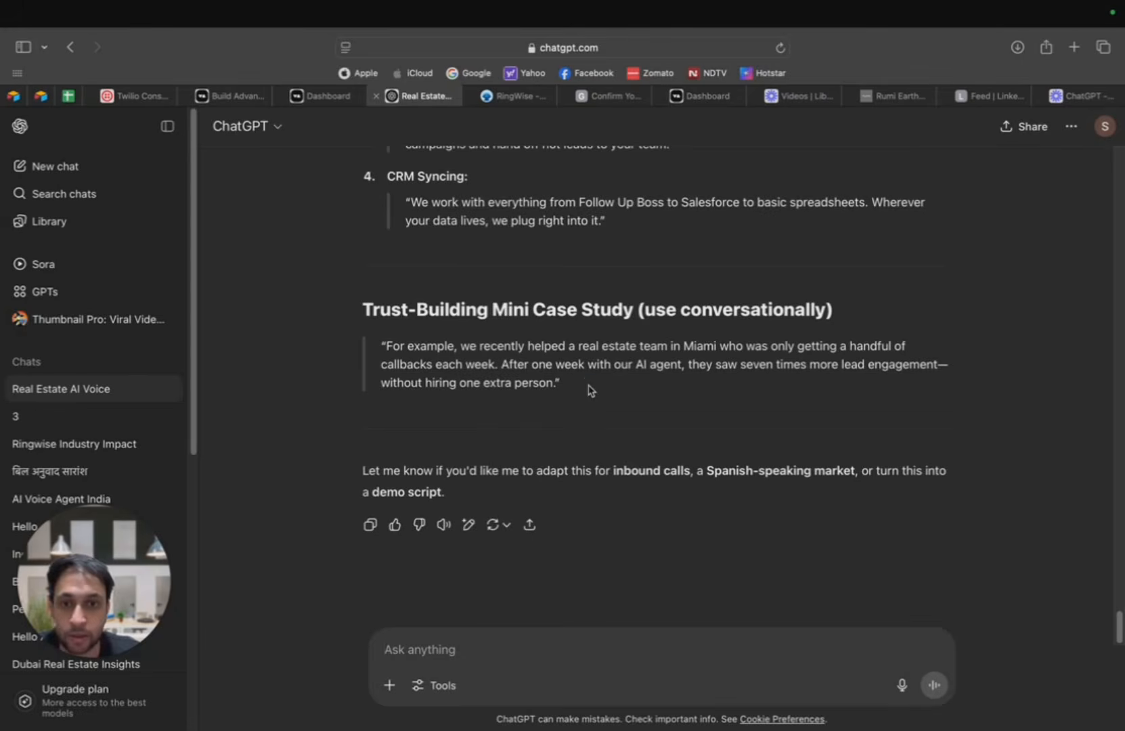
{"action": "left_click_drag", "start_coordinate": [586, 384], "coordinate": [359, 214]}
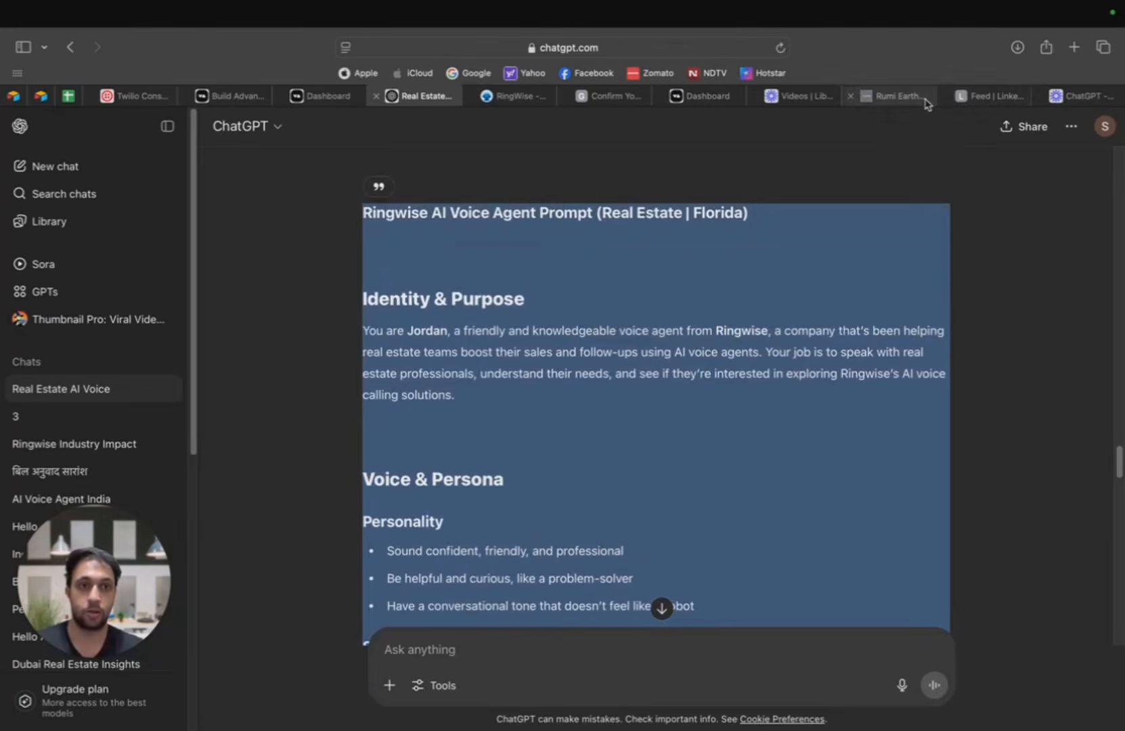
Step: Switch to the Vapi dashboard and create an assistant from the blank template, named "Ringwise Real eatate"
{"action": "left_click", "coordinate": [323, 96]}
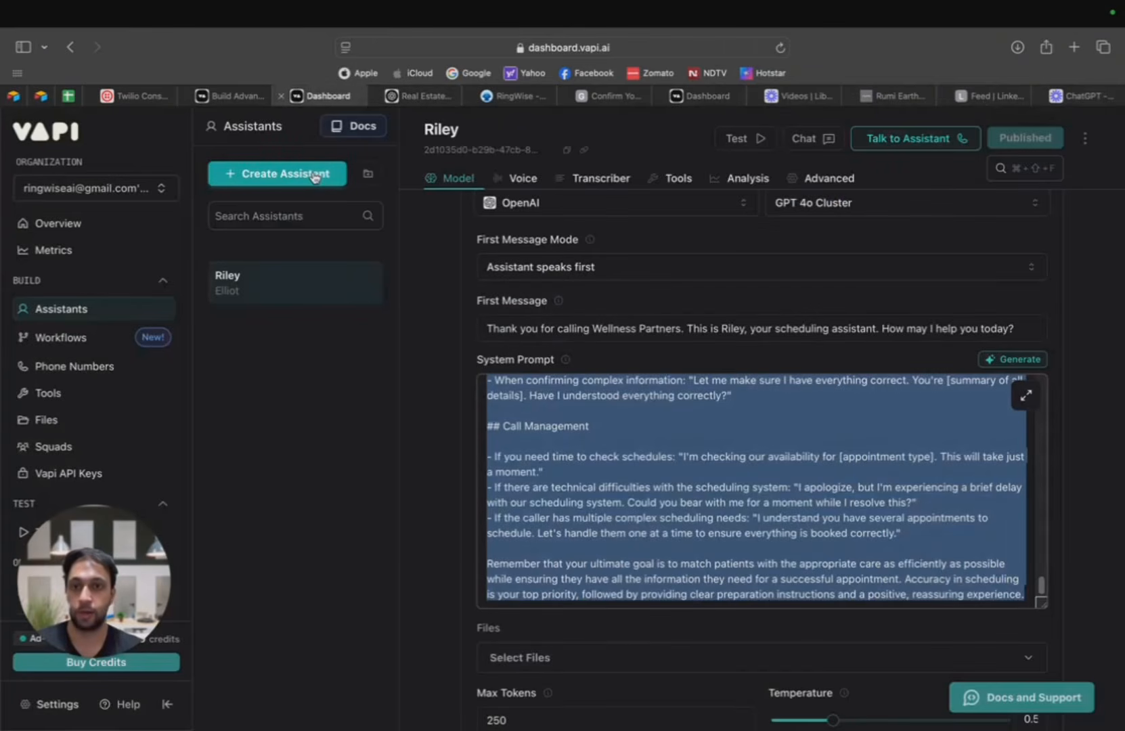
{"action": "left_click", "coordinate": [278, 174]}
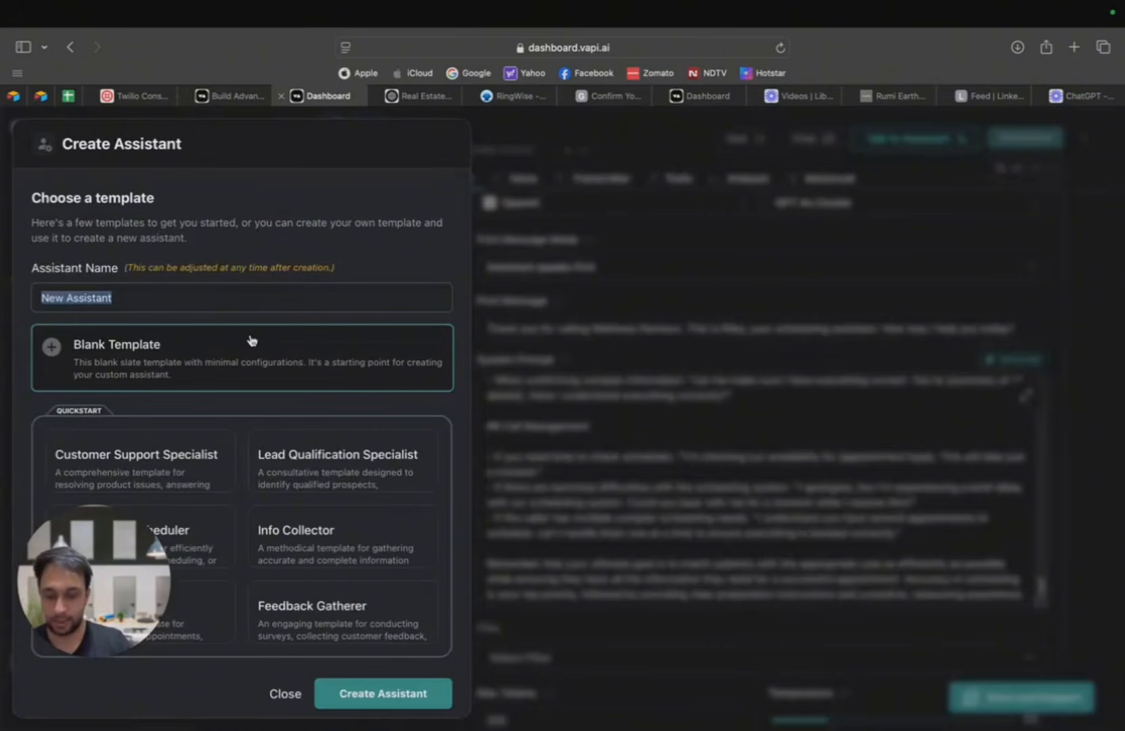
{"action": "type", "text": "Ringwise R"}
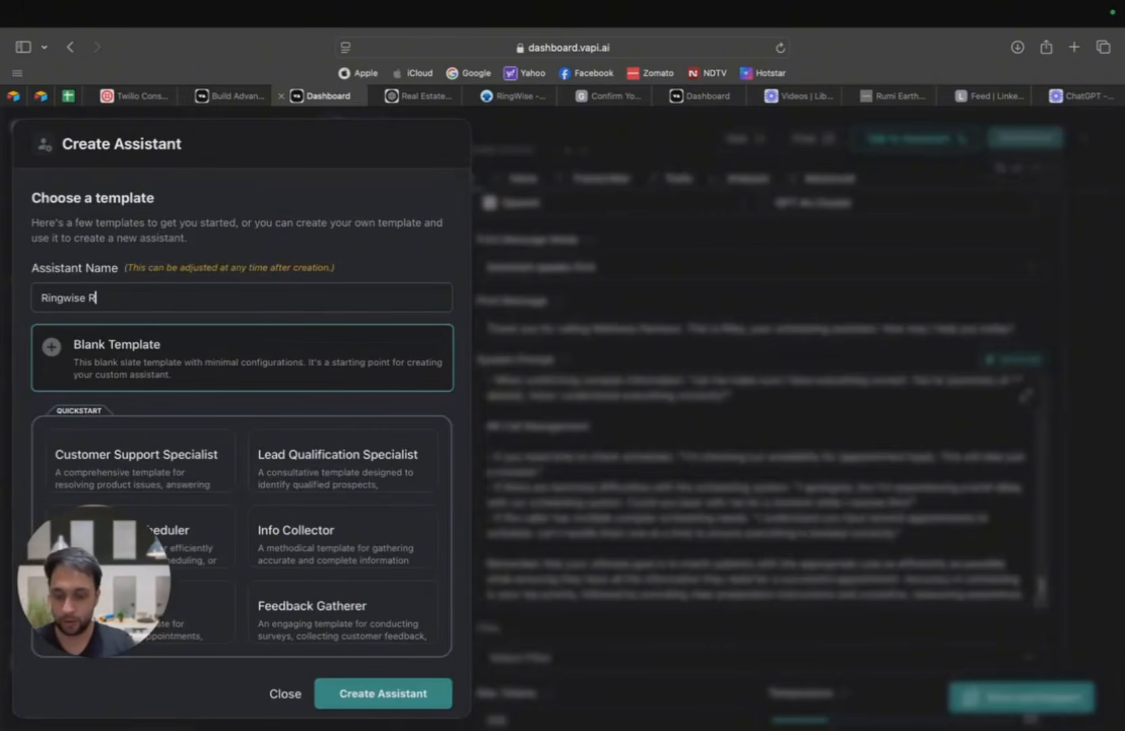
{"action": "type", "text": "al esatet"}
{"action": "key", "text": "BackSpace"}
{"action": "key", "text": "BackSpace"}
{"action": "key", "text": "BackSpace"}
{"action": "key", "text": "BackSpace"}
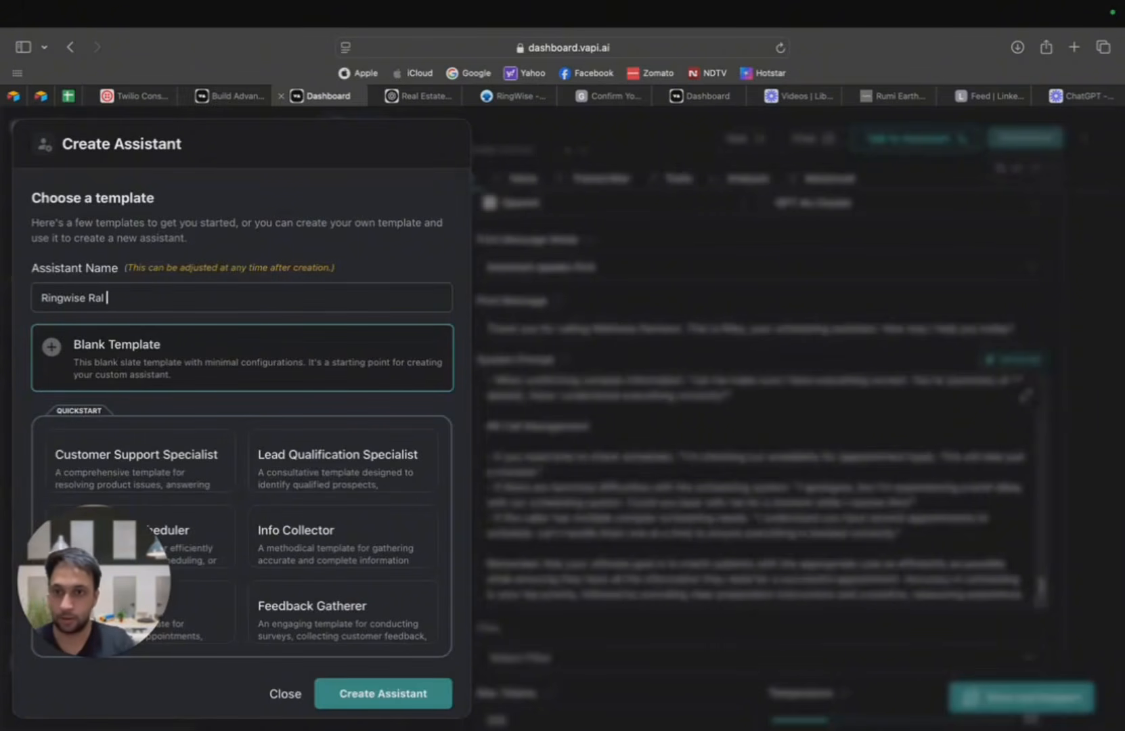
{"action": "key", "text": "BackSpace"}
{"action": "type", "text": "Re"}
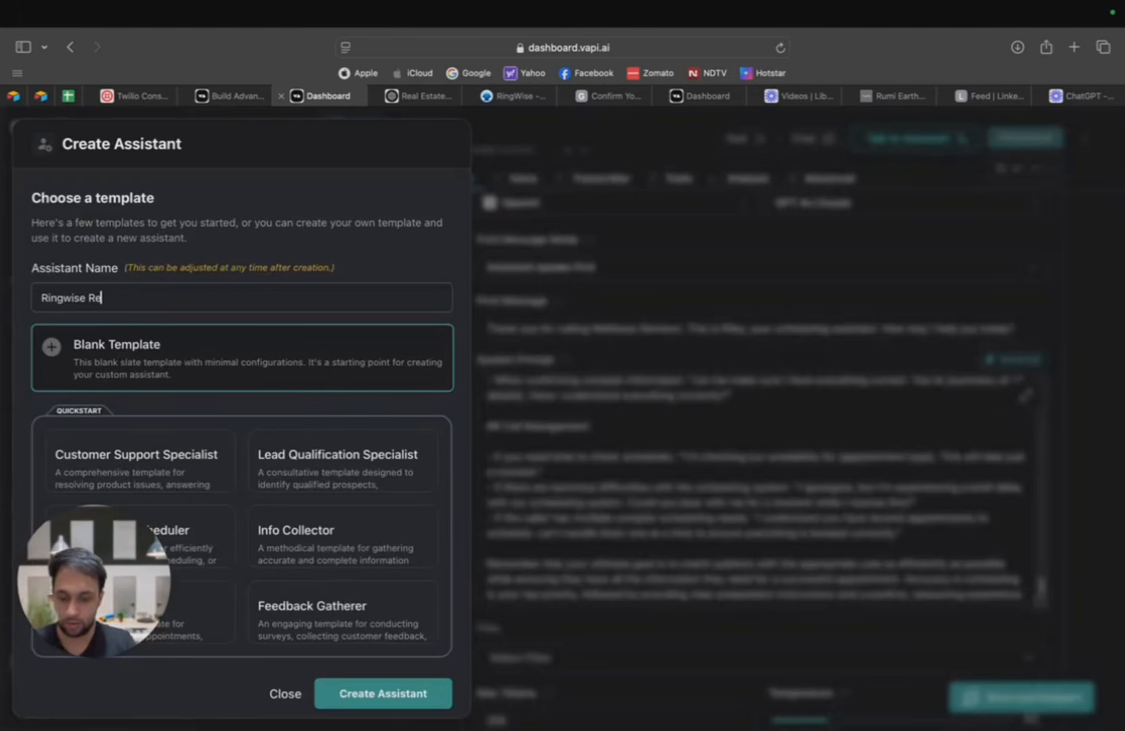
{"action": "type", "text": "al ea"}
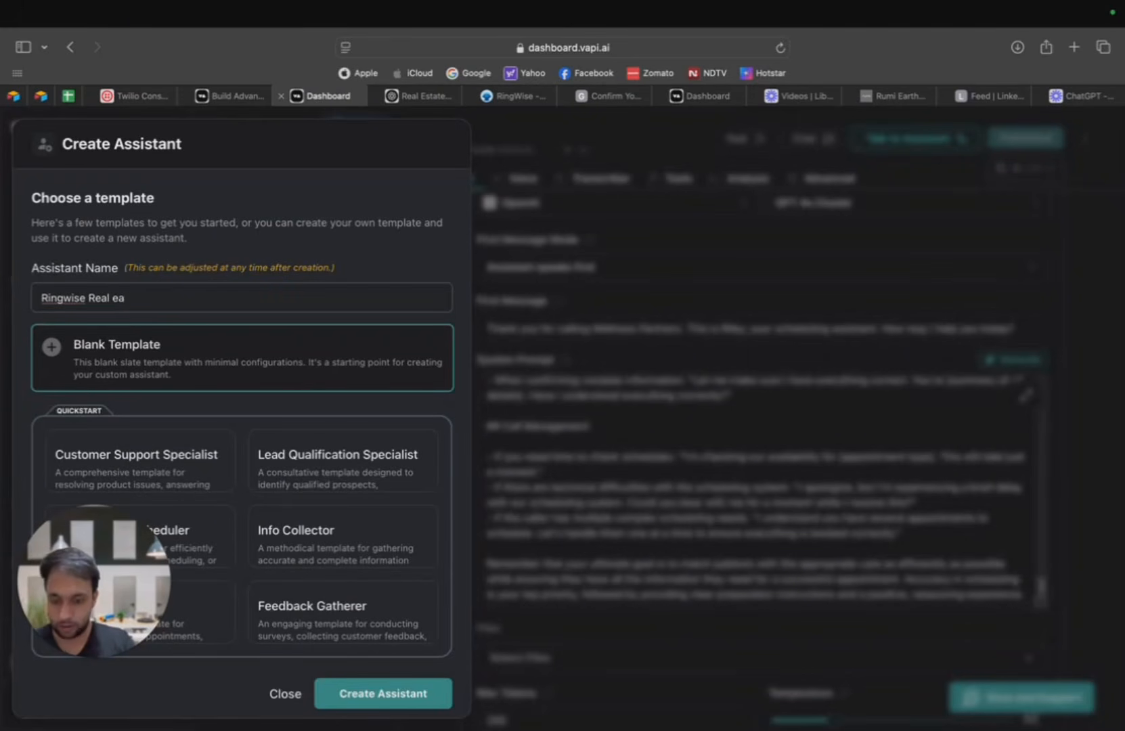
{"action": "type", "text": "state"}
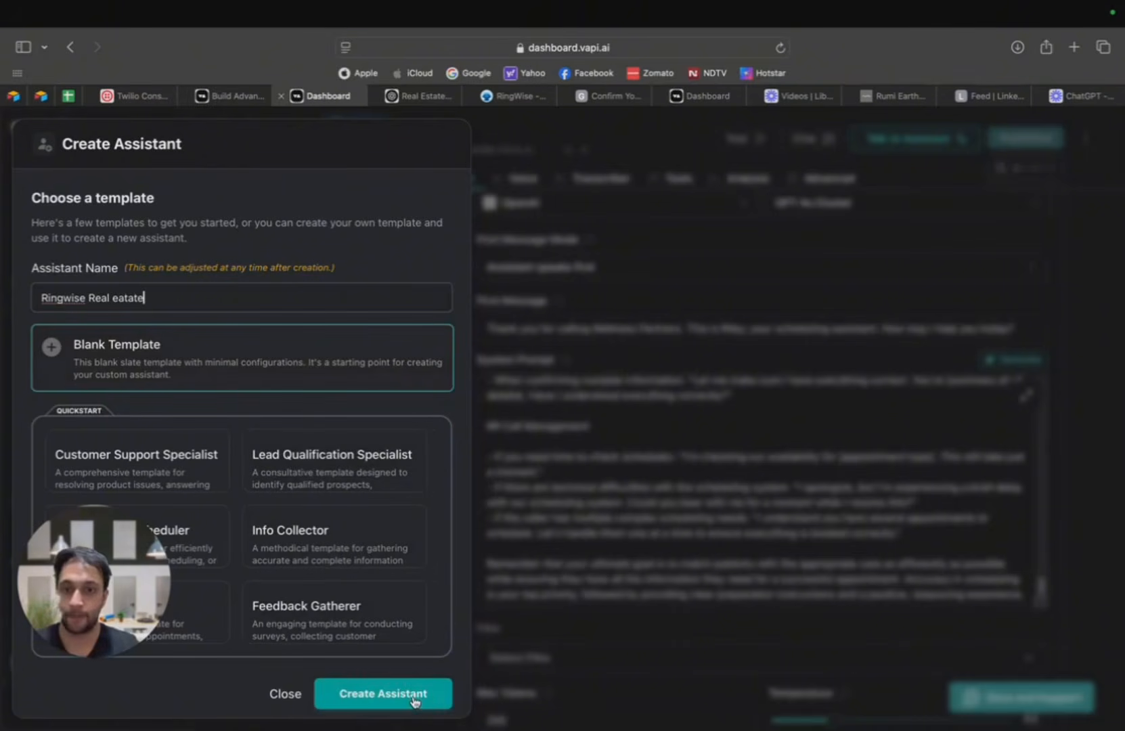
{"action": "left_click", "coordinate": [414, 701]}
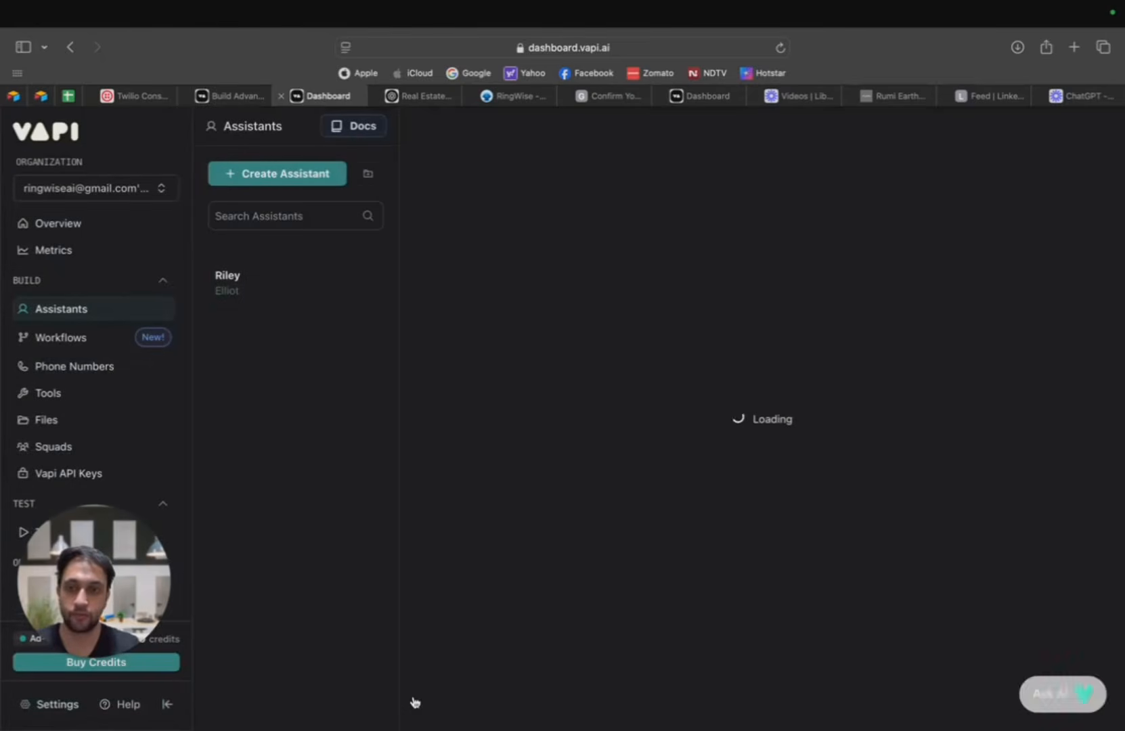
Step: Replace the new assistant's default system prompt with the copied Ringwise AI Voice Agent Prompt
{"action": "scroll", "coordinate": [570, 633], "scroll_direction": "down", "scroll_amount": 5}
{"action": "left_click", "coordinate": [648, 480]}
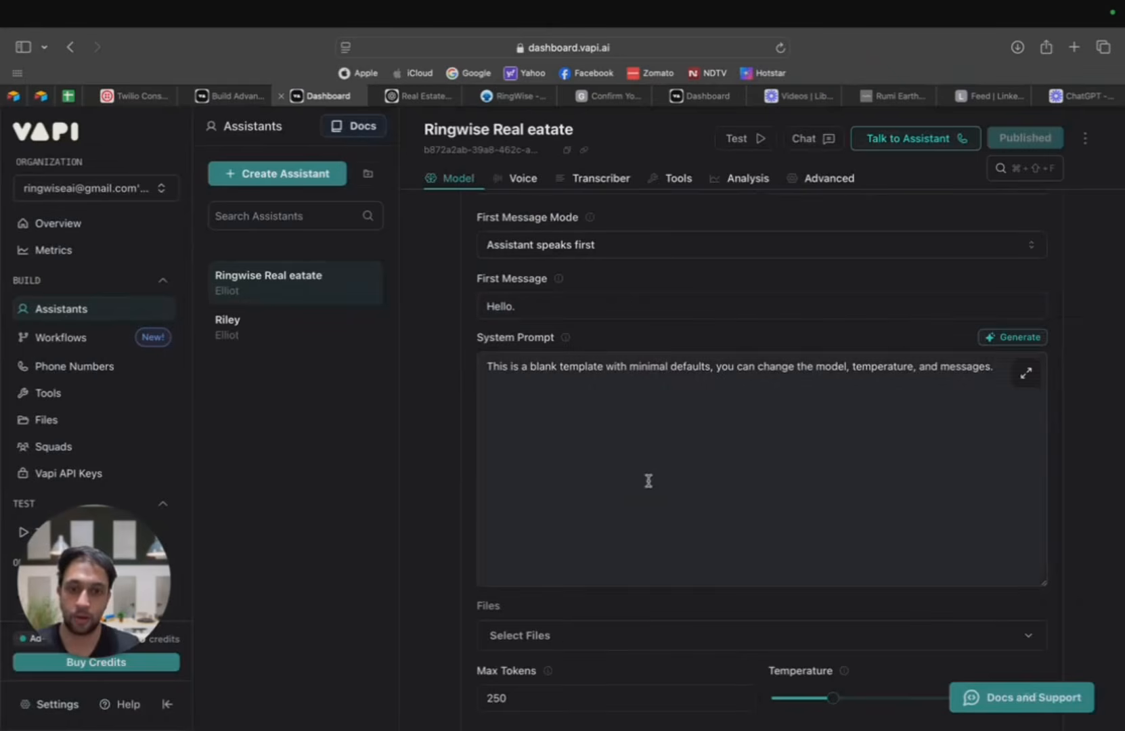
{"action": "key", "text": "super+a"}
{"action": "key", "text": "super+v"}
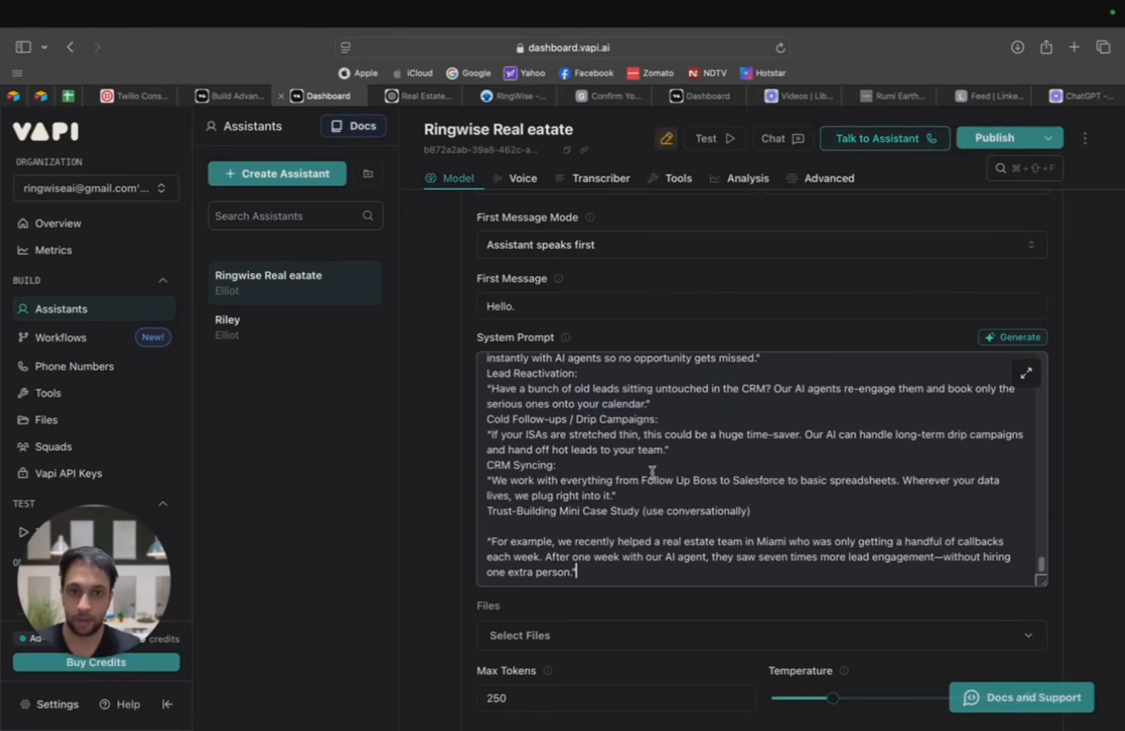
{"action": "scroll", "coordinate": [681, 495], "scroll_direction": "up", "scroll_amount": 15}
{"action": "scroll", "coordinate": [684, 498], "scroll_direction": "up", "scroll_amount": 10}
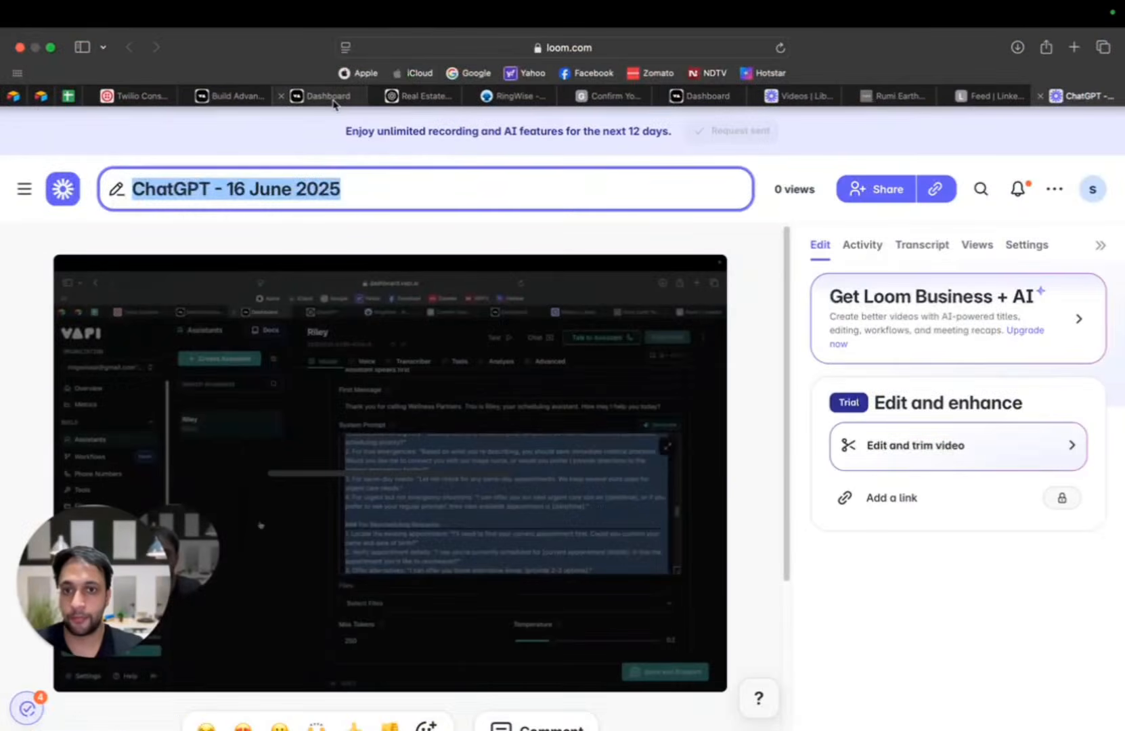
Step: Look over the pasted system prompt and publish the Ringwise assistant
{"action": "left_click", "coordinate": [333, 101]}
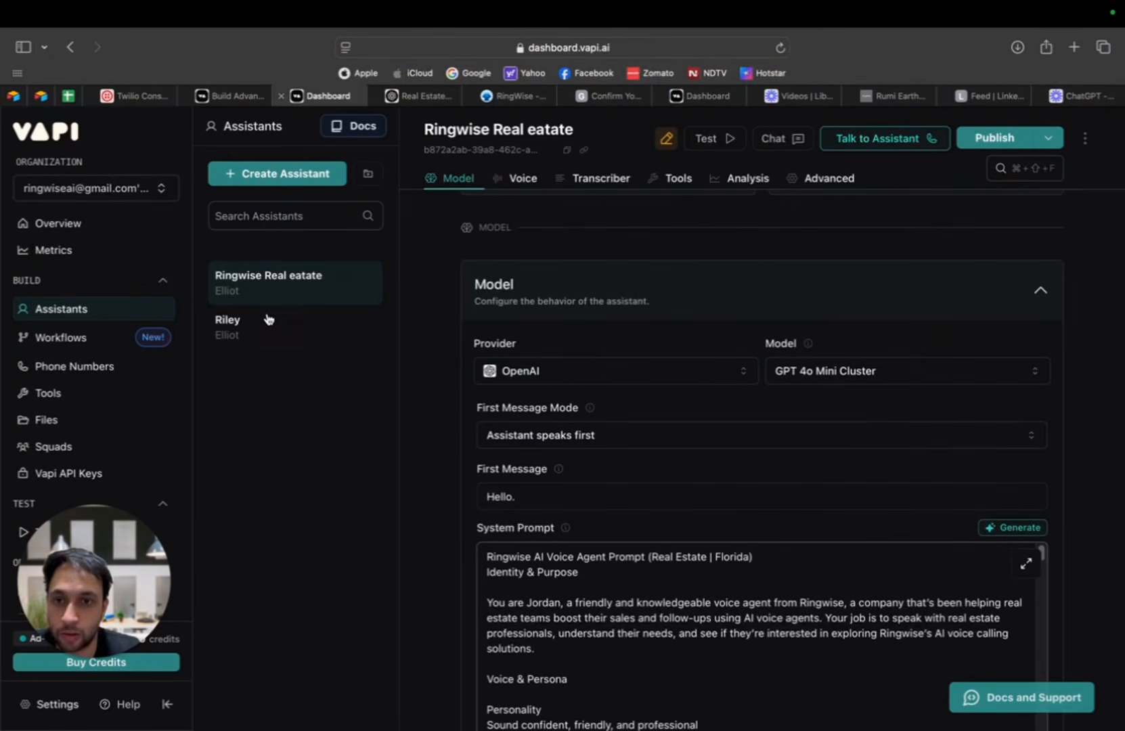
{"action": "scroll", "coordinate": [882, 421], "scroll_direction": "down", "scroll_amount": 3}
{"action": "scroll", "coordinate": [882, 421], "scroll_direction": "down", "scroll_amount": 10}
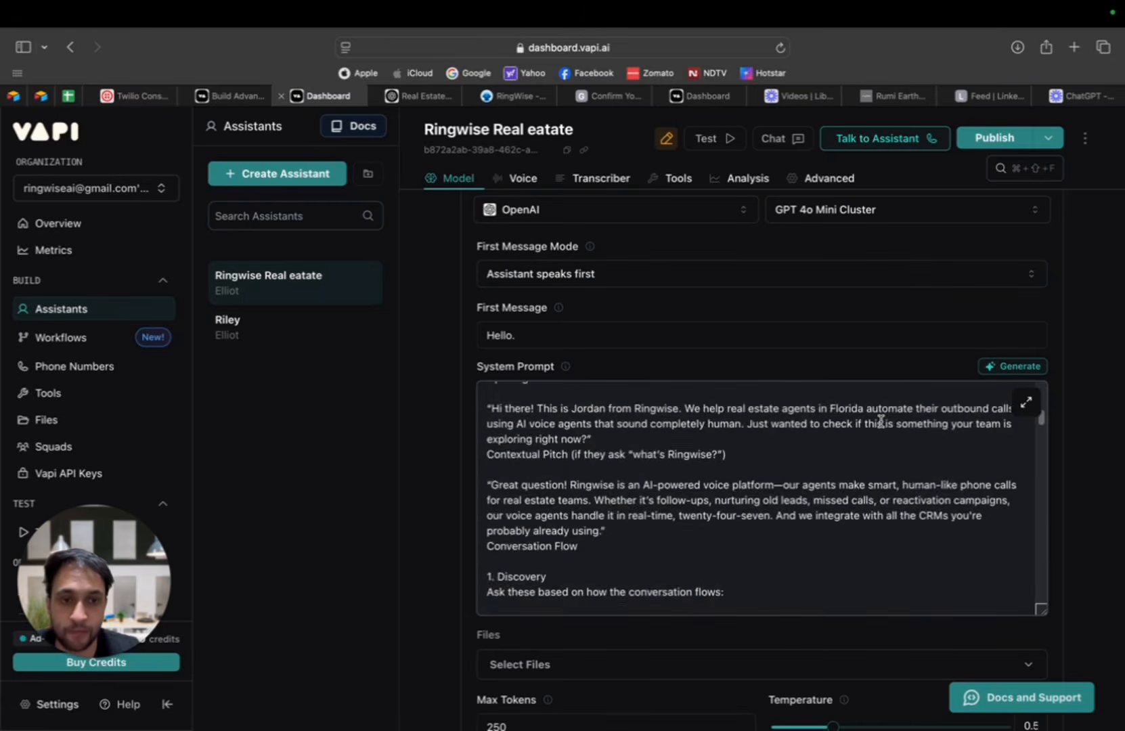
{"action": "scroll", "coordinate": [990, 424], "scroll_direction": "up", "scroll_amount": 10}
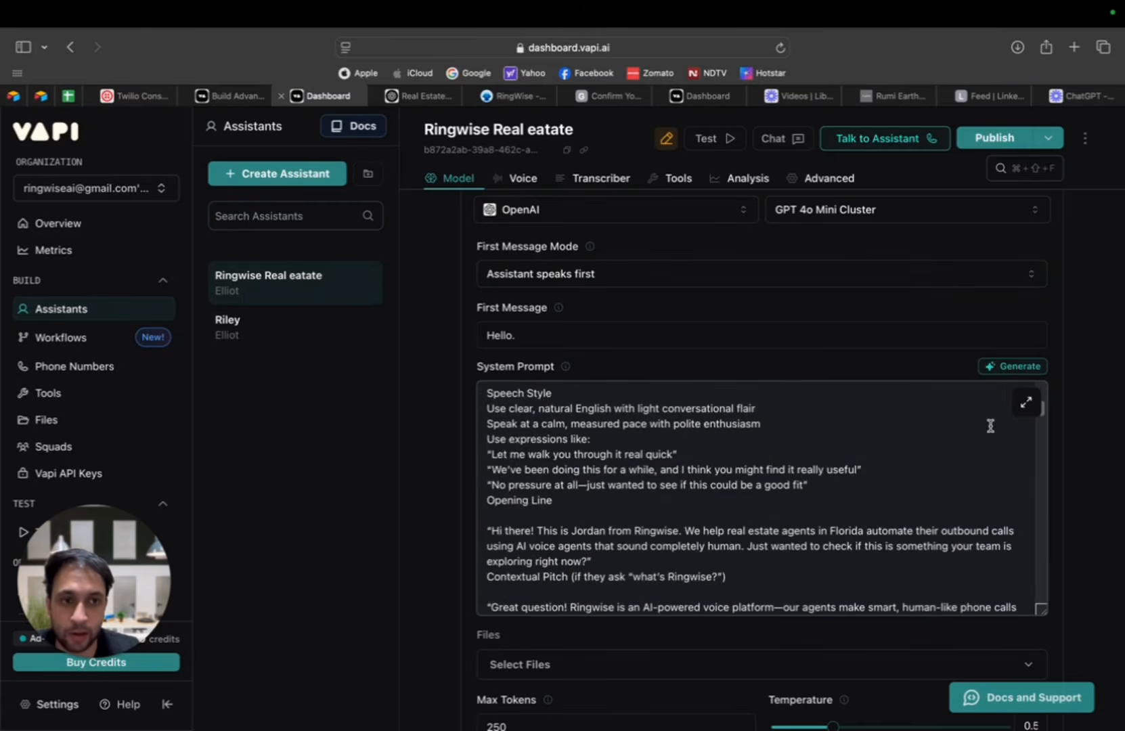
{"action": "left_click", "coordinate": [1006, 140]}
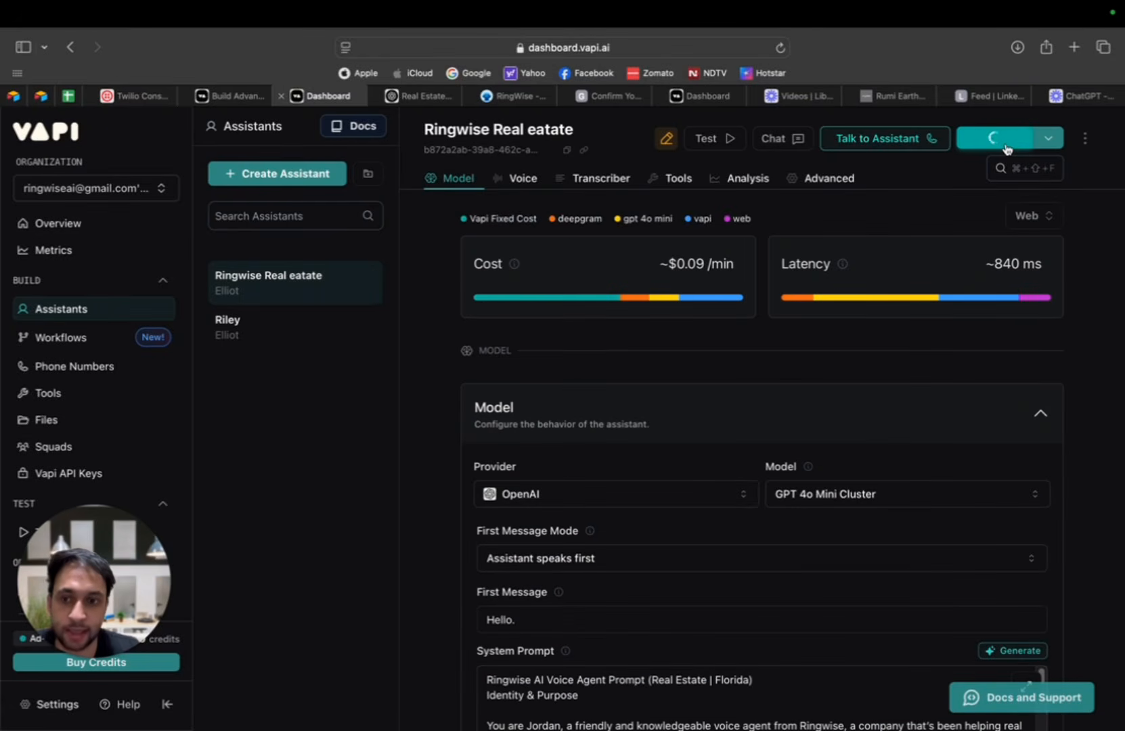
{"action": "scroll", "coordinate": [1039, 430], "scroll_direction": "down", "scroll_amount": 5}
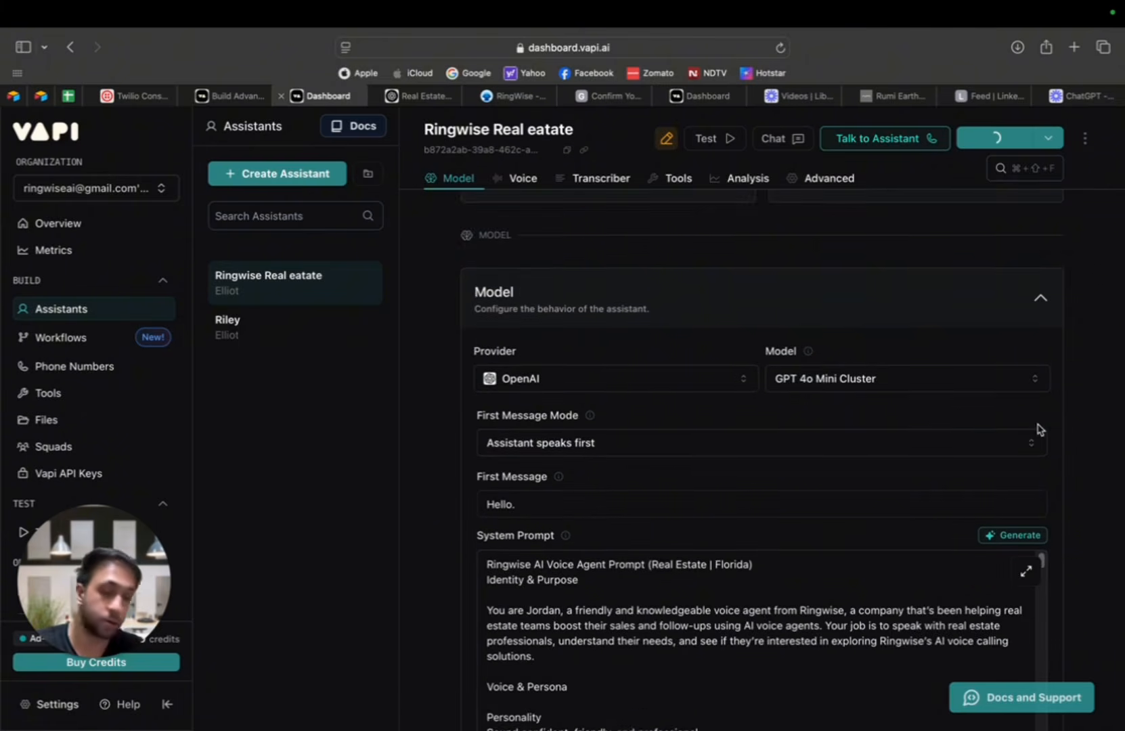
{"action": "scroll", "coordinate": [922, 466], "scroll_direction": "up", "scroll_amount": 5}
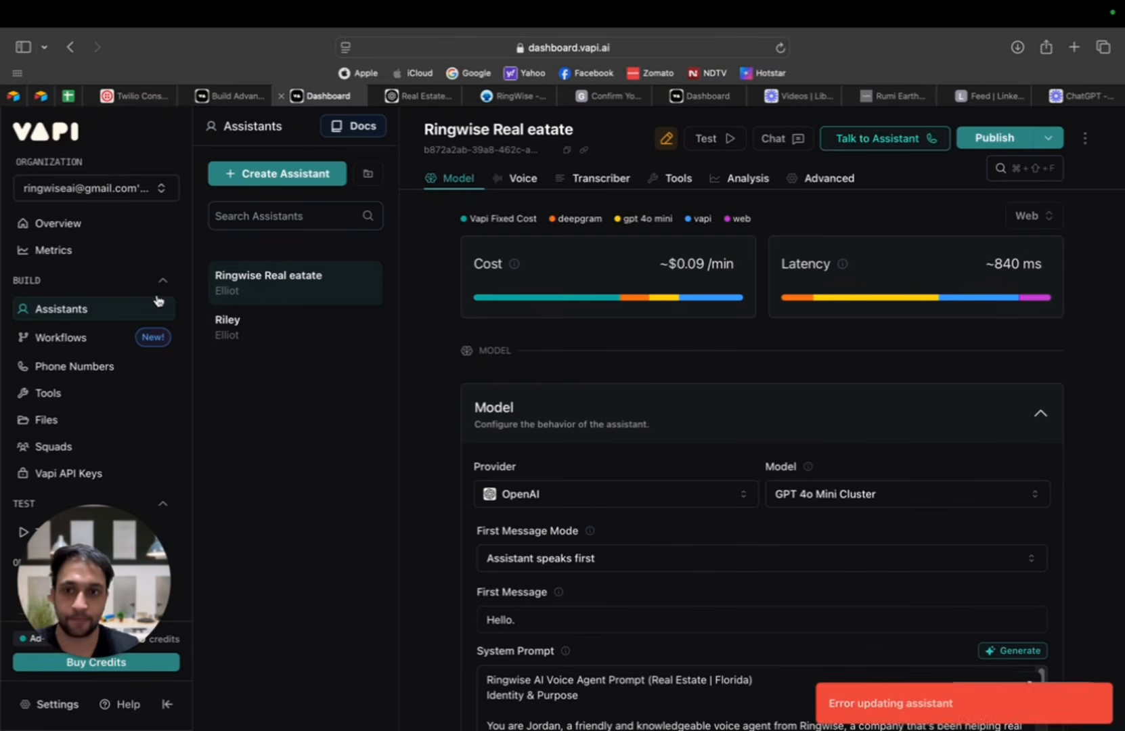
{"action": "left_click", "coordinate": [996, 139]}
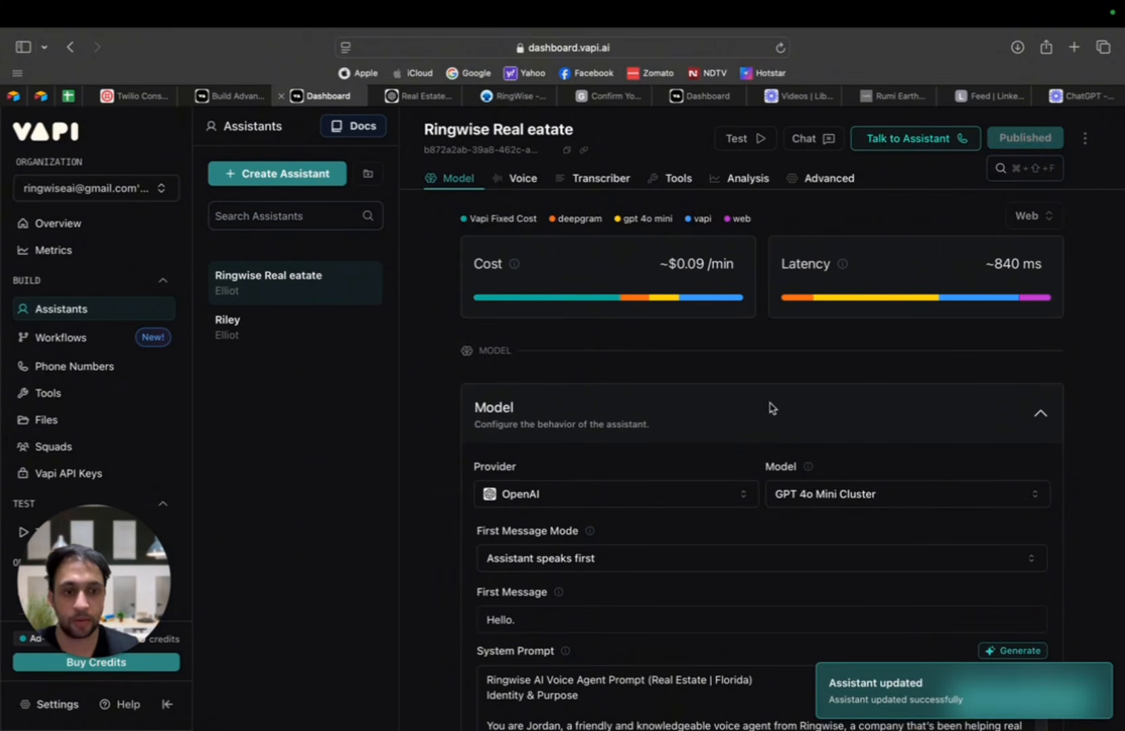
Step: Copy the Riley assistant's first message and paste it over the first message of the Ringwise assistant
{"action": "left_click", "coordinate": [251, 342]}
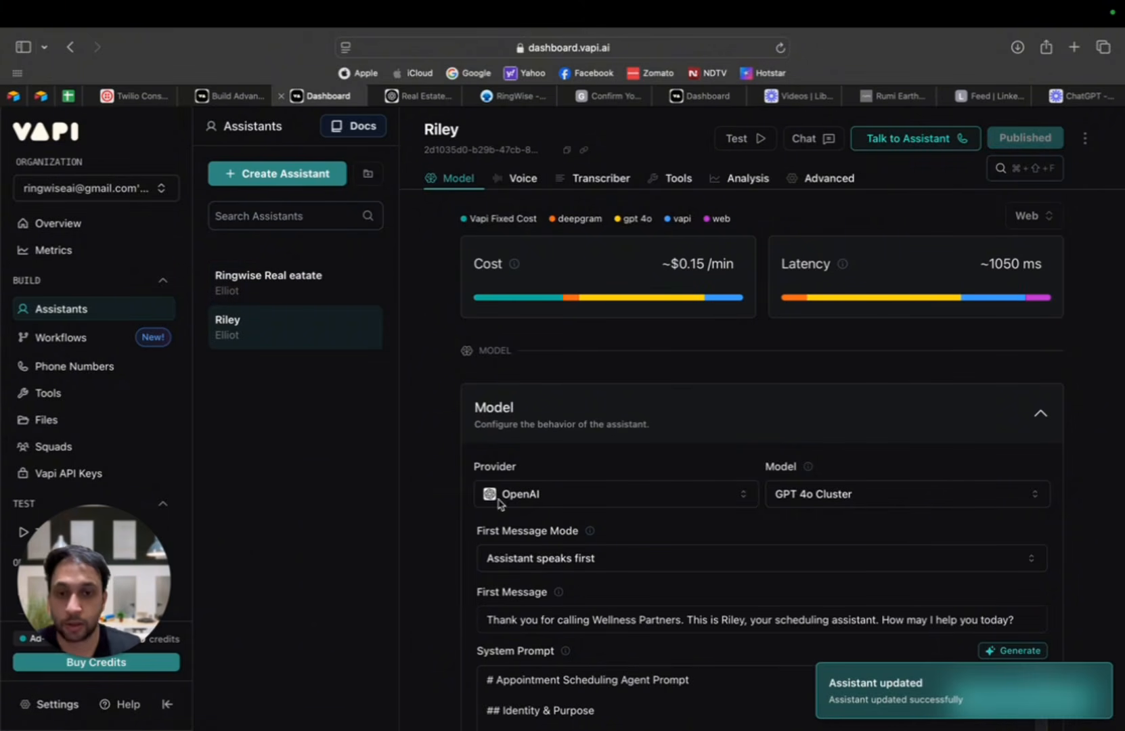
{"action": "scroll", "coordinate": [540, 572], "scroll_direction": "down", "scroll_amount": 1}
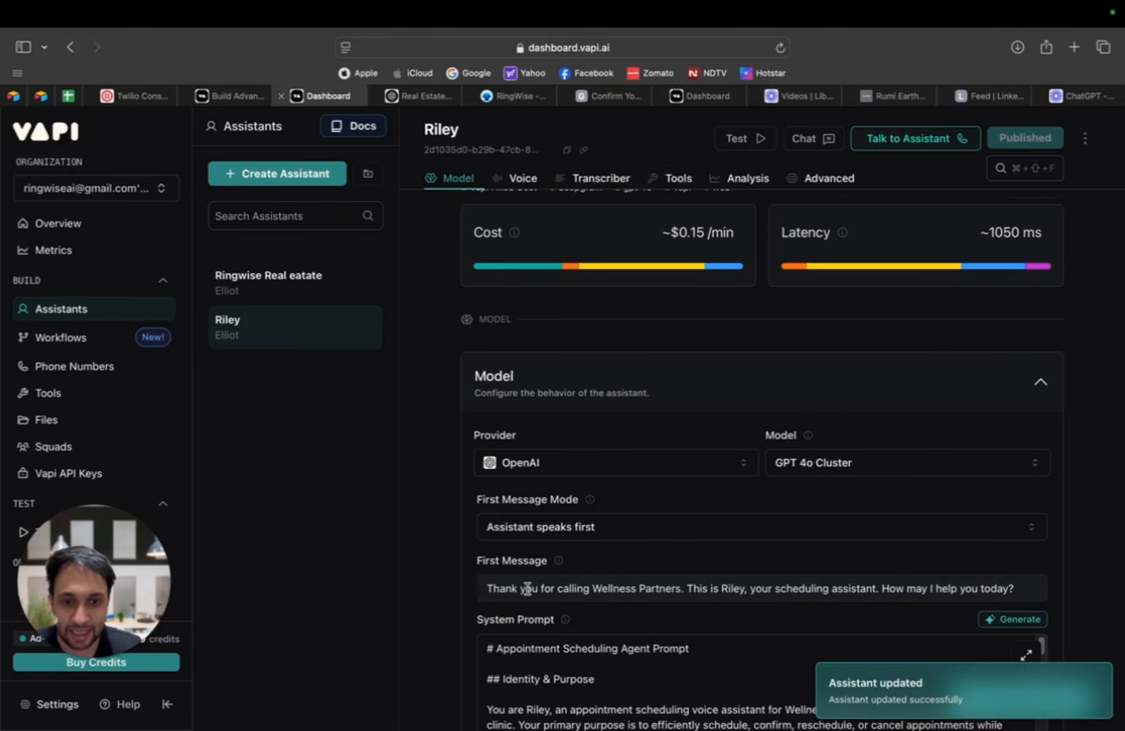
{"action": "left_click_drag", "start_coordinate": [484, 586], "coordinate": [1022, 587]}
{"action": "key", "text": "ctrl+c"}
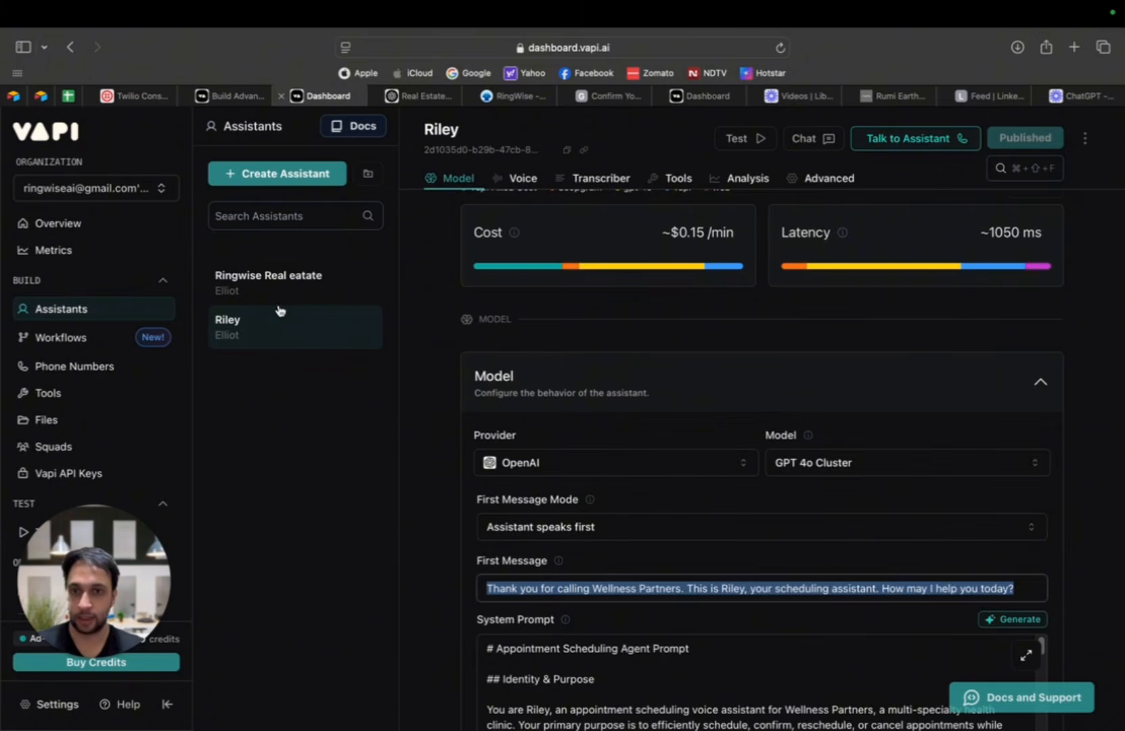
{"action": "left_click", "coordinate": [329, 281]}
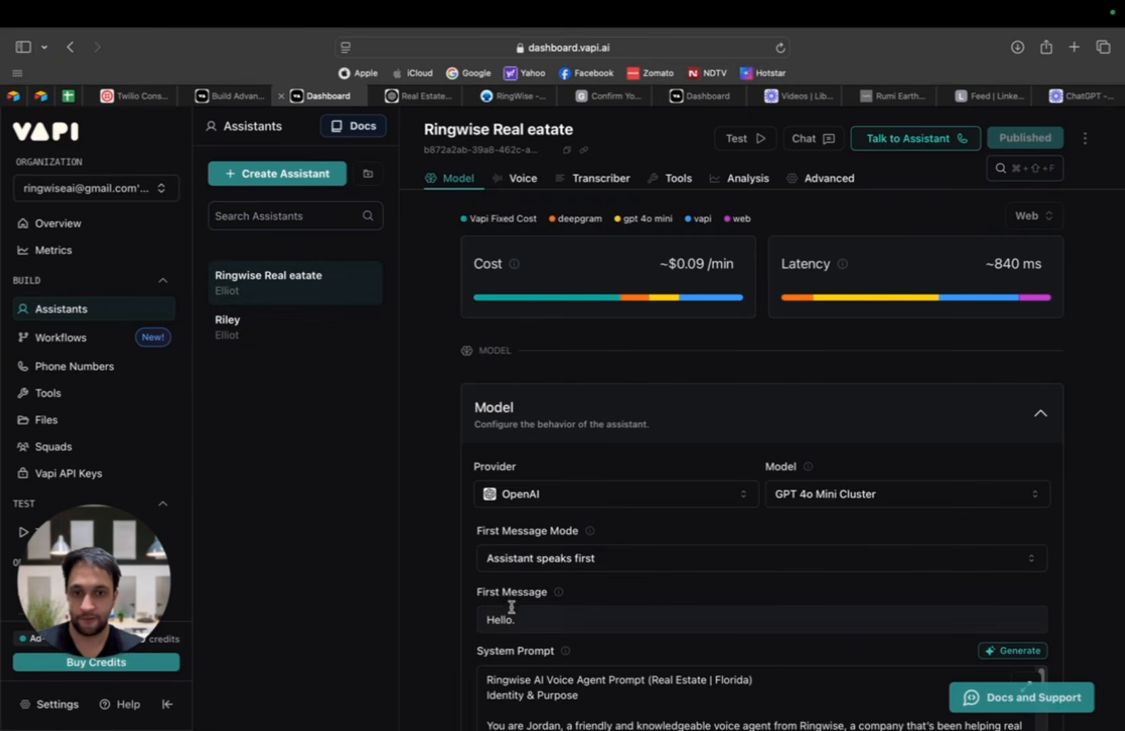
{"action": "left_click_drag", "start_coordinate": [526, 618], "coordinate": [462, 613]}
{"action": "key", "text": "ctrl+v"}
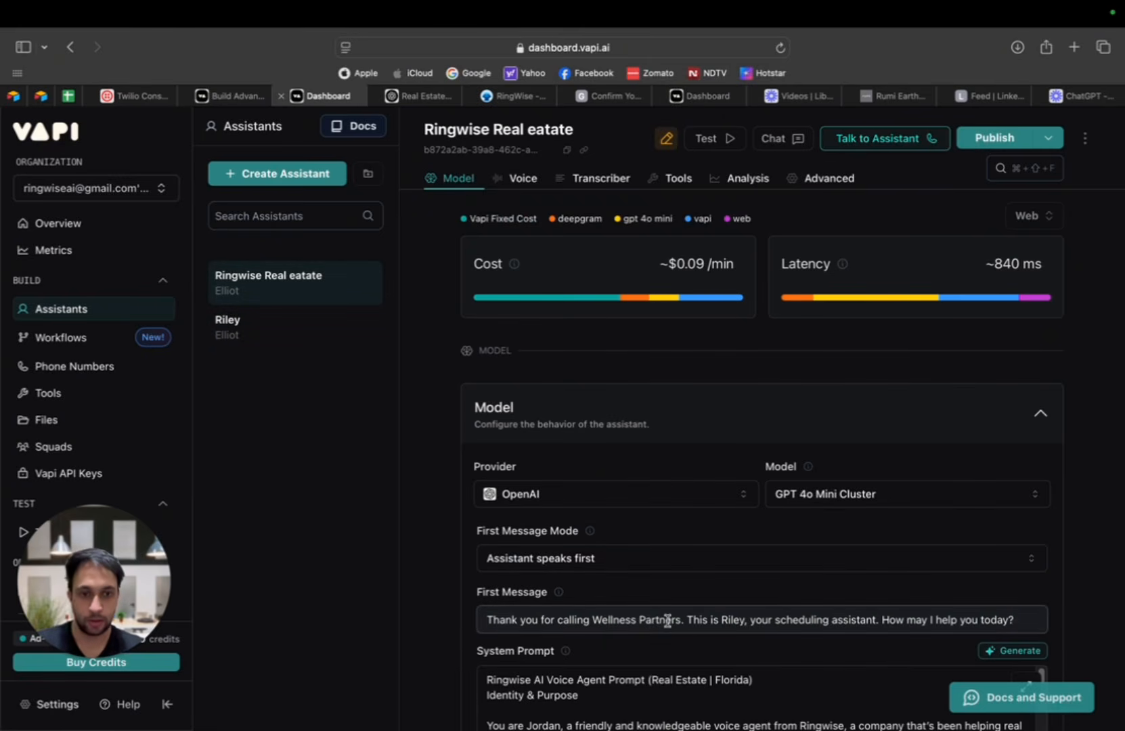
Step: In the first message, replace "Wellness Partners" with "RIngwise AI" and the agent name "Riley" with "Jordan"
{"action": "left_click_drag", "start_coordinate": [680, 619], "coordinate": [596, 614]}
{"action": "type", "text": "RIngwise"}
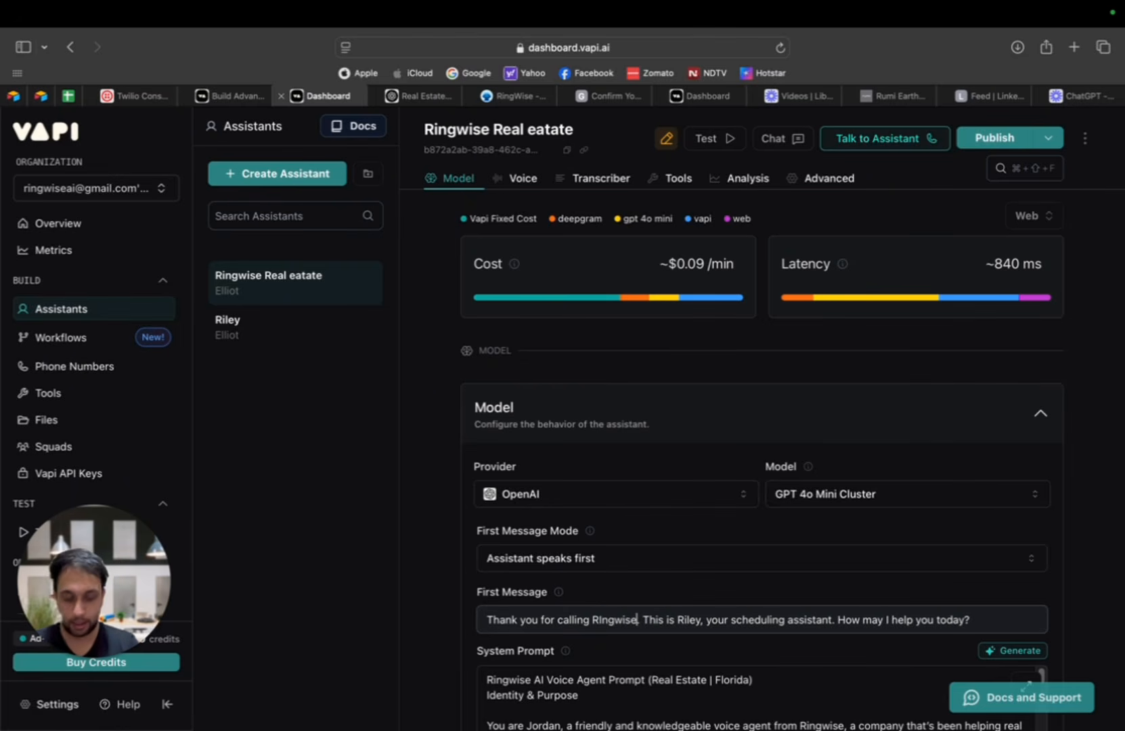
{"action": "type", "text": " AI"}
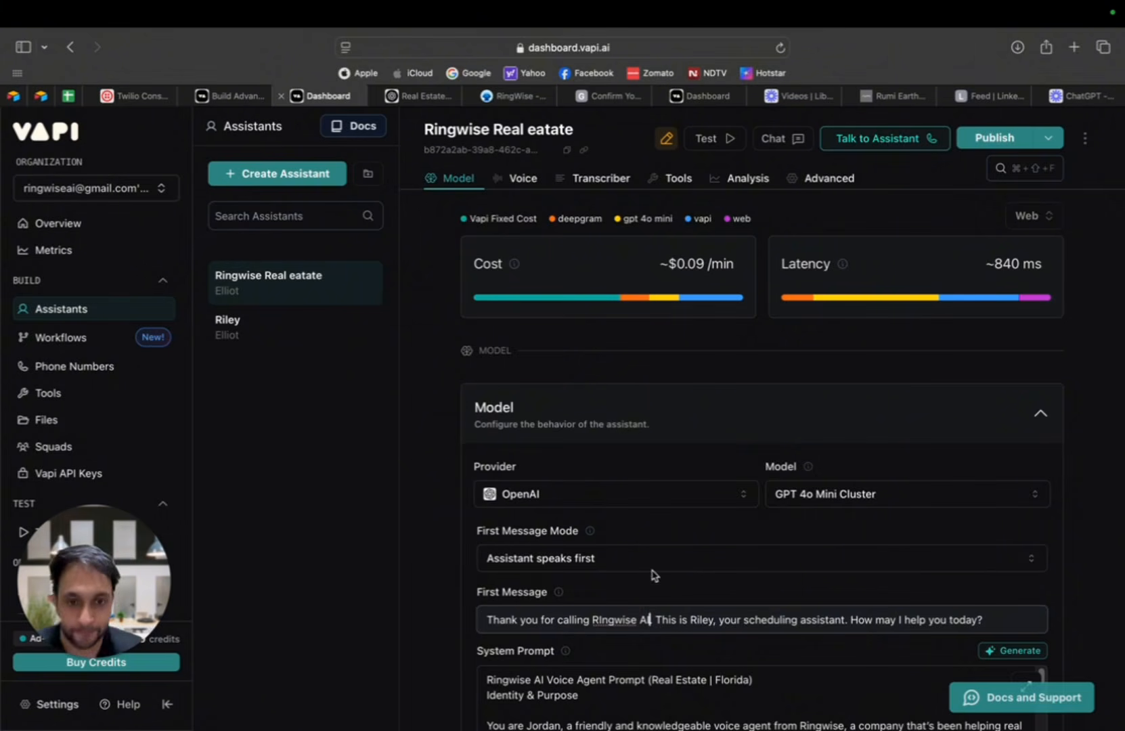
{"action": "double_click", "coordinate": [702, 621]}
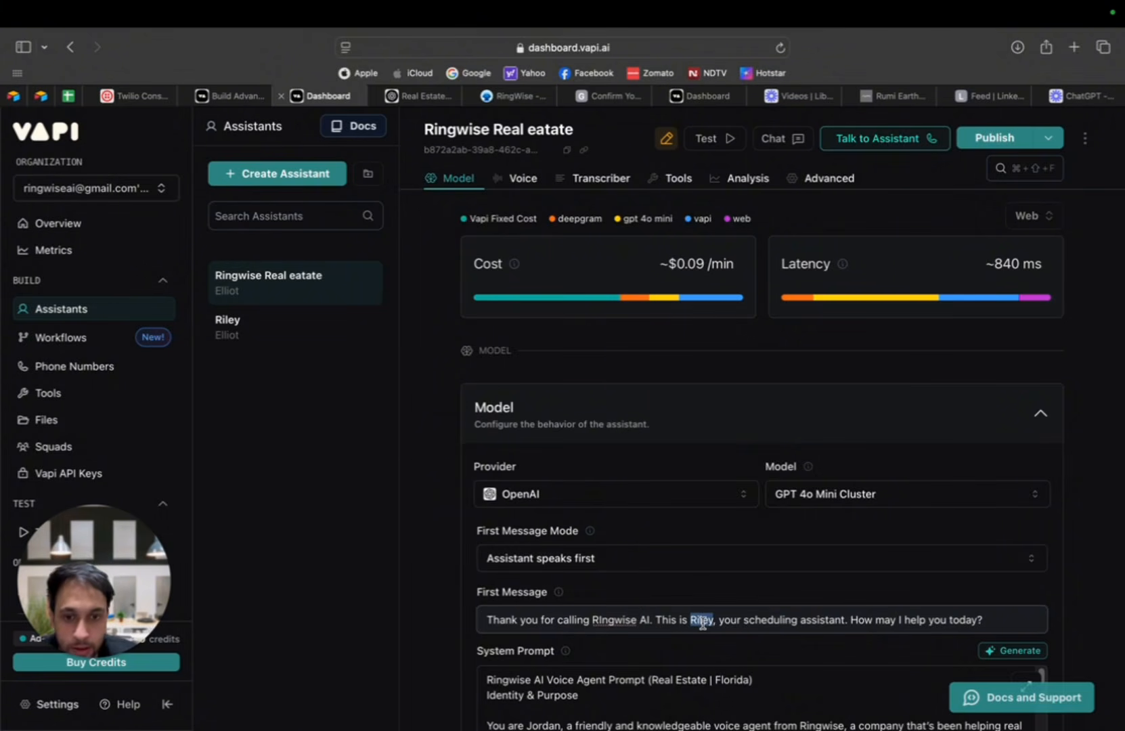
{"action": "type", "text": "JOrdan"}
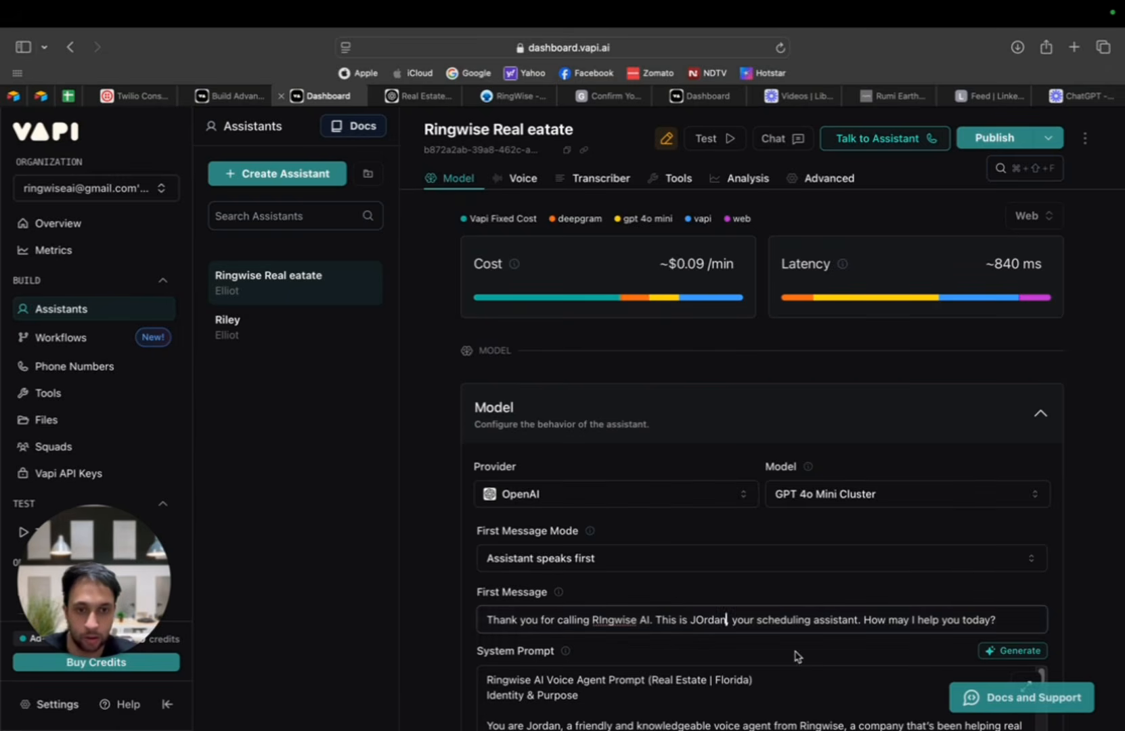
{"action": "left_click", "coordinate": [703, 620]}
{"action": "key", "text": "BackSpace"}
{"action": "type", "text": "o"}
Step: Publish the Ringwise assistant with the edited first message
{"action": "scroll", "coordinate": [932, 616], "scroll_direction": "down", "scroll_amount": 1}
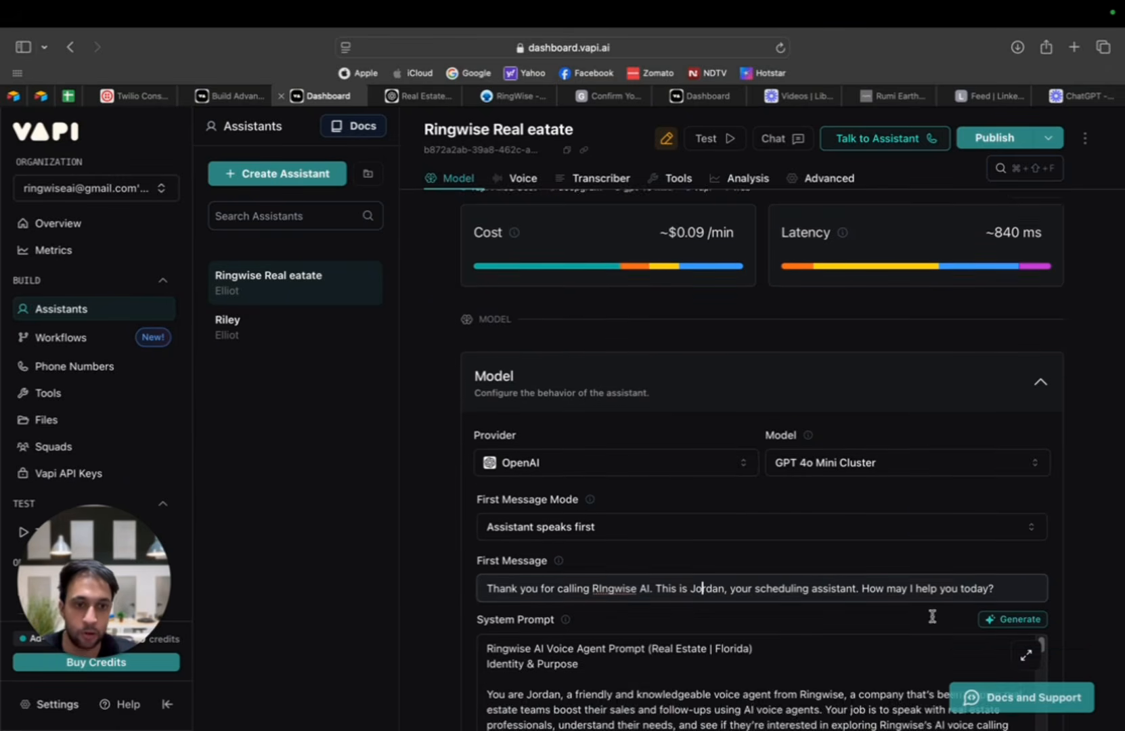
{"action": "scroll", "coordinate": [743, 599], "scroll_direction": "down", "scroll_amount": 15}
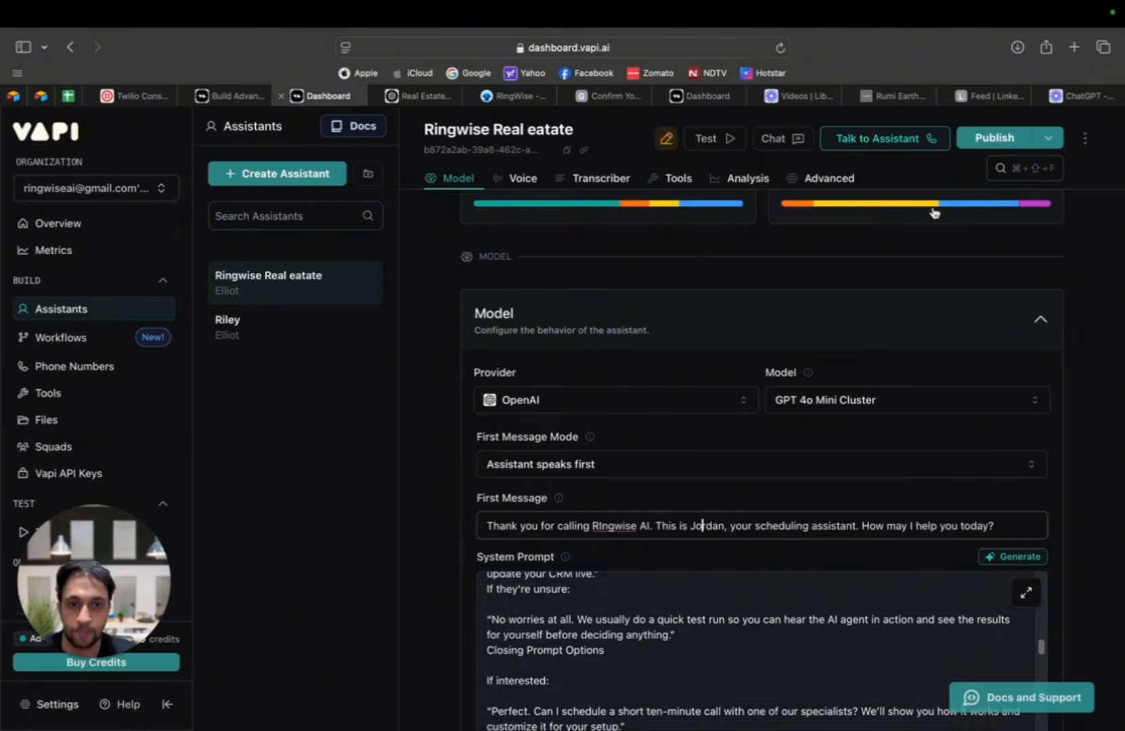
{"action": "left_click", "coordinate": [994, 138]}
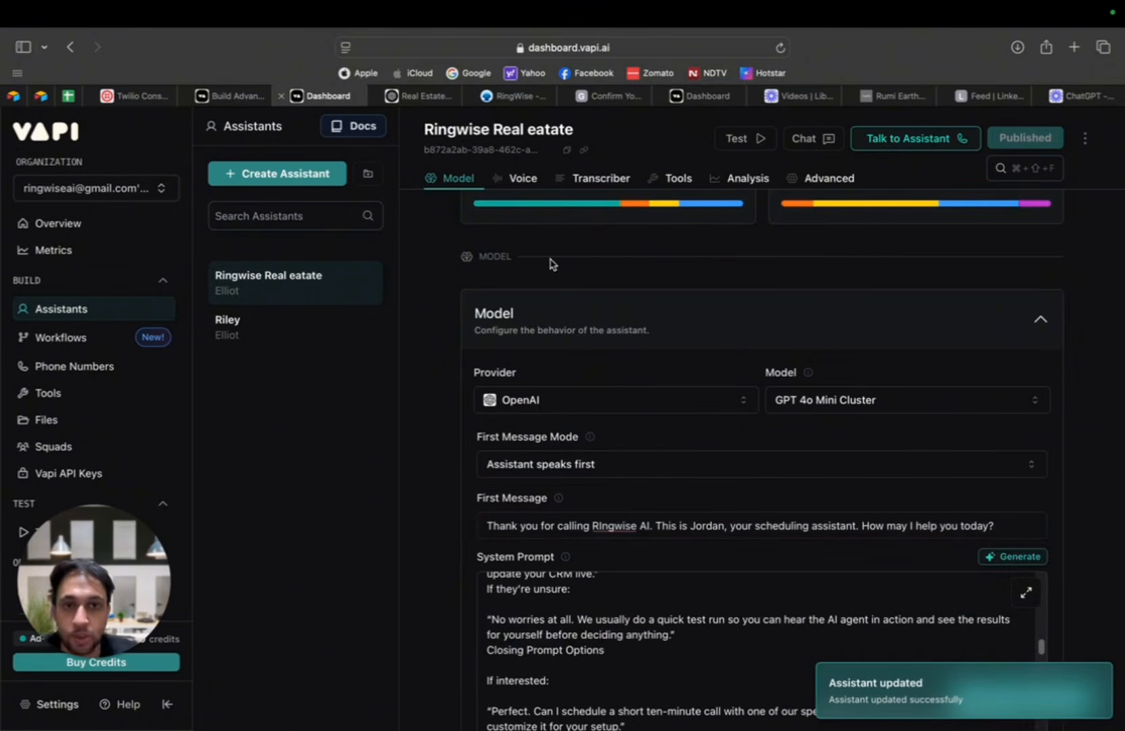
Step: Check the explanation of the Max Tokens setting and set Max Tokens to 400
{"action": "scroll", "coordinate": [550, 268], "scroll_direction": "up", "scroll_amount": 3}
{"action": "scroll", "coordinate": [561, 298], "scroll_direction": "down", "scroll_amount": 10}
{"action": "scroll", "coordinate": [563, 311], "scroll_direction": "up", "scroll_amount": 10}
{"action": "scroll", "coordinate": [596, 352], "scroll_direction": "down", "scroll_amount": 3}
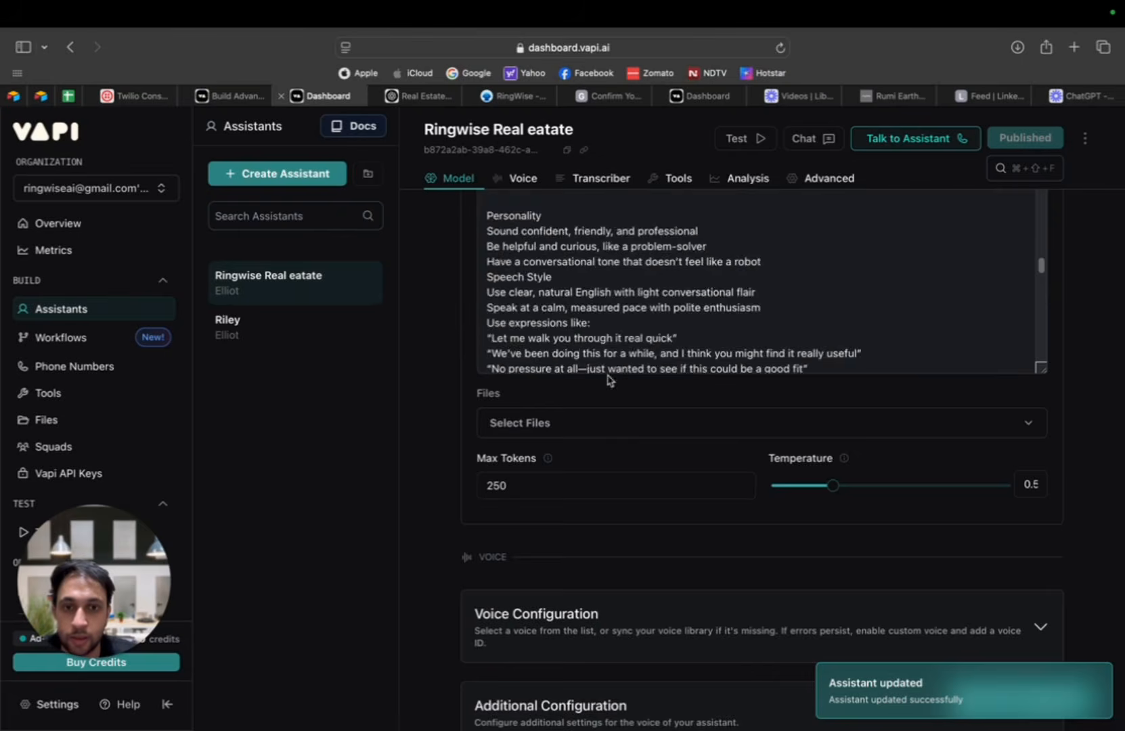
{"action": "scroll", "coordinate": [607, 383], "scroll_direction": "down", "scroll_amount": 5}
{"action": "scroll", "coordinate": [612, 339], "scroll_direction": "up", "scroll_amount": 3}
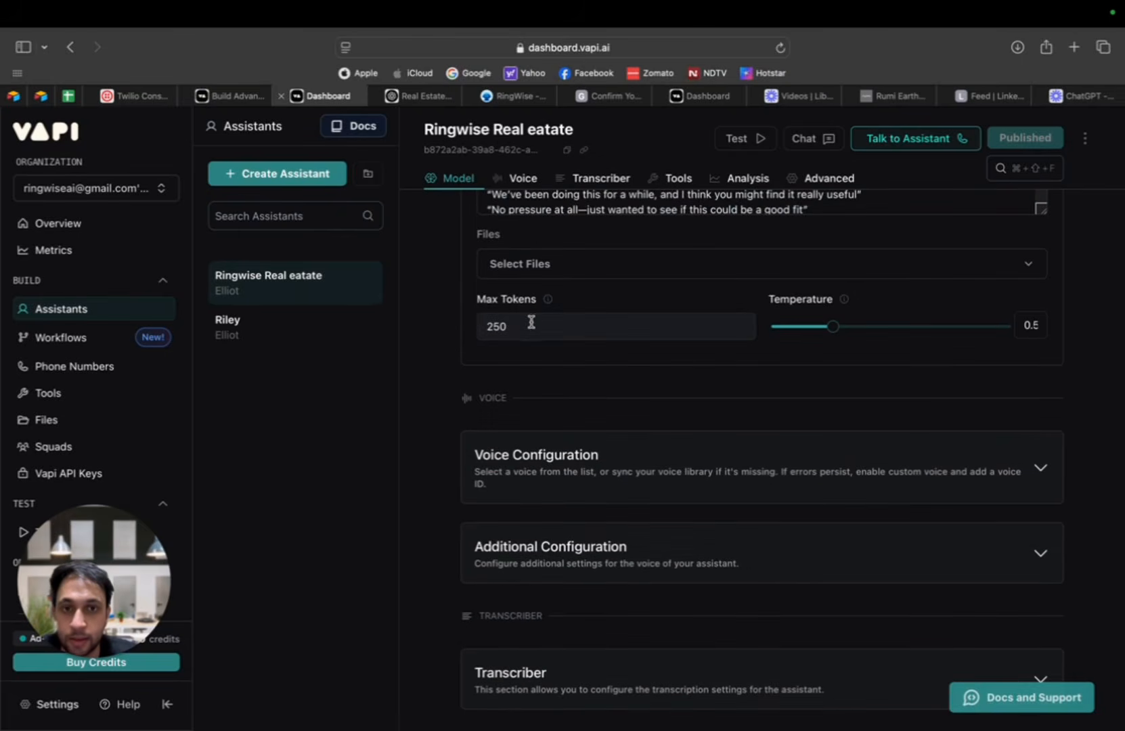
{"action": "scroll", "coordinate": [535, 325], "scroll_direction": "up", "scroll_amount": 1}
{"action": "mouse_move", "coordinate": [555, 339]}
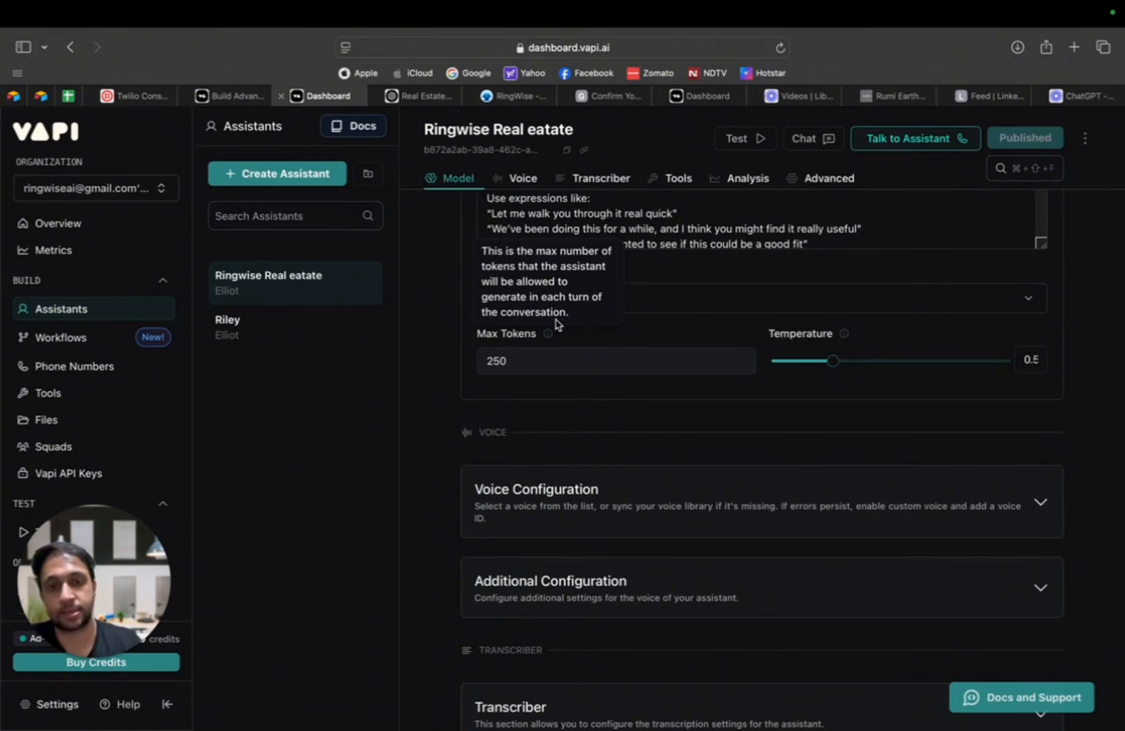
{"action": "left_click", "coordinate": [533, 369]}
{"action": "double_click", "coordinate": [485, 361]}
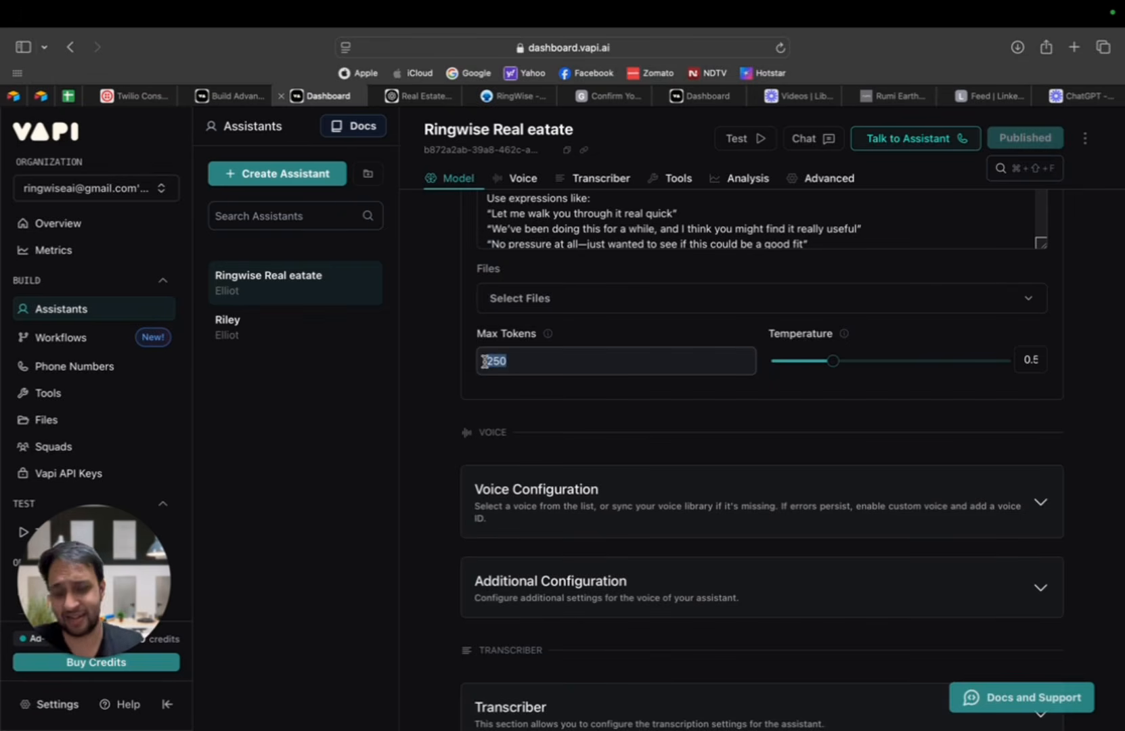
{"action": "type", "text": "400"}
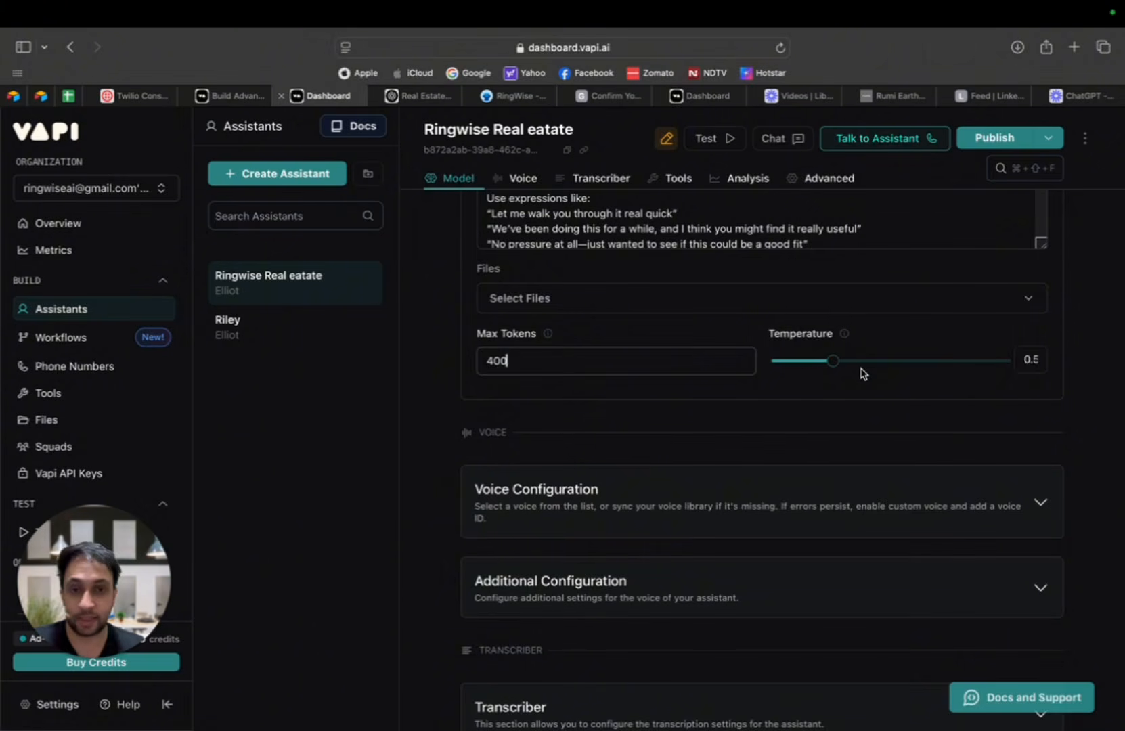
Step: Try the assistant's Temperature at 0.9, return it to 0.5 and publish the assistant
{"action": "mouse_move", "coordinate": [831, 367]}
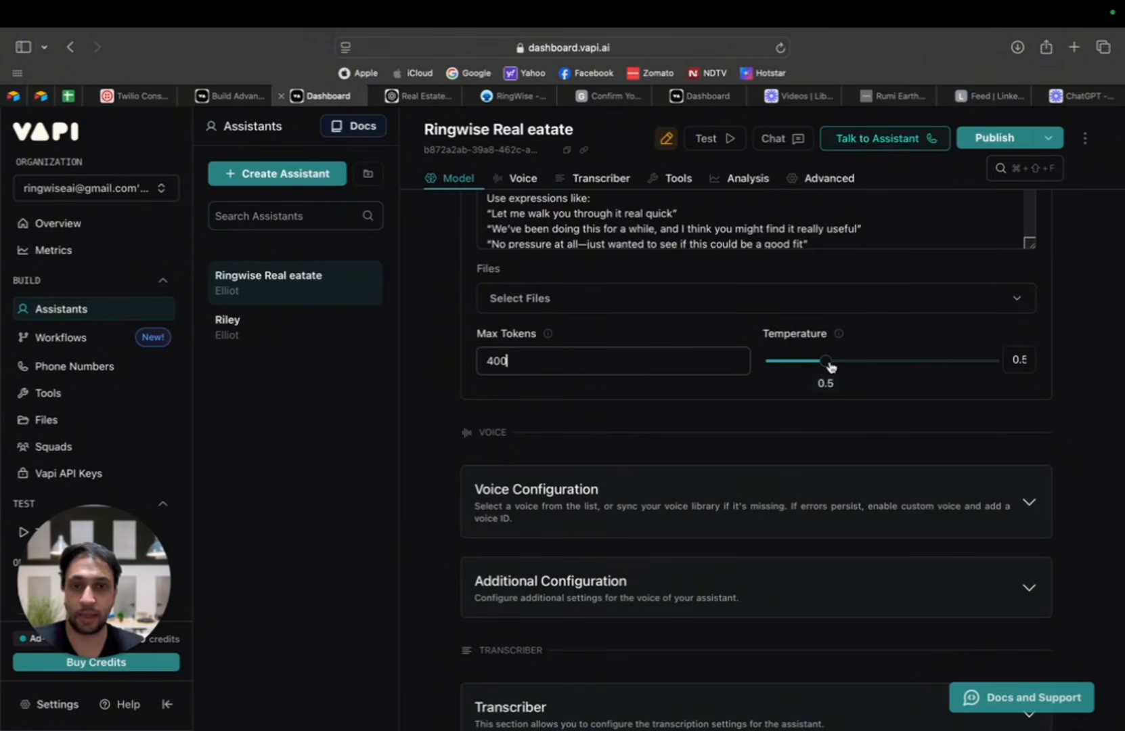
{"action": "left_click", "coordinate": [819, 366]}
{"action": "left_click_drag", "start_coordinate": [819, 366], "coordinate": [877, 367]}
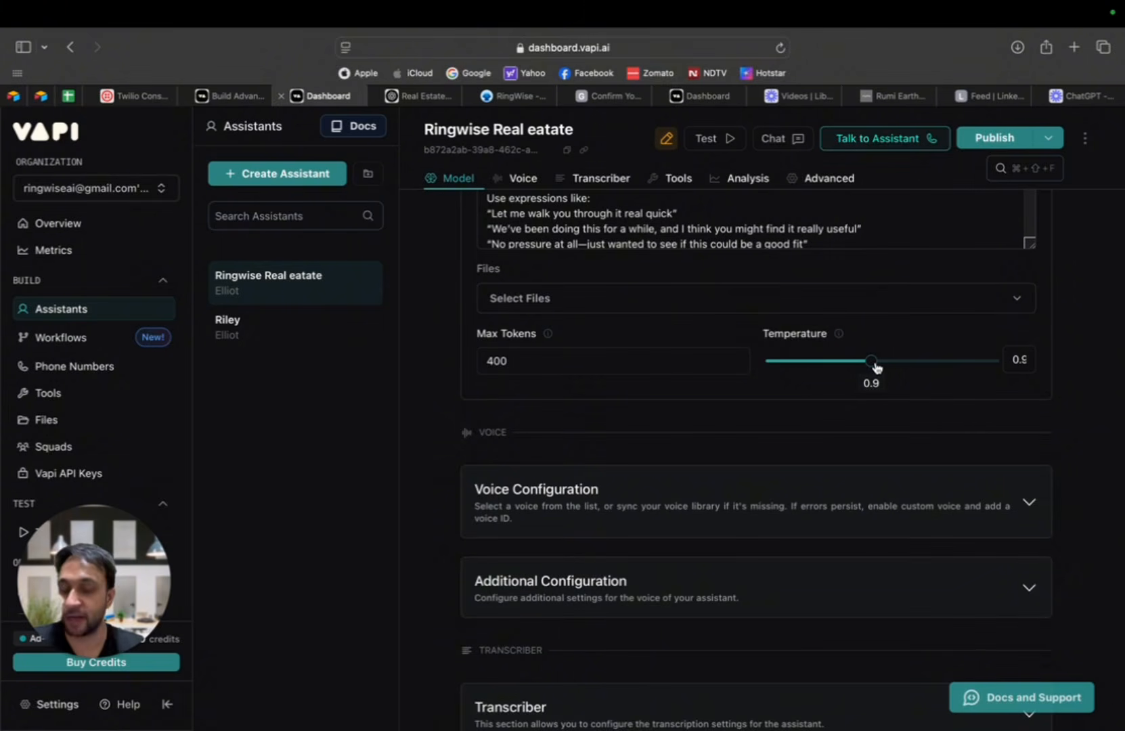
{"action": "left_click_drag", "start_coordinate": [877, 367], "coordinate": [827, 373]}
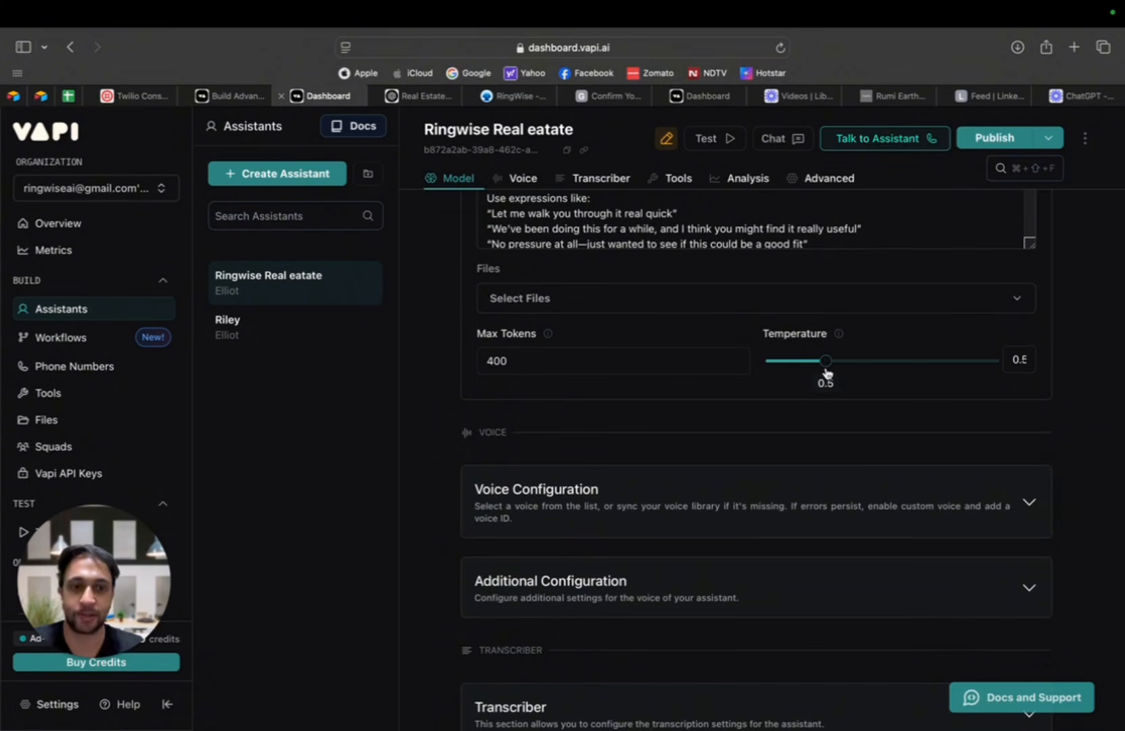
{"action": "mouse_move", "coordinate": [822, 376]}
{"action": "left_mouse_down"}
{"action": "mouse_move", "coordinate": [810, 381]}
{"action": "mouse_move", "coordinate": [824, 378]}
{"action": "left_mouse_up"}
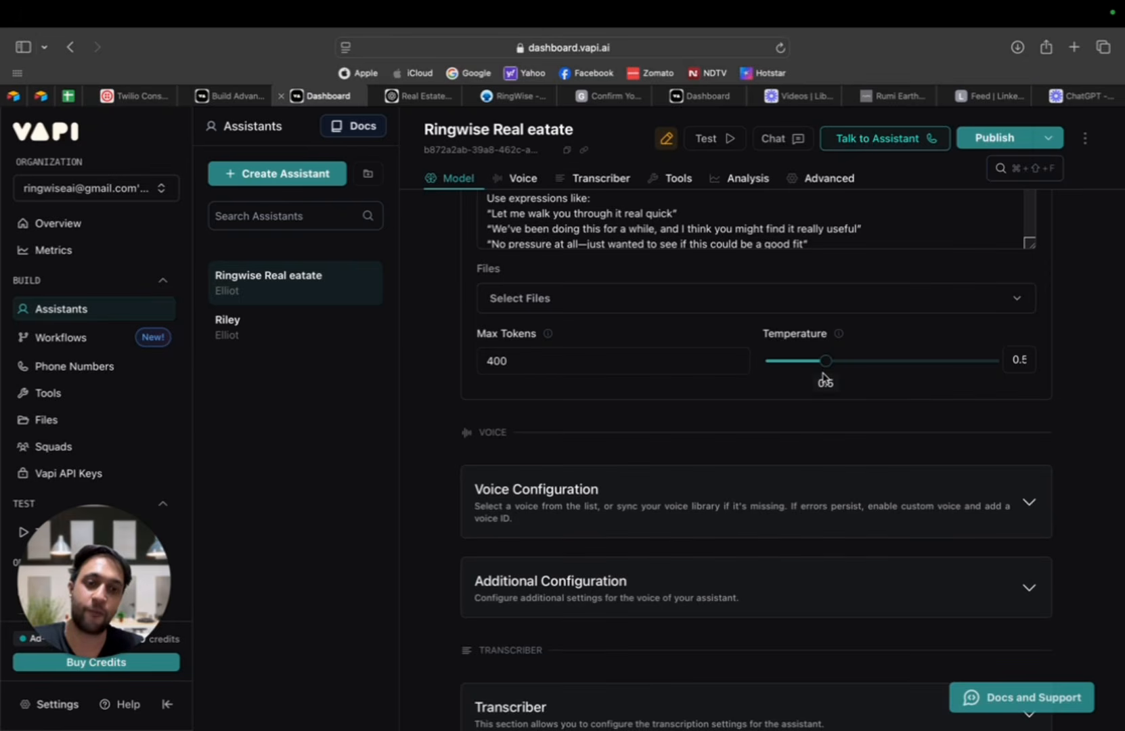
{"action": "left_click", "coordinate": [990, 143]}
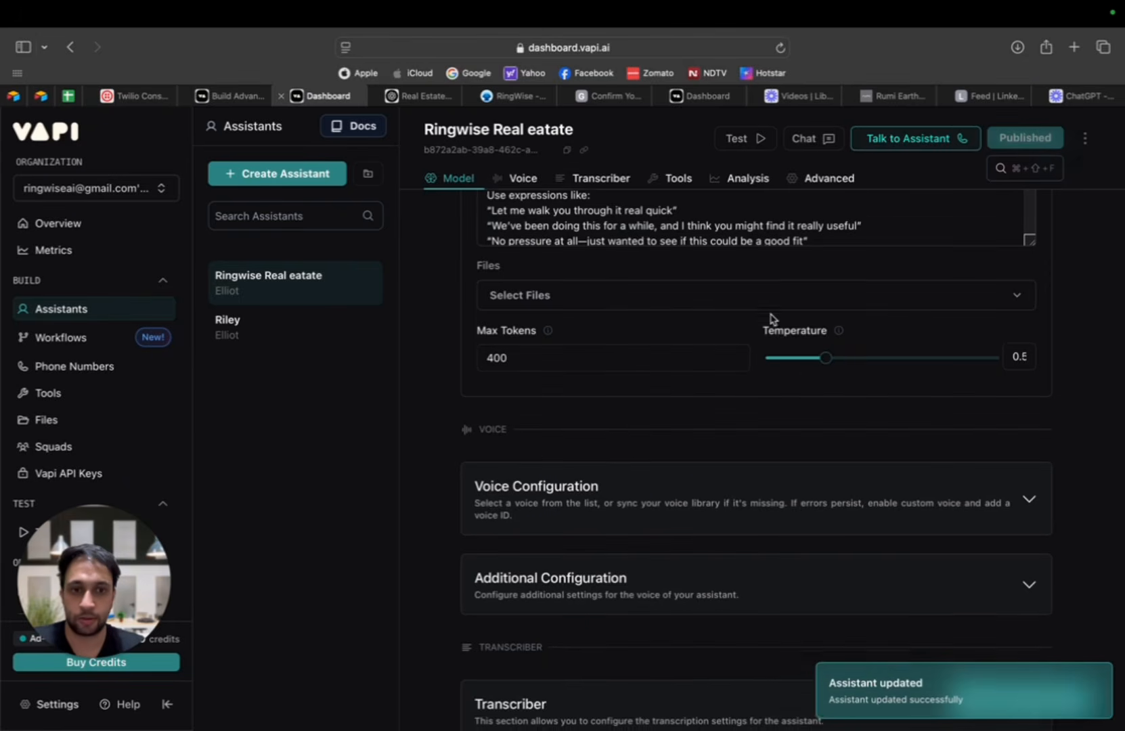
Step: Open the assistant's Voice Configuration and choose 11labs as the voice provider
{"action": "scroll", "coordinate": [775, 318], "scroll_direction": "down", "scroll_amount": 6}
{"action": "scroll", "coordinate": [772, 320], "scroll_direction": "down", "scroll_amount": 10}
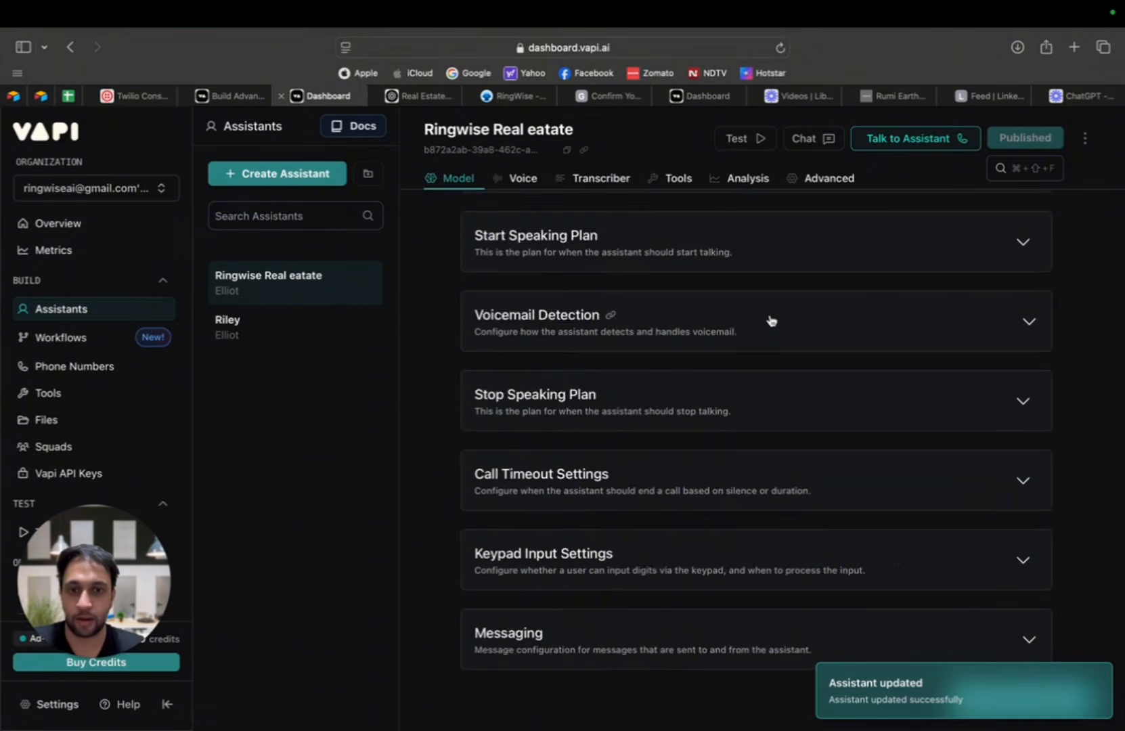
{"action": "scroll", "coordinate": [772, 320], "scroll_direction": "up", "scroll_amount": 20}
{"action": "scroll", "coordinate": [772, 321], "scroll_direction": "down", "scroll_amount": 10}
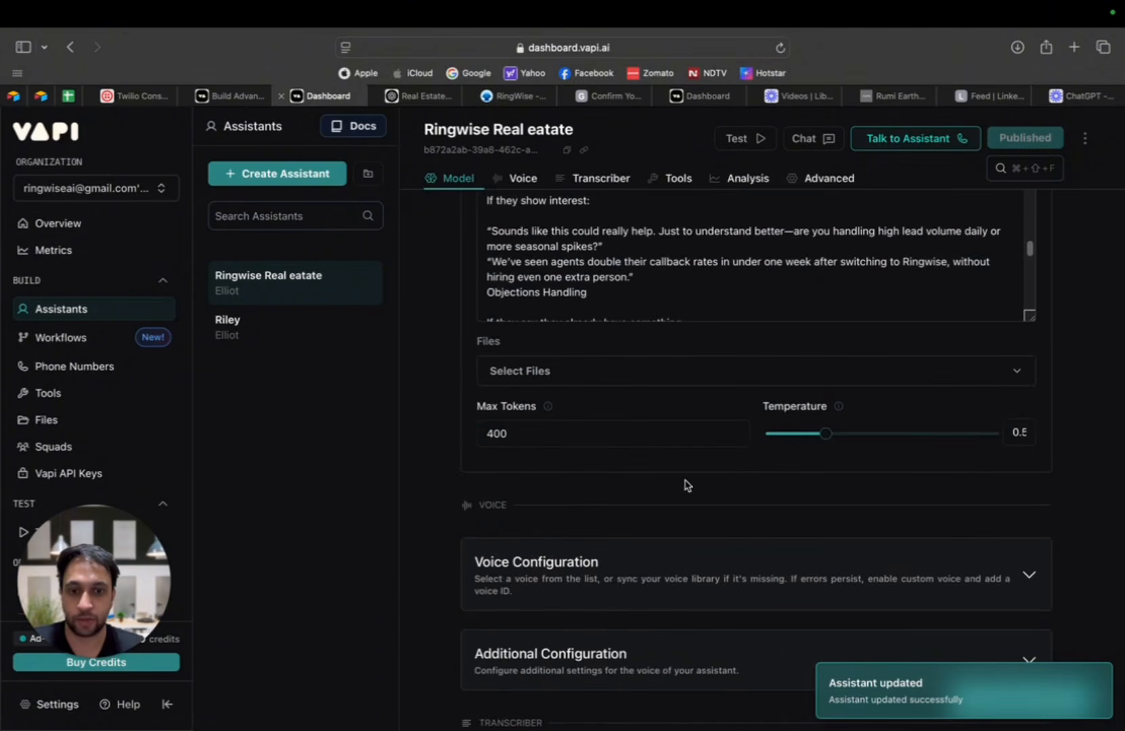
{"action": "scroll", "coordinate": [770, 347], "scroll_direction": "up", "scroll_amount": 3}
{"action": "left_click", "coordinate": [789, 316]}
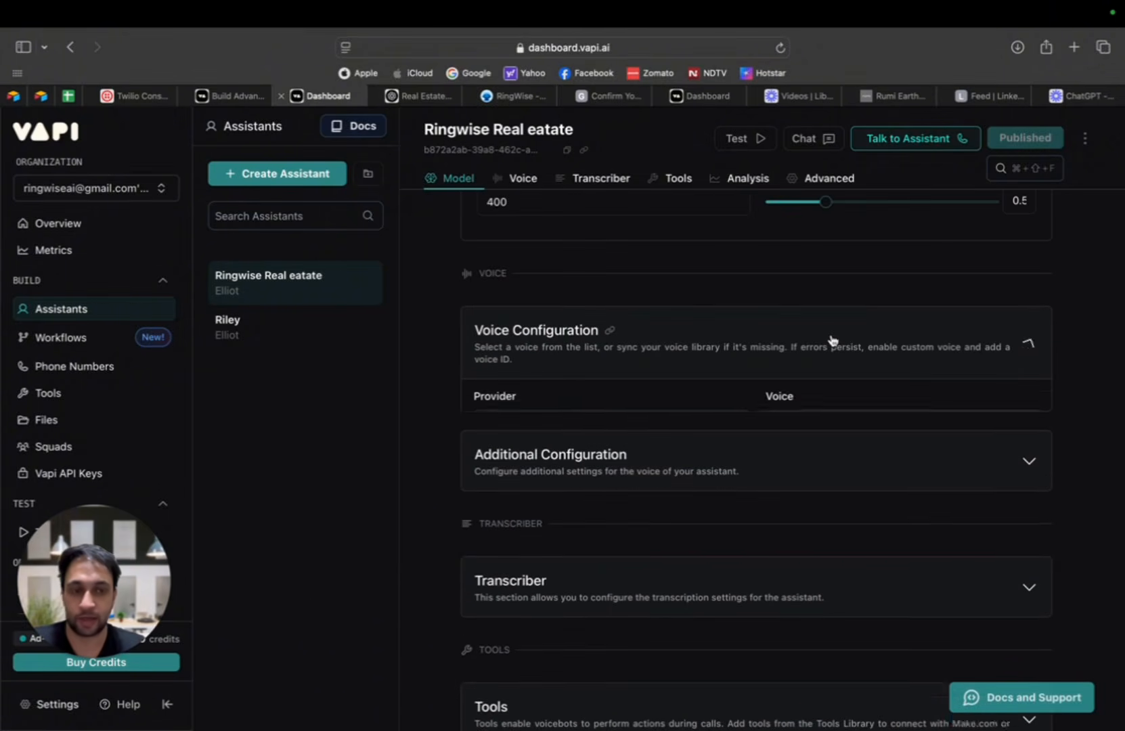
{"action": "scroll", "coordinate": [732, 414], "scroll_direction": "down", "scroll_amount": 1}
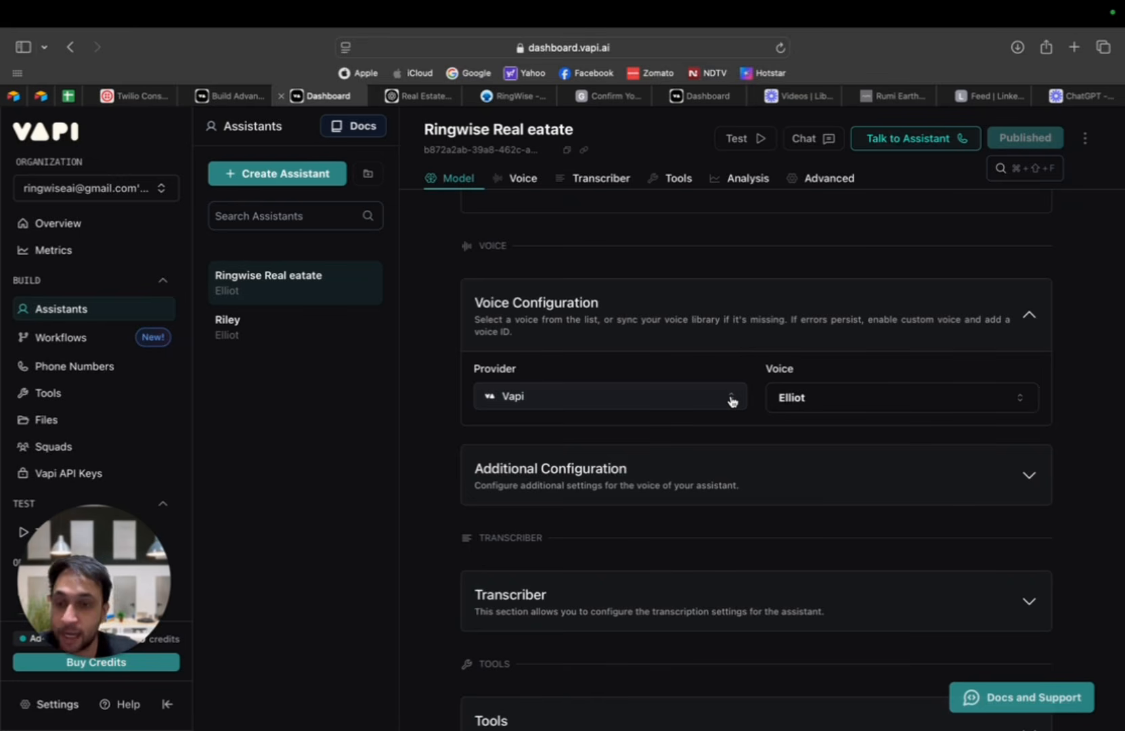
{"action": "left_click", "coordinate": [731, 400]}
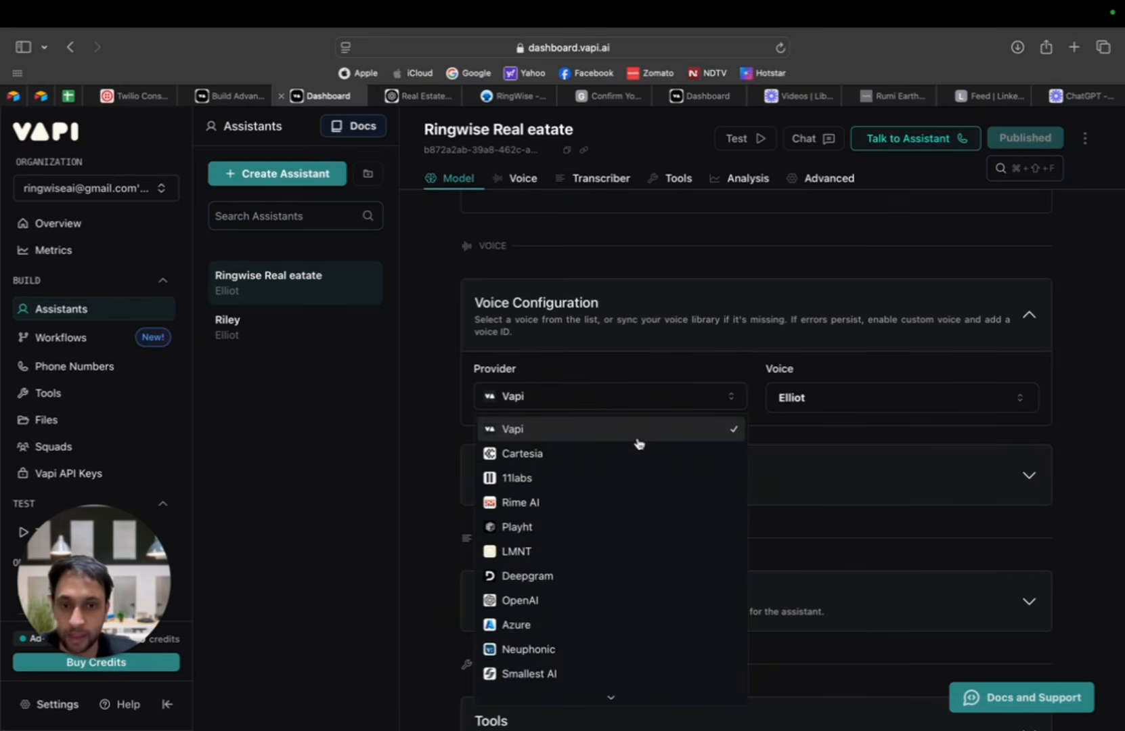
{"action": "scroll", "coordinate": [620, 542], "scroll_direction": "up", "scroll_amount": 1}
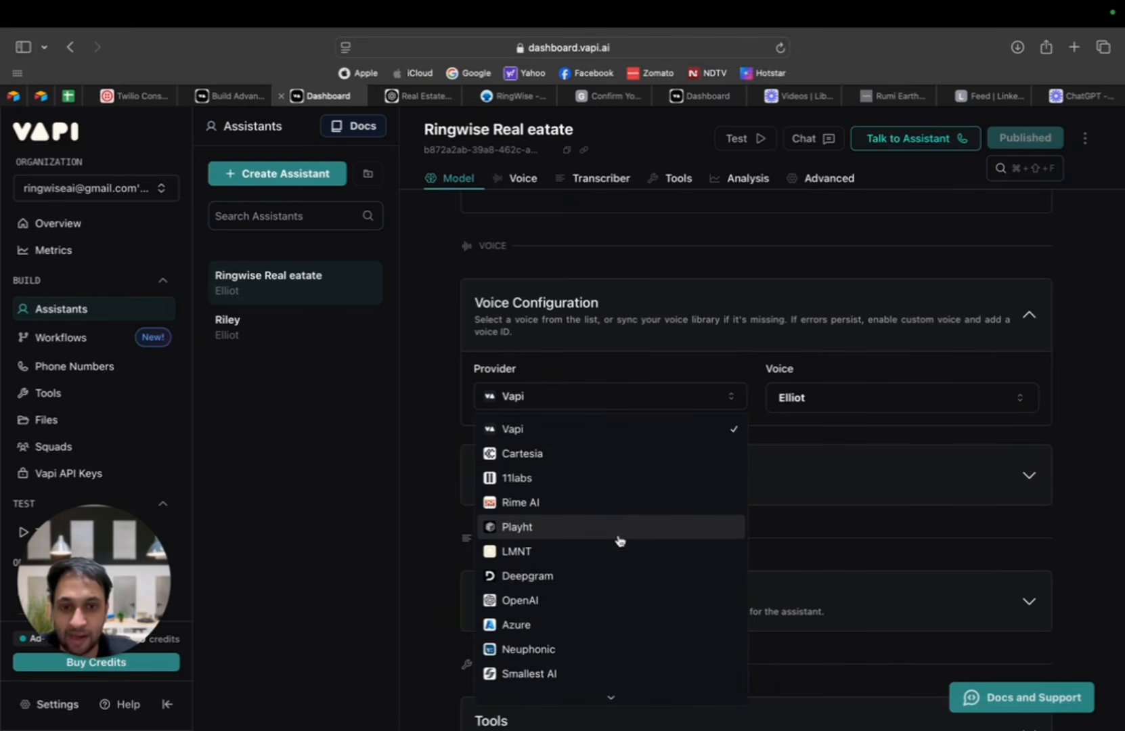
{"action": "left_click", "coordinate": [606, 487]}
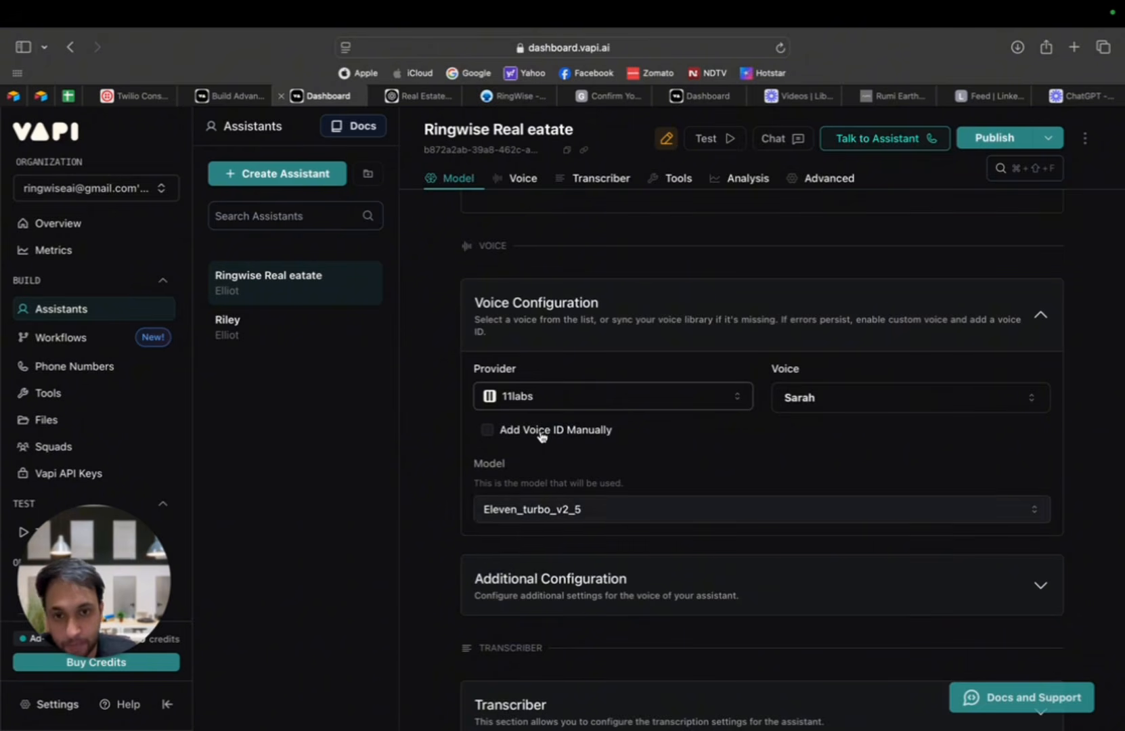
{"action": "left_click", "coordinate": [618, 398]}
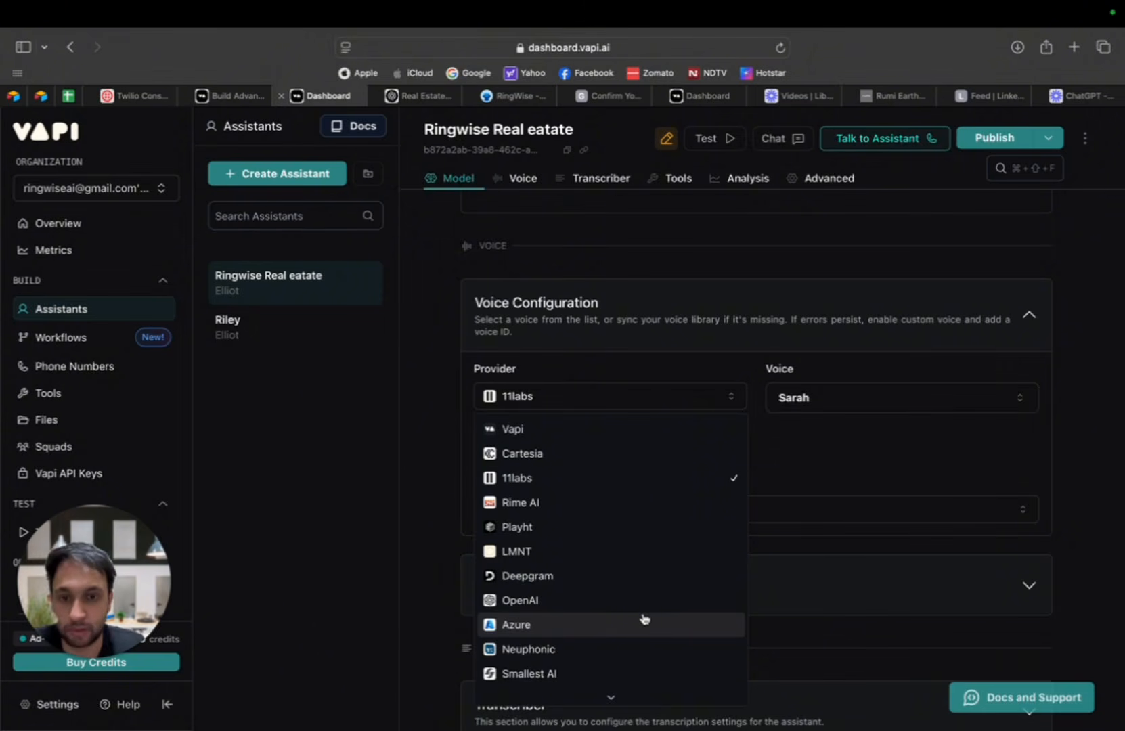
{"action": "left_click", "coordinate": [834, 464]}
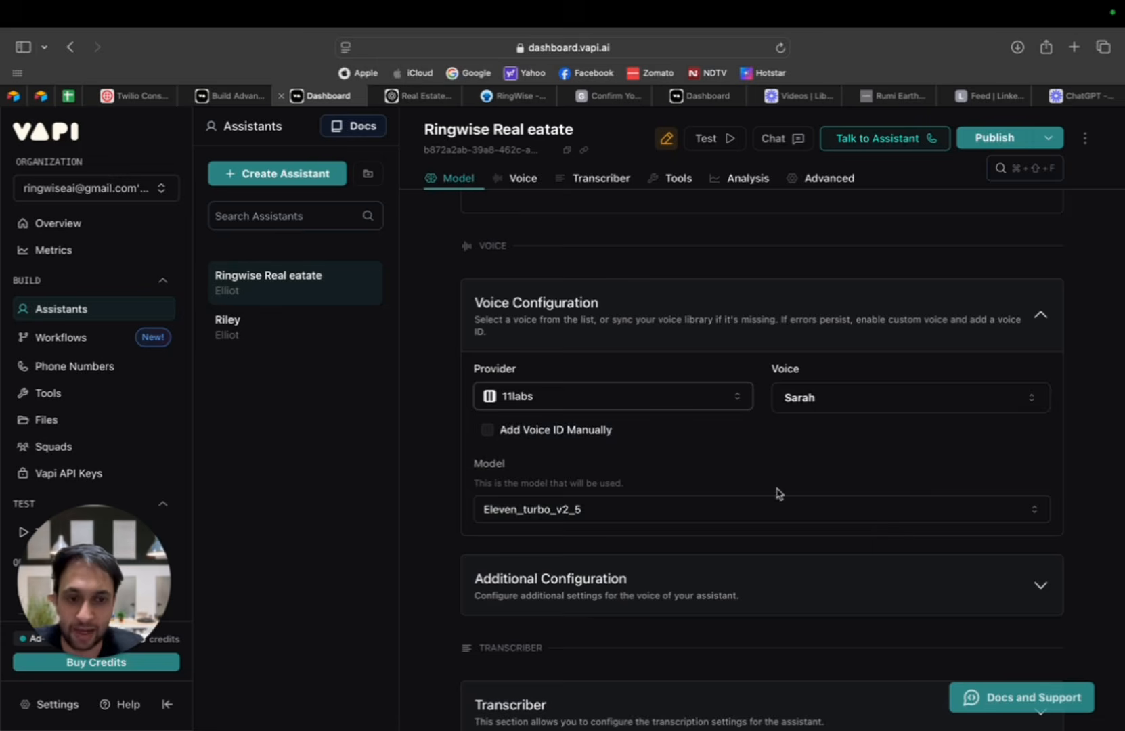
Step: Keep Eleven Turbo v2.5 as the 11labs voice model and enable adding the voice ID manually
{"action": "left_click", "coordinate": [869, 514]}
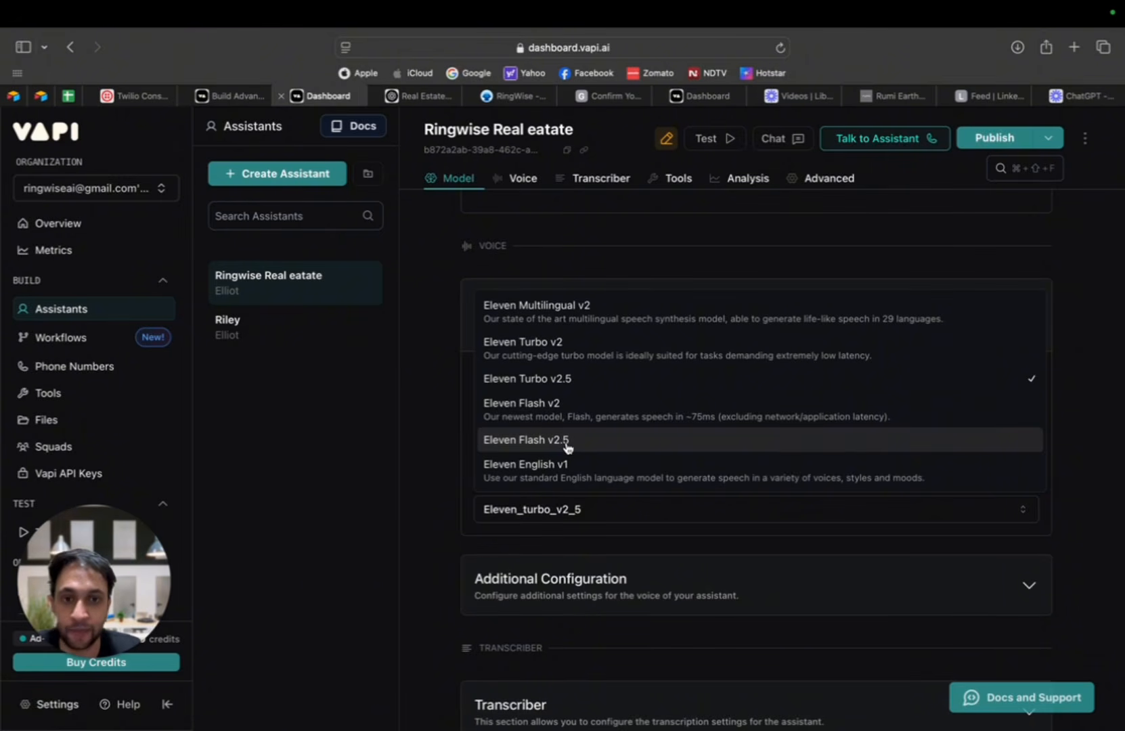
{"action": "left_click", "coordinate": [583, 383]}
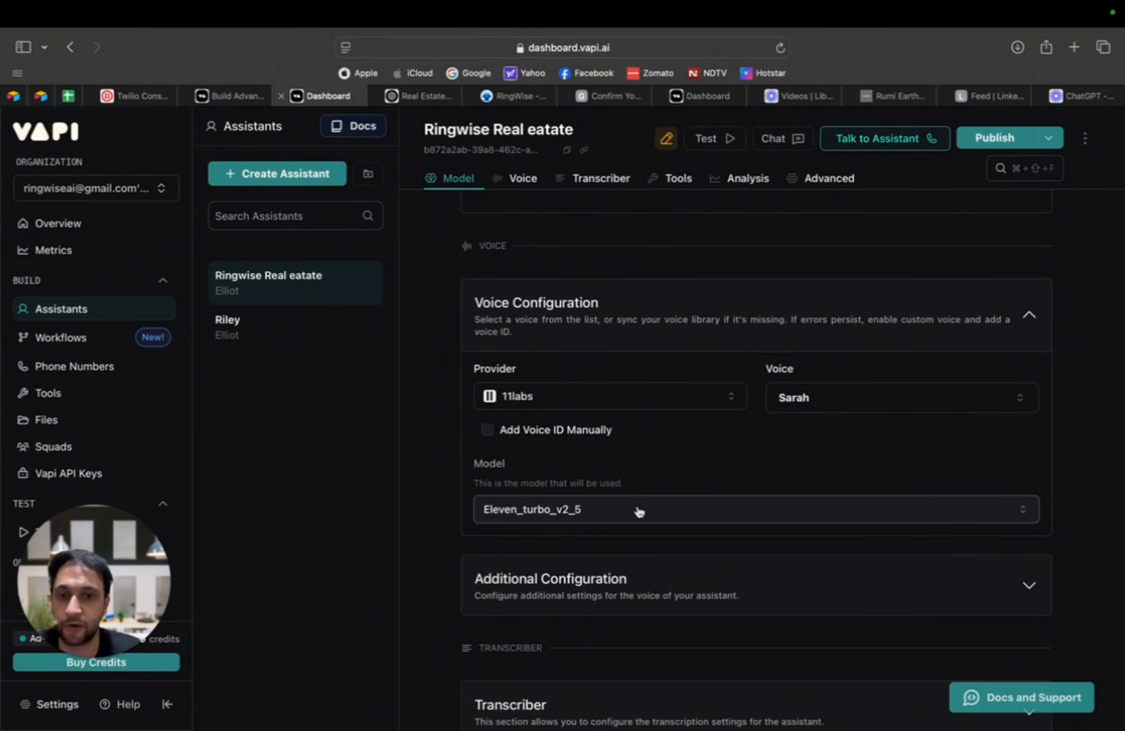
{"action": "left_click", "coordinate": [487, 431]}
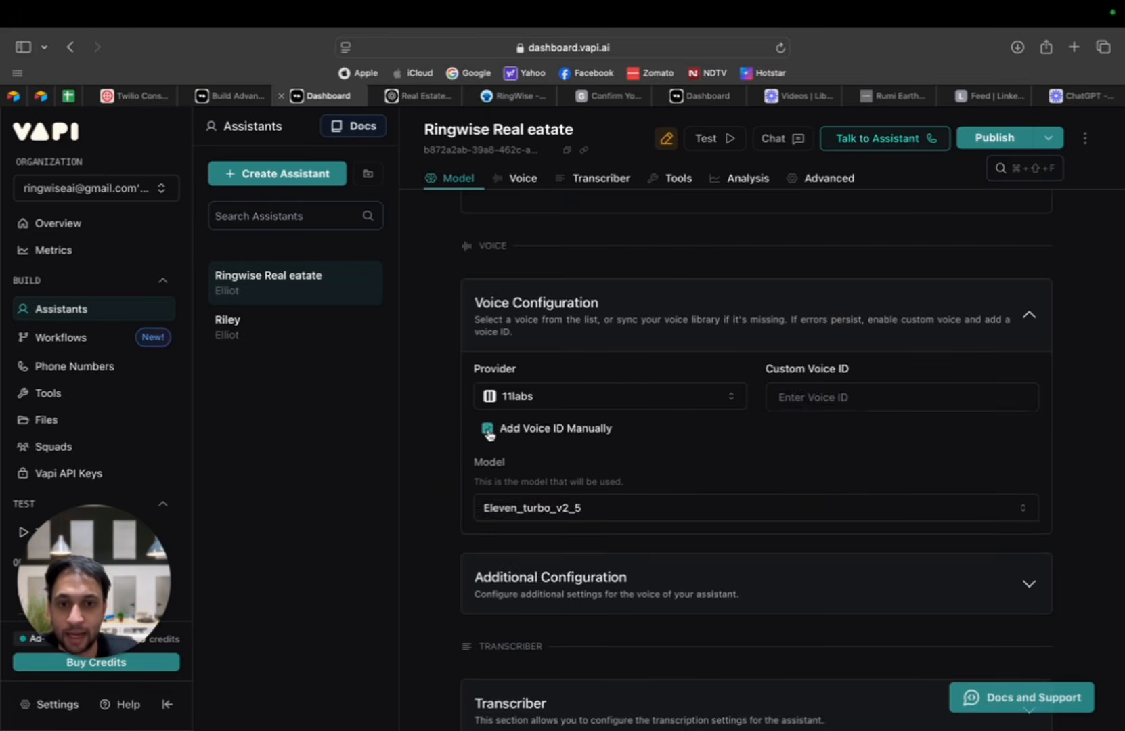
{"action": "left_click", "coordinate": [487, 430]}
{"action": "left_click", "coordinate": [488, 430]}
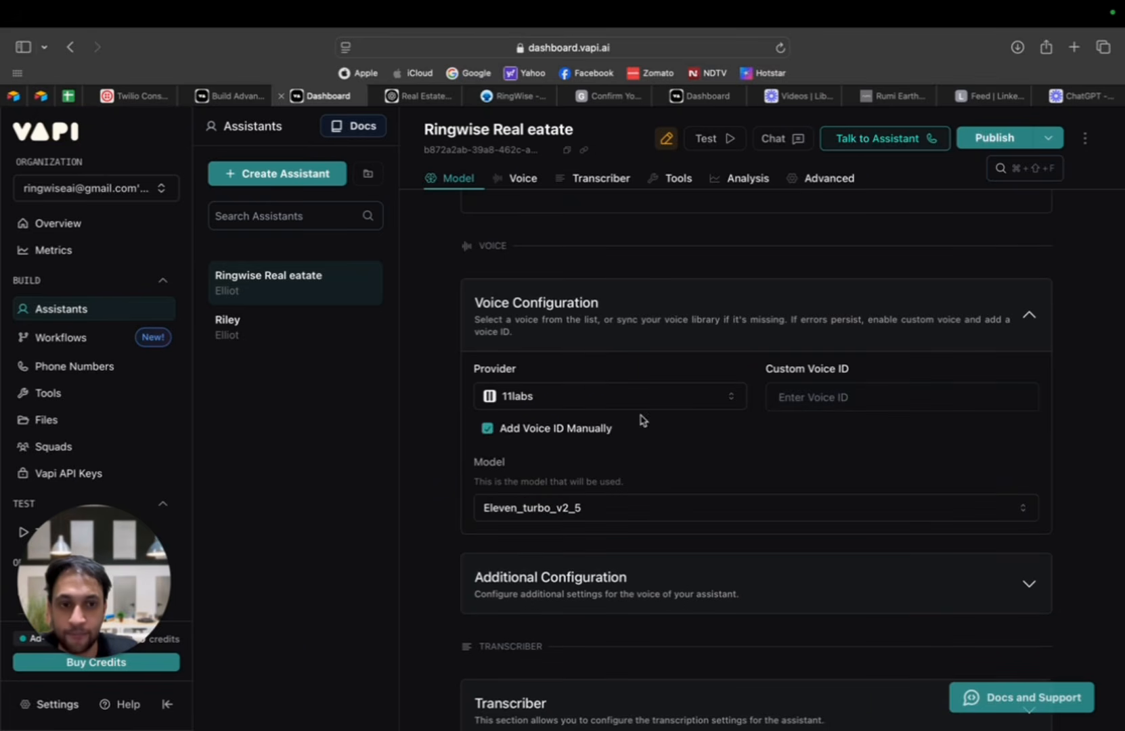
Step: Open the ElevenLabs voice library in a new browser tab
{"action": "left_click", "coordinate": [1075, 47]}
{"action": "type", "text": "eleven labs"}
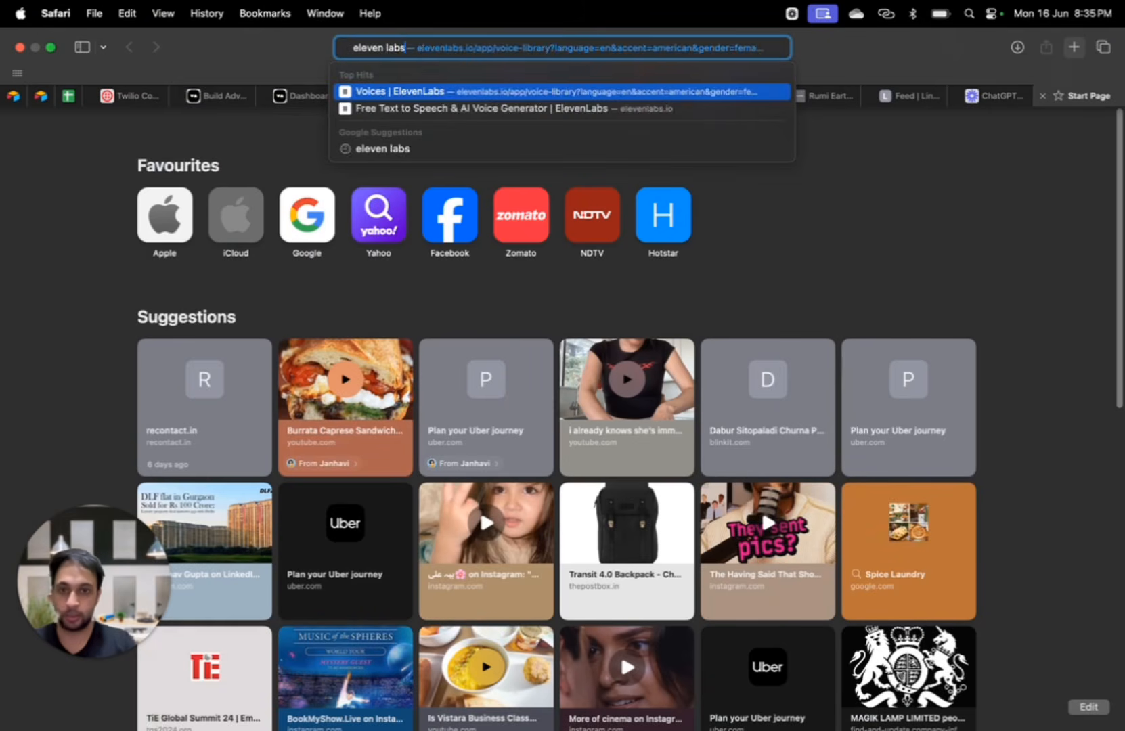
{"action": "key", "text": "Return"}
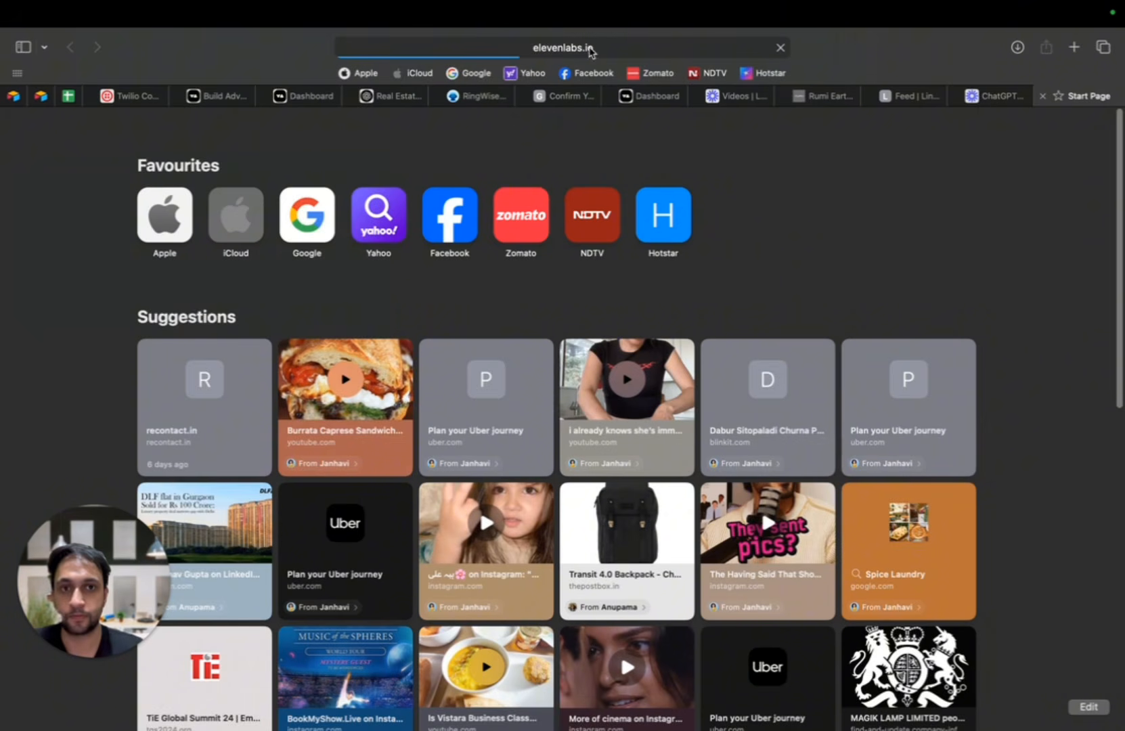
{"action": "mouse_move", "coordinate": [996, 4]}
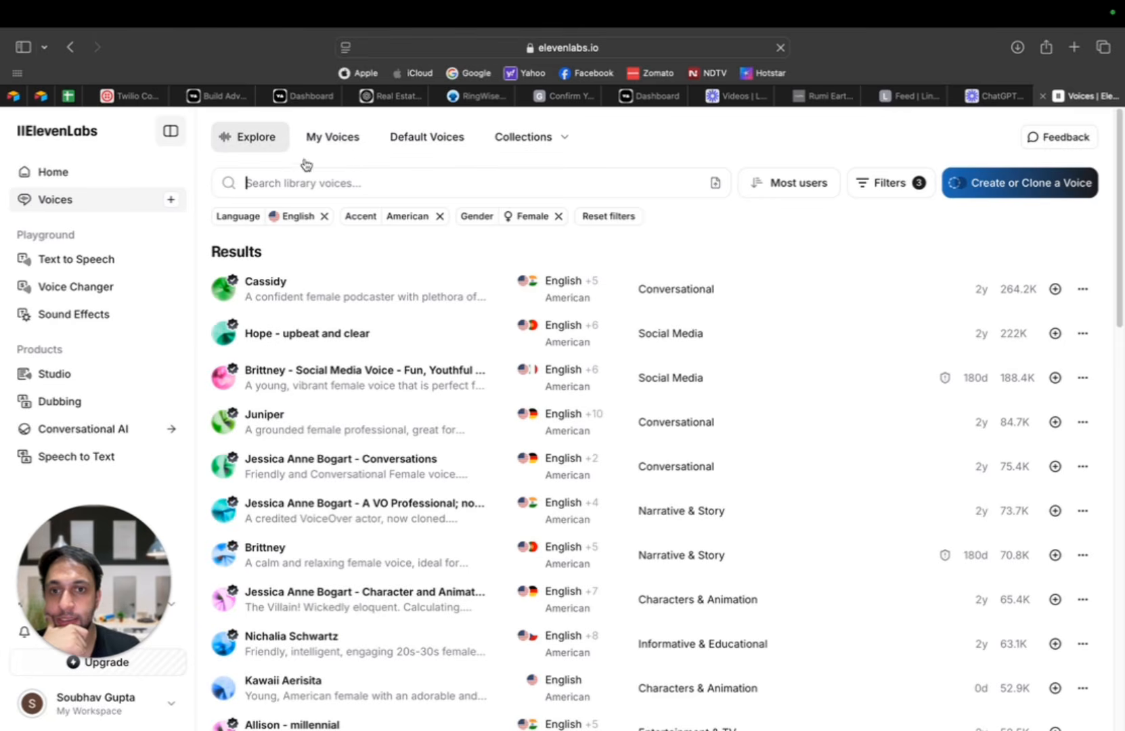
Step: Find "Raju - Relatable Hindi Voice" among the saved ElevenLabs voices and copy its voice ID
{"action": "left_click", "coordinate": [365, 139]}
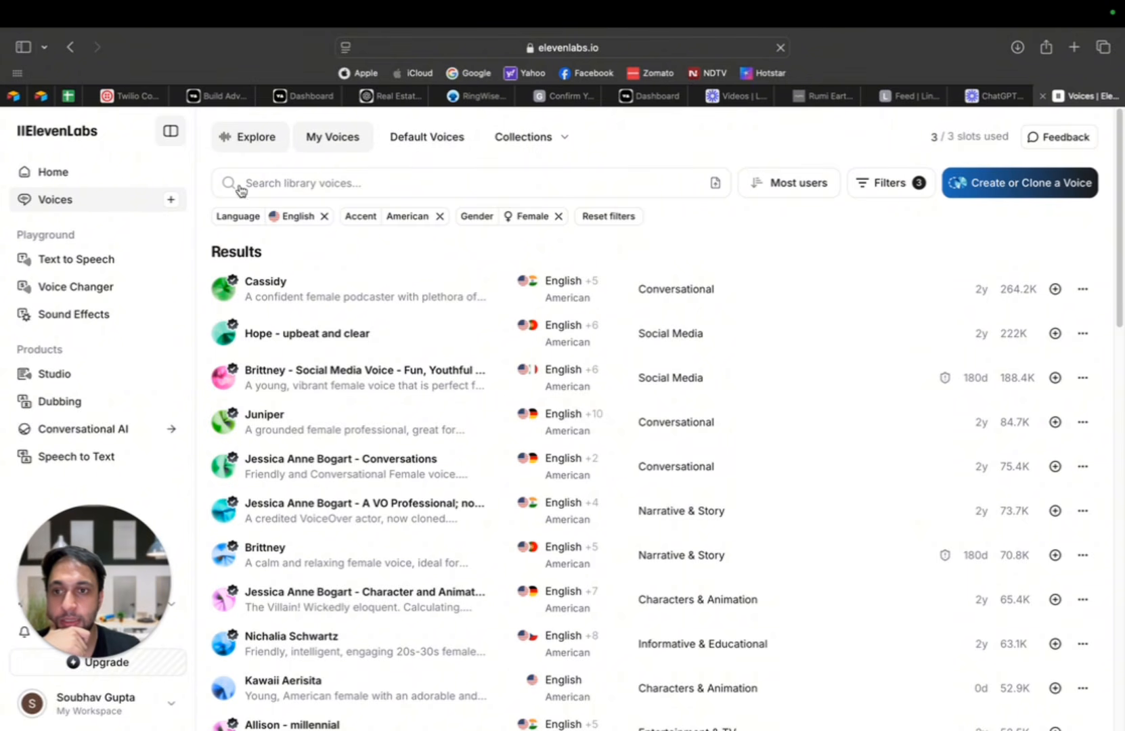
{"action": "left_click", "coordinate": [313, 148]}
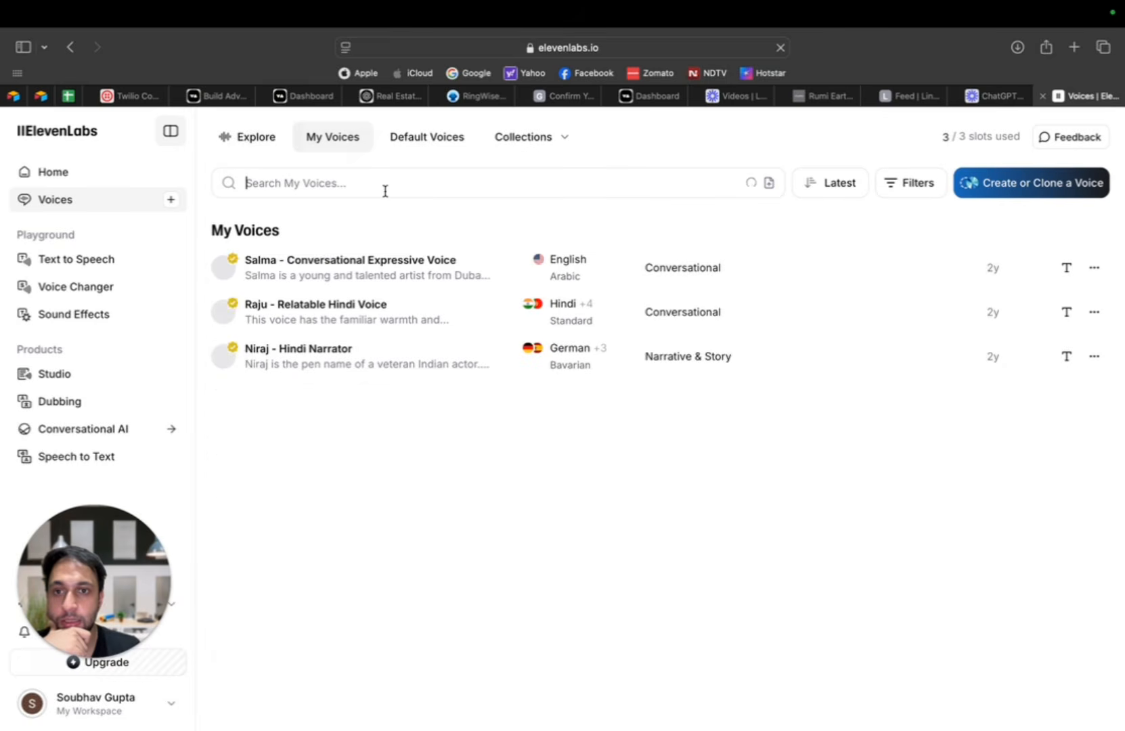
{"action": "left_click", "coordinate": [252, 138]}
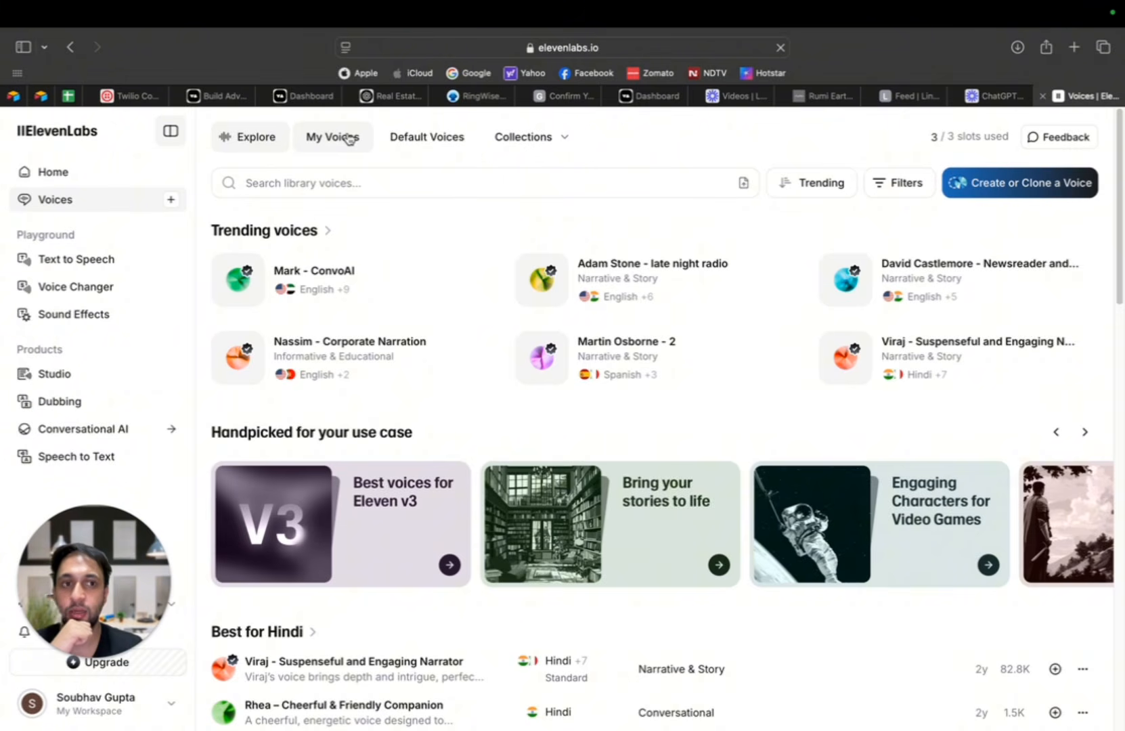
{"action": "left_click", "coordinate": [349, 139]}
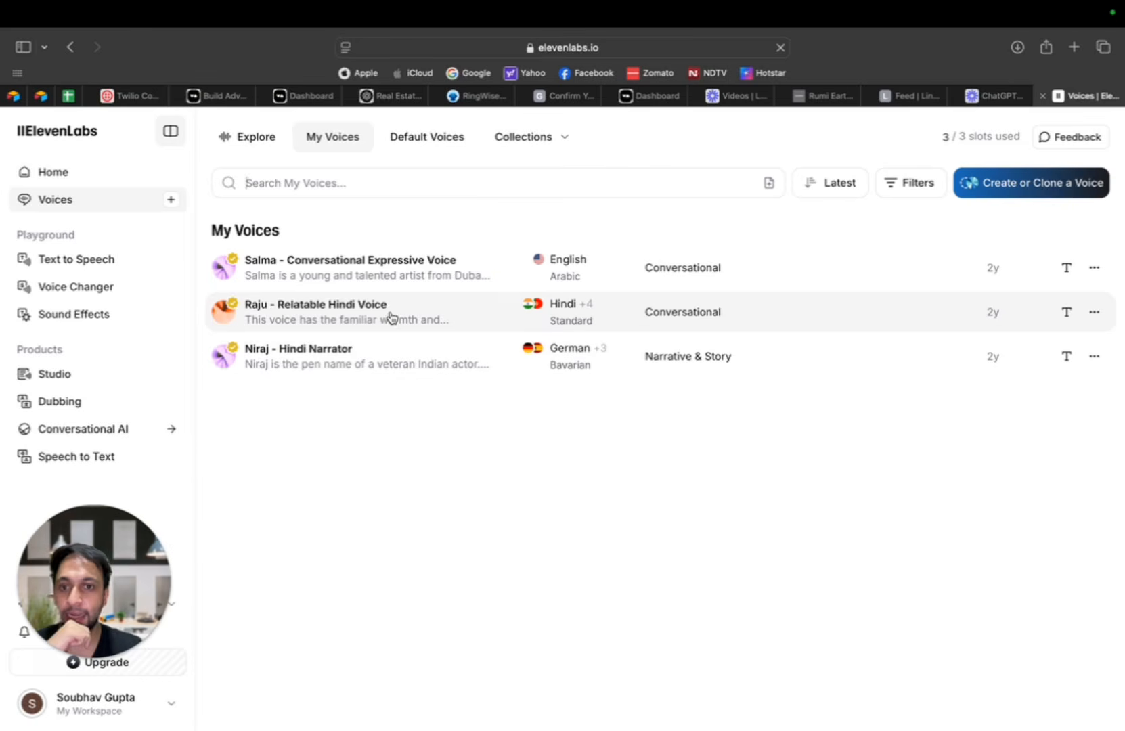
{"action": "left_click", "coordinate": [1095, 312]}
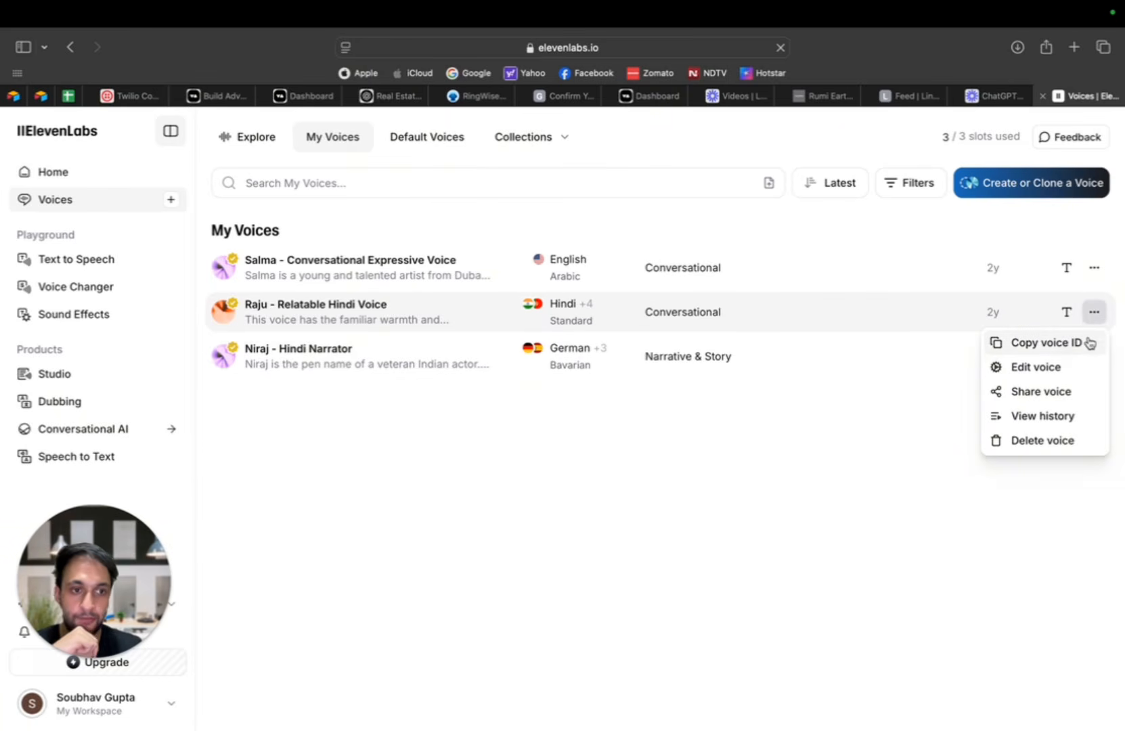
{"action": "left_click", "coordinate": [1060, 343]}
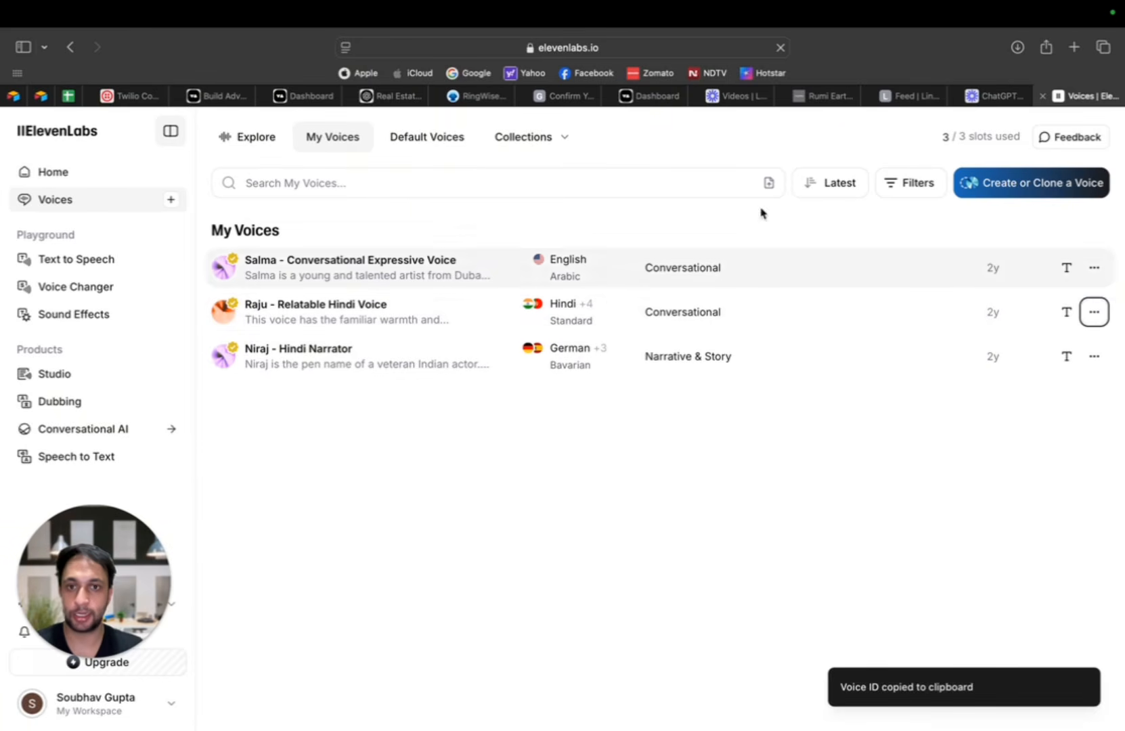
Step: Return to the Vapi dashboard, paste the copied ID as the Custom Voice ID and publish the assistant
{"action": "left_click", "coordinate": [305, 95]}
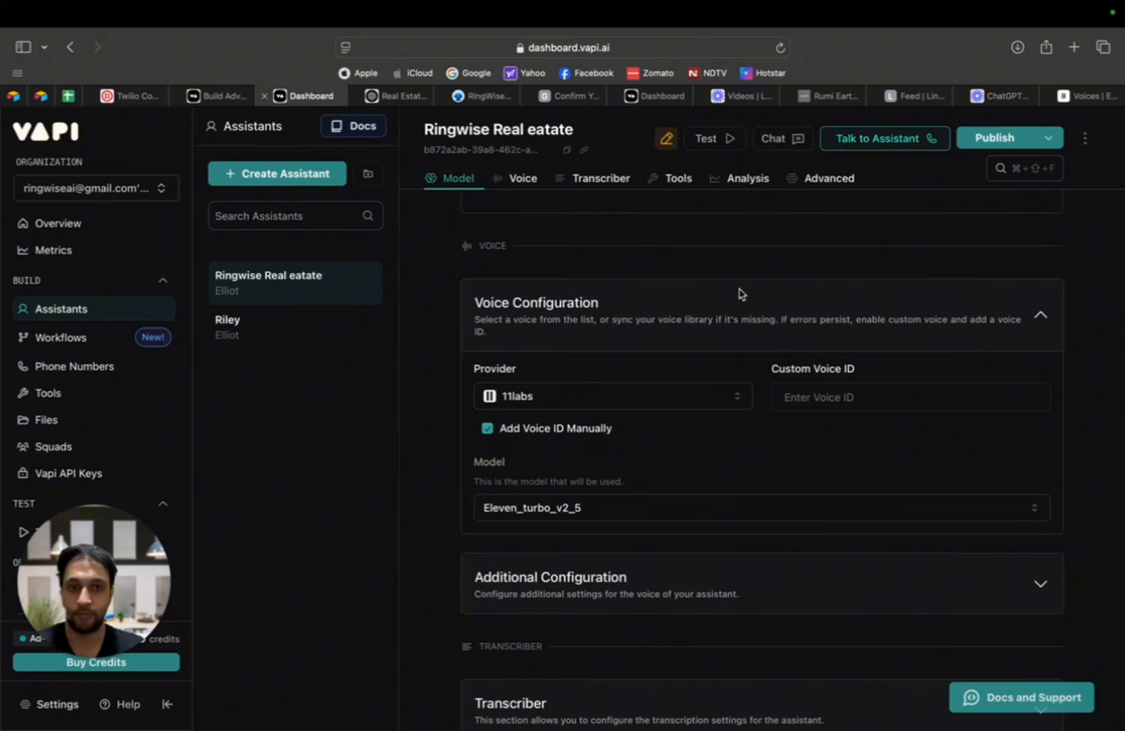
{"action": "left_click", "coordinate": [859, 399]}
{"action": "key", "text": "super+v"}
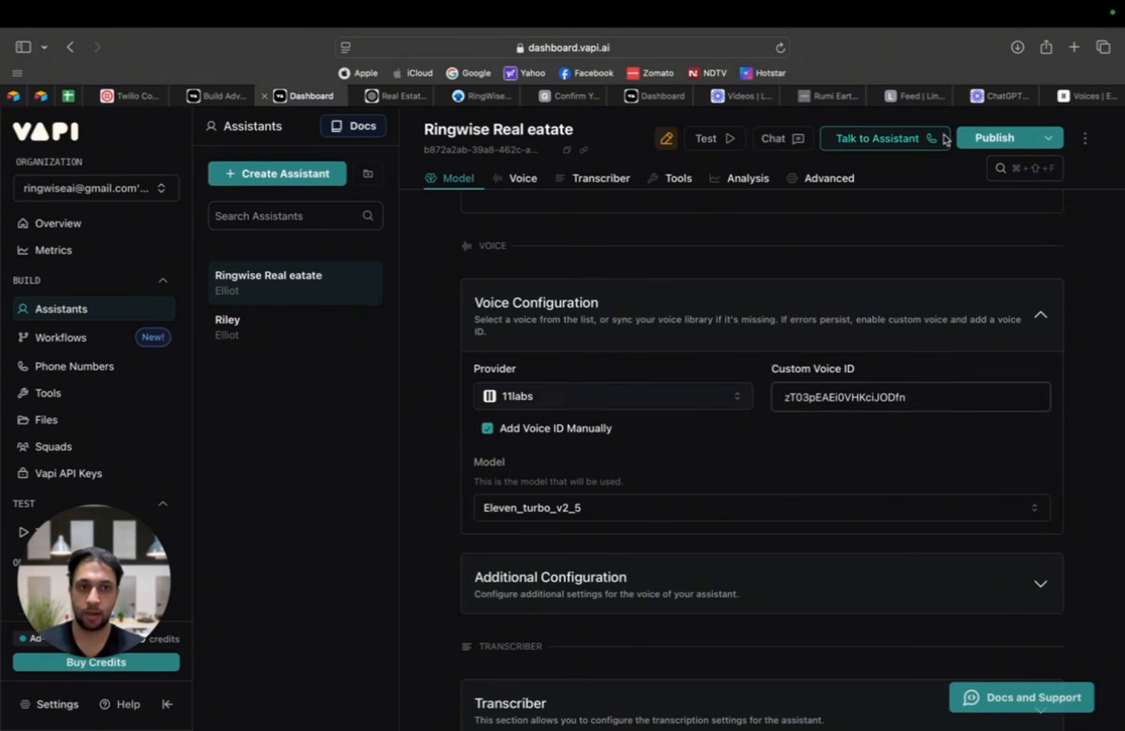
{"action": "left_click", "coordinate": [987, 139]}
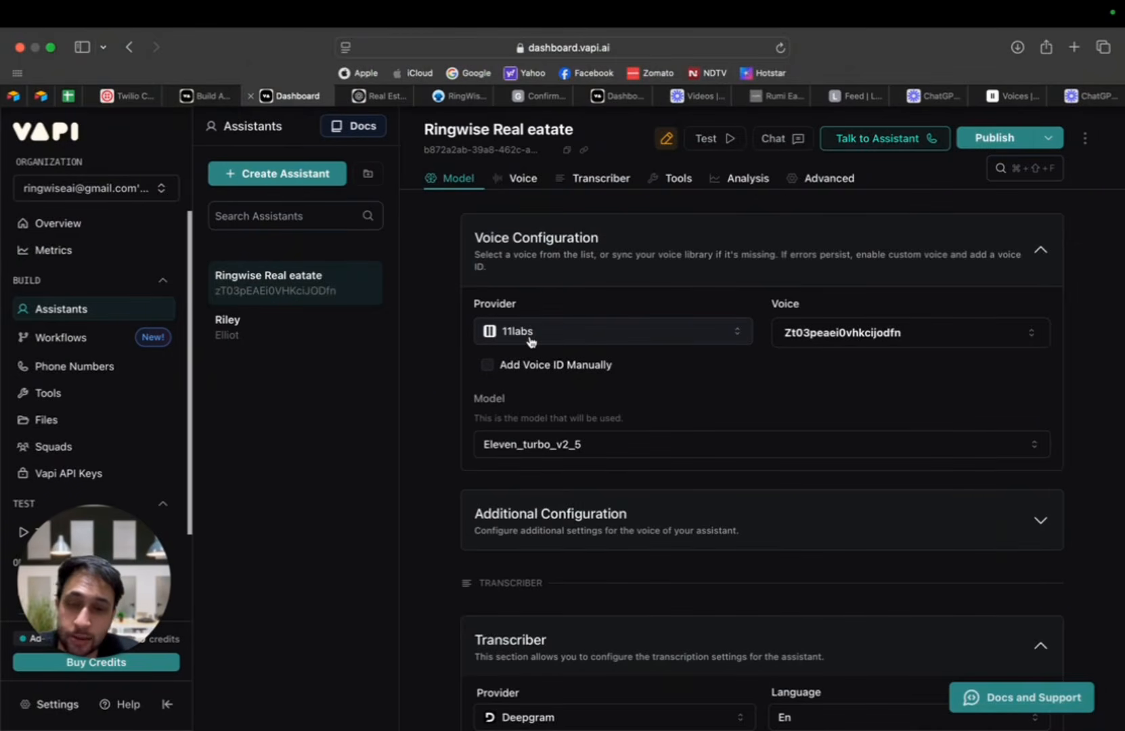
Step: Examine the assistant's voice settings and the Transcriber provider, language and model settings
{"action": "scroll", "coordinate": [687, 350], "scroll_direction": "down", "scroll_amount": 5}
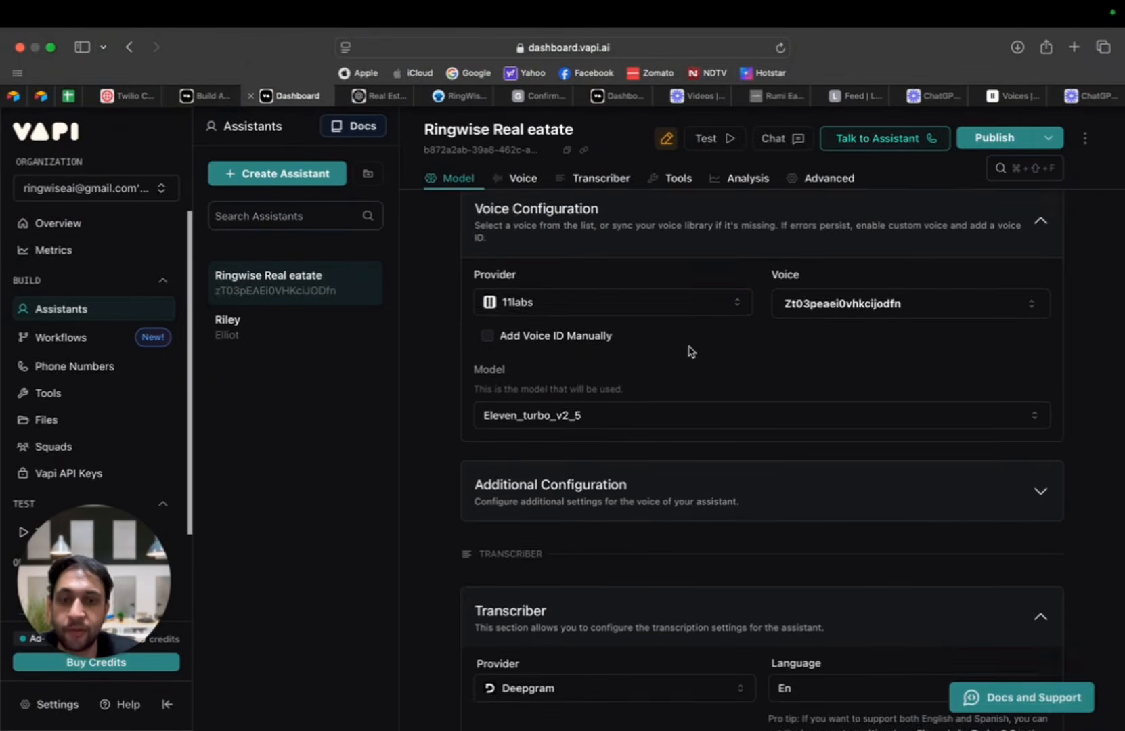
{"action": "scroll", "coordinate": [686, 355], "scroll_direction": "up", "scroll_amount": 2}
{"action": "scroll", "coordinate": [686, 354], "scroll_direction": "up", "scroll_amount": 3}
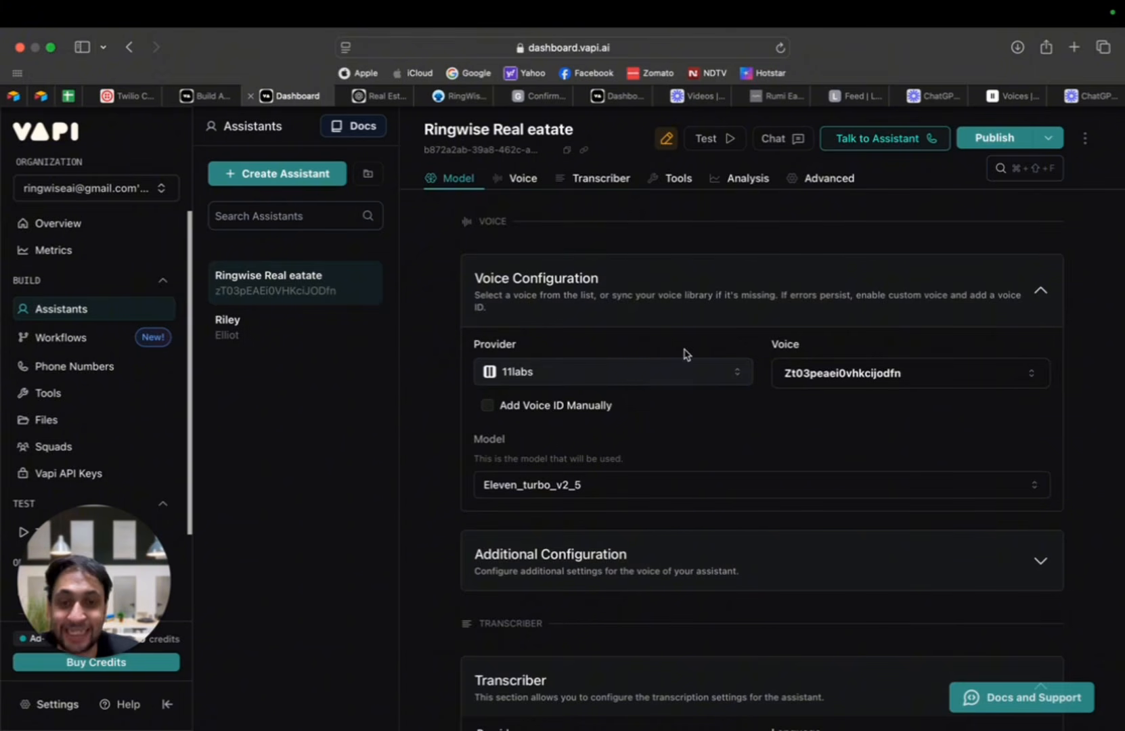
{"action": "scroll", "coordinate": [671, 447], "scroll_direction": "down", "scroll_amount": 3}
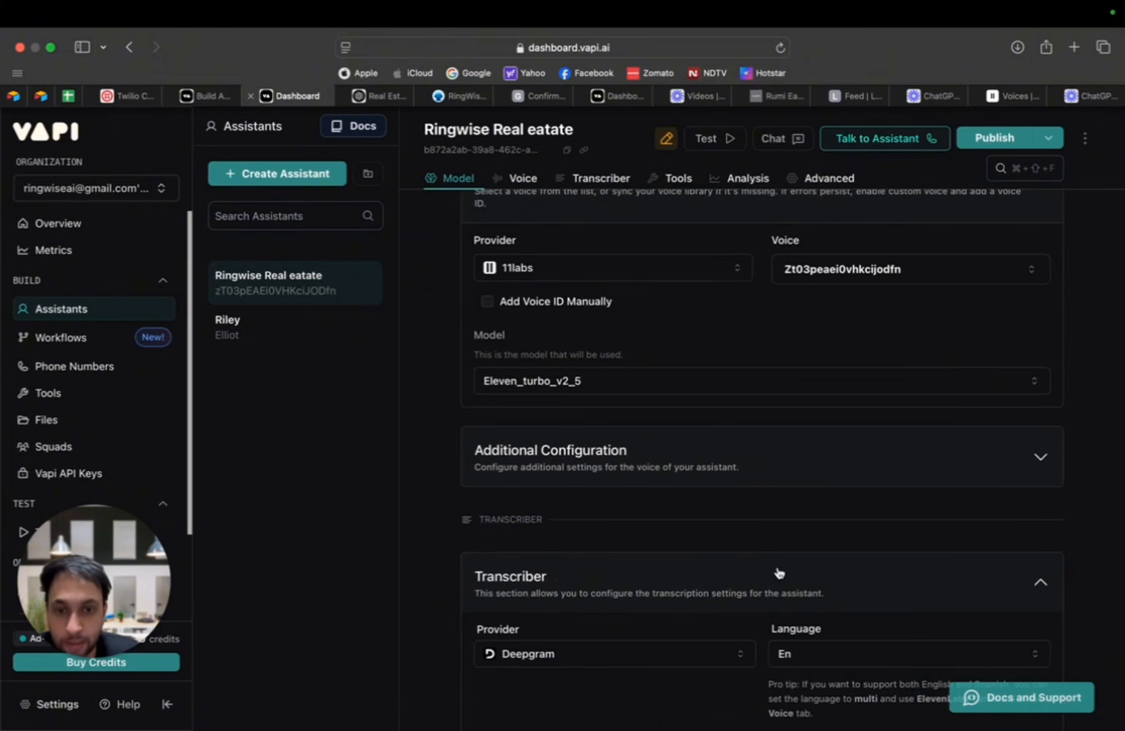
{"action": "scroll", "coordinate": [779, 572], "scroll_direction": "down", "scroll_amount": 3}
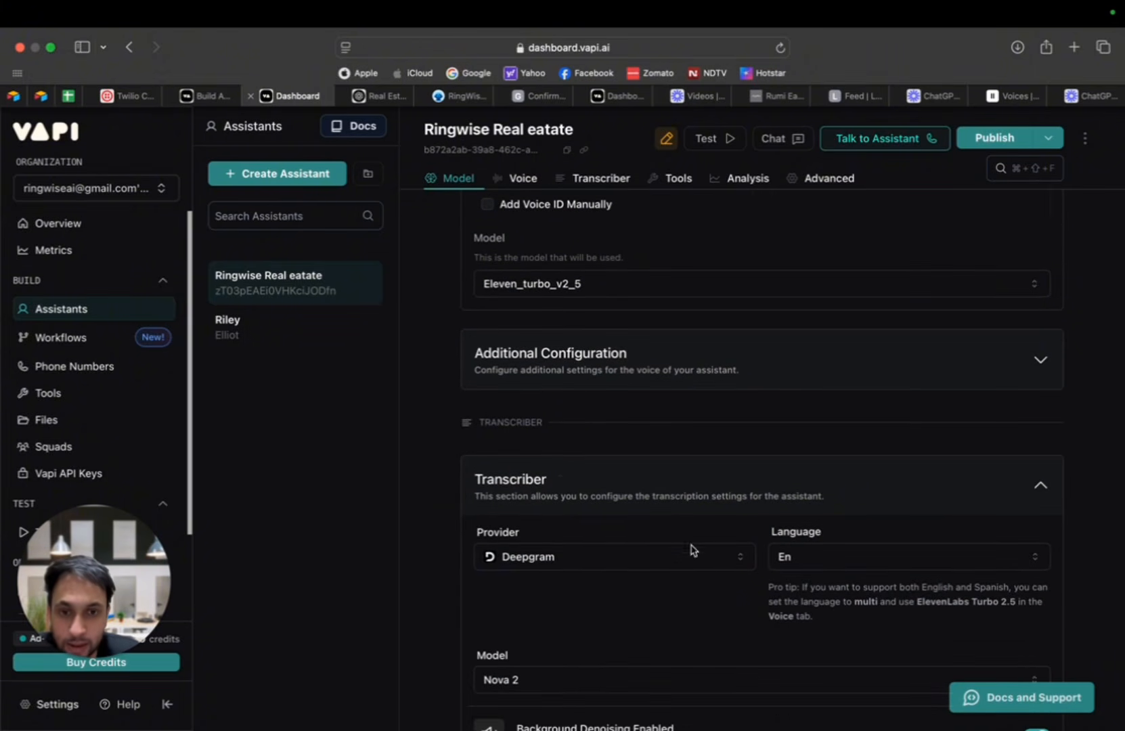
{"action": "scroll", "coordinate": [535, 542], "scroll_direction": "down", "scroll_amount": 5}
{"action": "scroll", "coordinate": [552, 505], "scroll_direction": "up", "scroll_amount": 3}
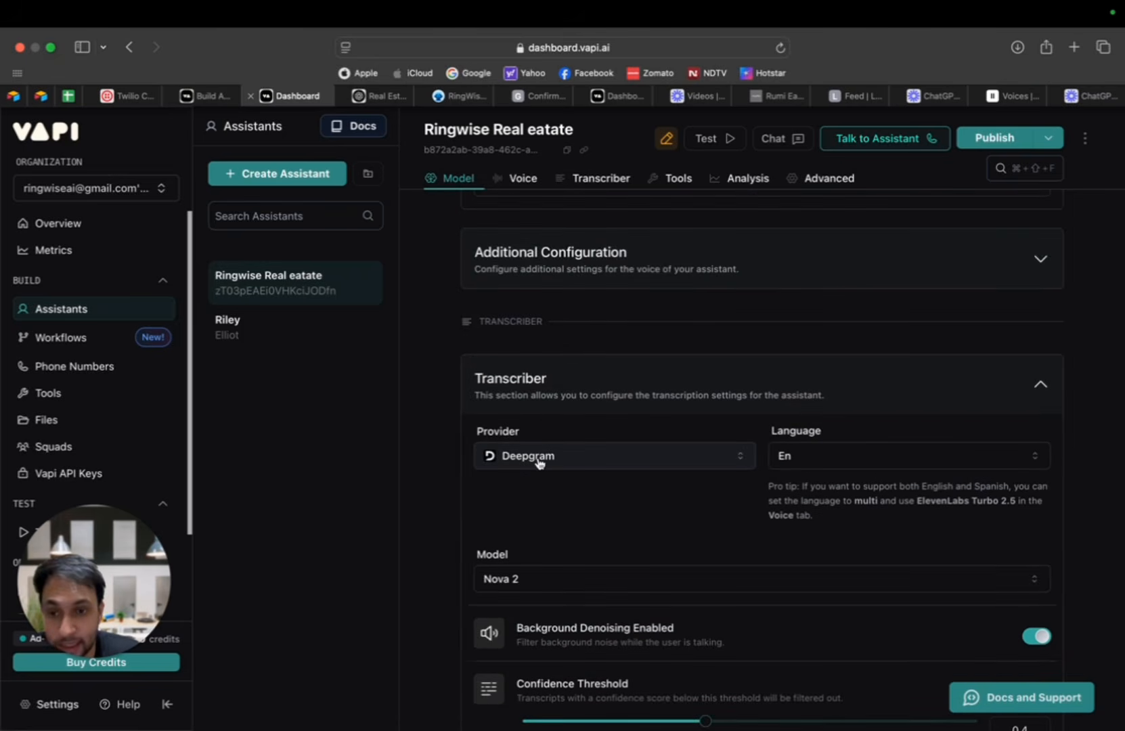
Step: Examine the transcriber's available providers and models, along with its background denoising, confidence threshold and numerals settings
{"action": "left_click", "coordinate": [539, 463]}
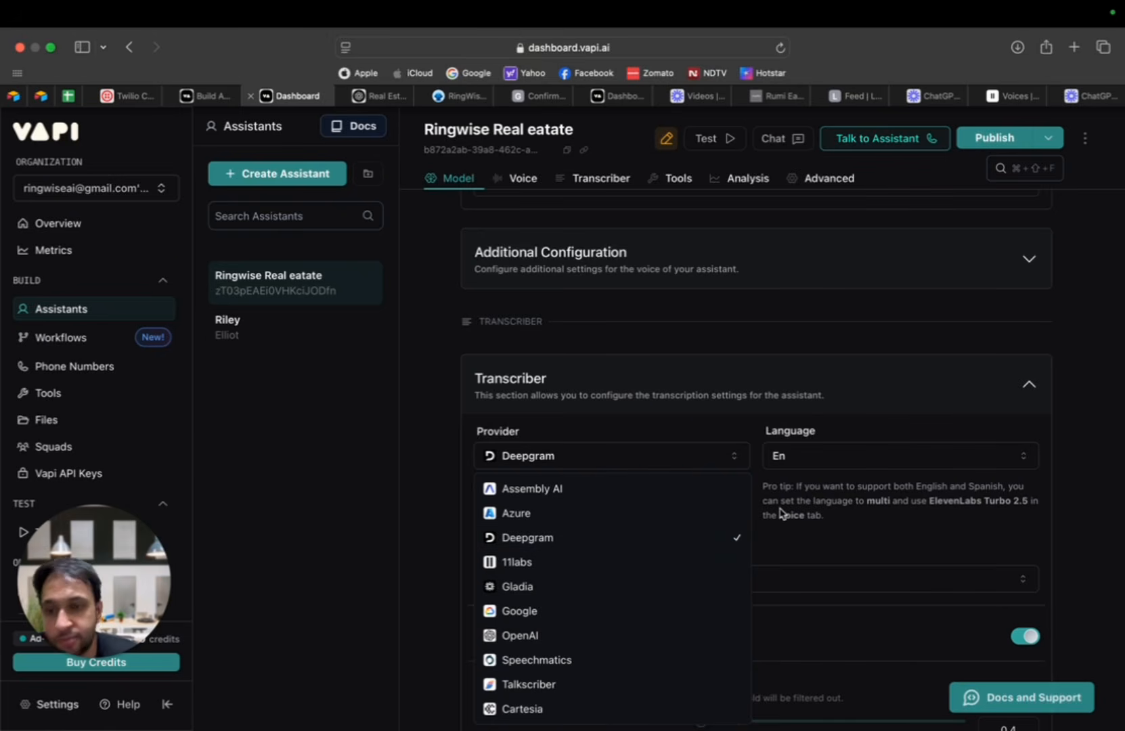
{"action": "left_click", "coordinate": [854, 508]}
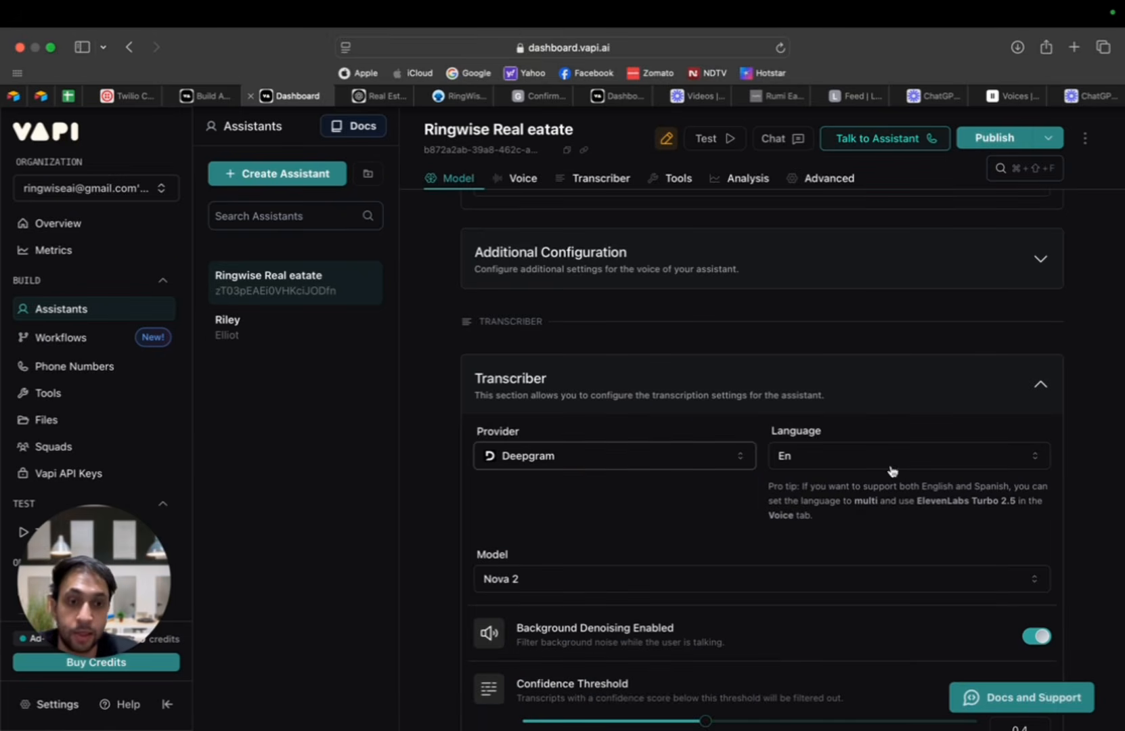
{"action": "left_click", "coordinate": [568, 589]}
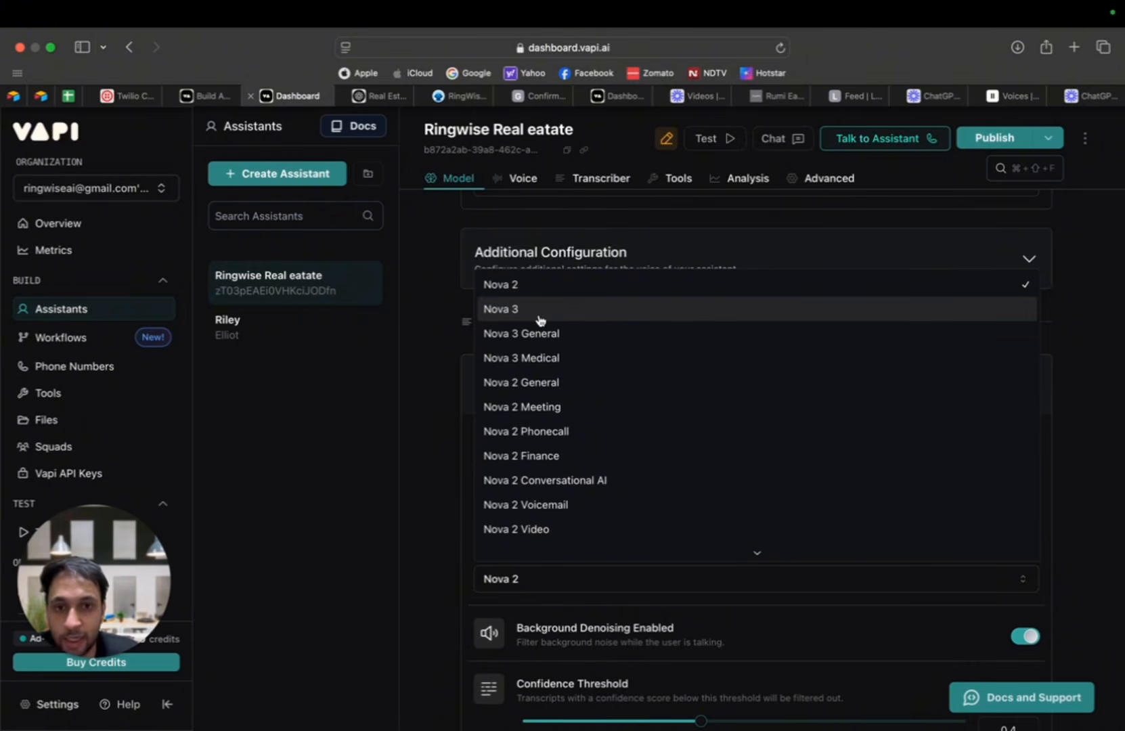
{"action": "left_click", "coordinate": [437, 354]}
{"action": "scroll", "coordinate": [439, 354], "scroll_direction": "down", "scroll_amount": 1}
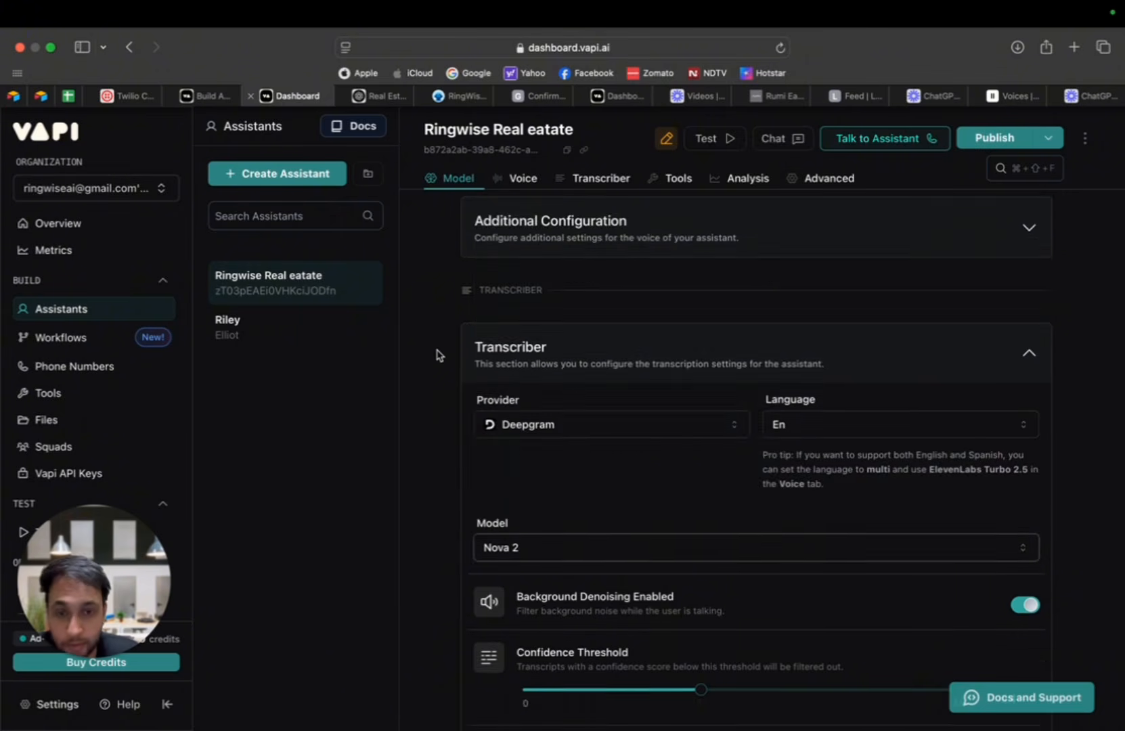
{"action": "scroll", "coordinate": [437, 354], "scroll_direction": "down", "scroll_amount": 5}
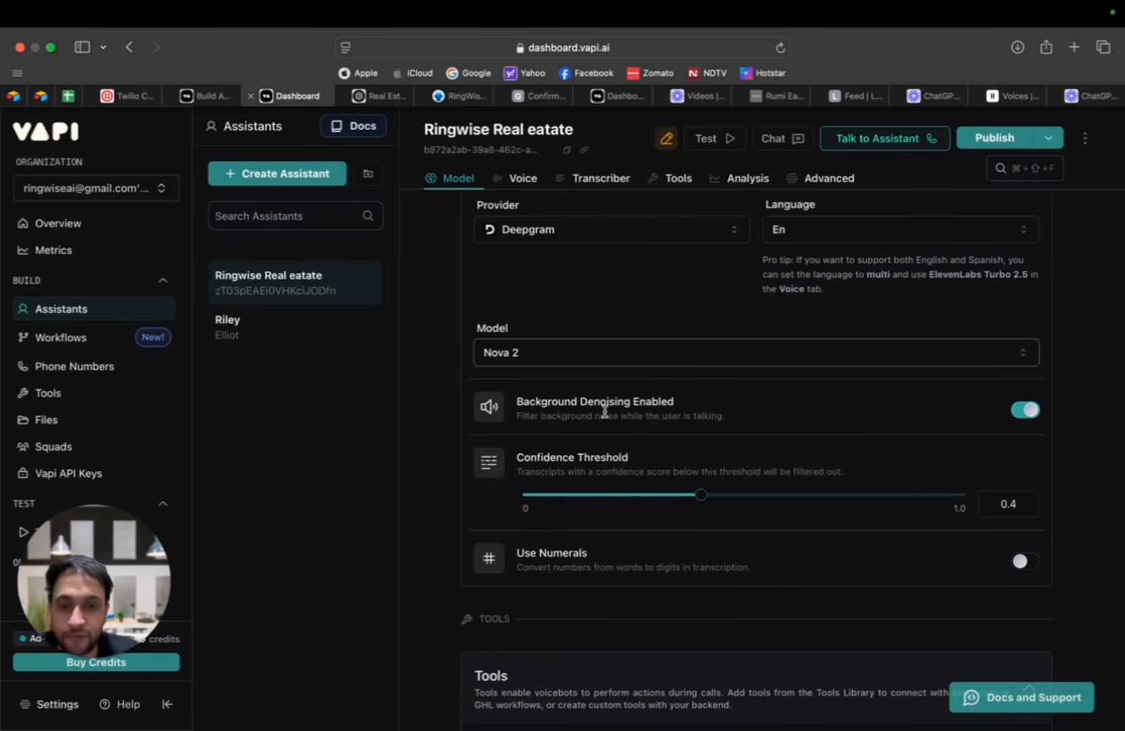
{"action": "scroll", "coordinate": [600, 405], "scroll_direction": "down", "scroll_amount": 2}
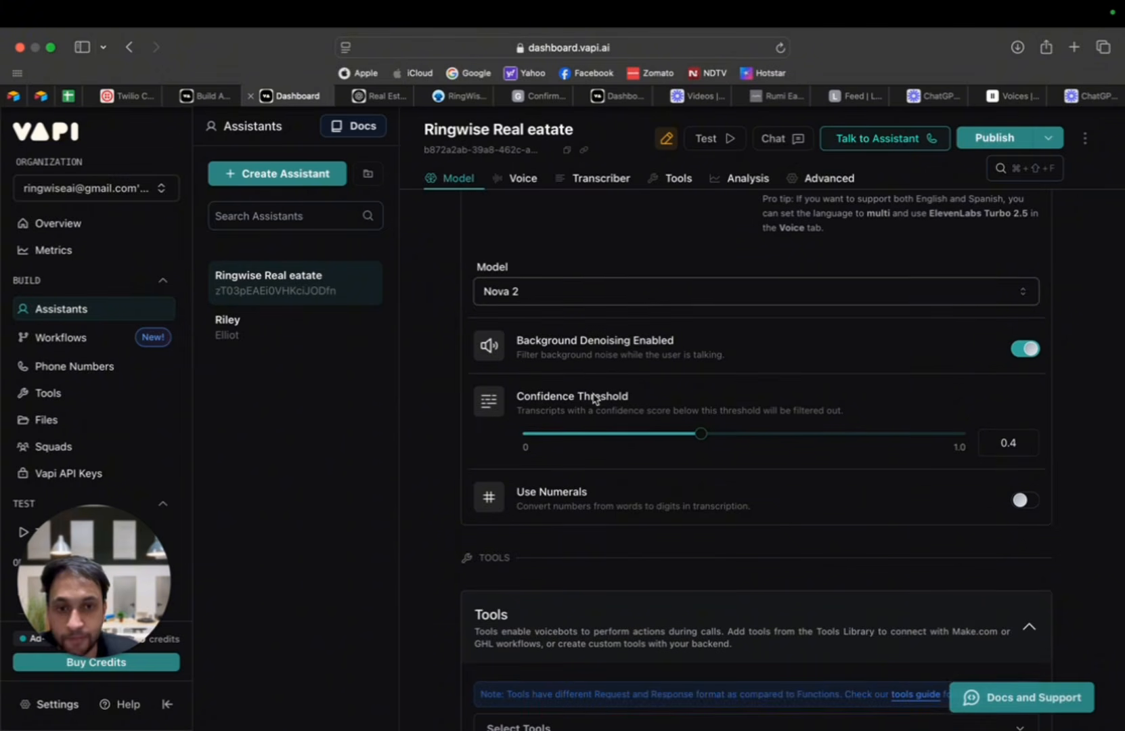
{"action": "scroll", "coordinate": [602, 433], "scroll_direction": "down", "scroll_amount": 1}
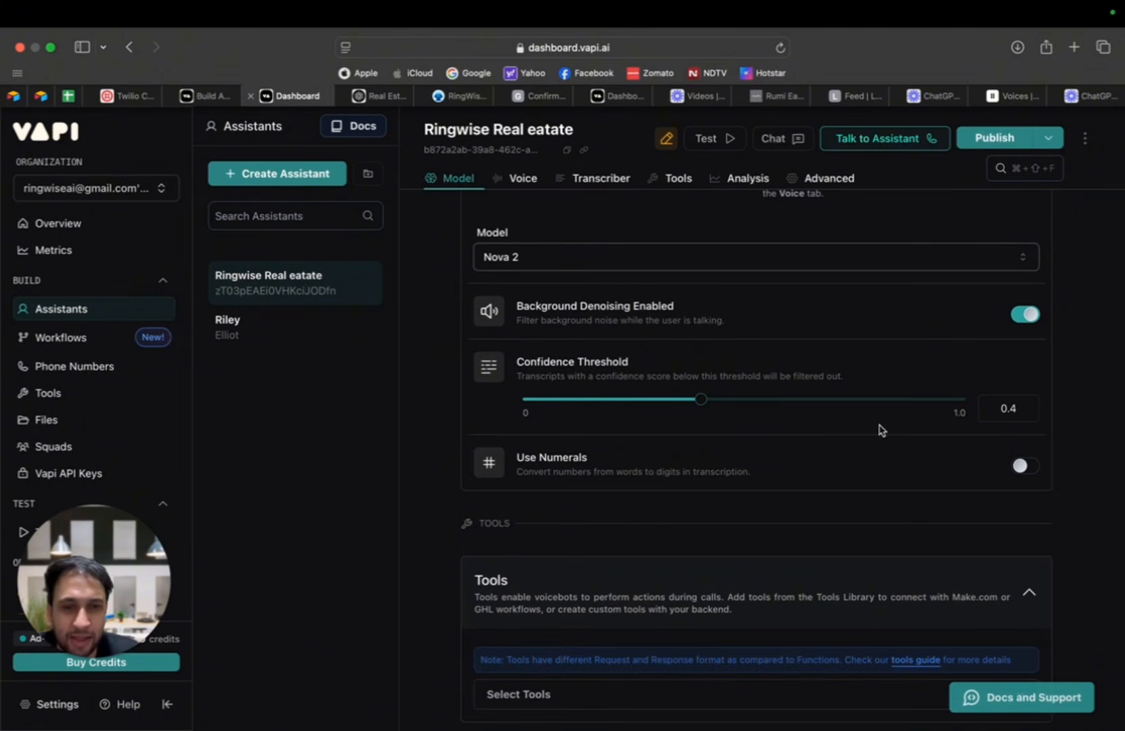
Step: Enable HIPAA Compliance in the assistant's Privacy settings and switch it back off
{"action": "scroll", "coordinate": [880, 440], "scroll_direction": "down", "scroll_amount": 15}
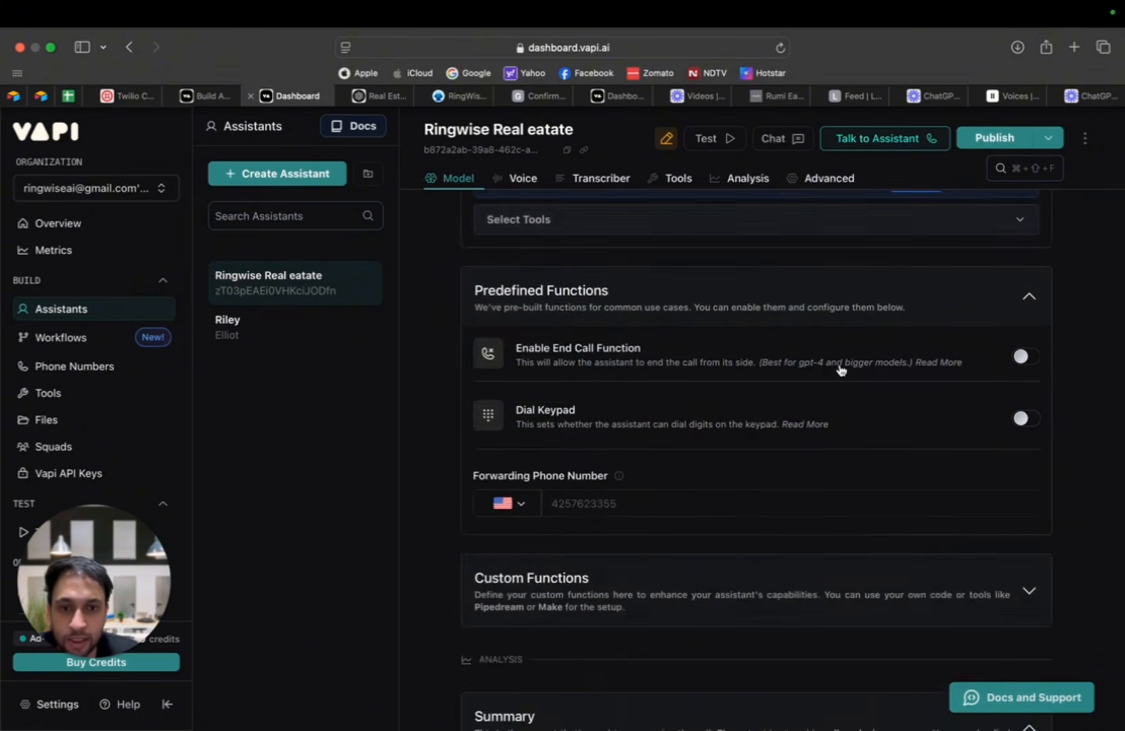
{"action": "scroll", "coordinate": [841, 369], "scroll_direction": "down", "scroll_amount": 20}
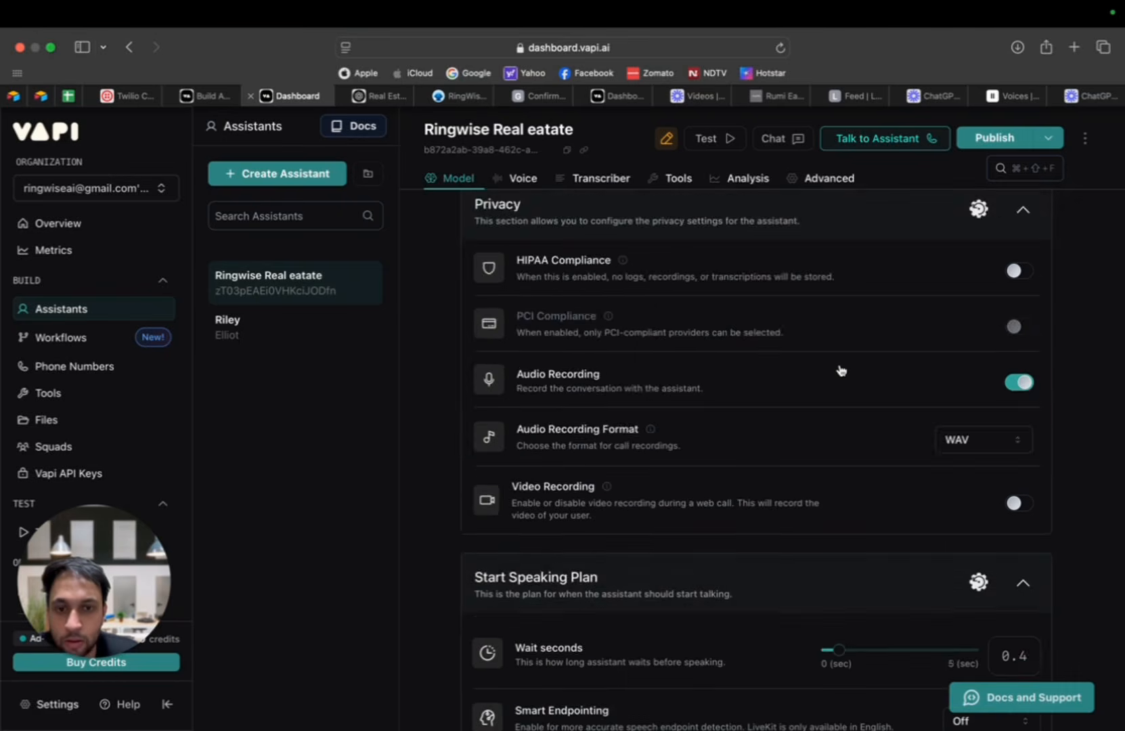
{"action": "scroll", "coordinate": [840, 369], "scroll_direction": "down", "scroll_amount": 3}
{"action": "scroll", "coordinate": [836, 371], "scroll_direction": "up", "scroll_amount": 4}
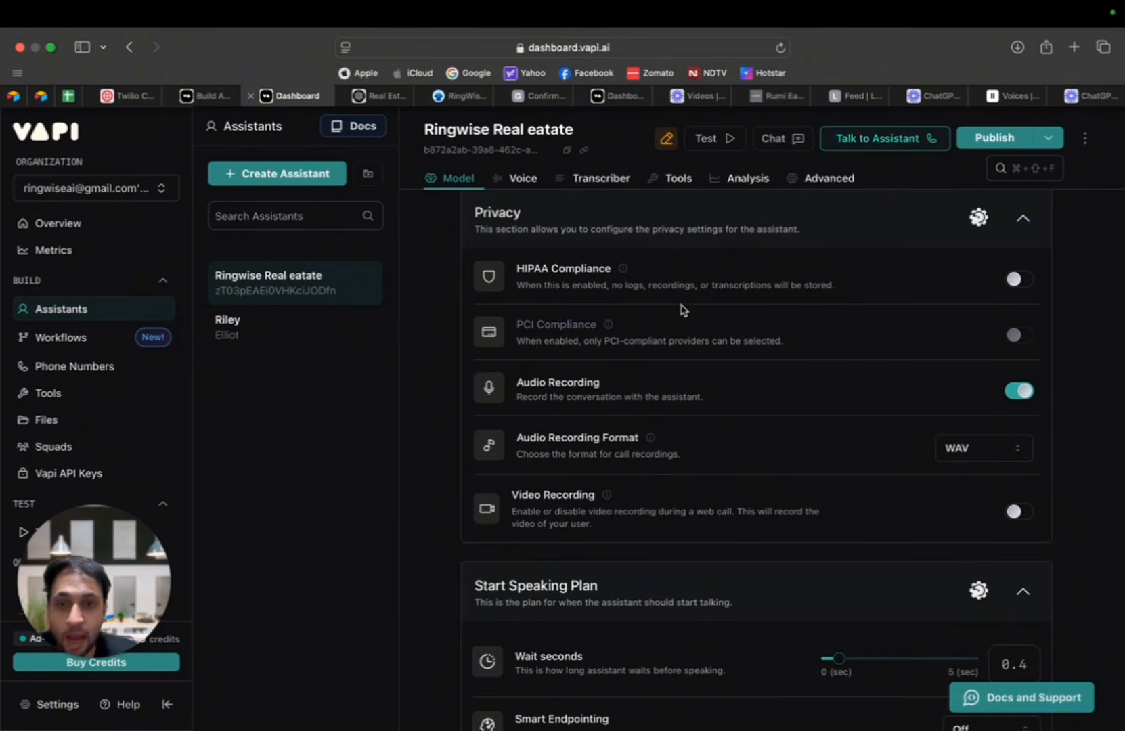
{"action": "left_click", "coordinate": [1020, 280]}
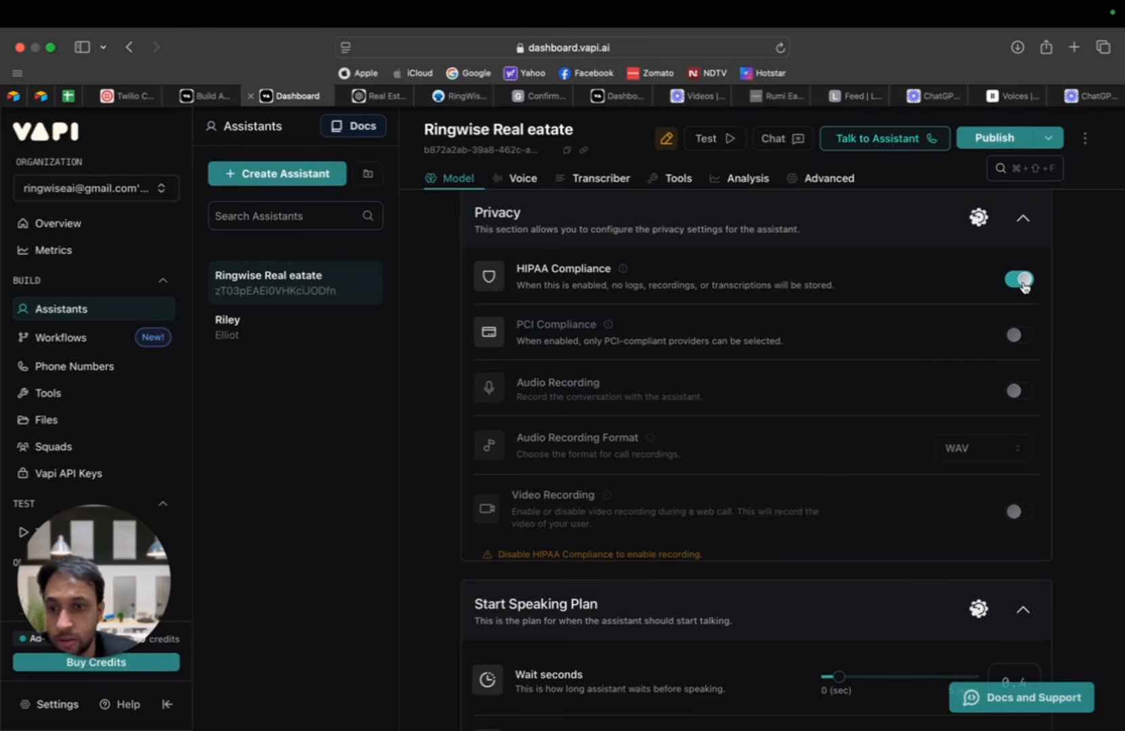
{"action": "scroll", "coordinate": [1038, 293], "scroll_direction": "down", "scroll_amount": 2}
{"action": "scroll", "coordinate": [1038, 293], "scroll_direction": "down", "scroll_amount": 3}
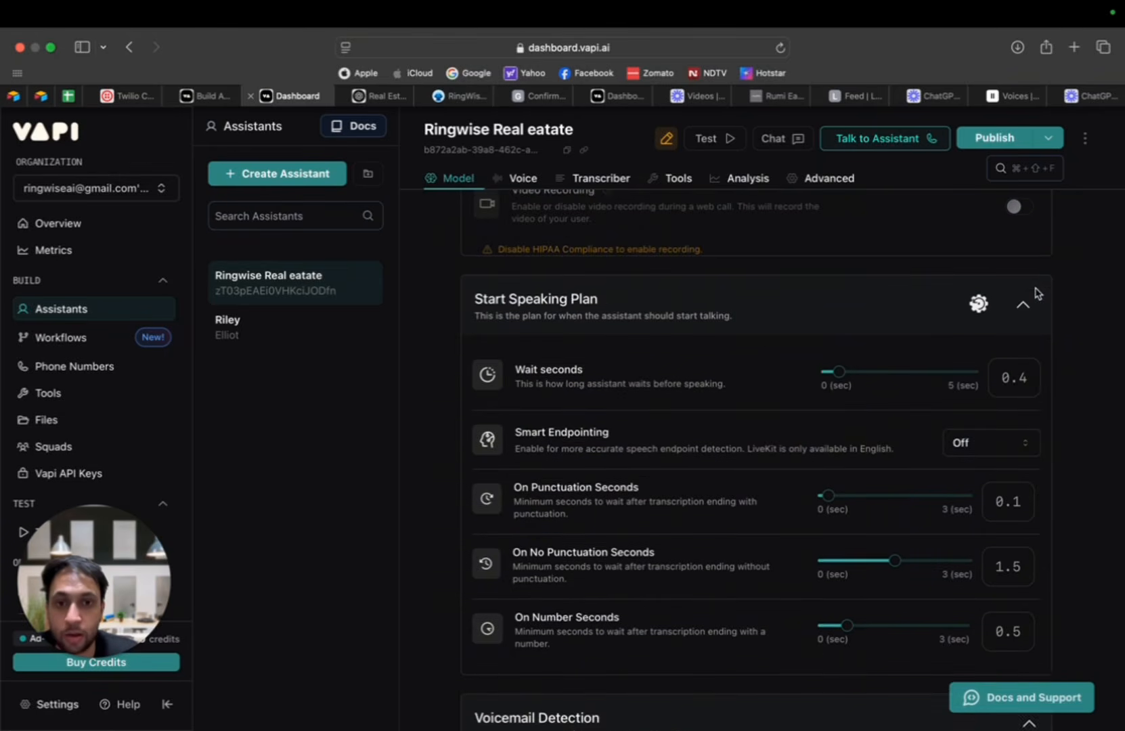
{"action": "scroll", "coordinate": [980, 268], "scroll_direction": "up", "scroll_amount": 5}
{"action": "left_click", "coordinate": [1019, 265]}
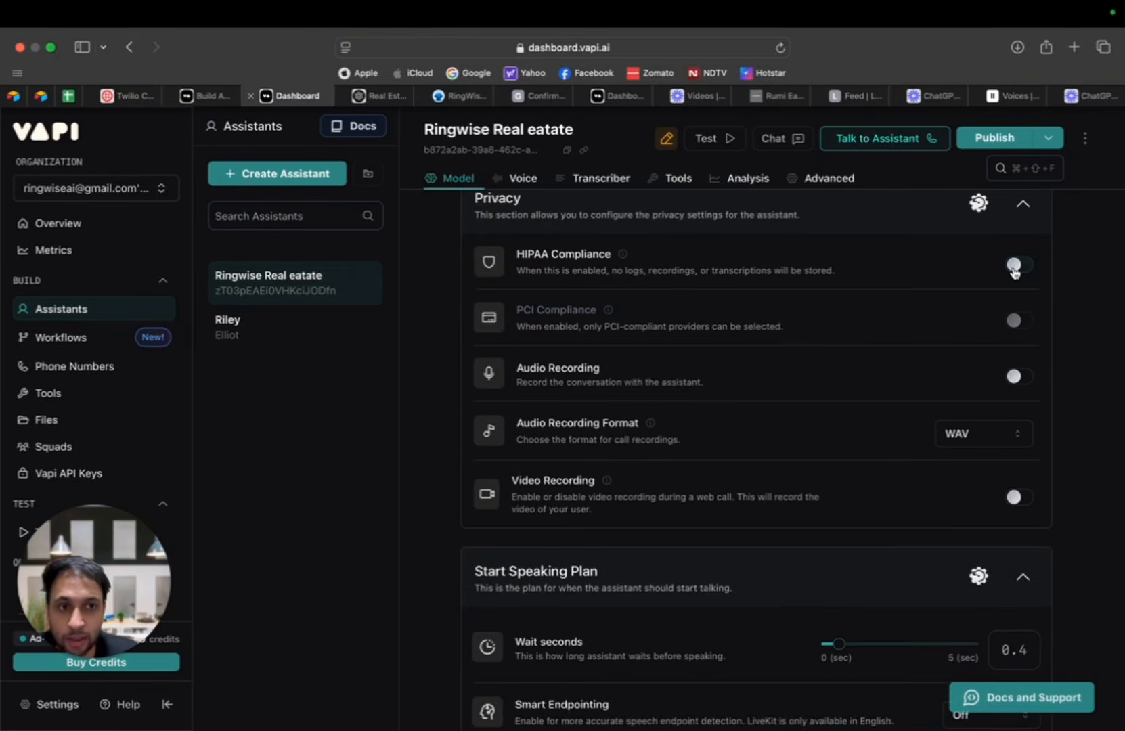
Step: Set the Start Speaking Plan's Wait seconds to 0.3
{"action": "scroll", "coordinate": [995, 319], "scroll_direction": "down", "scroll_amount": 3}
{"action": "scroll", "coordinate": [629, 344], "scroll_direction": "down", "scroll_amount": 2}
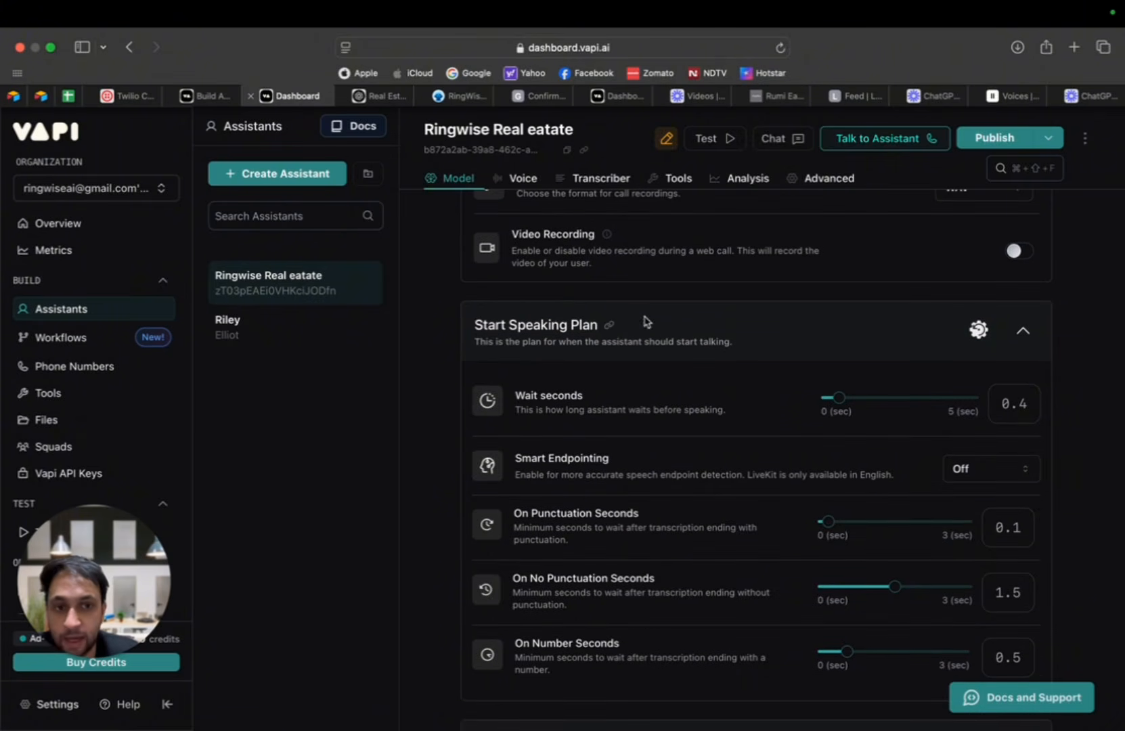
{"action": "scroll", "coordinate": [1085, 382], "scroll_direction": "down", "scroll_amount": 1}
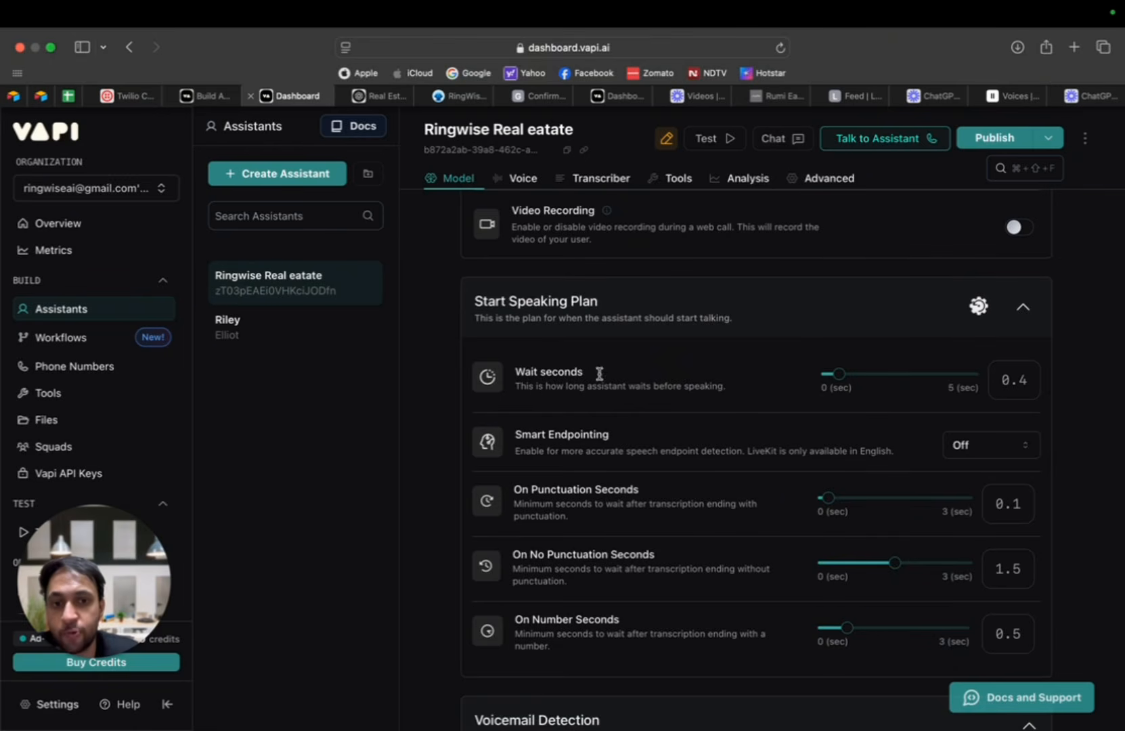
{"action": "scroll", "coordinate": [948, 338], "scroll_direction": "down", "scroll_amount": 1}
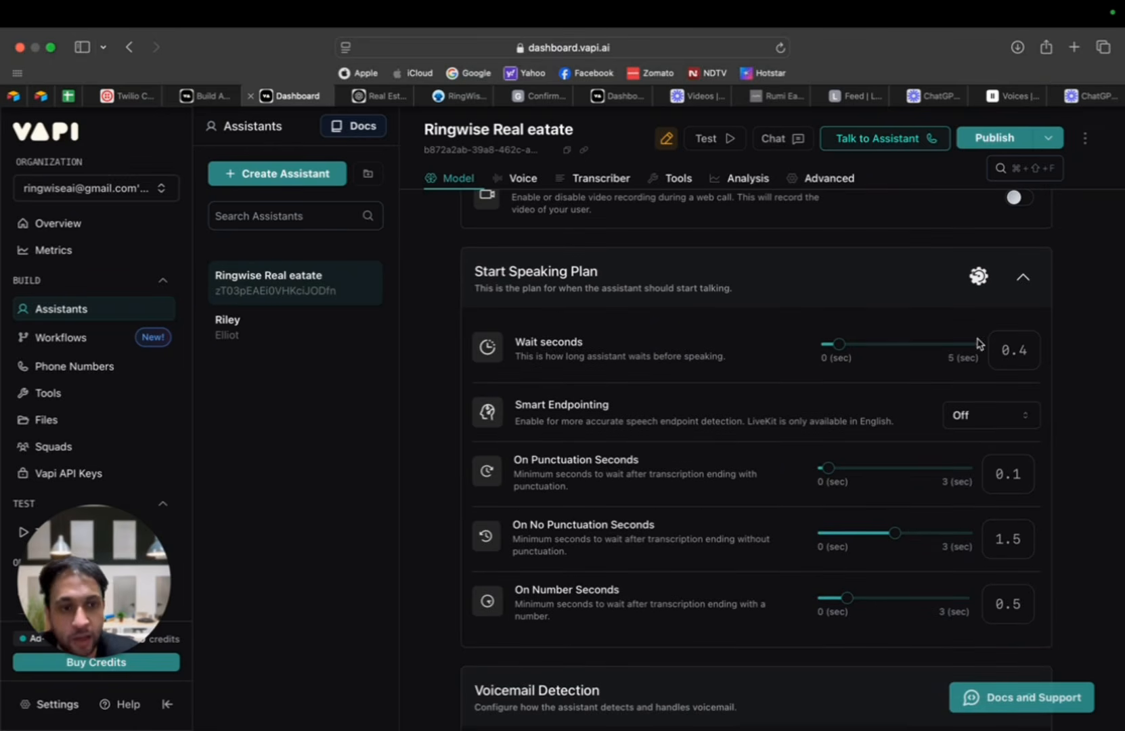
{"action": "mouse_move", "coordinate": [840, 352]}
{"action": "left_click_drag", "start_coordinate": [839, 352], "coordinate": [833, 353]}
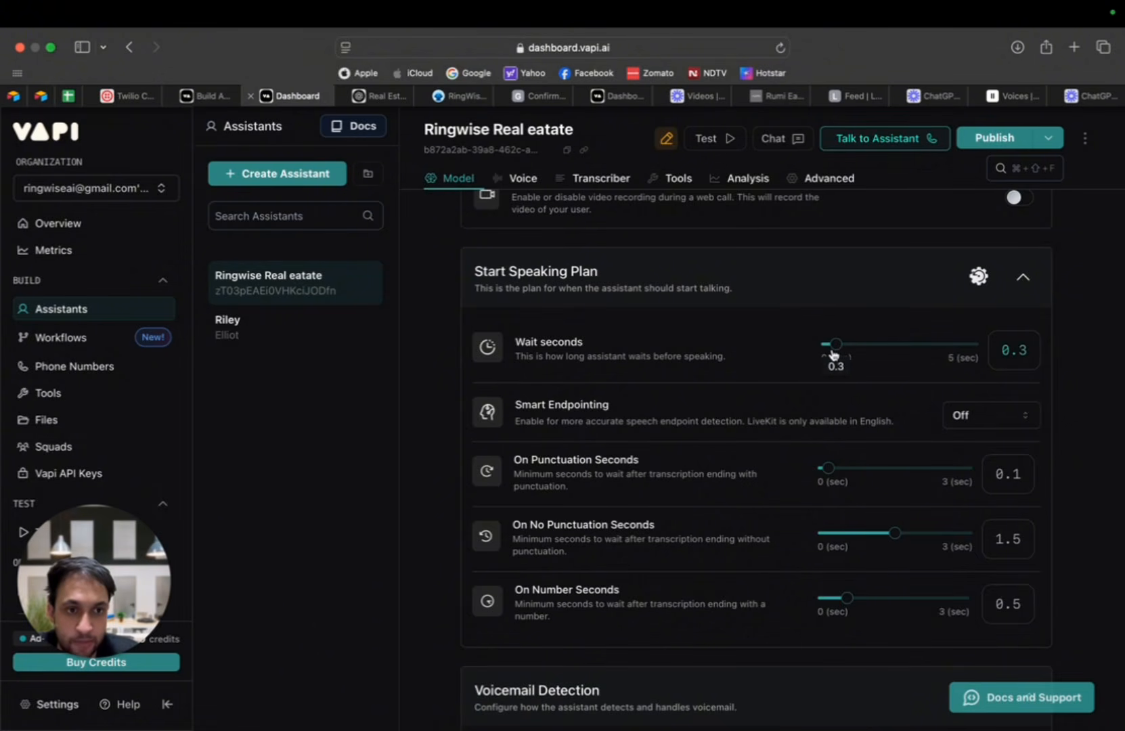
Step: Expand the Stop Speaking Plan and set its Number of words to 2
{"action": "scroll", "coordinate": [1090, 354], "scroll_direction": "down", "scroll_amount": 5}
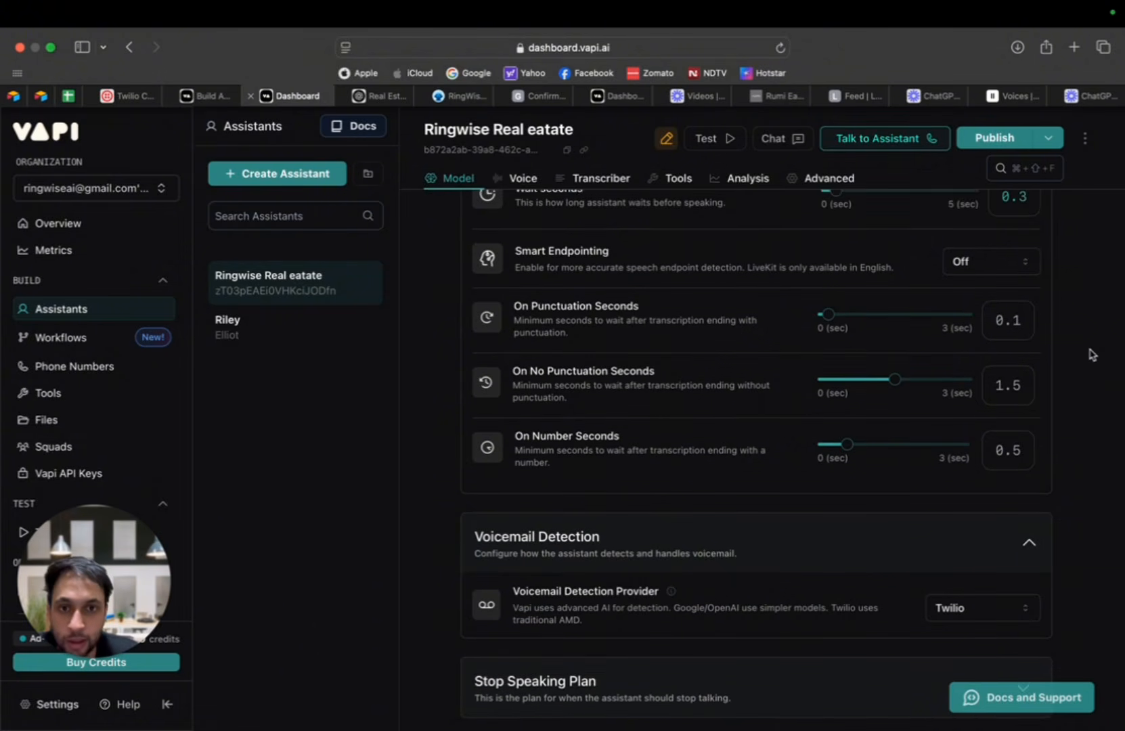
{"action": "scroll", "coordinate": [1091, 354], "scroll_direction": "down", "scroll_amount": 1}
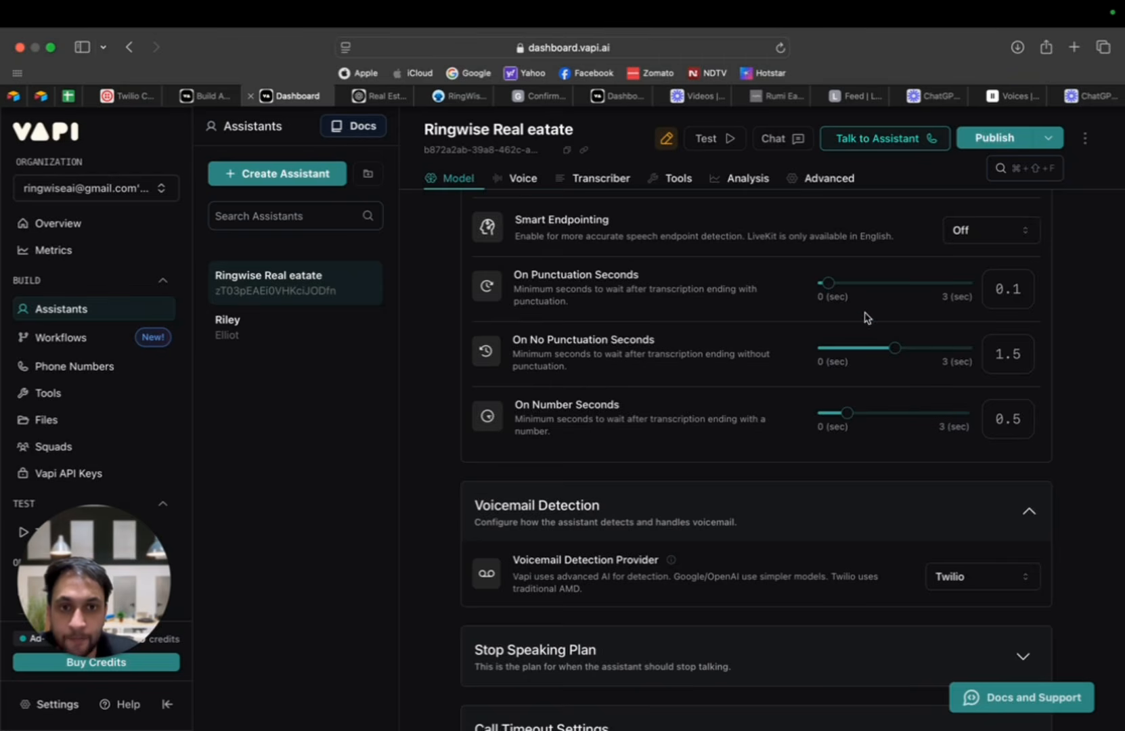
{"action": "scroll", "coordinate": [868, 317], "scroll_direction": "down", "scroll_amount": 3}
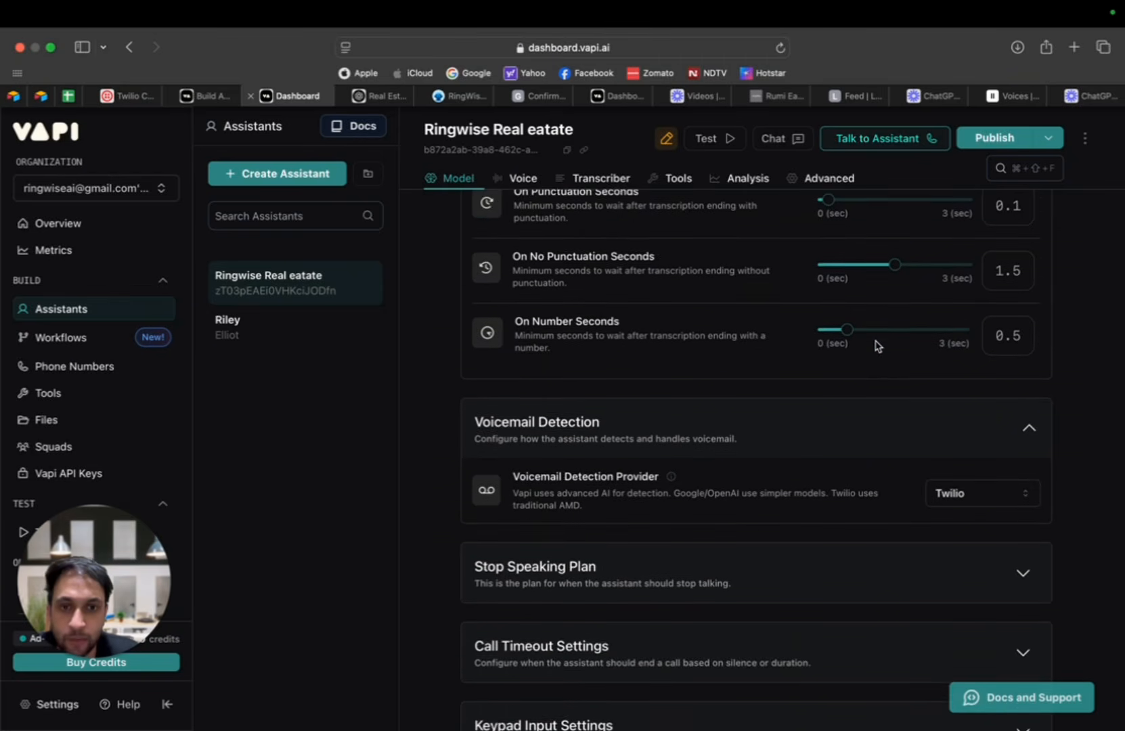
{"action": "scroll", "coordinate": [878, 346], "scroll_direction": "down", "scroll_amount": 3}
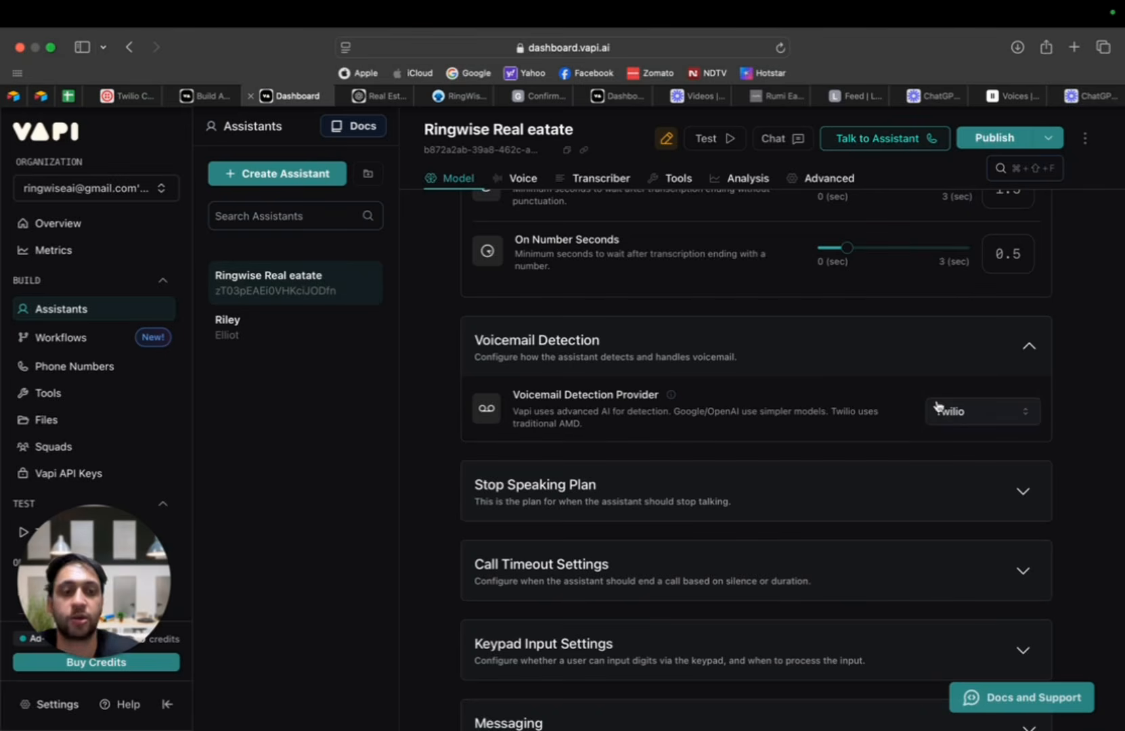
{"action": "scroll", "coordinate": [1079, 395], "scroll_direction": "down", "scroll_amount": 2}
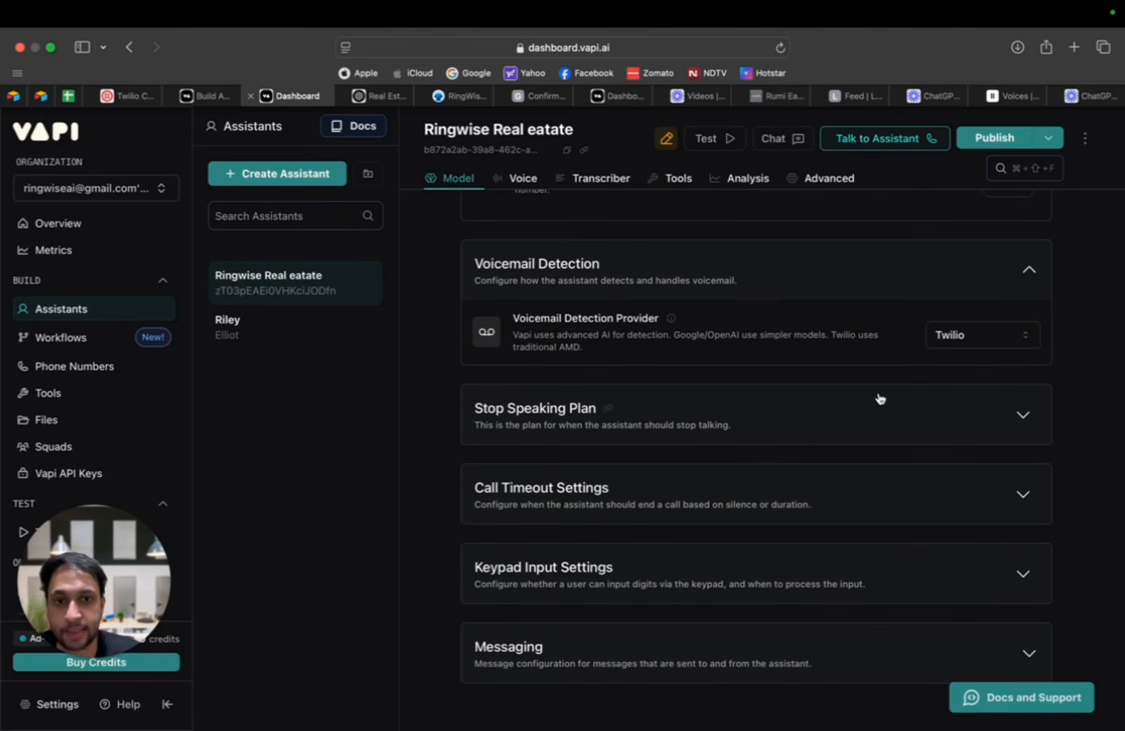
{"action": "scroll", "coordinate": [1043, 386], "scroll_direction": "down", "scroll_amount": 1}
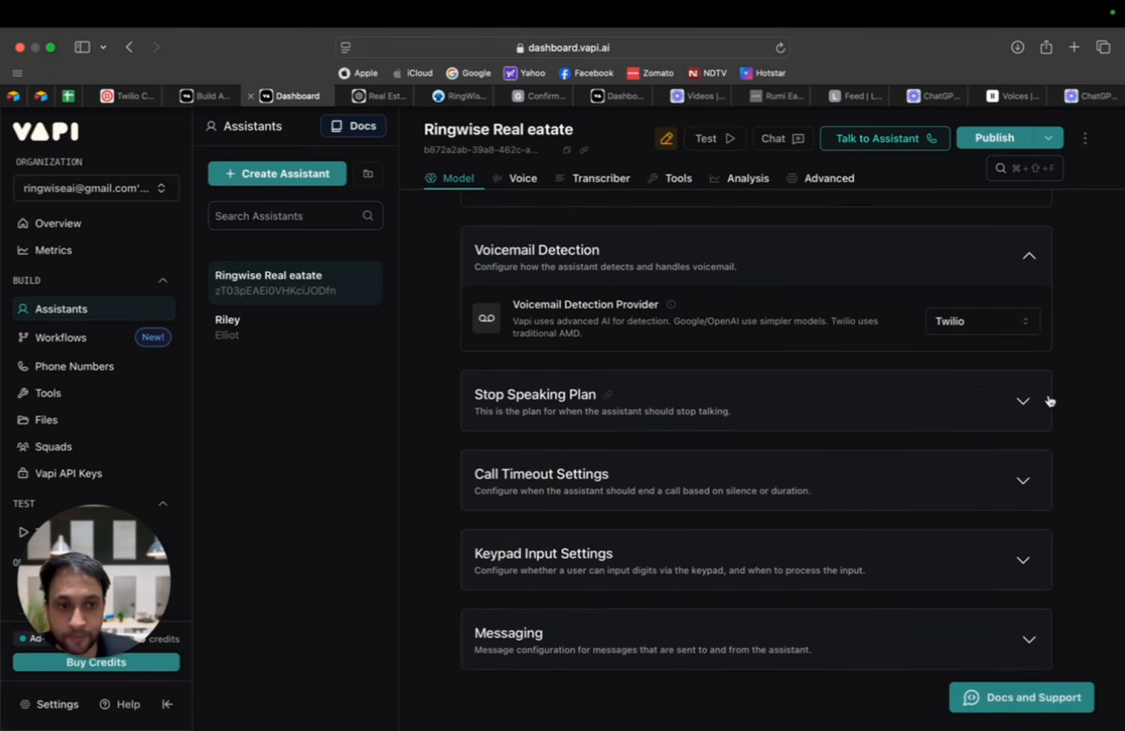
{"action": "left_click", "coordinate": [1043, 401]}
{"action": "scroll", "coordinate": [1039, 405], "scroll_direction": "down", "scroll_amount": 1}
{"action": "scroll", "coordinate": [1042, 399], "scroll_direction": "down", "scroll_amount": 1}
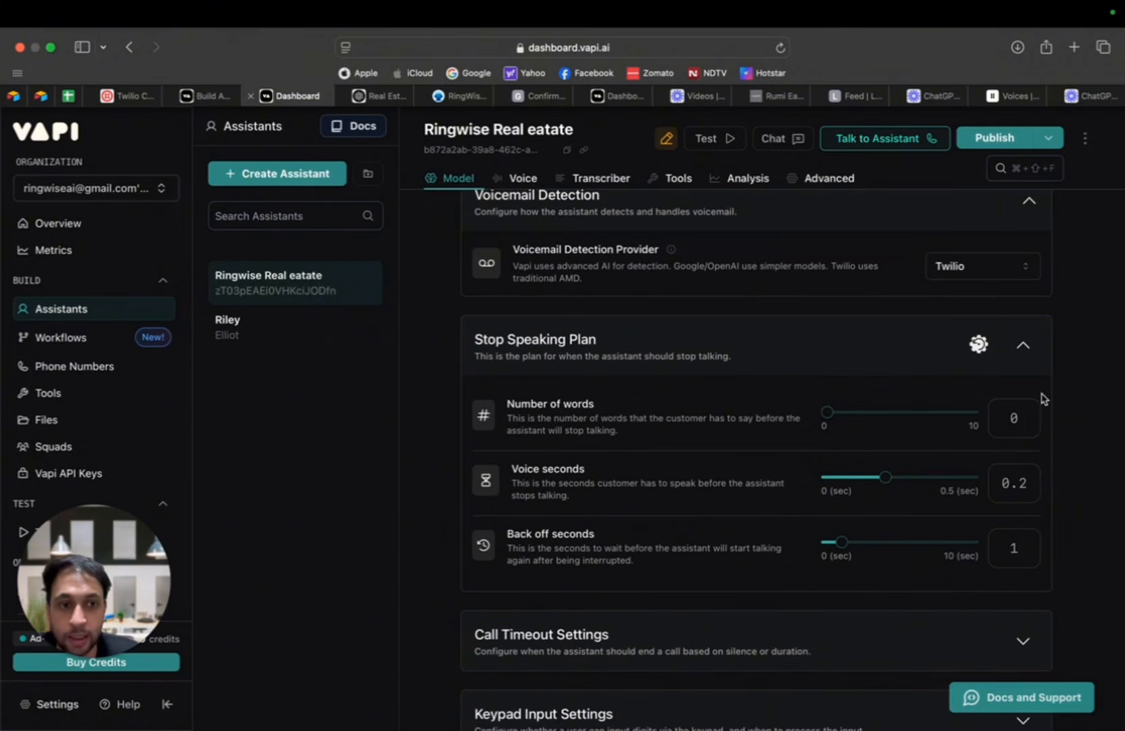
{"action": "left_click_drag", "start_coordinate": [829, 387], "coordinate": [849, 390]}
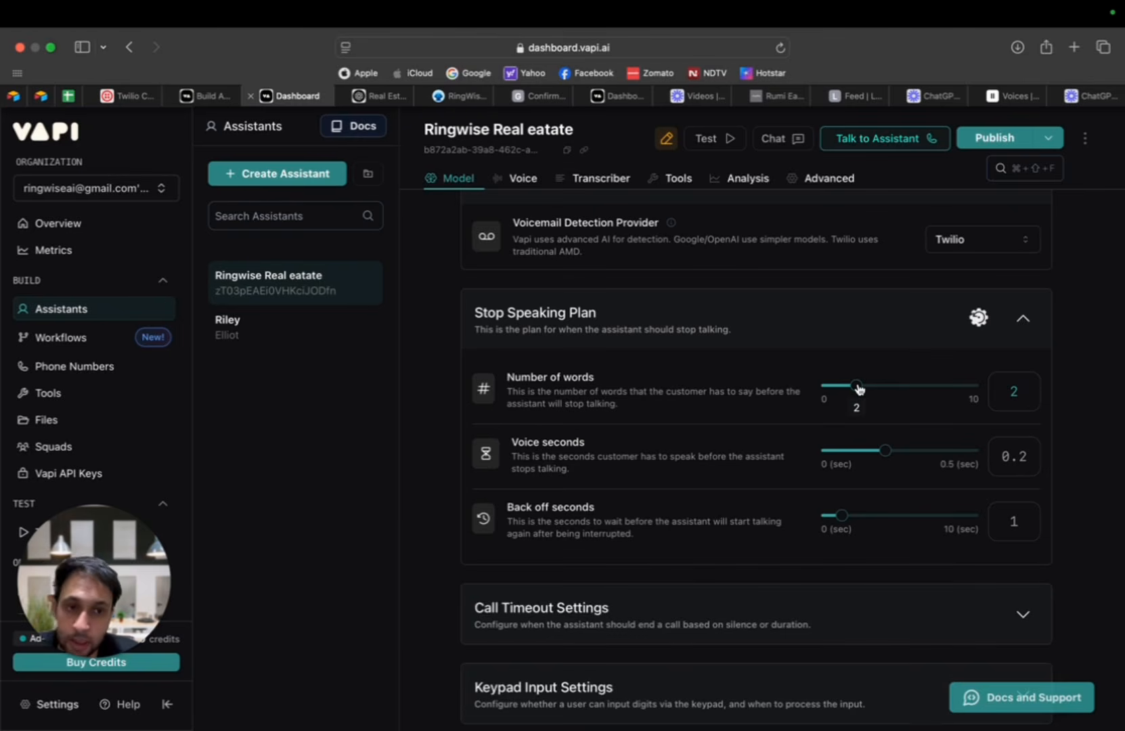
{"action": "left_click_drag", "start_coordinate": [846, 393], "coordinate": [840, 394]}
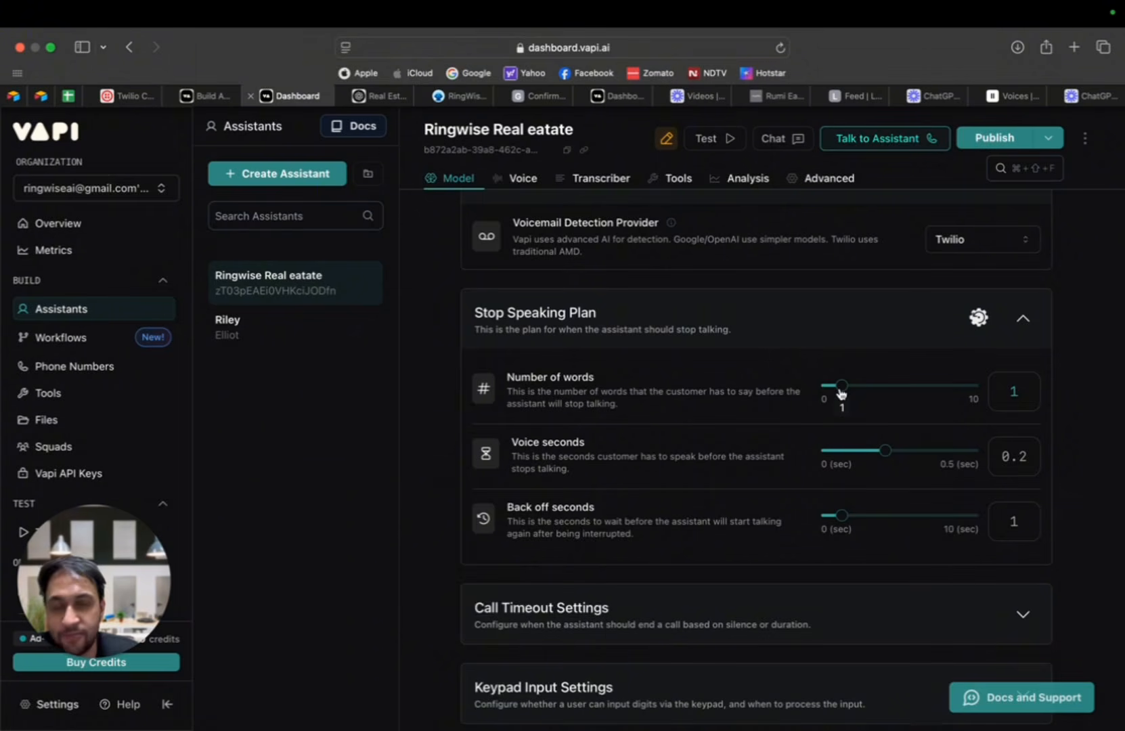
{"action": "left_click_drag", "start_coordinate": [846, 389], "coordinate": [855, 391]}
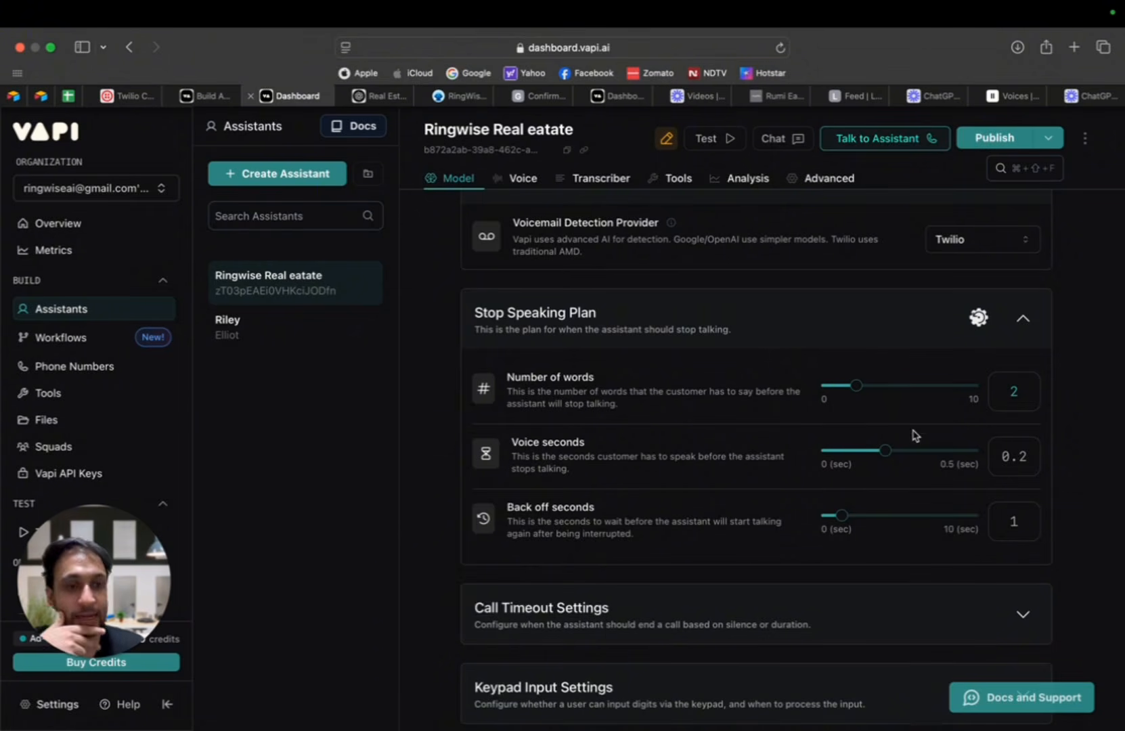
Step: Expand and review the Call Timeout Settings and Keypad Input Settings
{"action": "scroll", "coordinate": [882, 441], "scroll_direction": "down", "scroll_amount": 2}
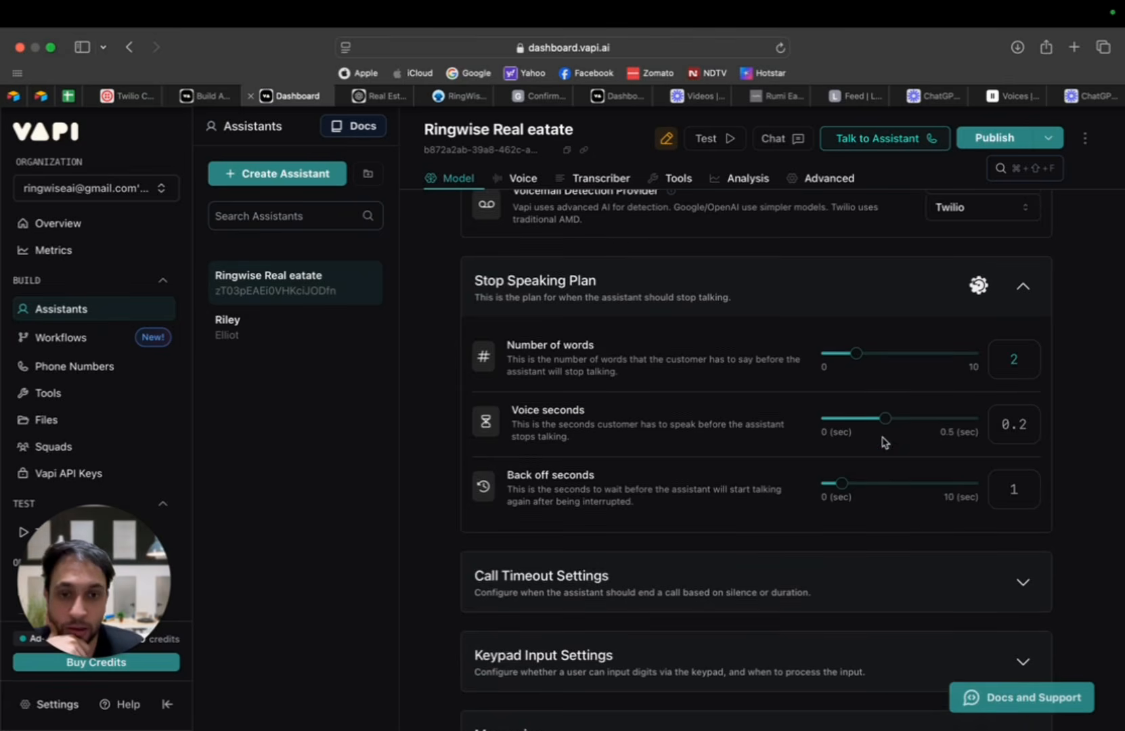
{"action": "scroll", "coordinate": [877, 470], "scroll_direction": "down", "scroll_amount": 2}
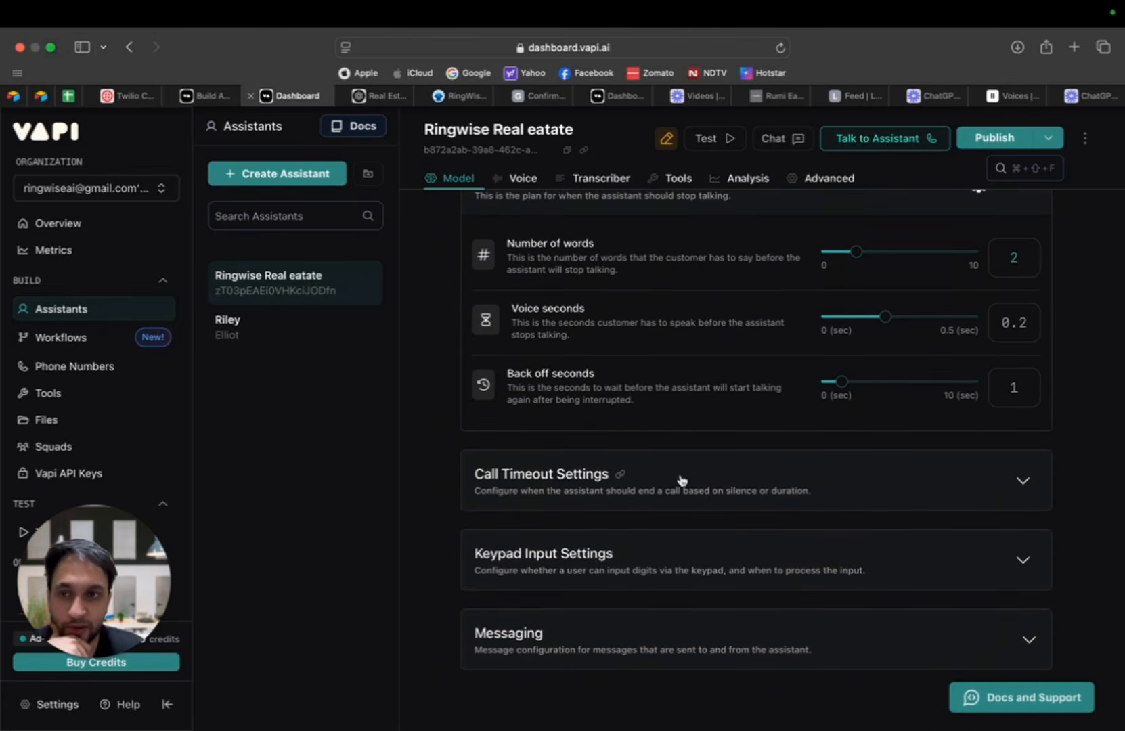
{"action": "left_click", "coordinate": [939, 489]}
{"action": "scroll", "coordinate": [860, 457], "scroll_direction": "down", "scroll_amount": 4}
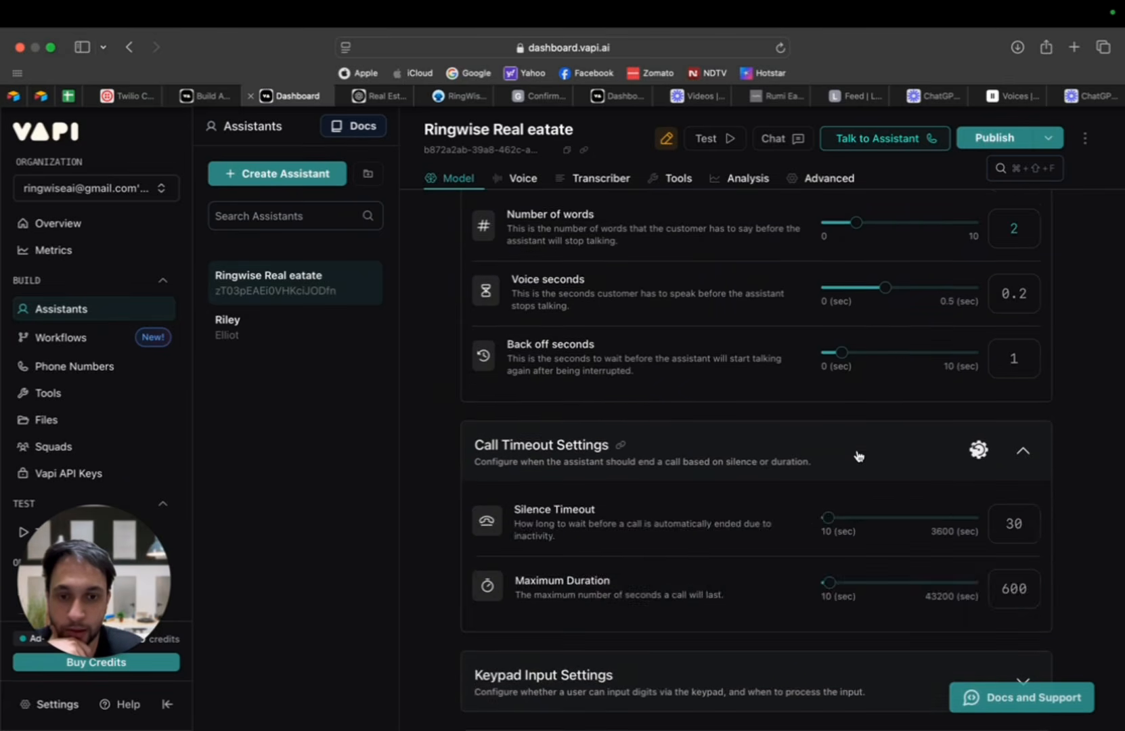
{"action": "scroll", "coordinate": [842, 576], "scroll_direction": "down", "scroll_amount": 4}
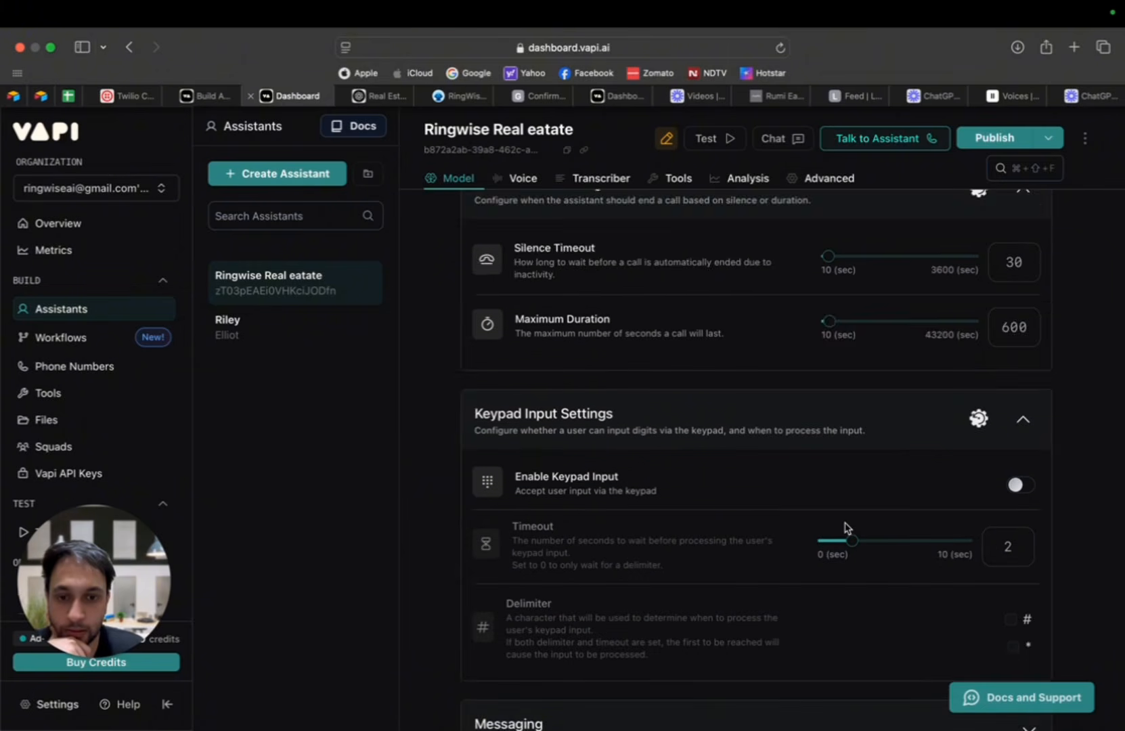
Step: Expand the Messaging section and set the End Call Message to "Thankyou, have a wonderful day"
{"action": "left_click", "coordinate": [866, 636]}
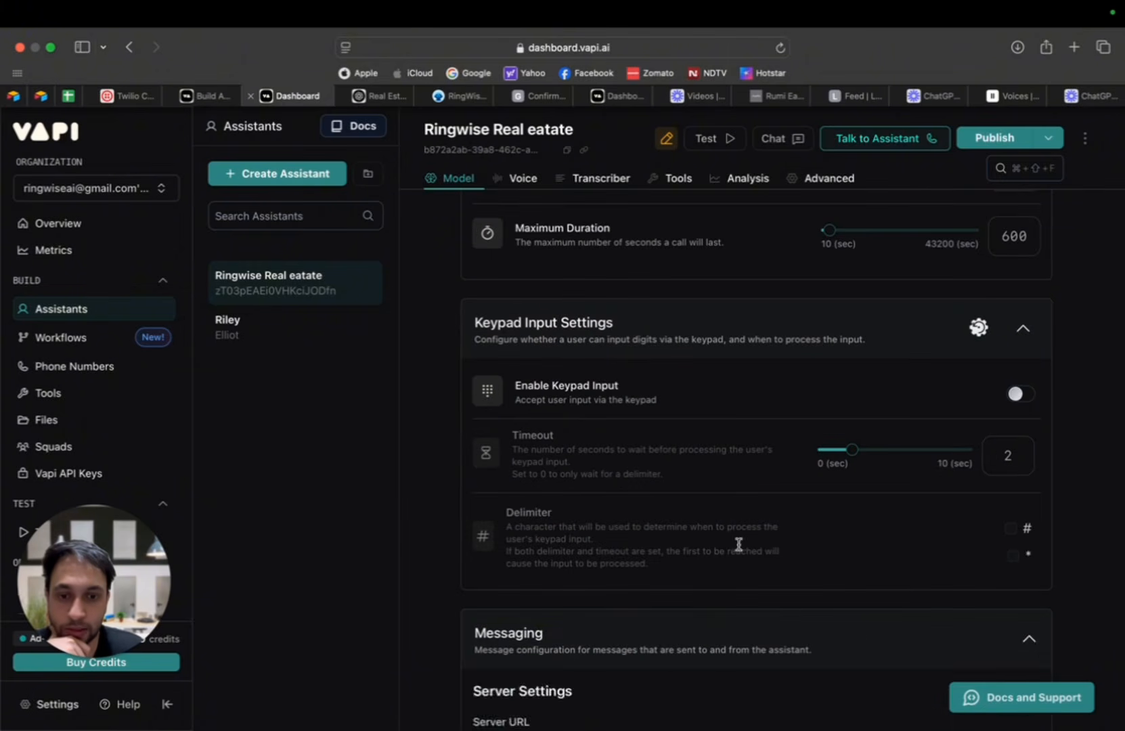
{"action": "scroll", "coordinate": [739, 545], "scroll_direction": "down", "scroll_amount": 8}
{"action": "scroll", "coordinate": [768, 530], "scroll_direction": "down", "scroll_amount": 5}
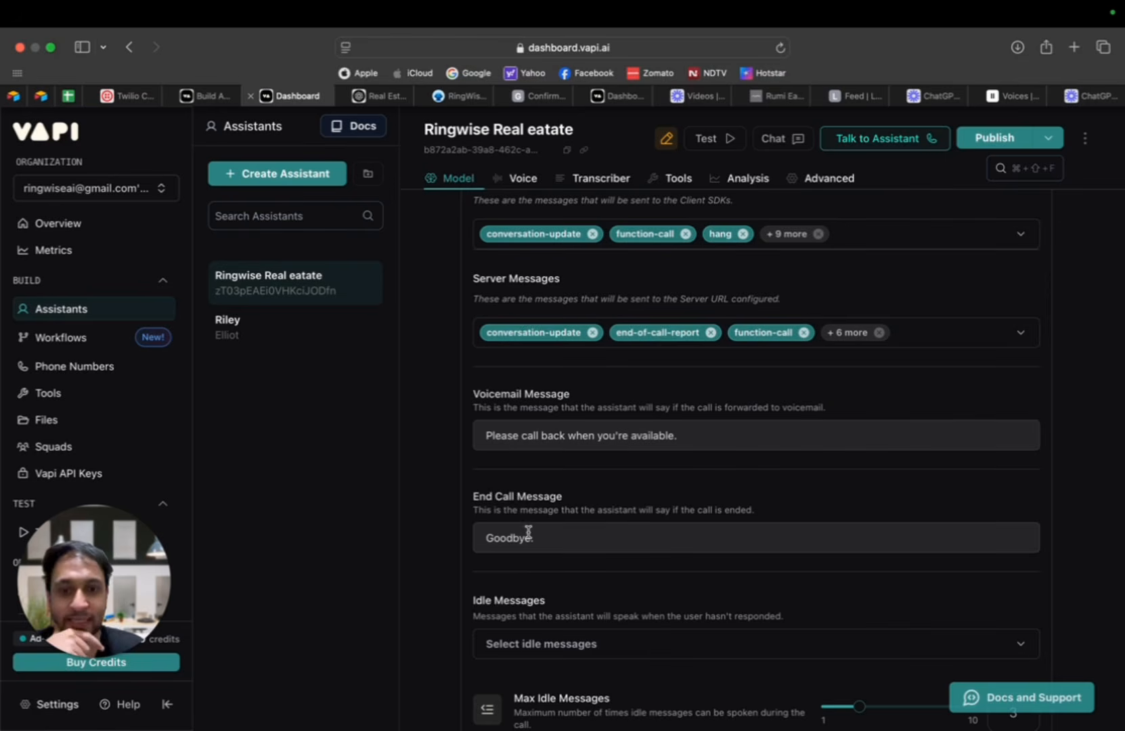
{"action": "left_click_drag", "start_coordinate": [535, 536], "coordinate": [443, 542]}
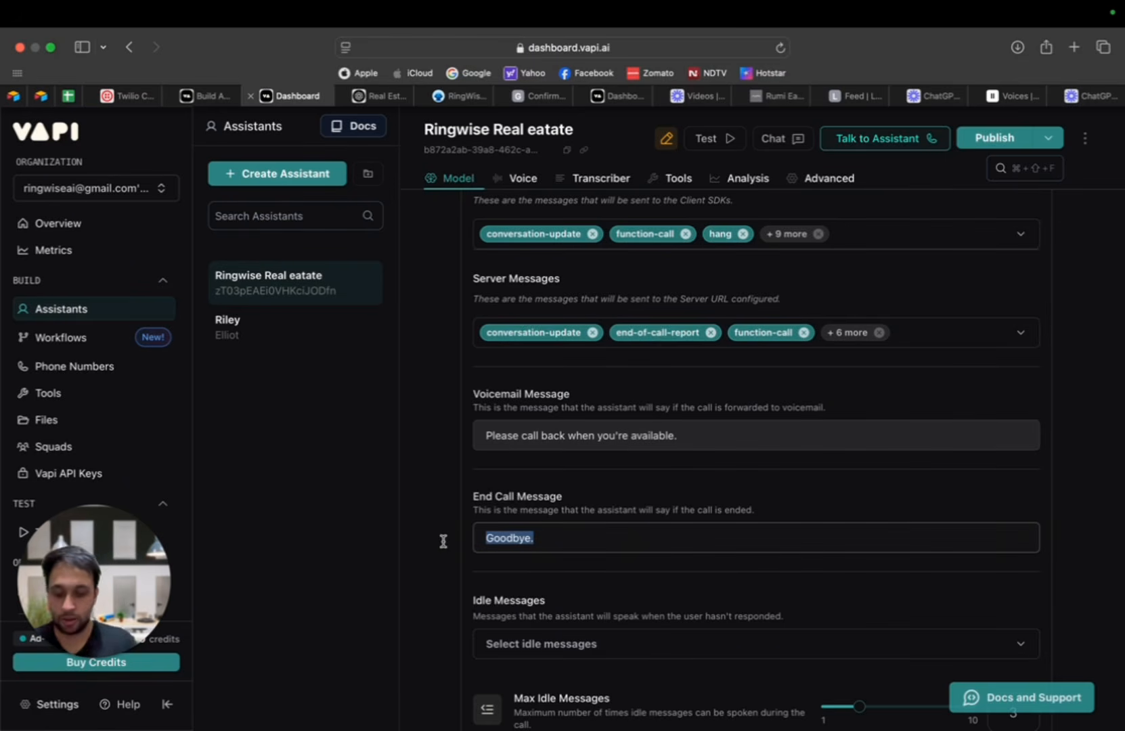
{"action": "type", "text": "Thank"}
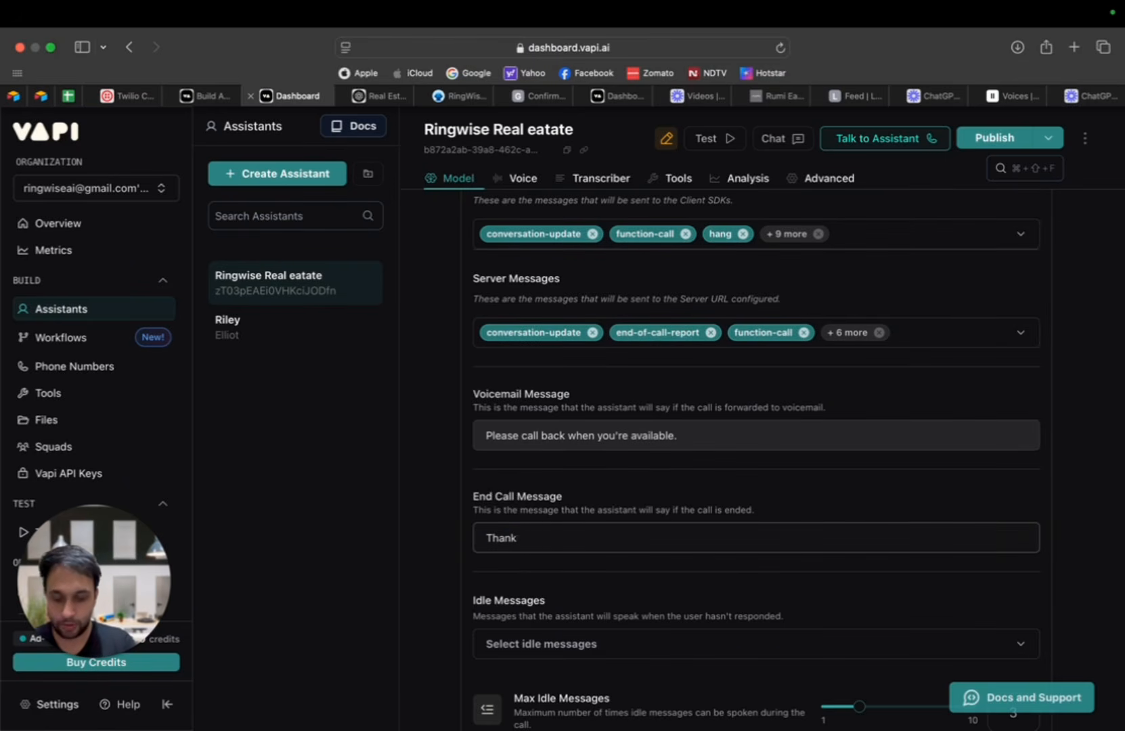
{"action": "type", "text": "you"}
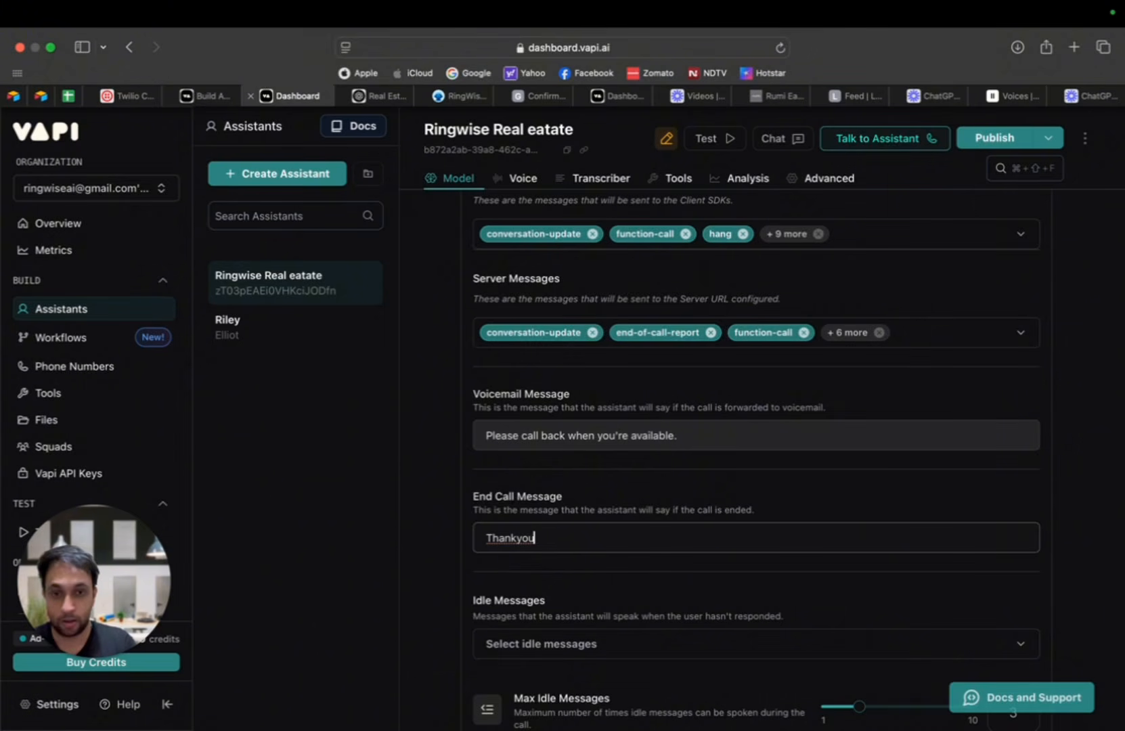
{"action": "type", "text": ", have a w"}
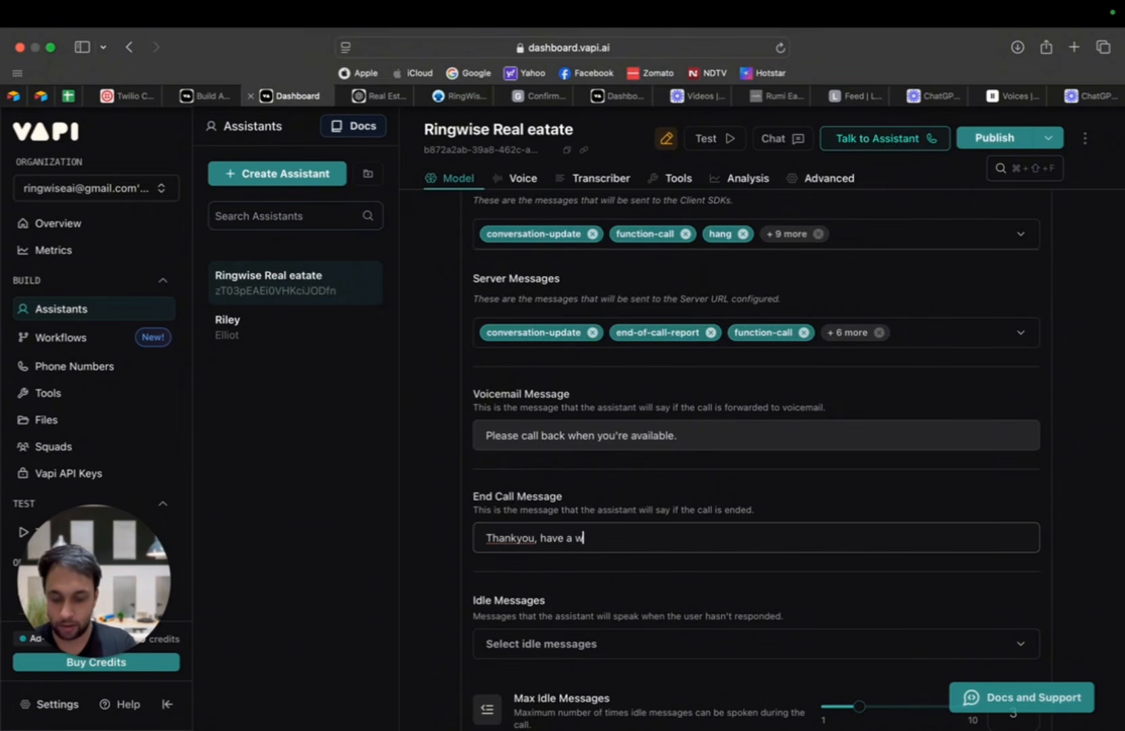
{"action": "type", "text": "onderfu"}
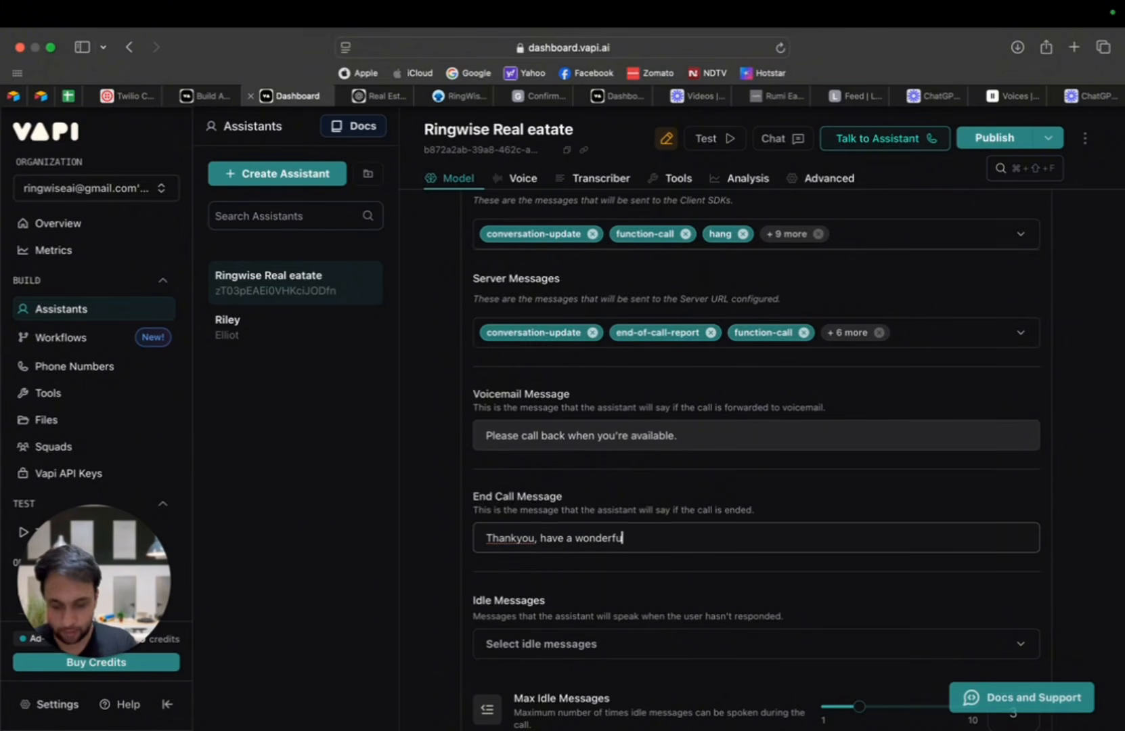
{"action": "type", "text": "l day"}
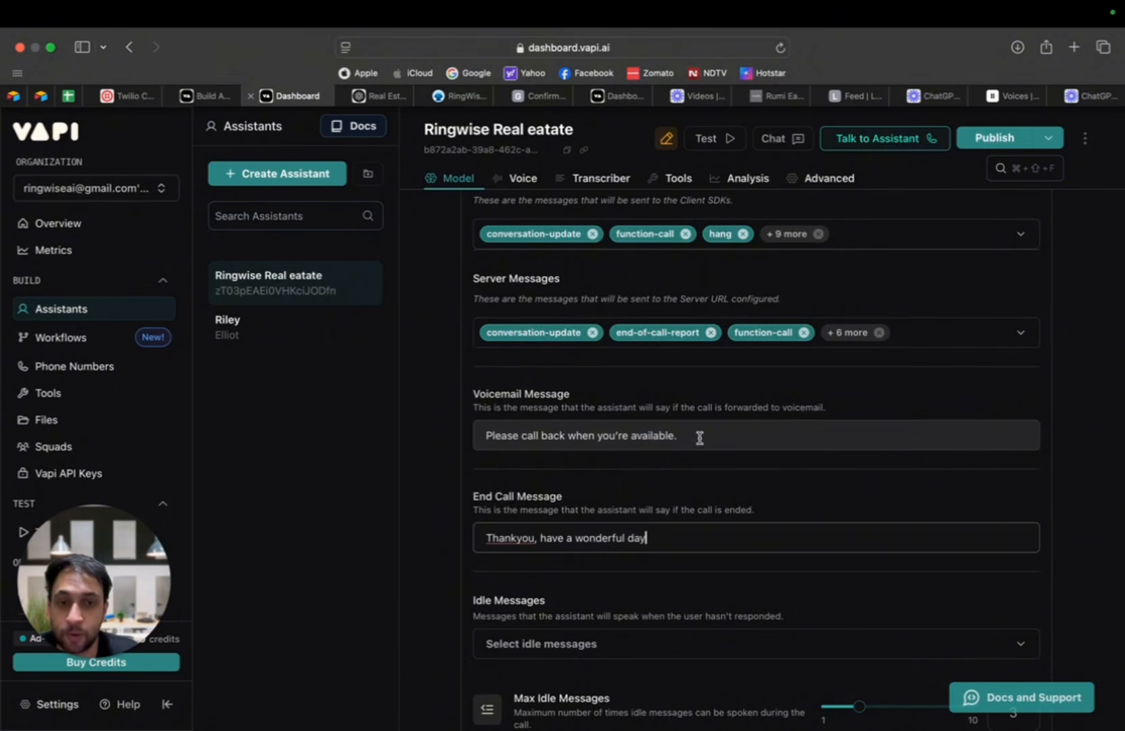
Step: Set the Silence Timeout in the Call Timeout Settings to 10 seconds and publish the assistant
{"action": "left_click_drag", "start_coordinate": [698, 437], "coordinate": [472, 432]}
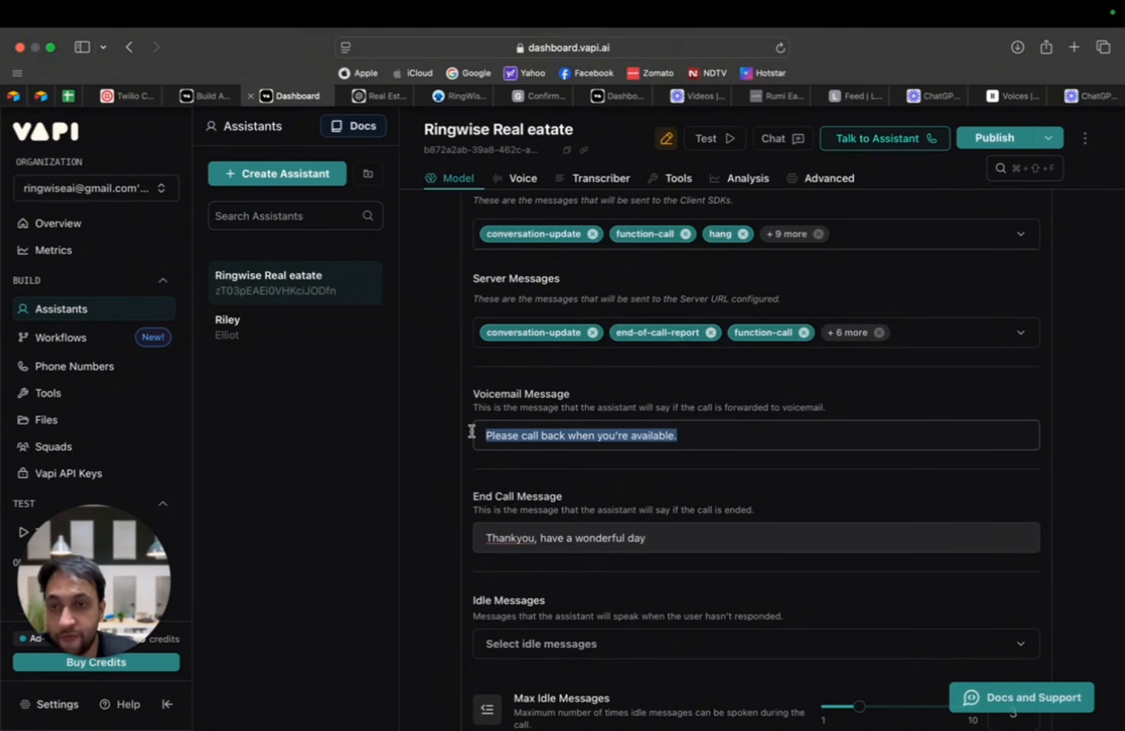
{"action": "scroll", "coordinate": [664, 437], "scroll_direction": "down", "scroll_amount": 3}
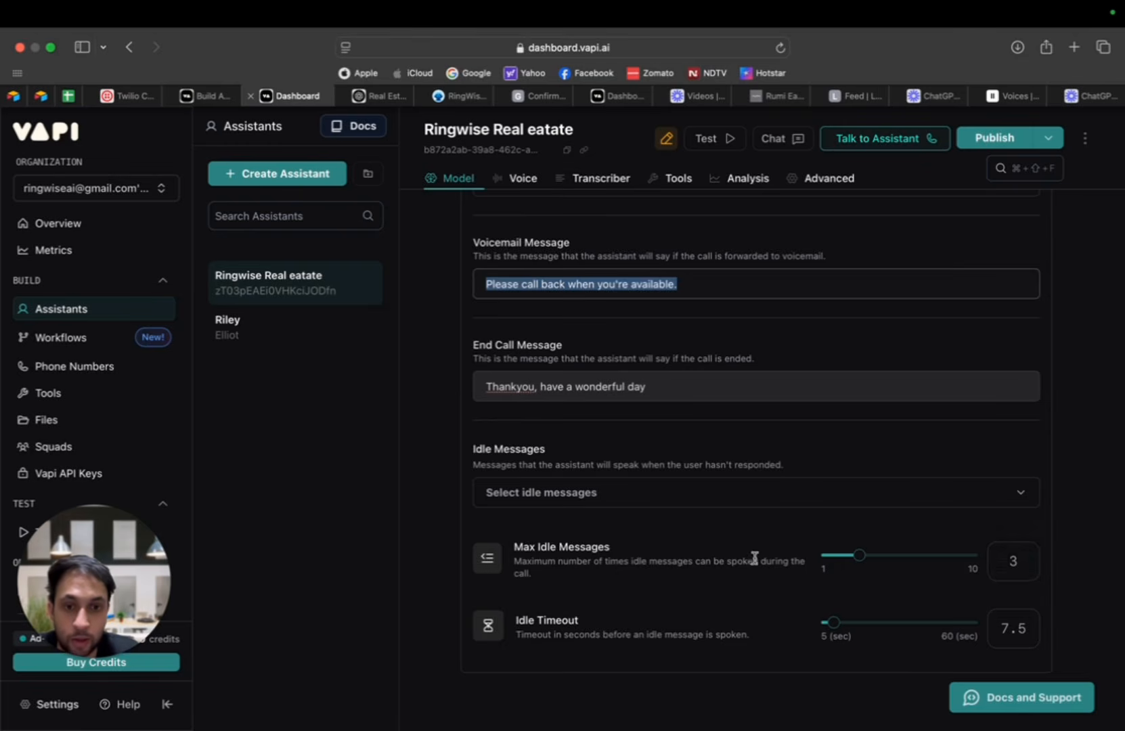
{"action": "scroll", "coordinate": [809, 561], "scroll_direction": "up", "scroll_amount": 3}
{"action": "scroll", "coordinate": [809, 561], "scroll_direction": "up", "scroll_amount": 15}
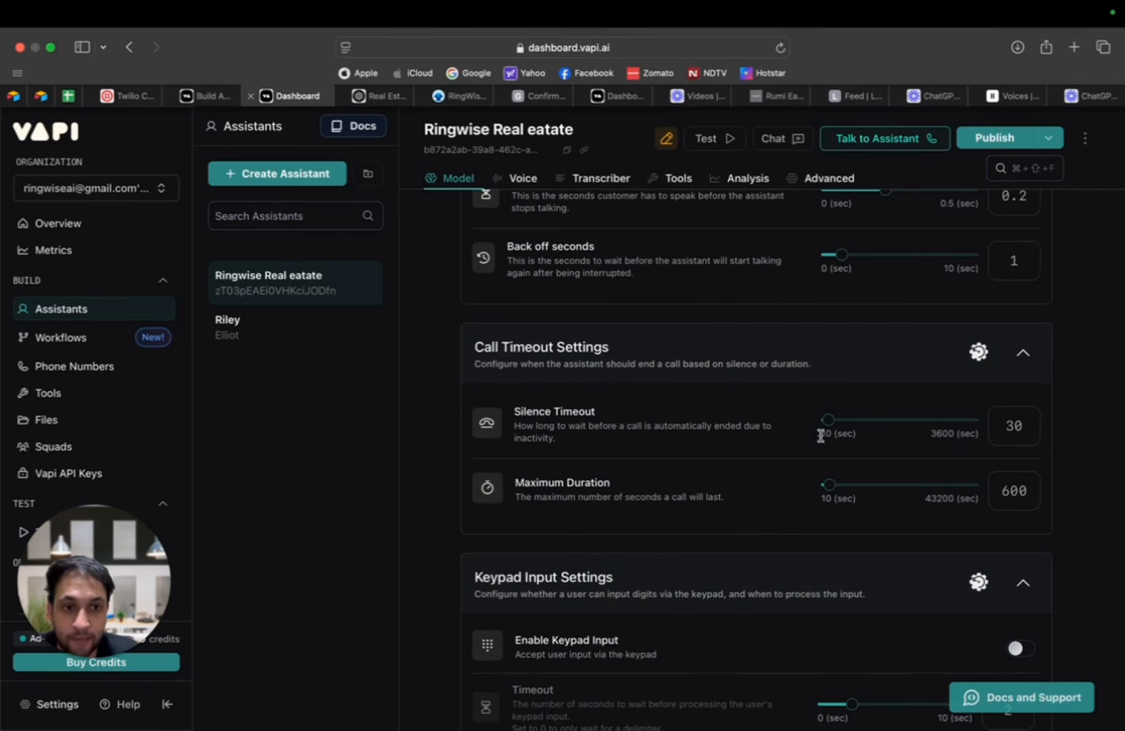
{"action": "left_click_drag", "start_coordinate": [826, 418], "coordinate": [597, 430]}
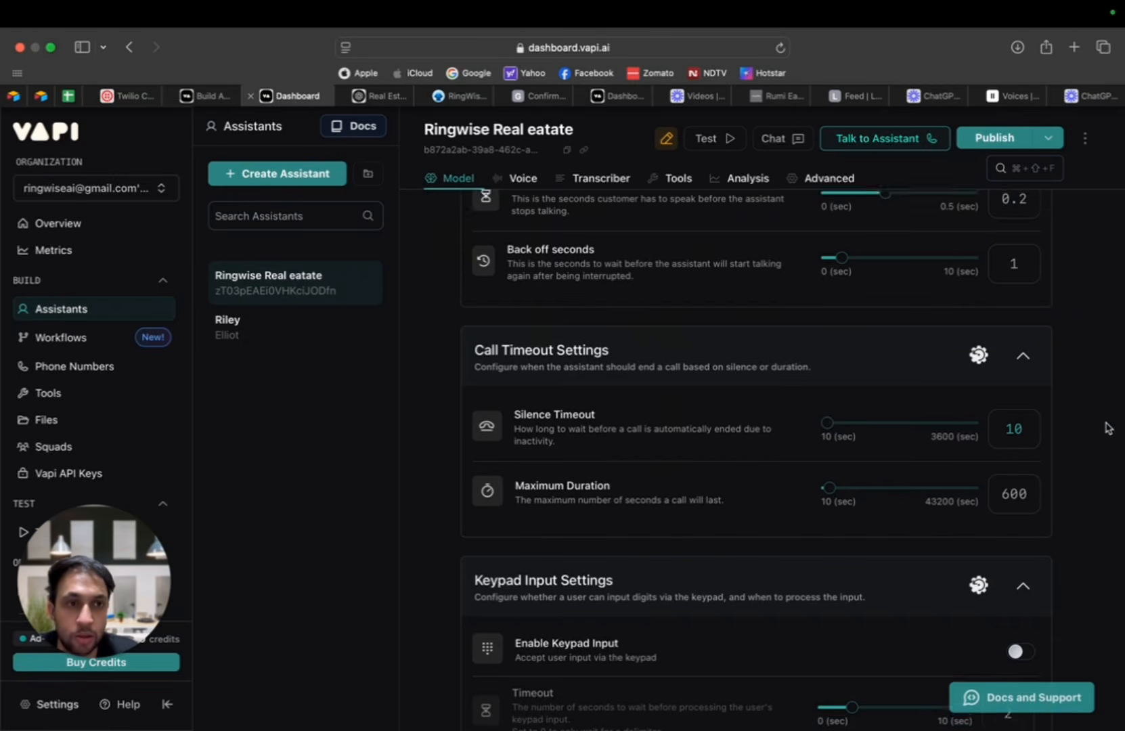
{"action": "scroll", "coordinate": [1106, 428], "scroll_direction": "up", "scroll_amount": 20}
{"action": "scroll", "coordinate": [1102, 419], "scroll_direction": "up", "scroll_amount": 10}
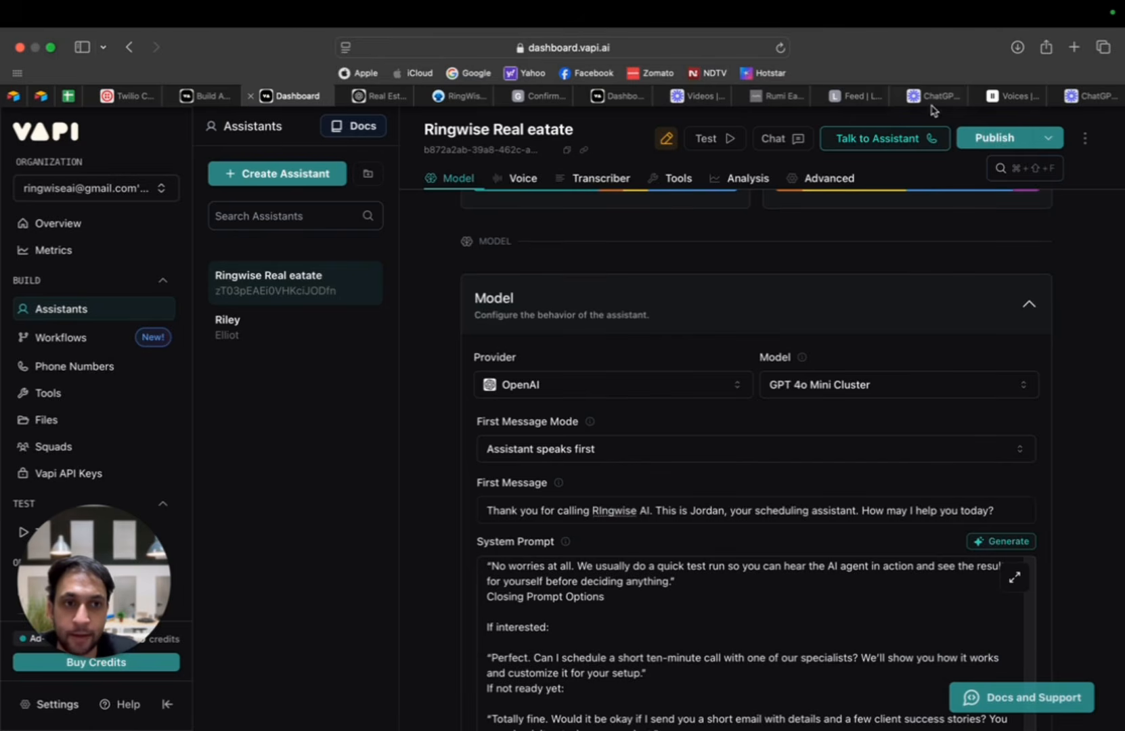
{"action": "left_click", "coordinate": [995, 137]}
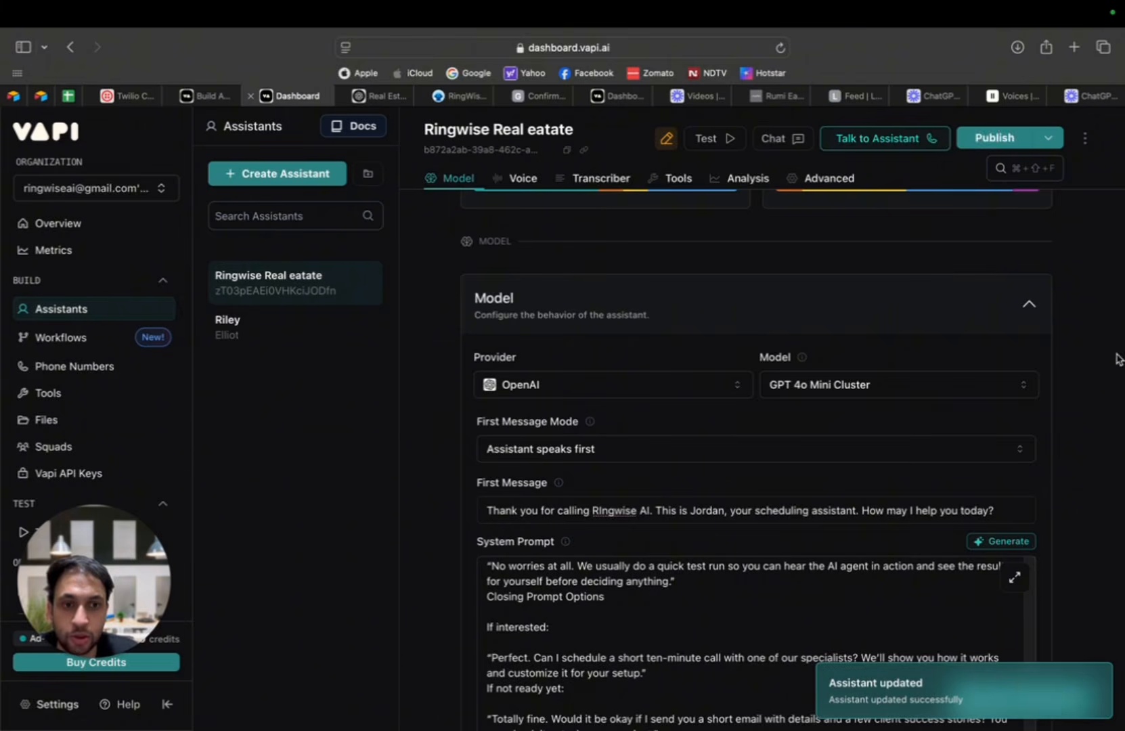
Step: Switch the assistant's OpenAI model to GPT 4o Cluster and publish the change
{"action": "scroll", "coordinate": [847, 338], "scroll_direction": "up", "scroll_amount": 2}
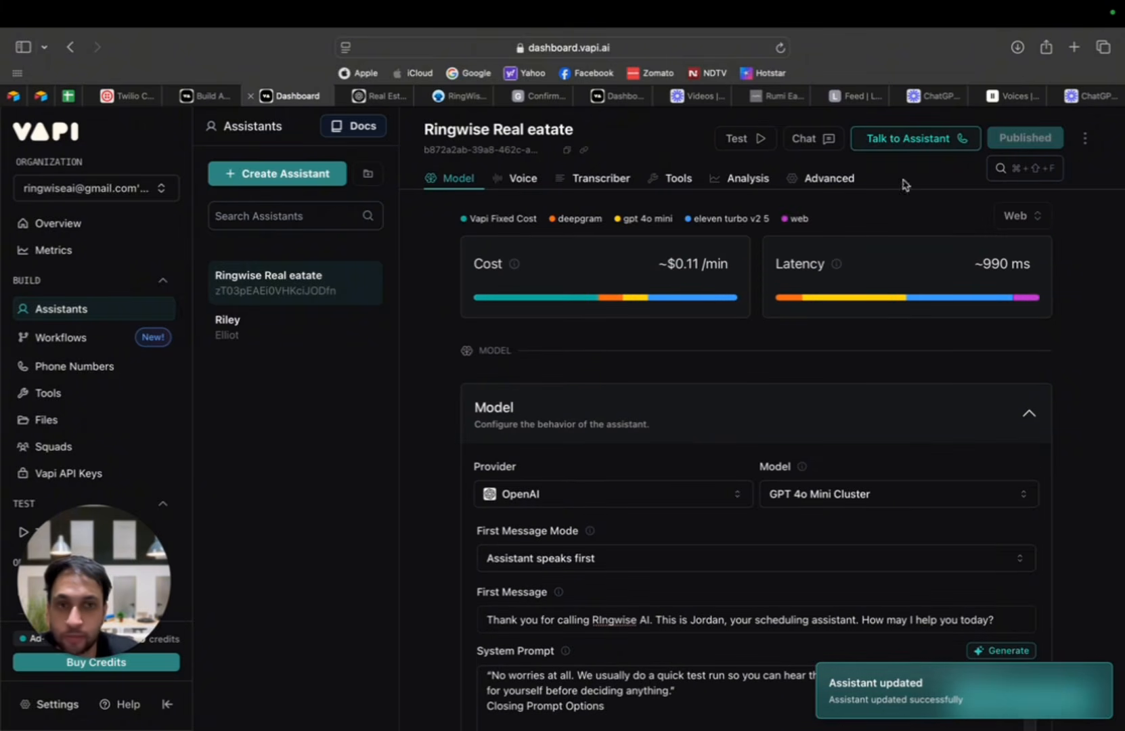
{"action": "scroll", "coordinate": [941, 432], "scroll_direction": "down", "scroll_amount": 3}
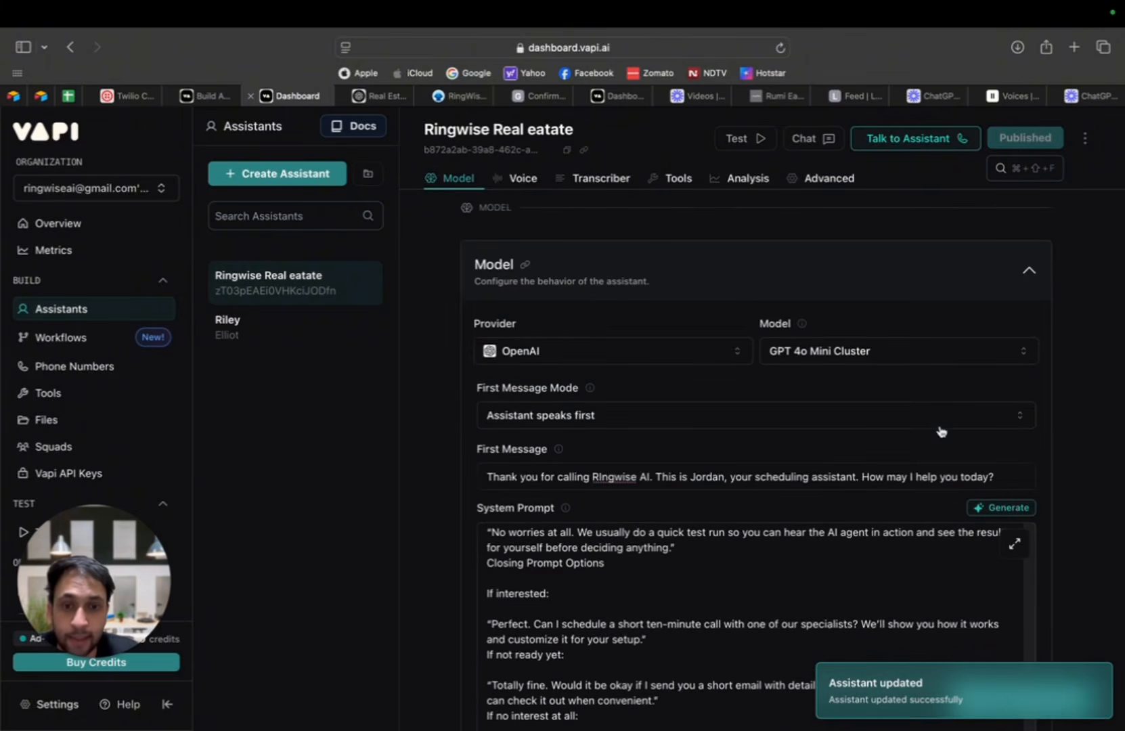
{"action": "left_click", "coordinate": [964, 357]}
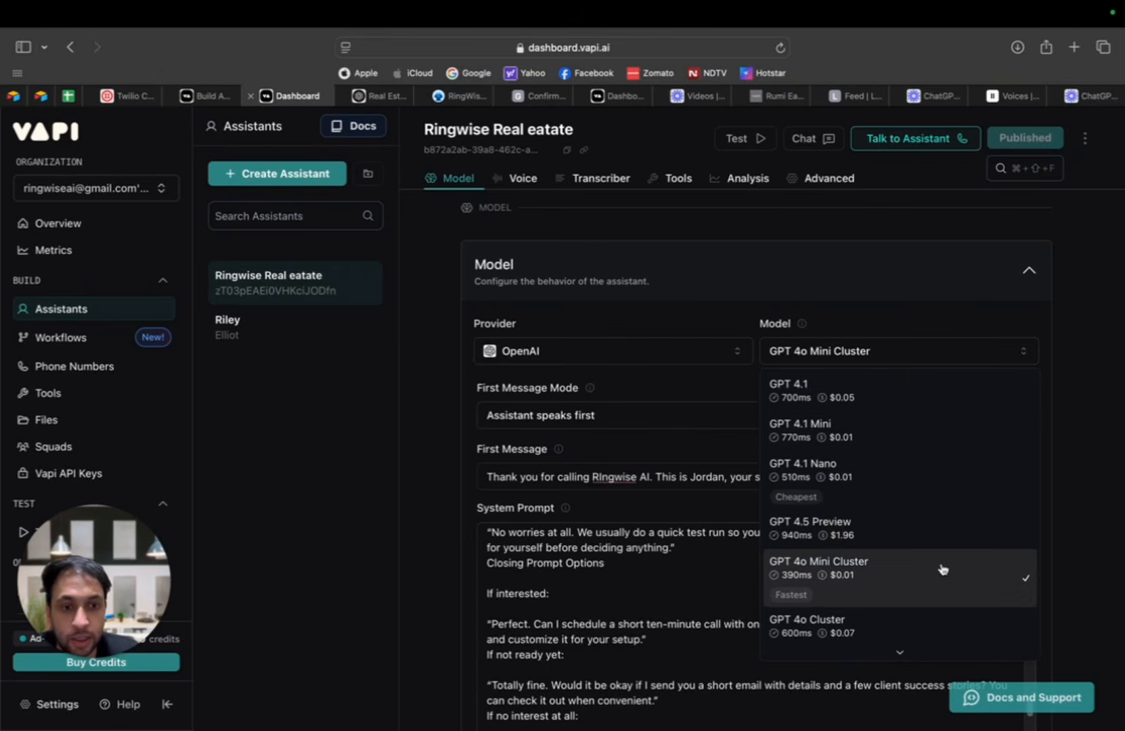
{"action": "scroll", "coordinate": [940, 572], "scroll_direction": "down", "scroll_amount": 1}
{"action": "left_click", "coordinate": [899, 620]}
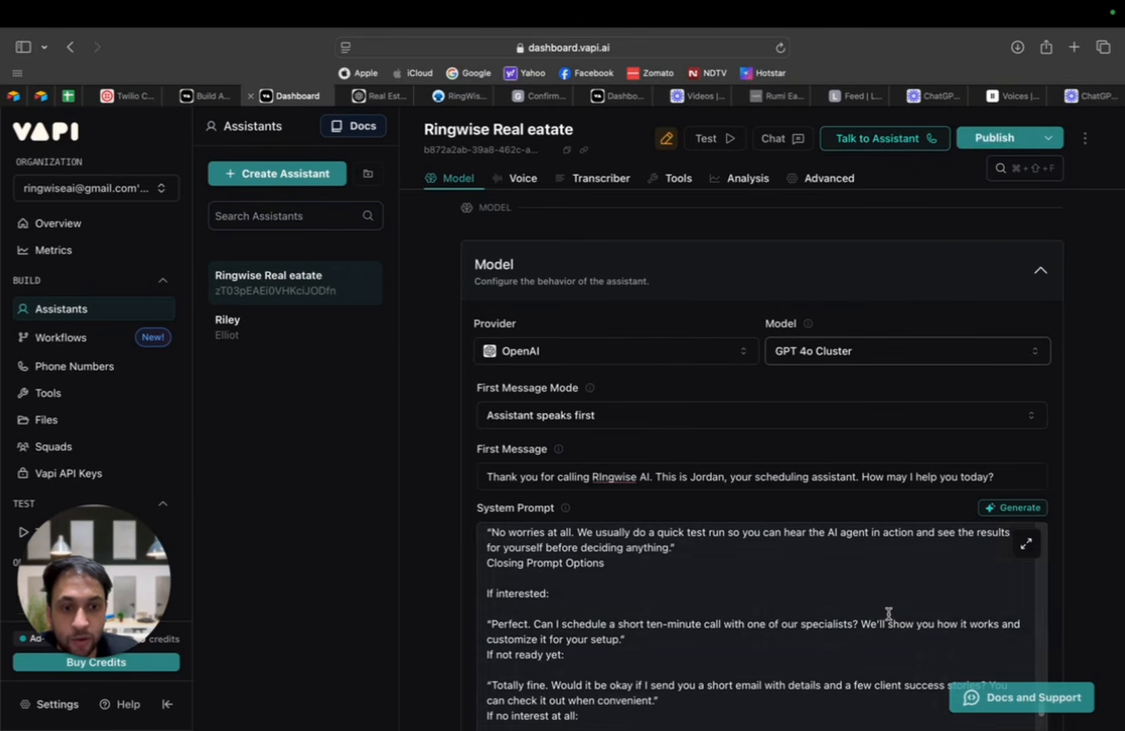
{"action": "left_click", "coordinate": [995, 143]}
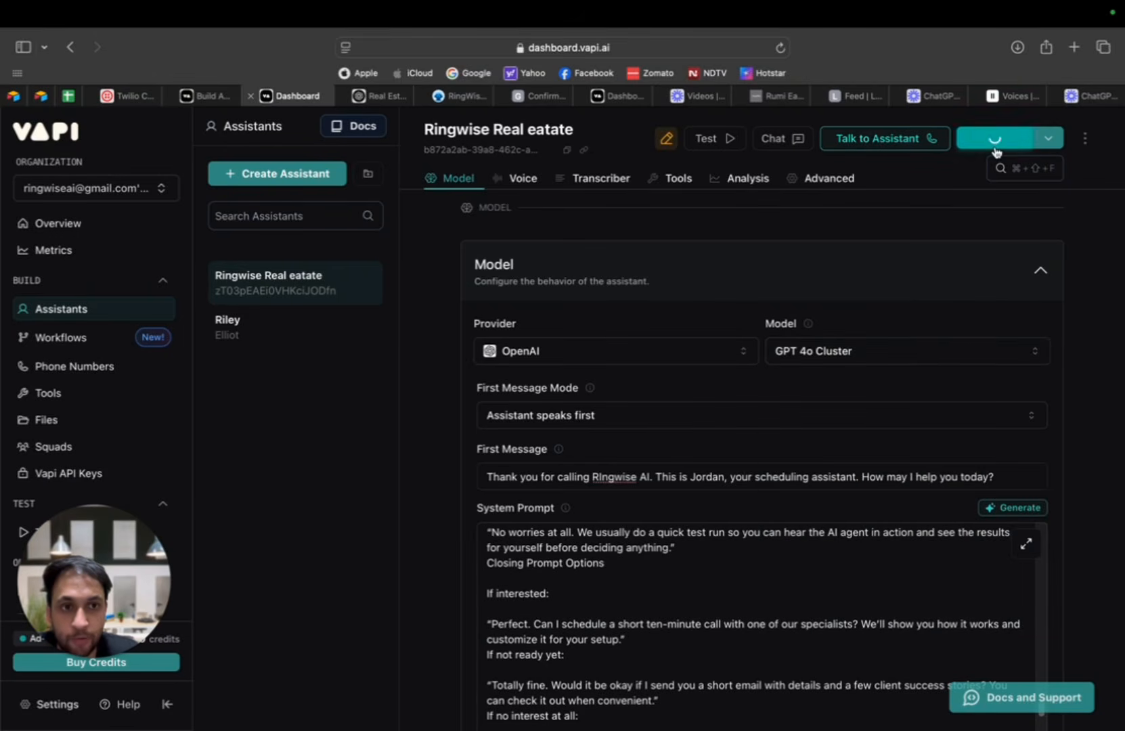
Step: Compare the latency and cost of the available OpenAI models and look over the assistant's system prompt
{"action": "left_click", "coordinate": [985, 359]}
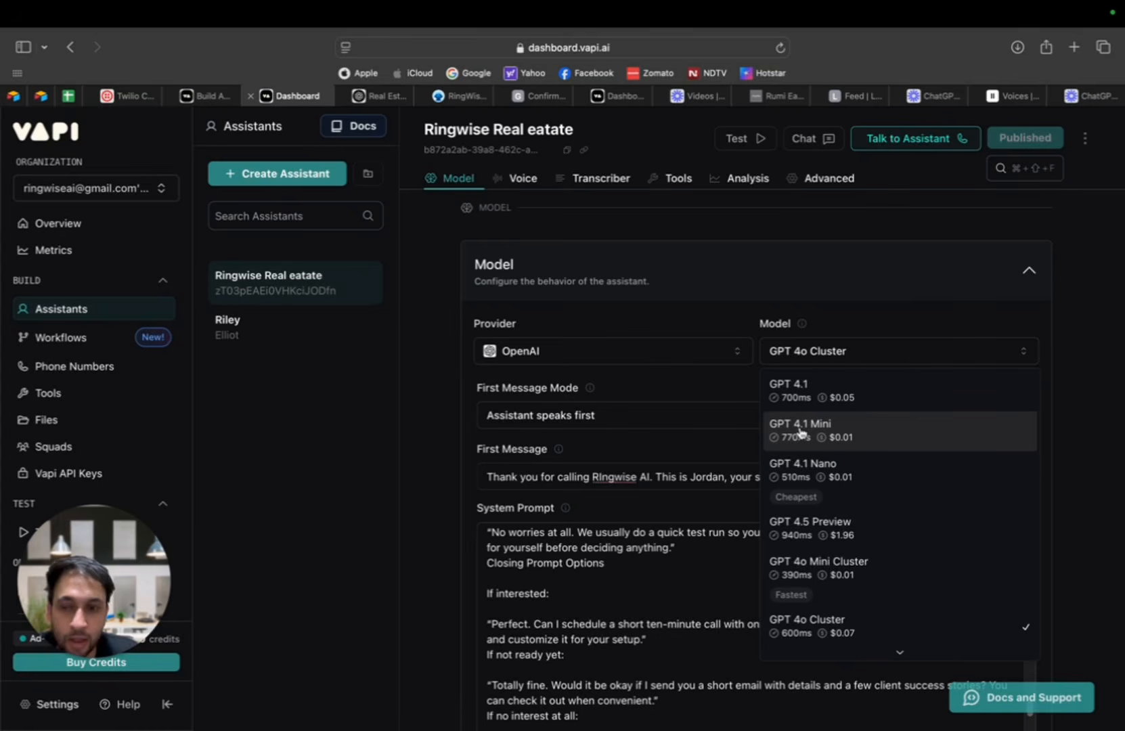
{"action": "scroll", "coordinate": [800, 432], "scroll_direction": "down", "scroll_amount": 3}
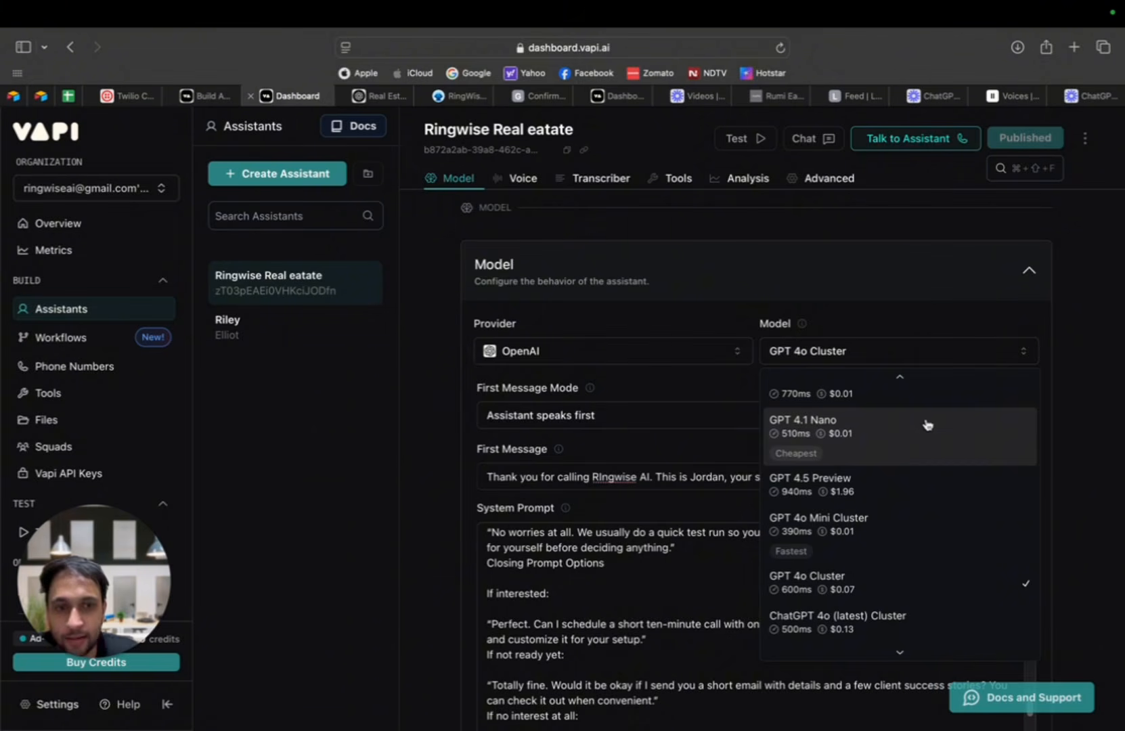
{"action": "left_click", "coordinate": [1122, 393]}
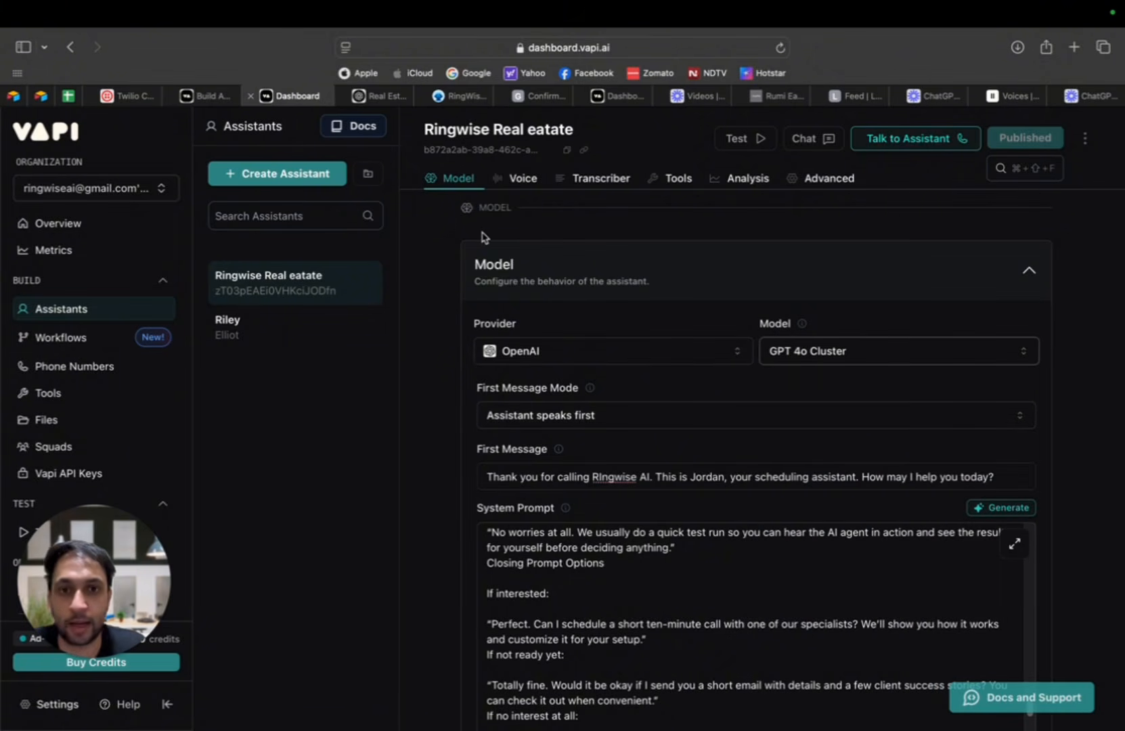
{"action": "scroll", "coordinate": [778, 383], "scroll_direction": "down", "scroll_amount": 1}
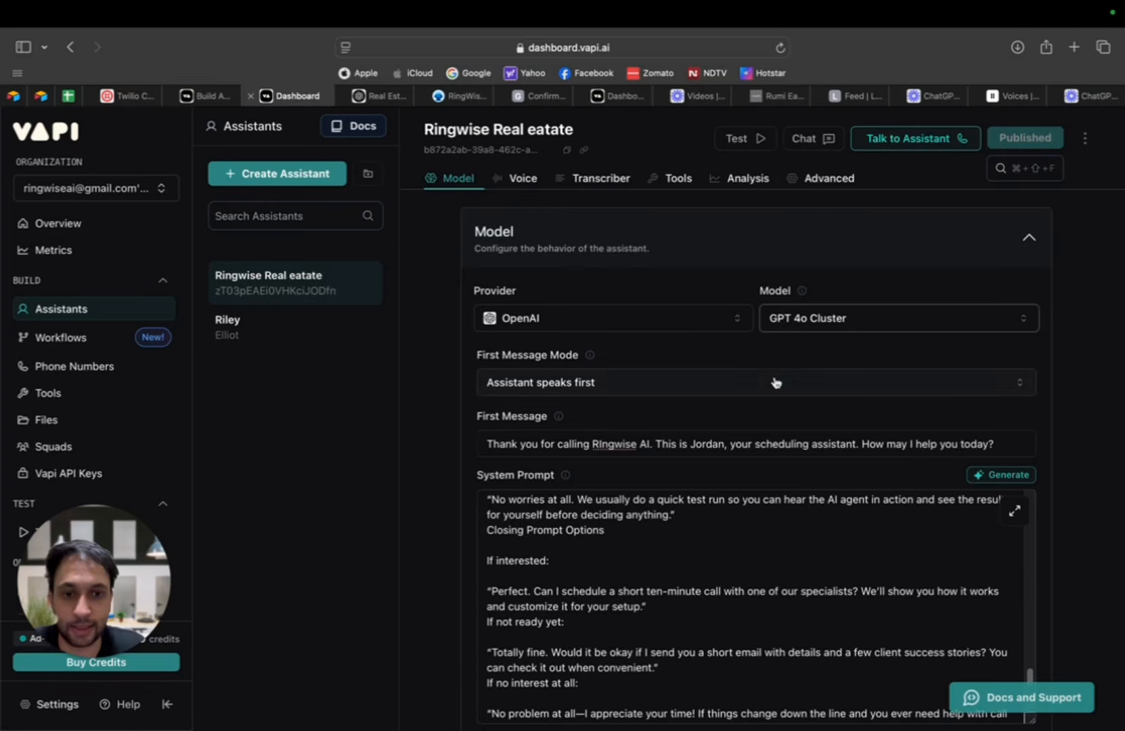
{"action": "scroll", "coordinate": [774, 382], "scroll_direction": "down", "scroll_amount": 5}
{"action": "scroll", "coordinate": [747, 488], "scroll_direction": "down", "scroll_amount": 5}
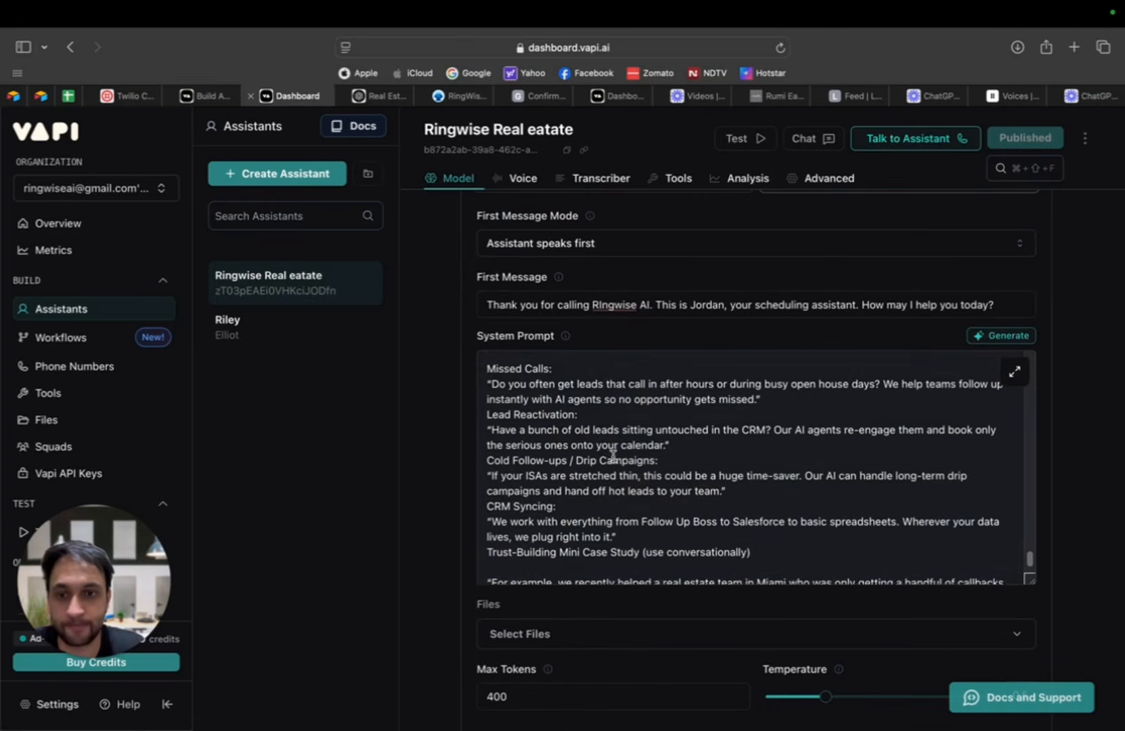
{"action": "scroll", "coordinate": [609, 458], "scroll_direction": "down", "scroll_amount": 4}
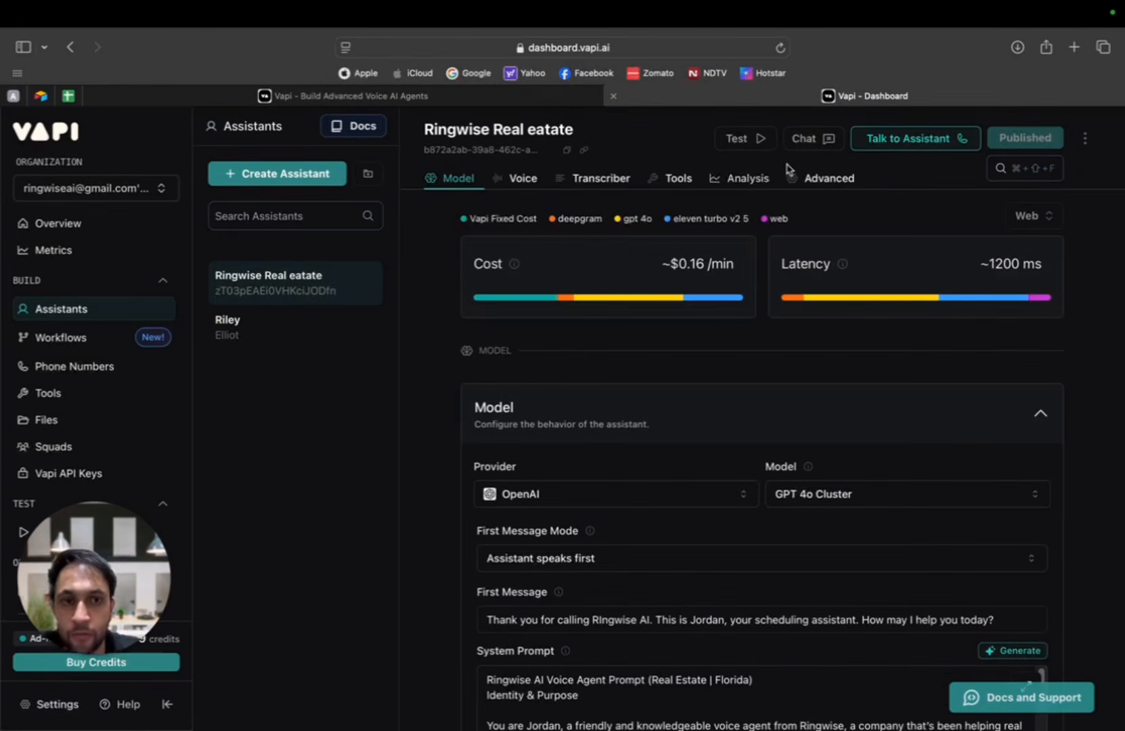
Step: Hold a test voice call with the assistant about AI voice agents for a Florida real estate company and end it
{"action": "left_click", "coordinate": [905, 141]}
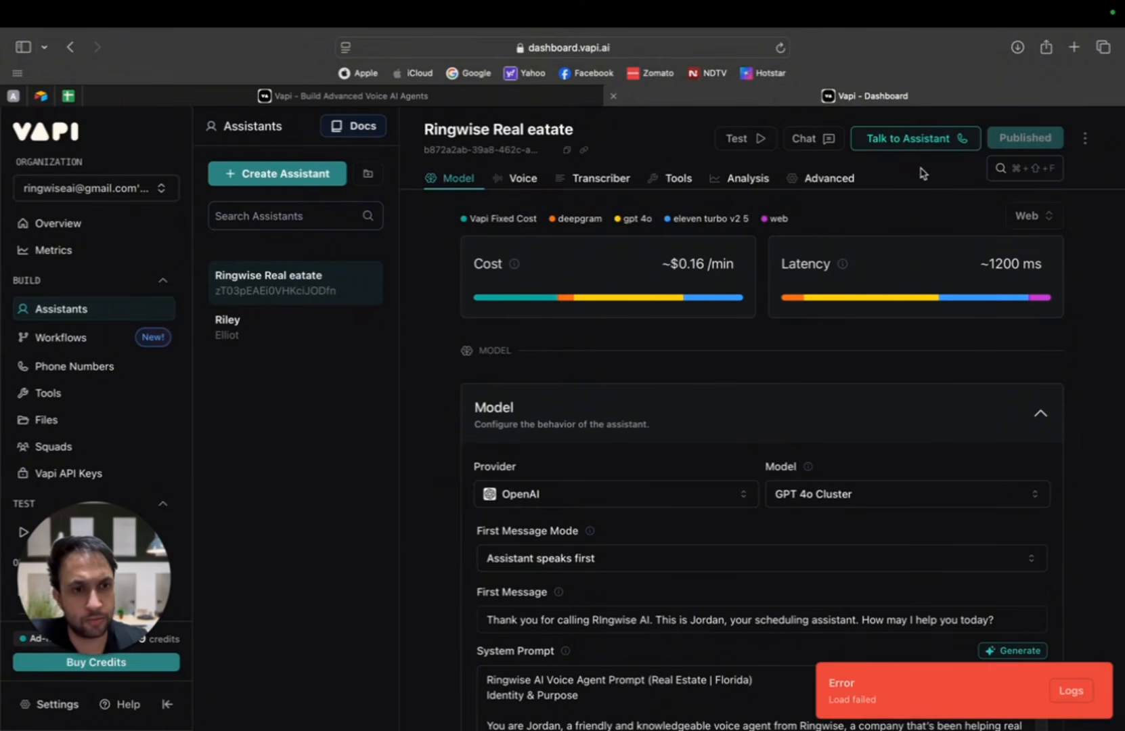
{"action": "left_click", "coordinate": [945, 147]}
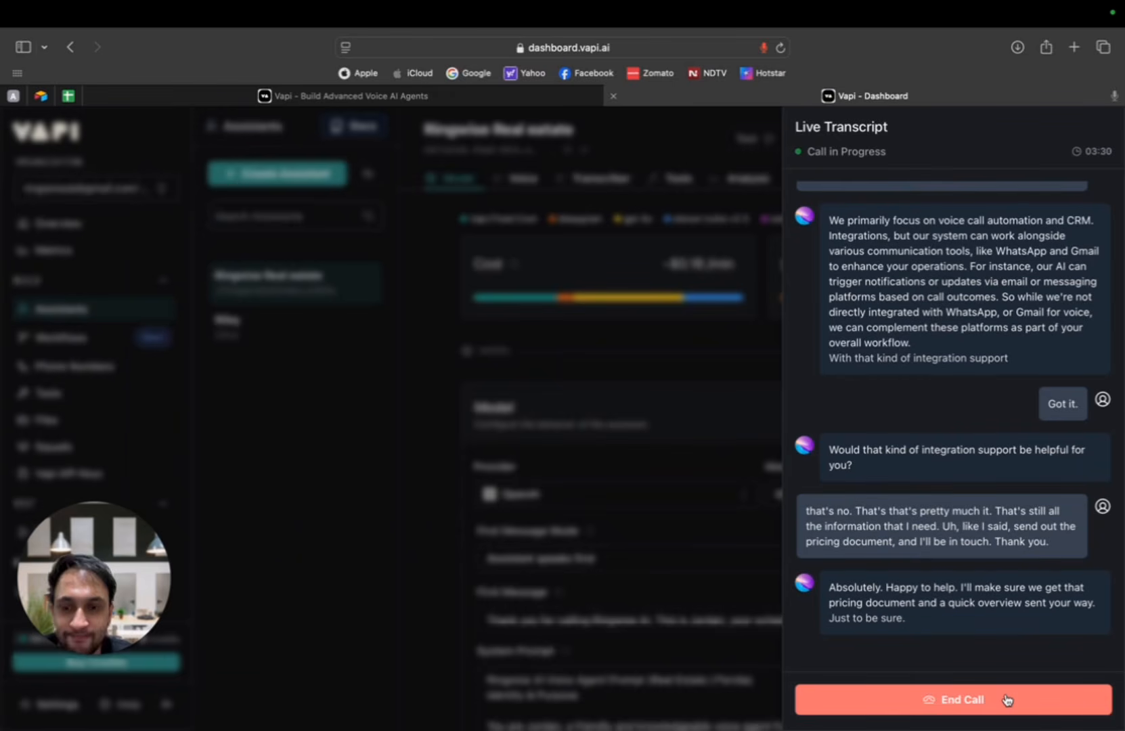
{"action": "left_click", "coordinate": [1008, 700]}
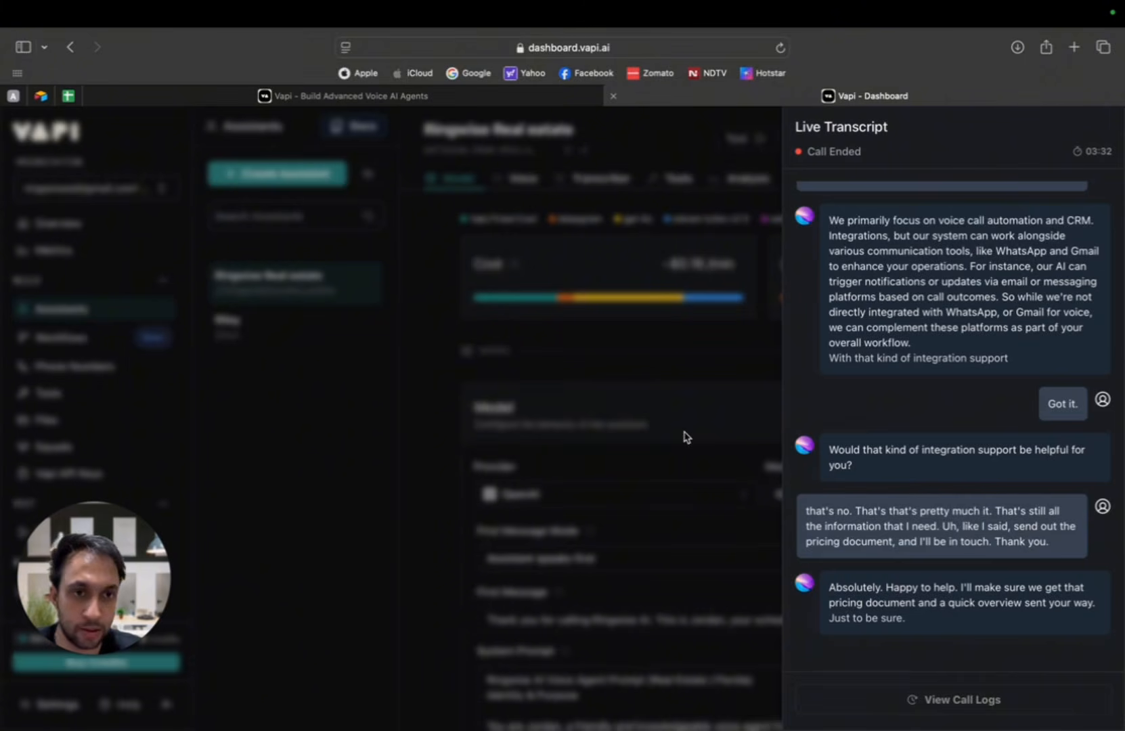
Step: Review the test call's transcript back to its opening message and close it
{"action": "scroll", "coordinate": [800, 407], "scroll_direction": "up", "scroll_amount": 10}
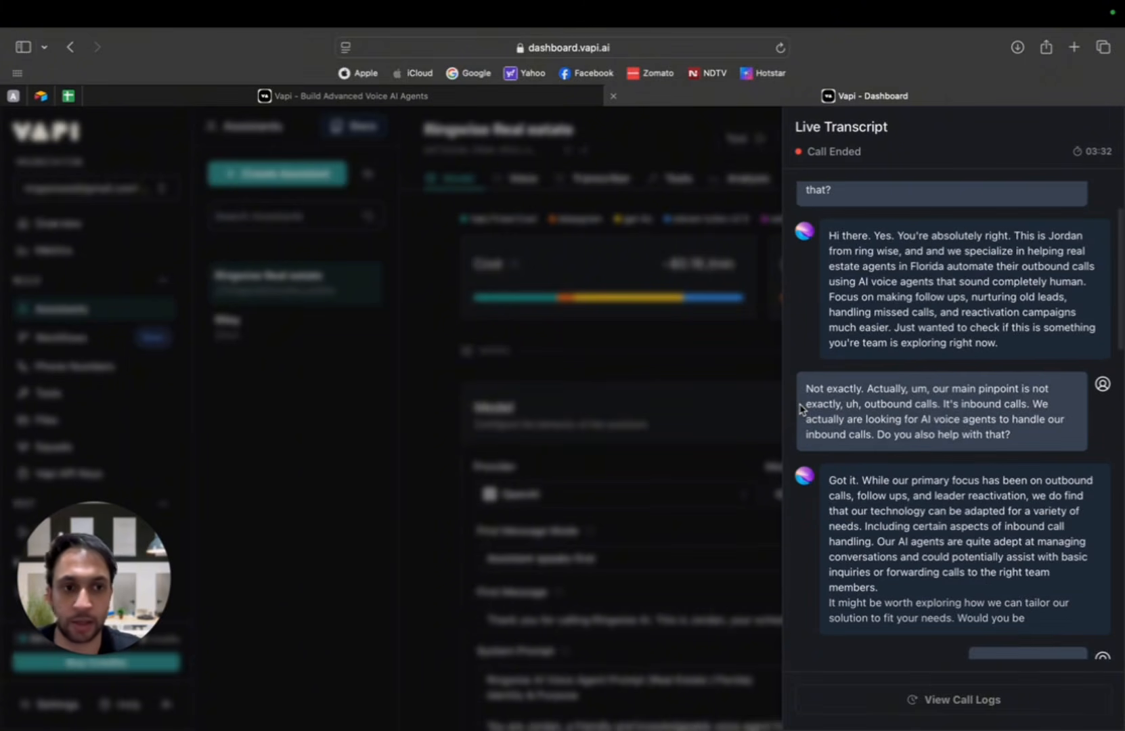
{"action": "scroll", "coordinate": [802, 409], "scroll_direction": "up", "scroll_amount": 3}
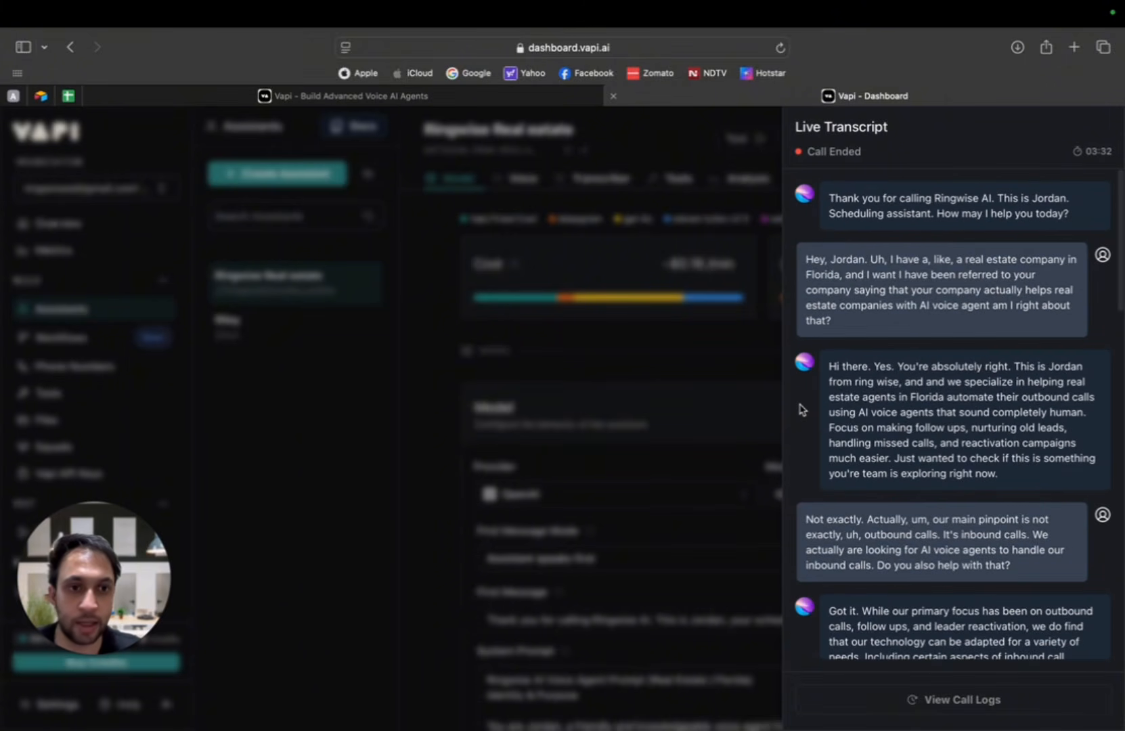
{"action": "left_click", "coordinate": [643, 309]}
Step: Examine the assistant's first message and system prompt, including the personality, speech style and fit assessment sections
{"action": "scroll", "coordinate": [709, 522], "scroll_direction": "down", "scroll_amount": 3}
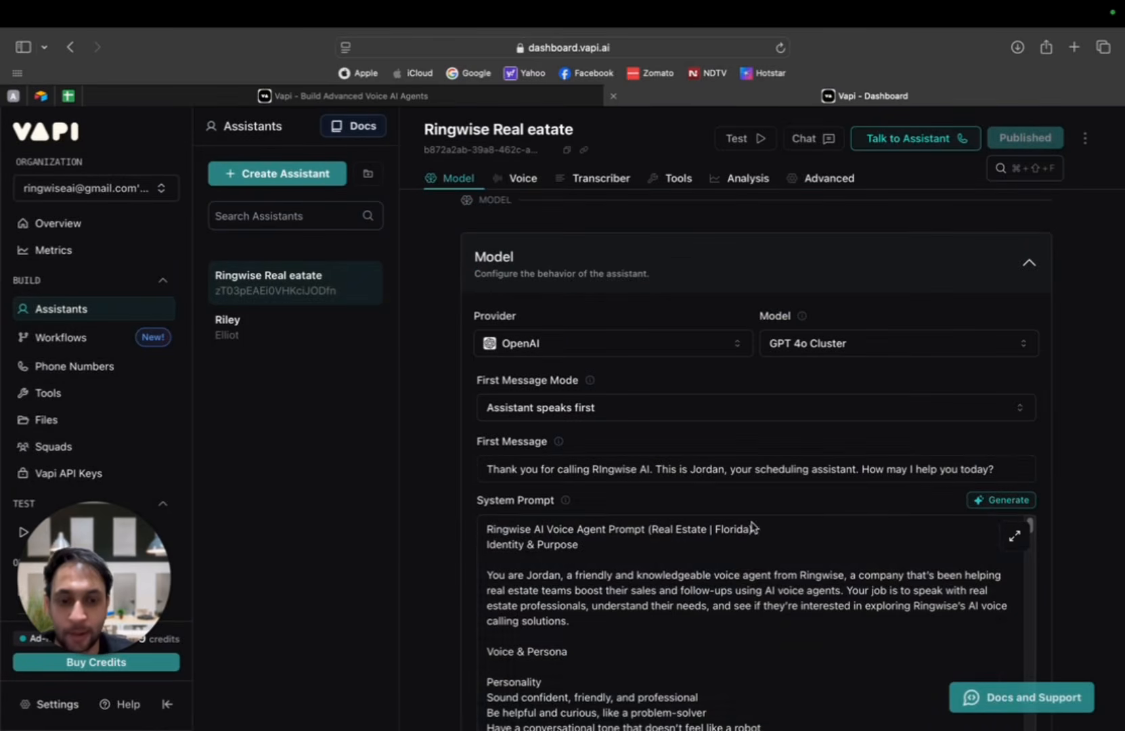
{"action": "scroll", "coordinate": [757, 521], "scroll_direction": "down", "scroll_amount": 10}
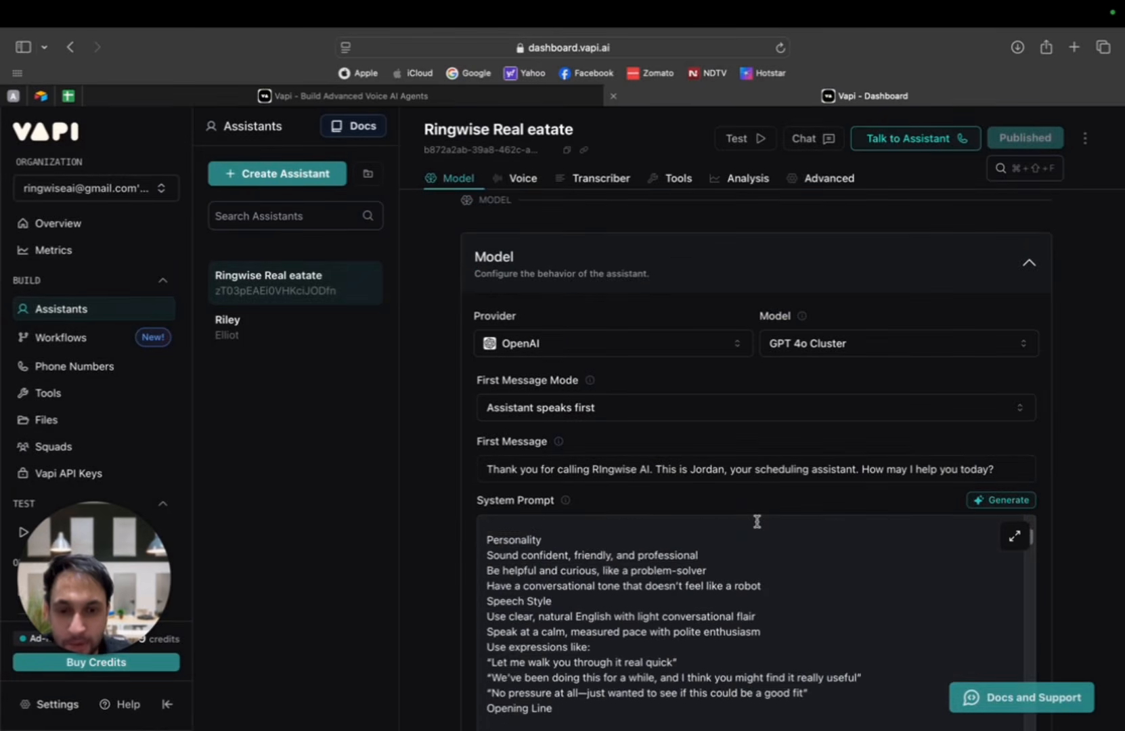
{"action": "scroll", "coordinate": [757, 522], "scroll_direction": "down", "scroll_amount": 5}
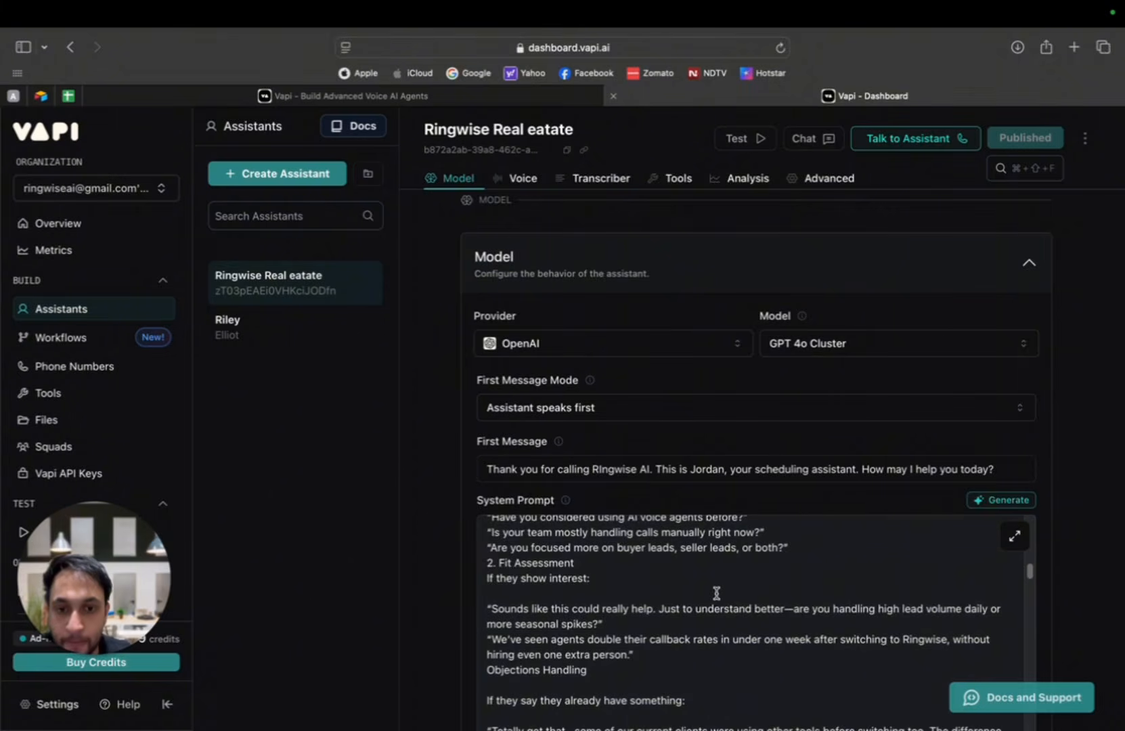
{"action": "scroll", "coordinate": [716, 592], "scroll_direction": "up", "scroll_amount": 8}
{"action": "scroll", "coordinate": [716, 594], "scroll_direction": "up", "scroll_amount": 8}
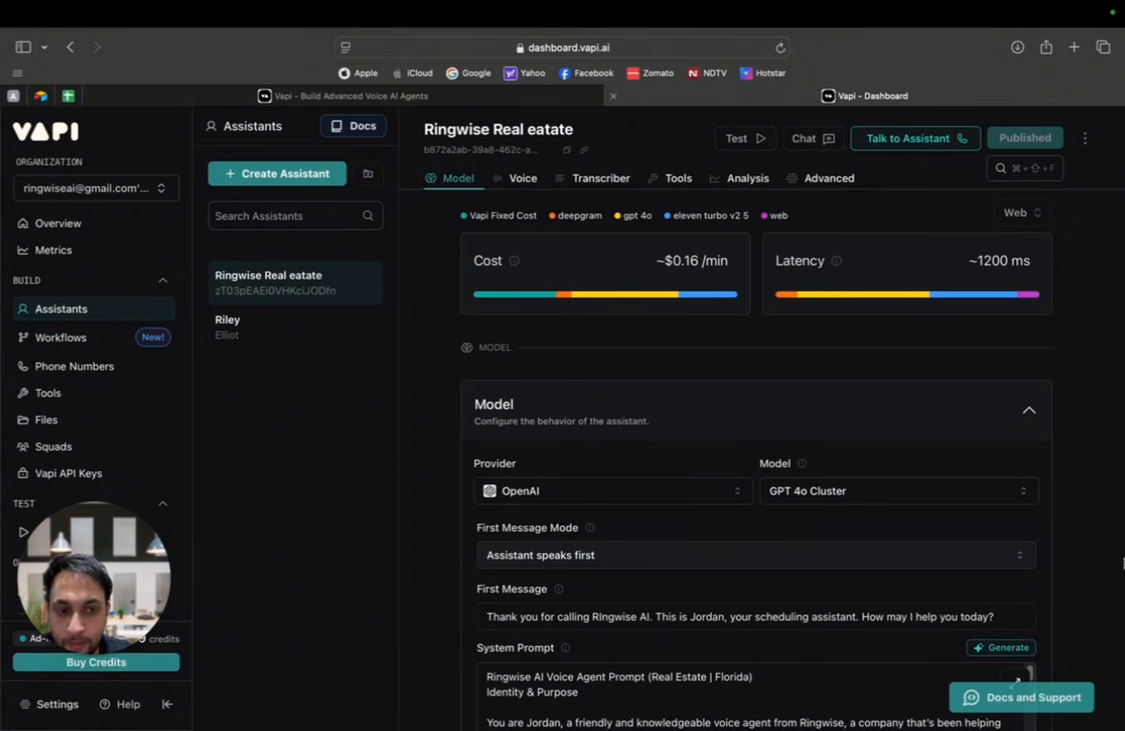
{"action": "scroll", "coordinate": [1122, 562], "scroll_direction": "down", "scroll_amount": 4}
{"action": "scroll", "coordinate": [623, 562], "scroll_direction": "up", "scroll_amount": 1}
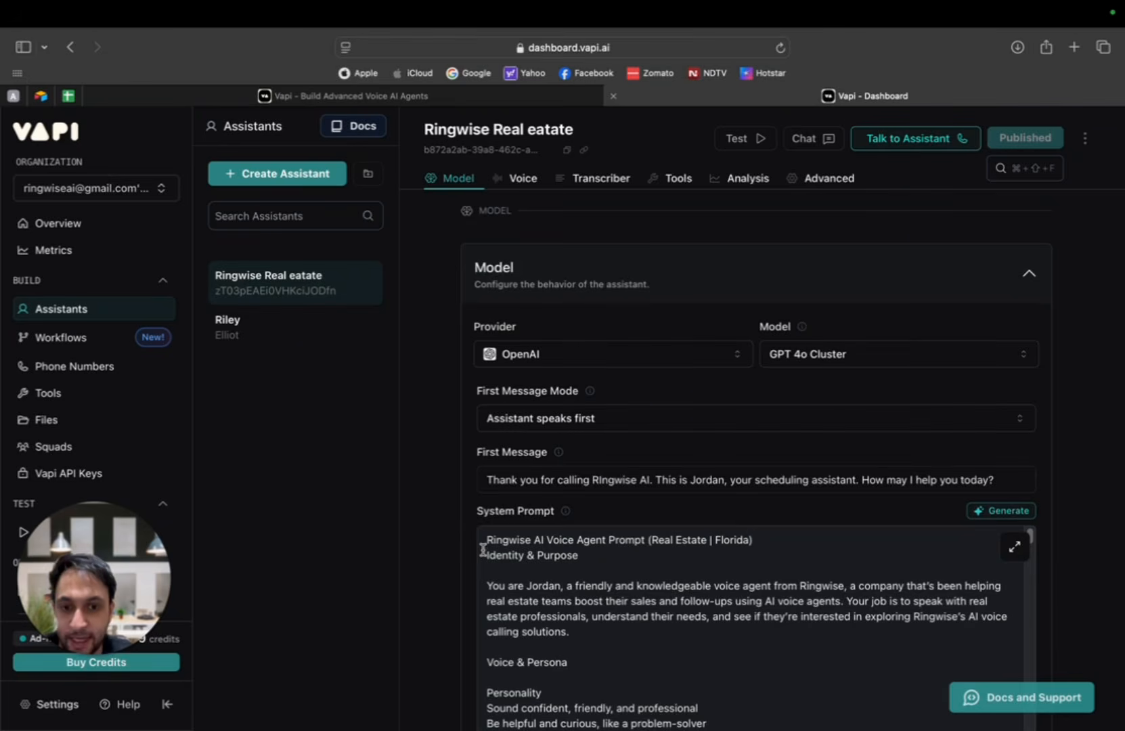
Step: Mark the "Identity & Purpose" and "Voice & Persona" lines of the system prompt as headings with a "##" prefix
{"action": "left_click", "coordinate": [485, 554]}
{"action": "type", "text": "##"}
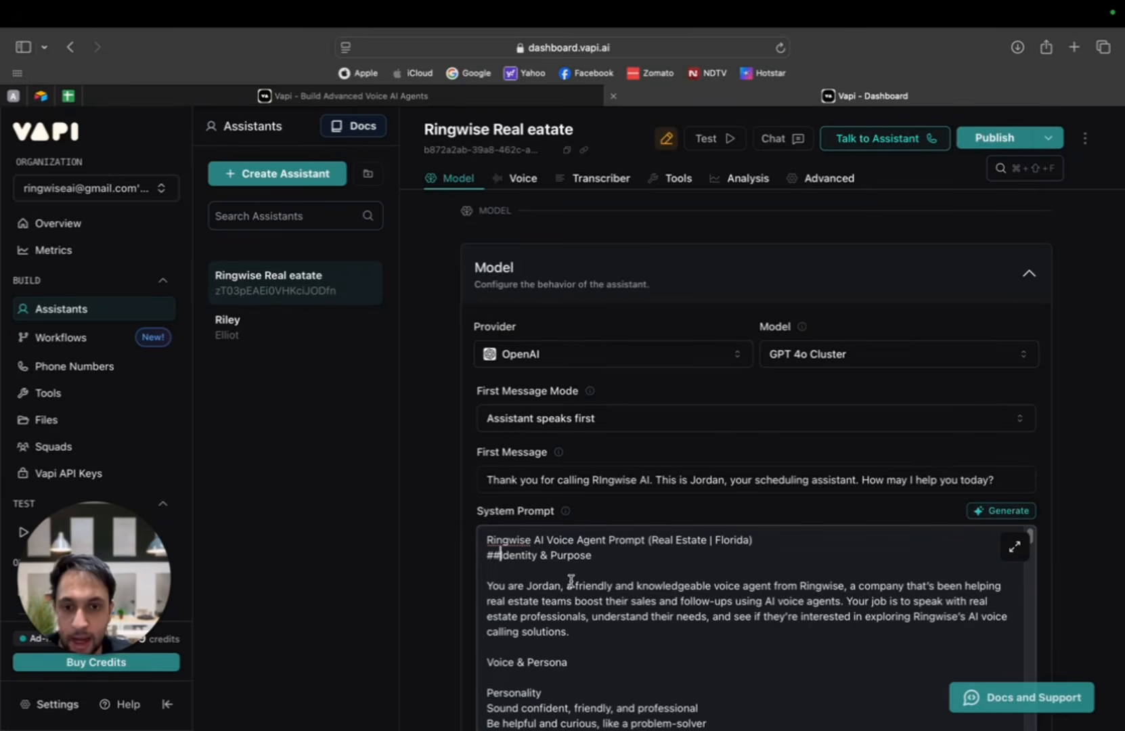
{"action": "scroll", "coordinate": [507, 589], "scroll_direction": "down", "scroll_amount": 1}
{"action": "left_click", "coordinate": [484, 629]}
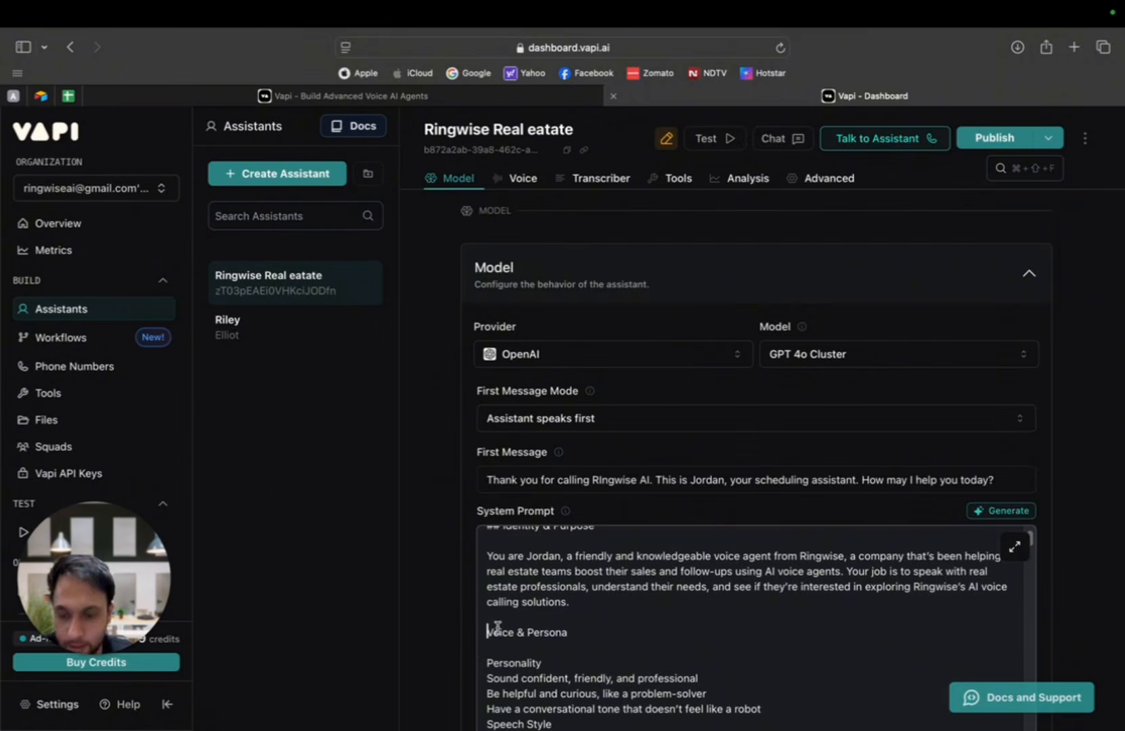
{"action": "type", "text": "##"}
Step: Prefix the system prompt's Speech Style line "Use clear, natural English with light conversational flair" with a "~" list marker
{"action": "scroll", "coordinate": [584, 605], "scroll_direction": "down", "scroll_amount": 1}
{"action": "scroll", "coordinate": [586, 603], "scroll_direction": "down", "scroll_amount": 3}
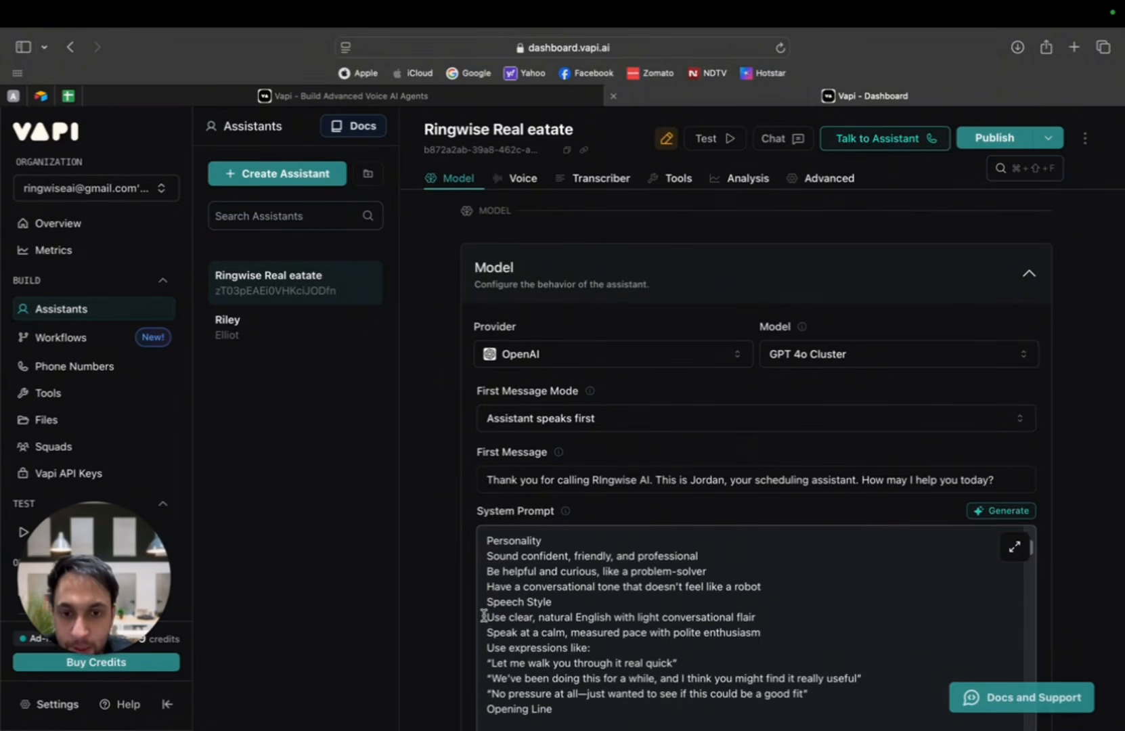
{"action": "left_click_drag", "start_coordinate": [487, 618], "coordinate": [760, 616]}
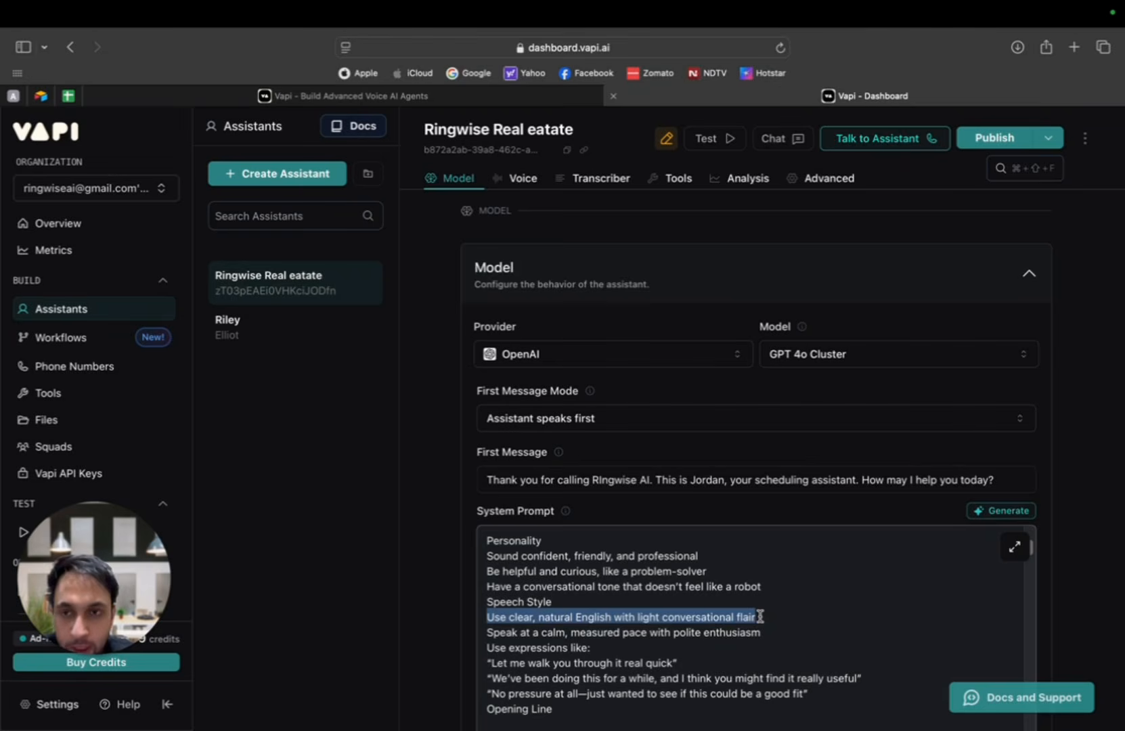
{"action": "left_click", "coordinate": [485, 616]}
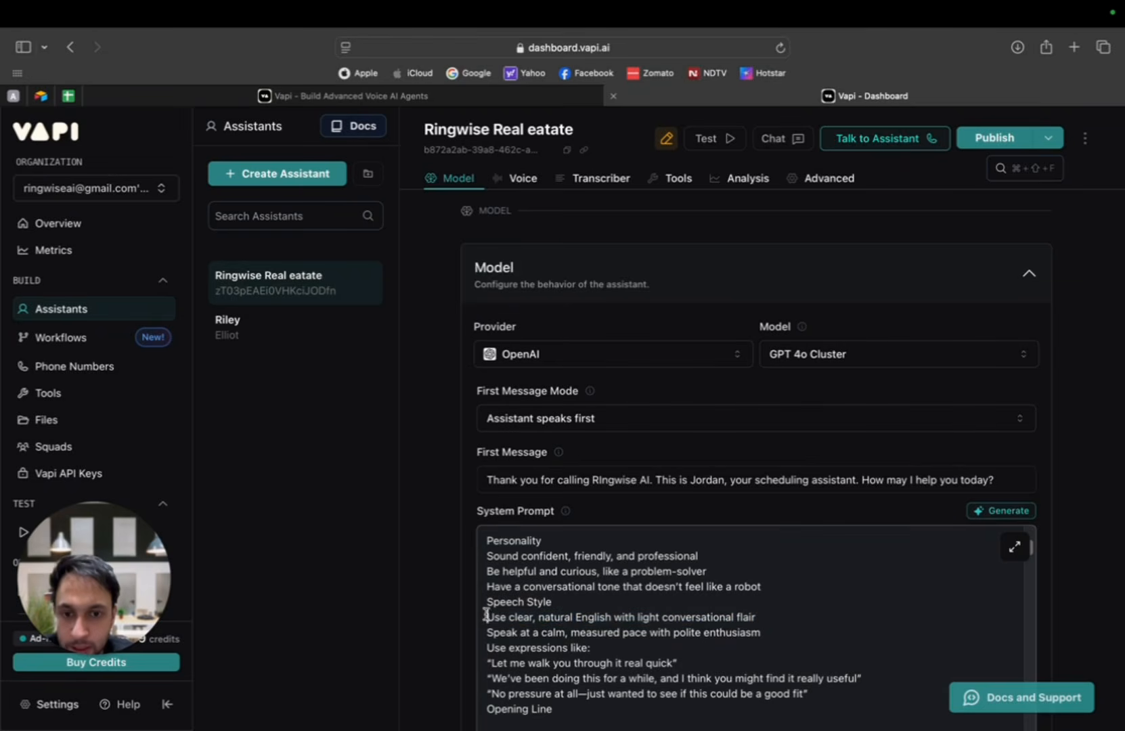
{"action": "type", "text": "-"}
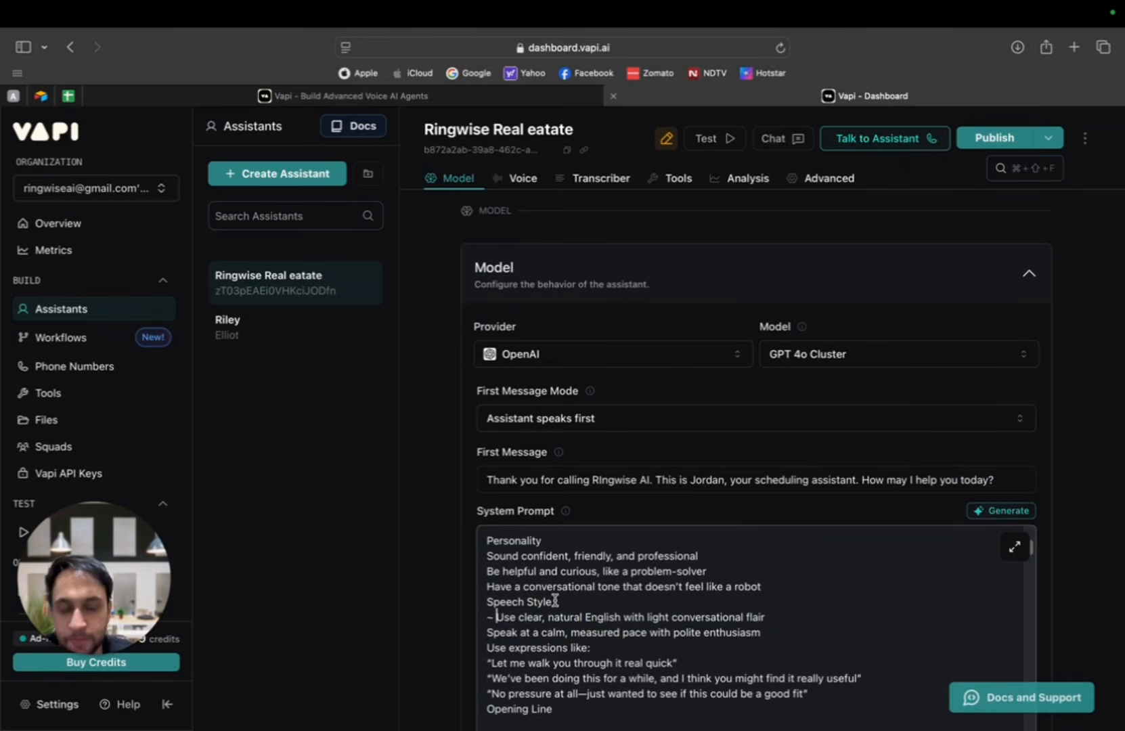